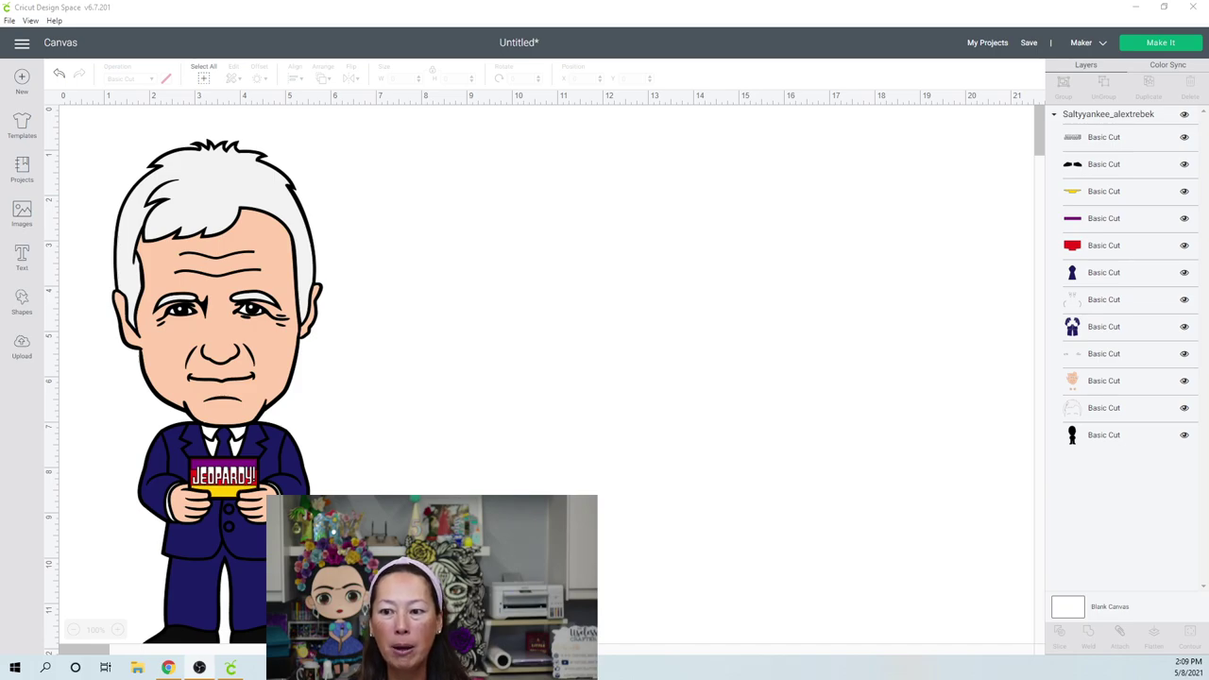
Nudge the grouped Alex Trebek cartoon slightly right and upward on the canvas.
click(253, 265)
drag(279, 247, 351, 214)
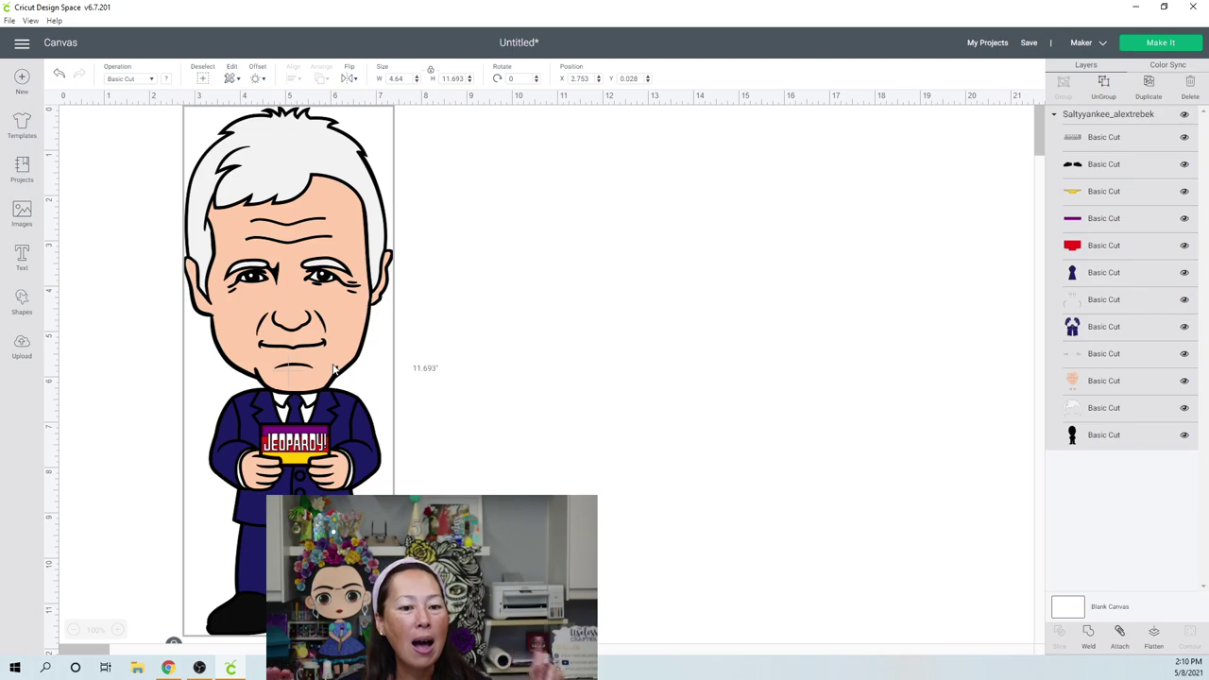
Set the cartoon group's height to 30 inches, making it 11.906 by 30.
click(454, 78)
text(30)
key(Tab)
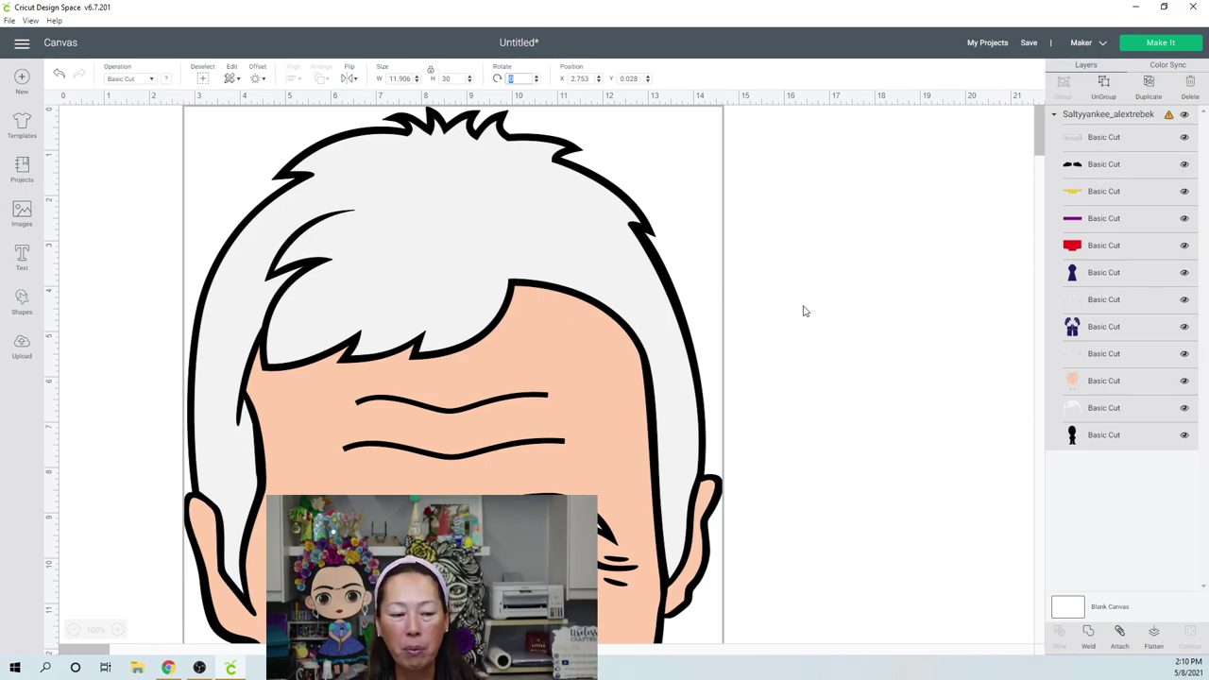
Zoom out to see the whole figure and drag it toward the canvas centre.
click(802, 311)
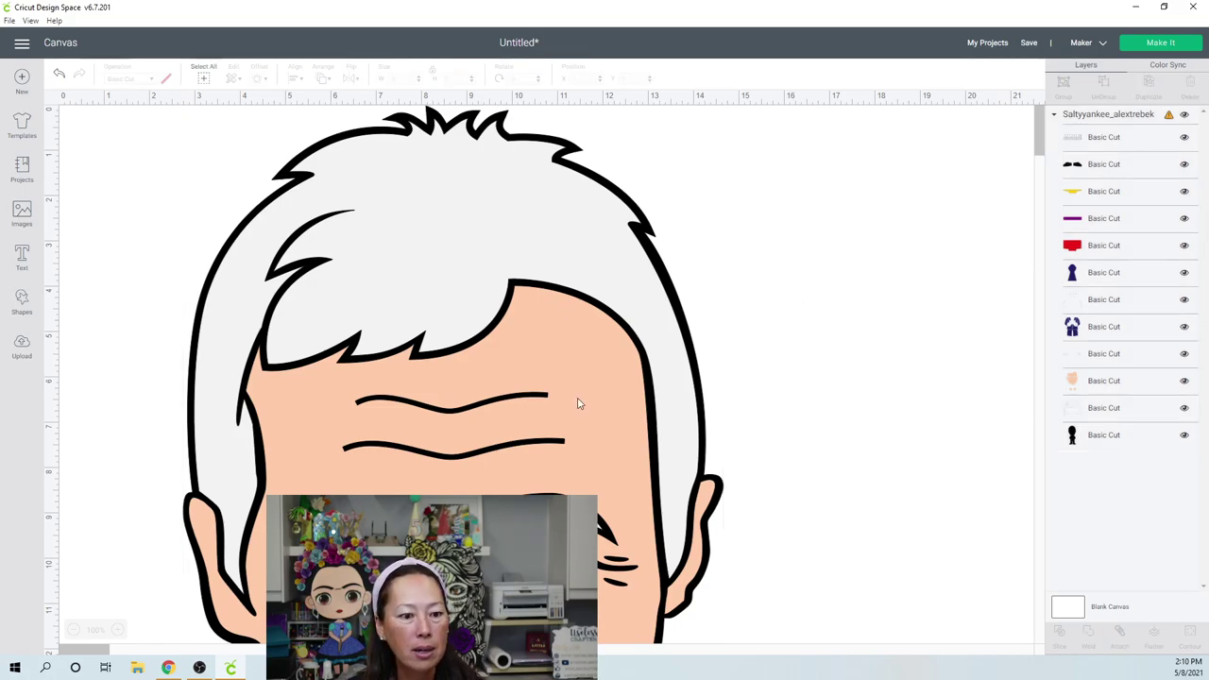
click(74, 630)
click(74, 631)
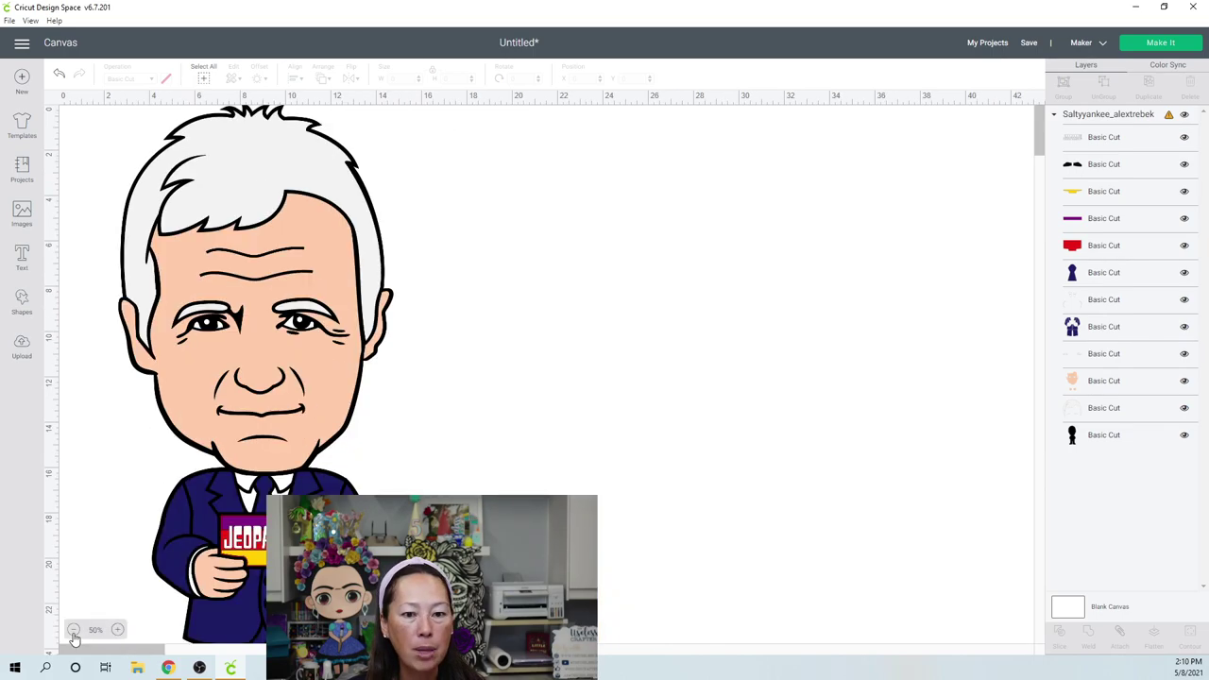
click(73, 631)
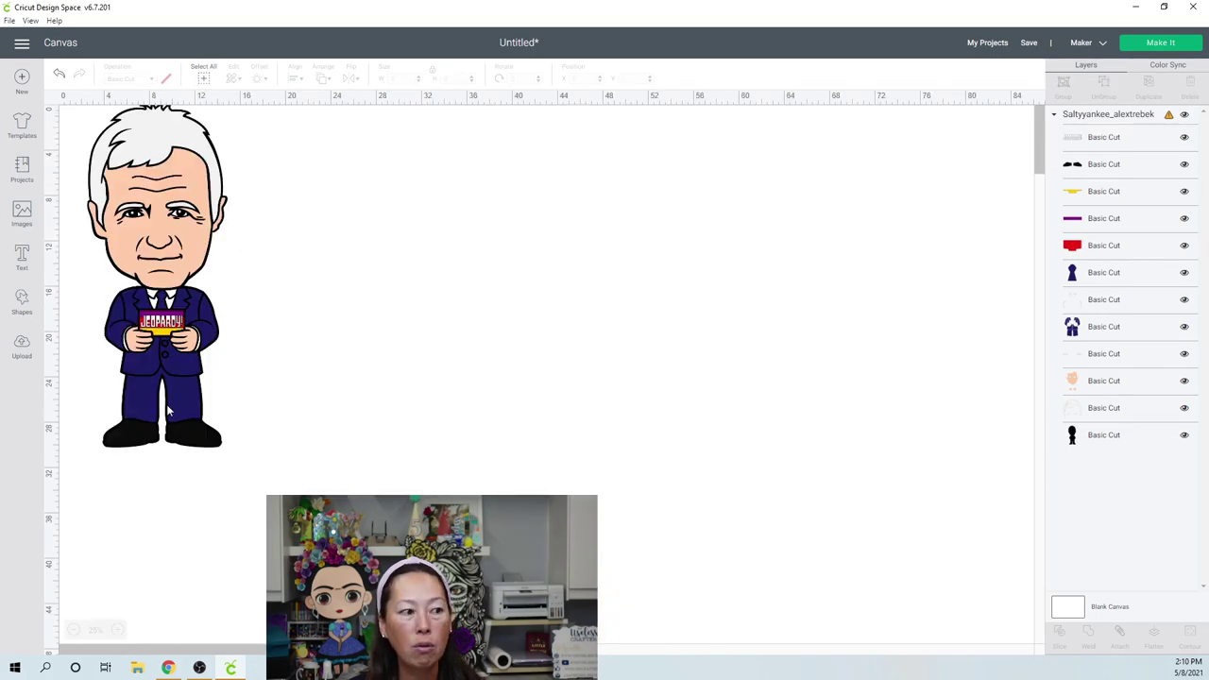
drag(131, 224, 302, 258)
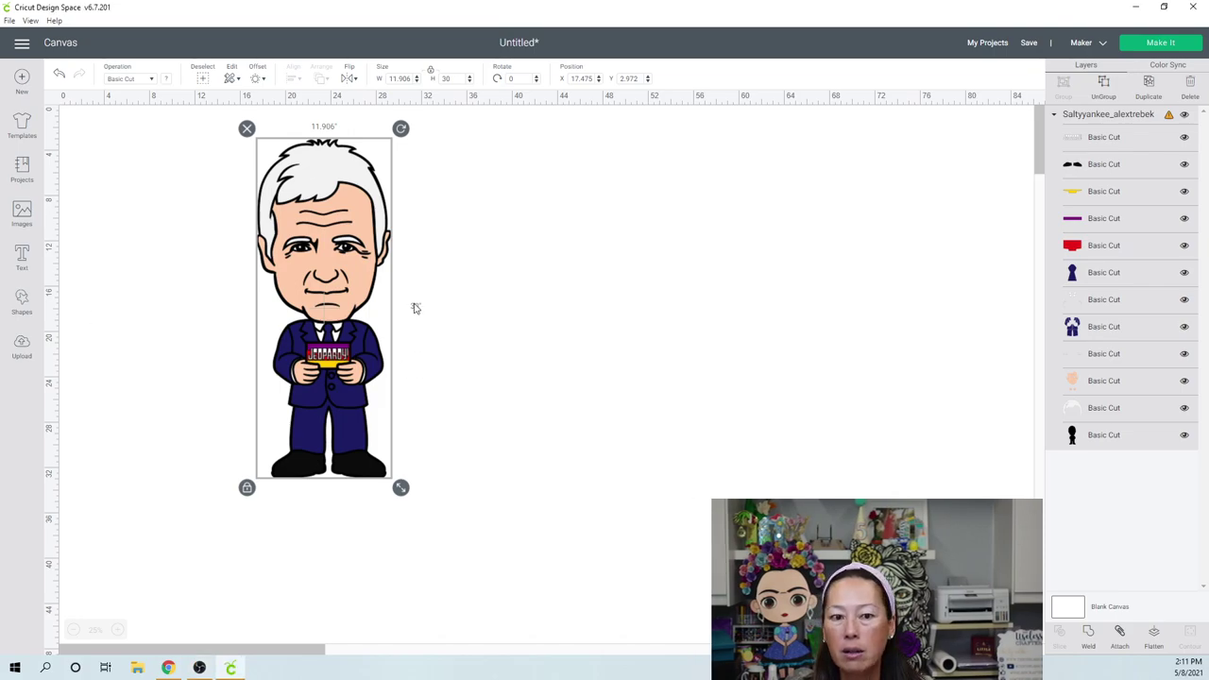
Ungroup the cartoon into separate colour layers and select the skin-tone face-and-hands layer.
click(606, 243)
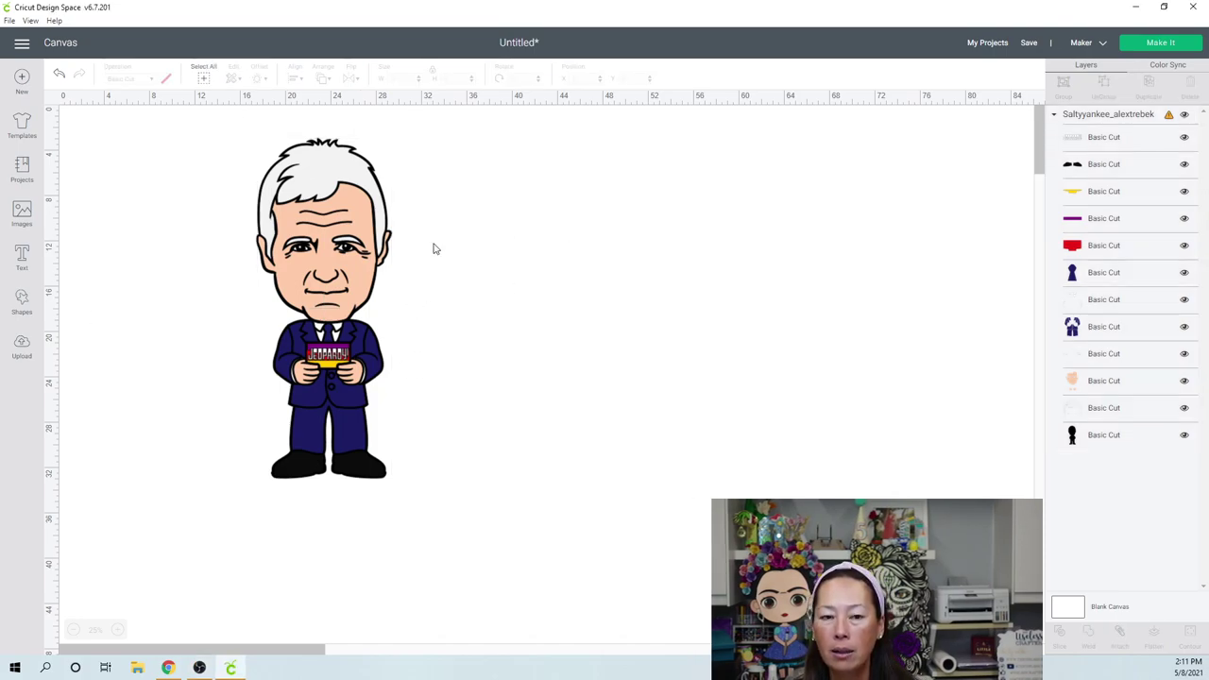
click(297, 252)
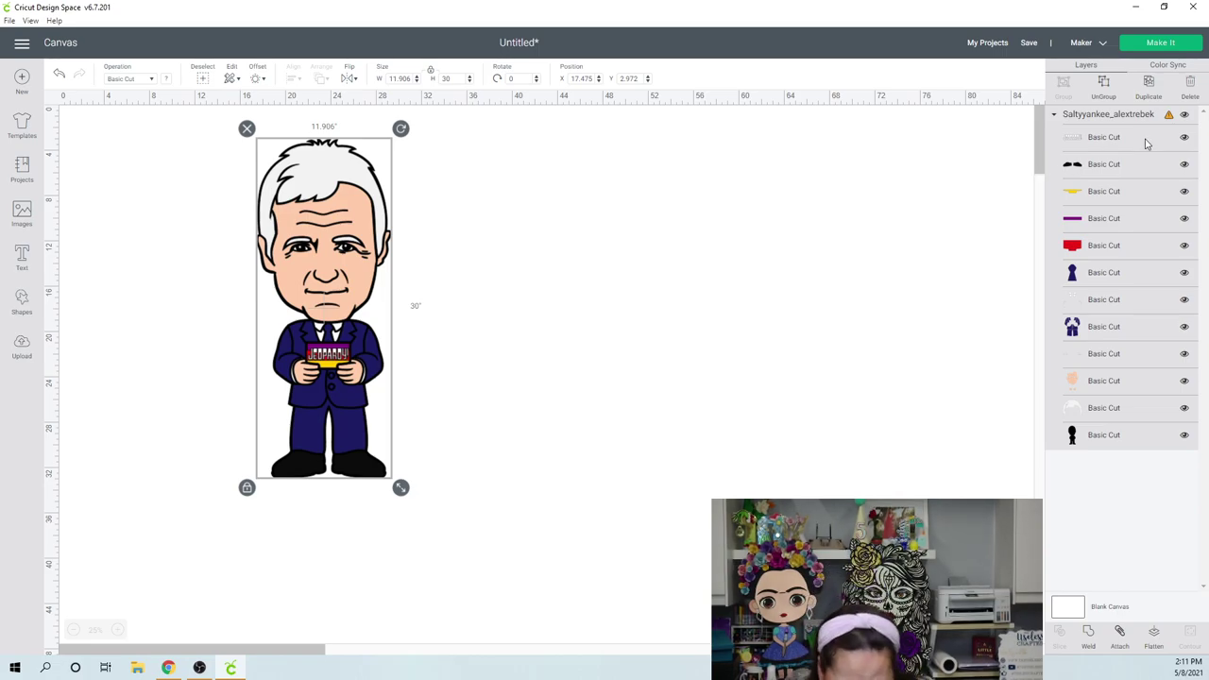
click(1104, 87)
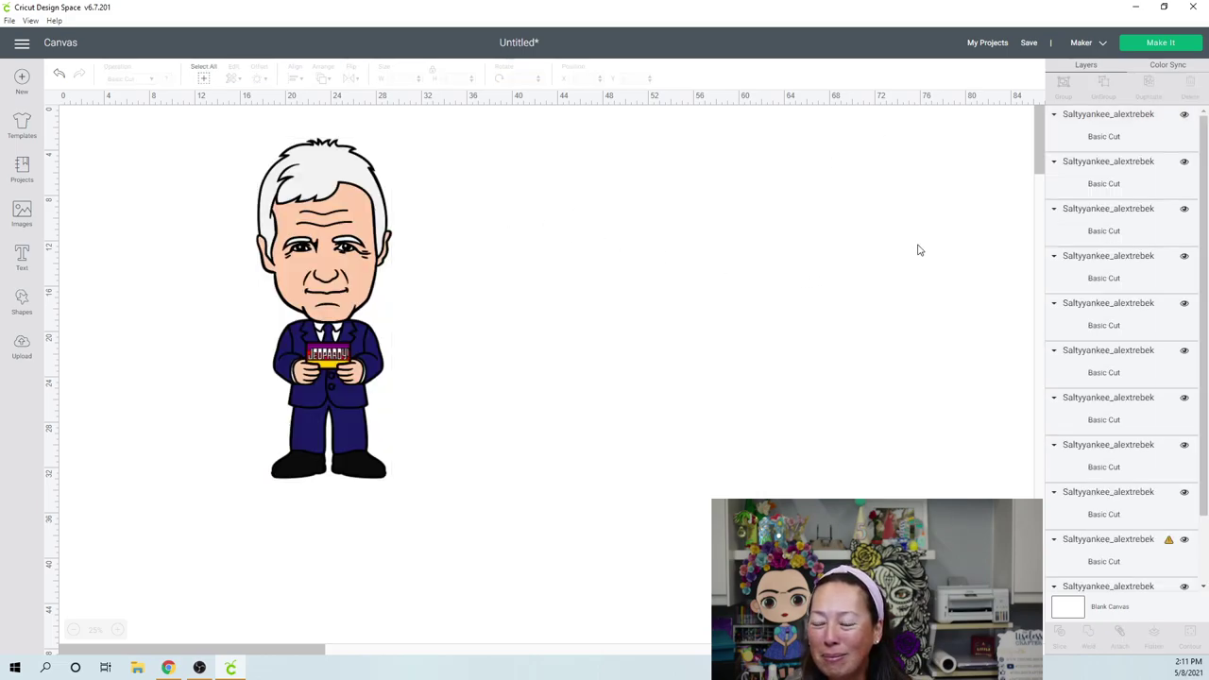
click(1073, 571)
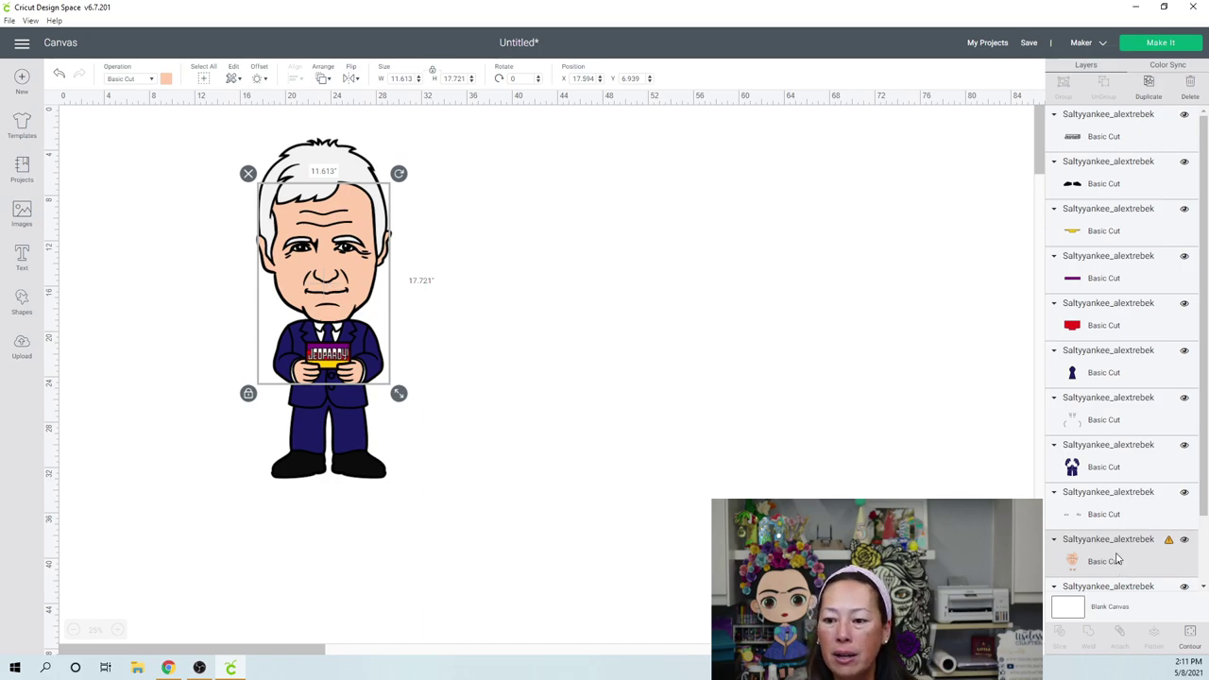
Hide the hand contours on the skin-tone layer, shrinking it to 10.411 by 12.198 inches.
click(1189, 639)
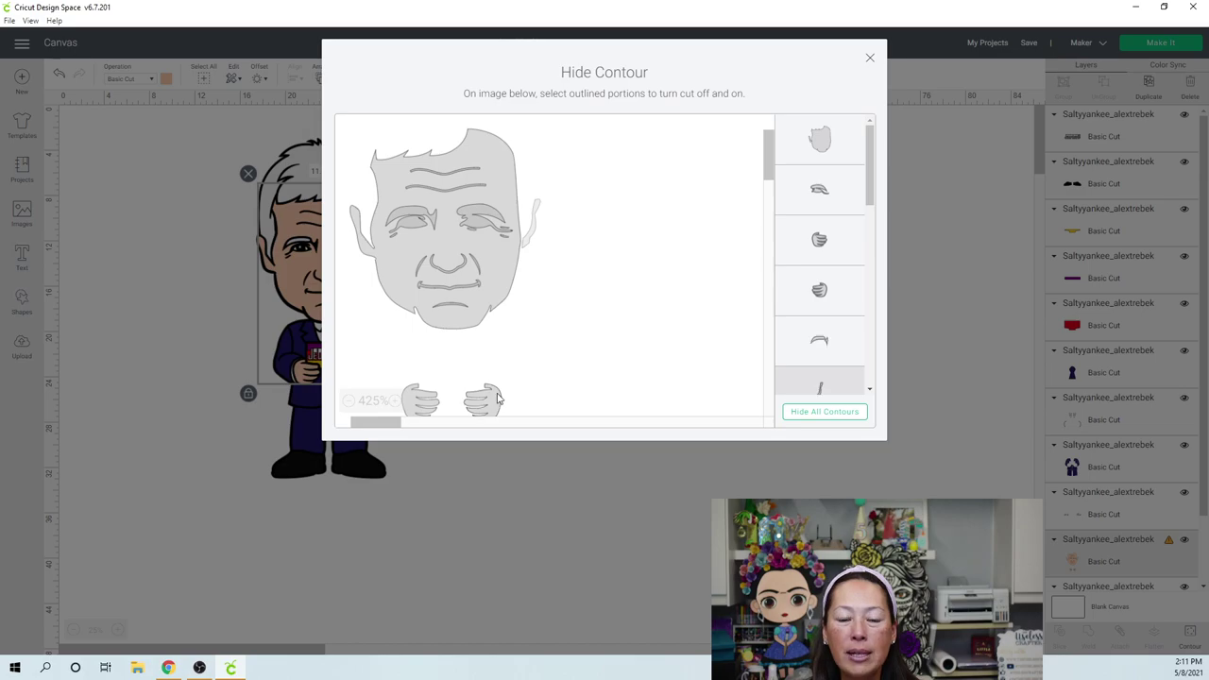
click(870, 58)
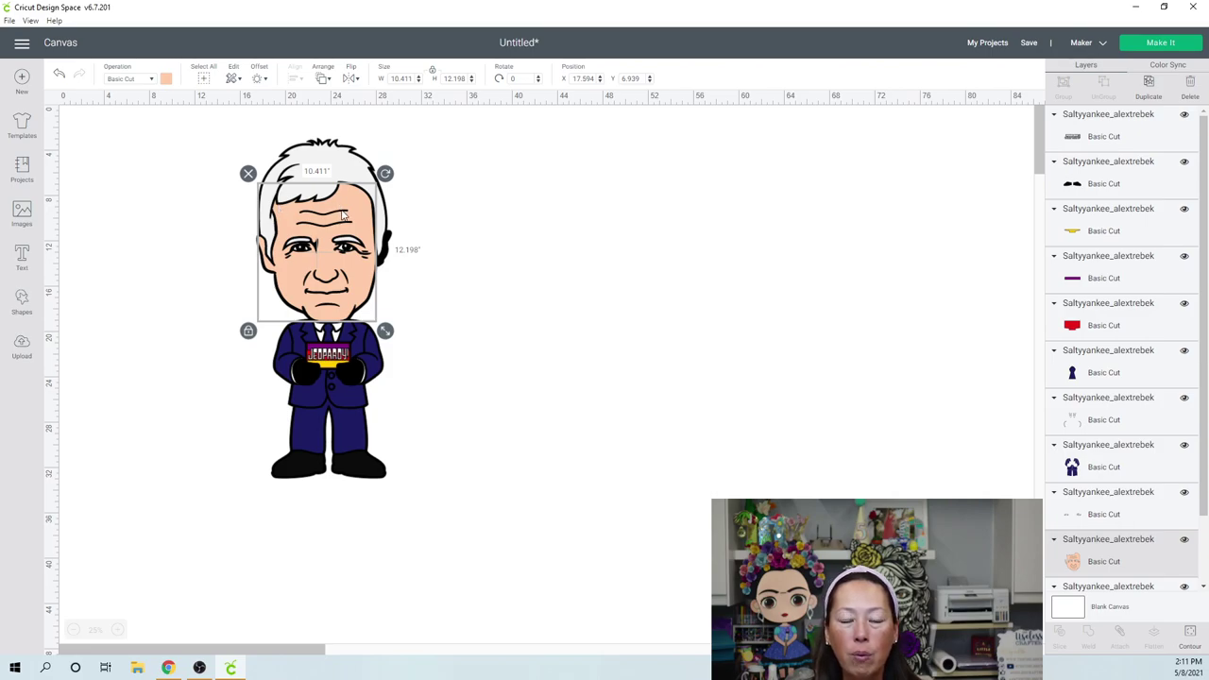
Drag the face piece off the body to the right and rotate it diagonally.
drag(344, 216, 700, 216)
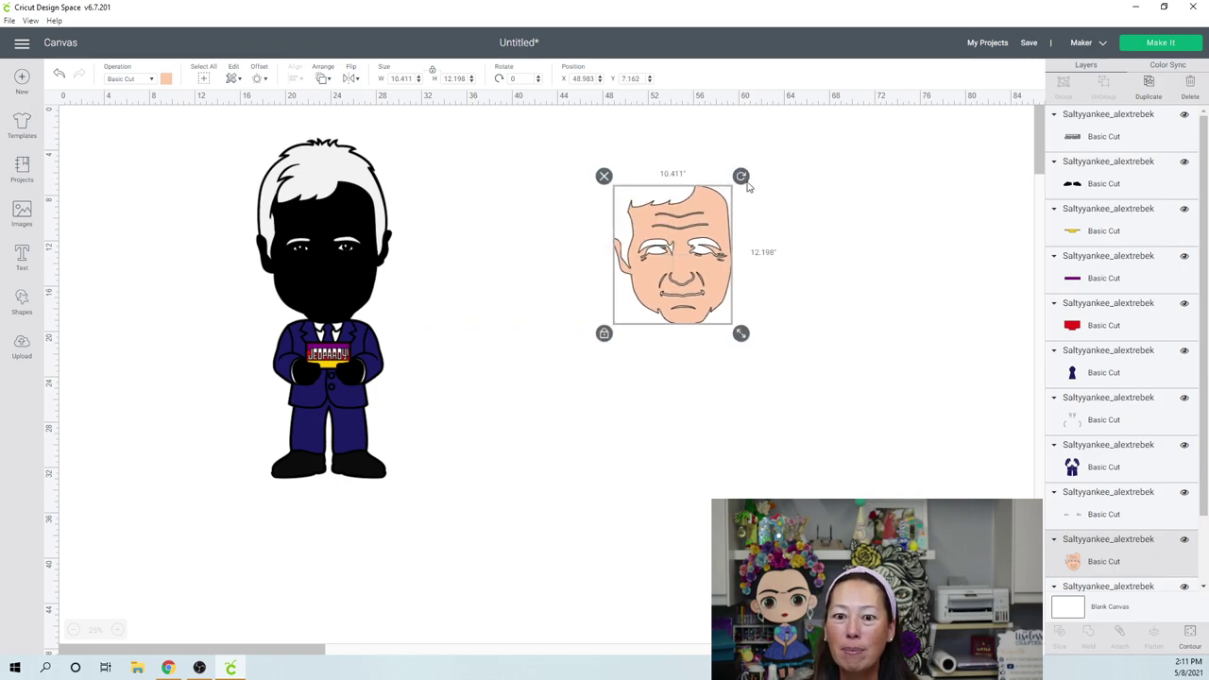
drag(741, 175, 675, 147)
click(686, 328)
click(680, 341)
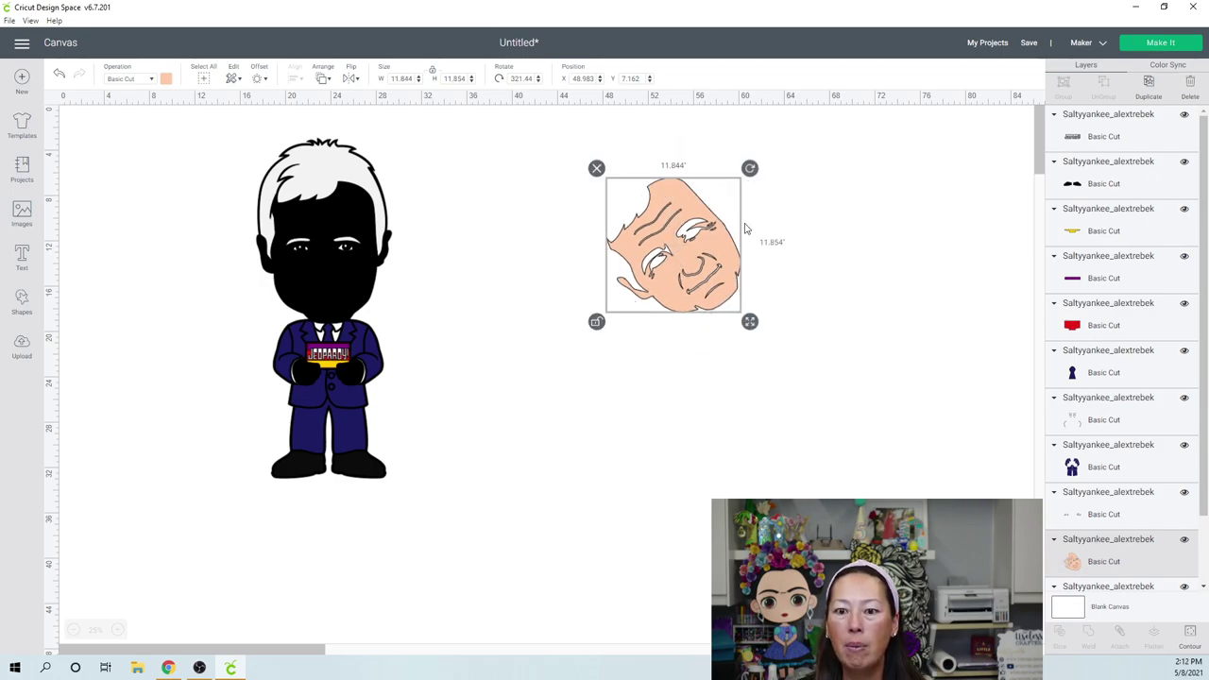
mouse_move(749, 173)
mouse_down()
mouse_move(737, 170)
mouse_move(758, 176)
mouse_move(746, 192)
mouse_move(752, 179)
mouse_up()
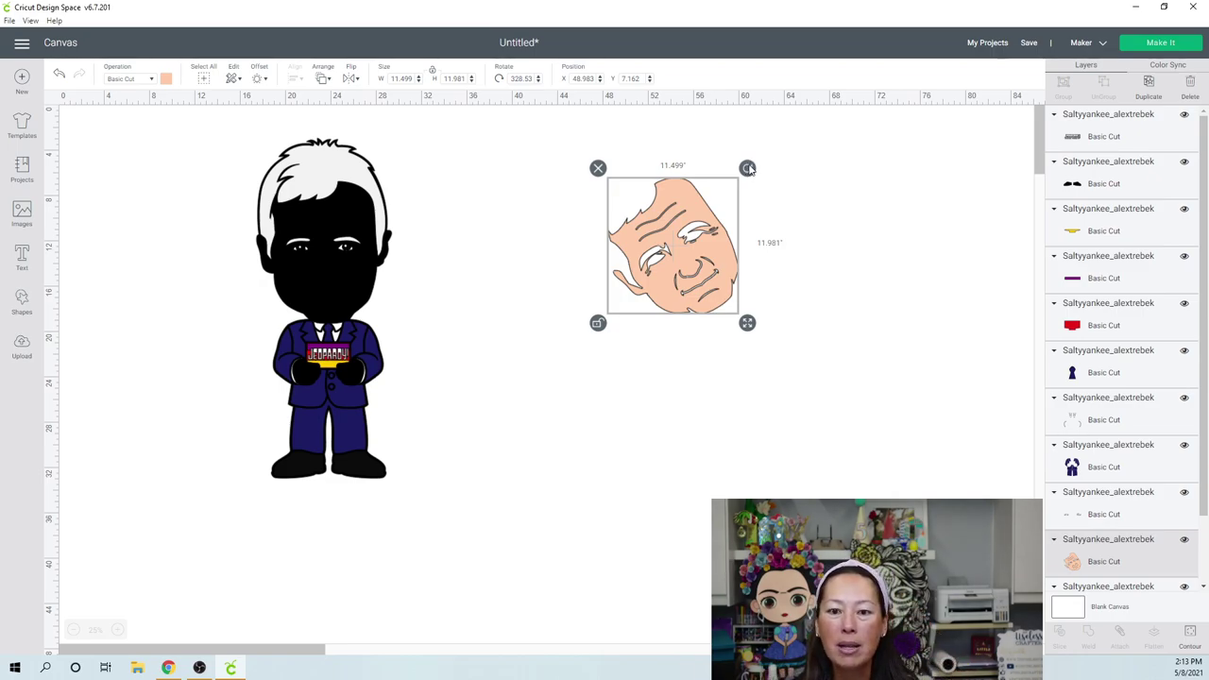
drag(748, 168, 353, 230)
Undo the face rotation so the piece stands upright again.
key(ctrl+z)
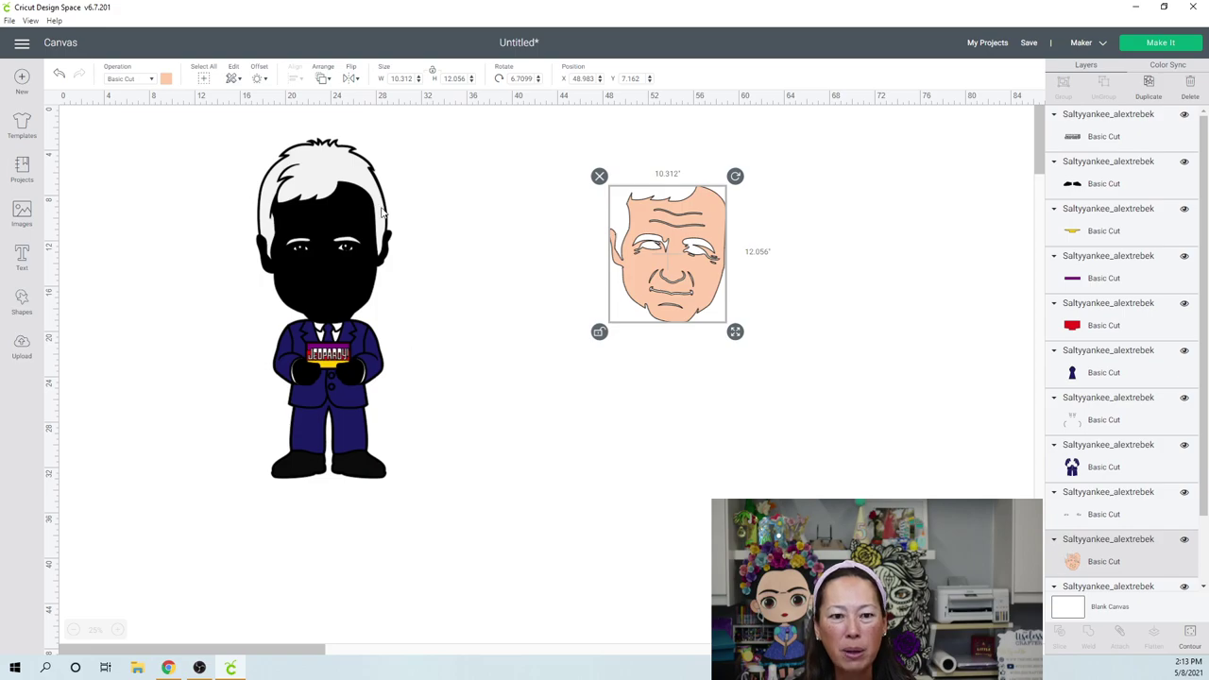
key(ctrl+y)
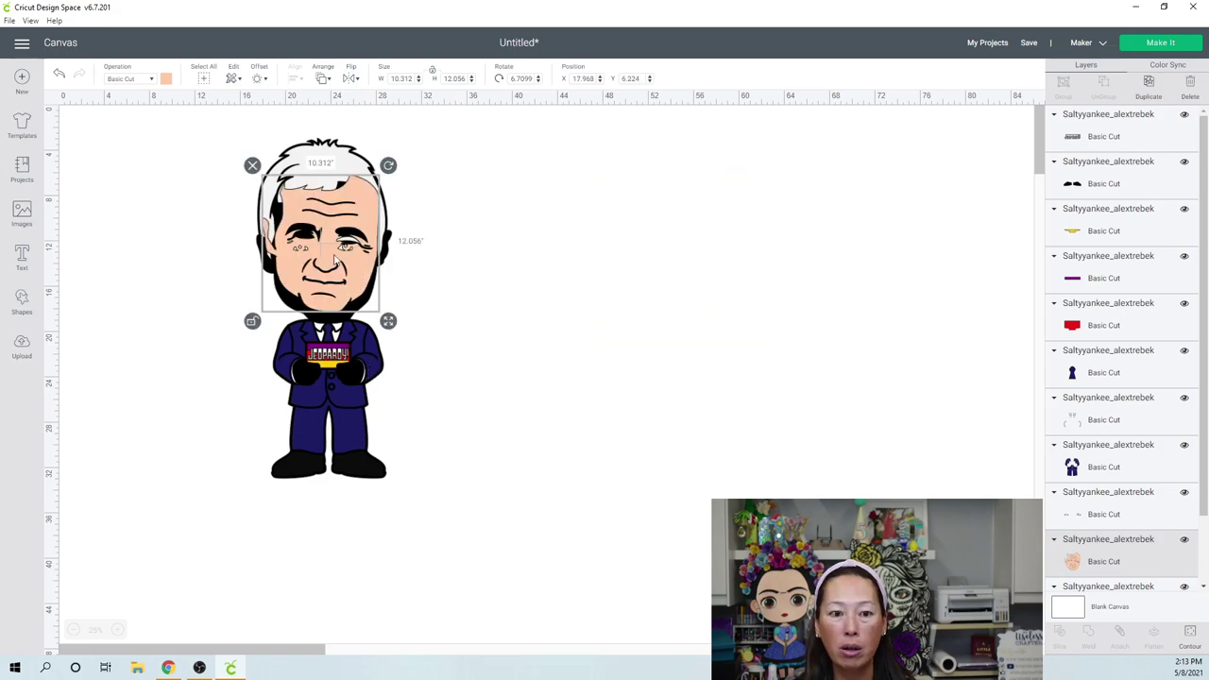
key(ctrl+z)
key(ctrl+z)
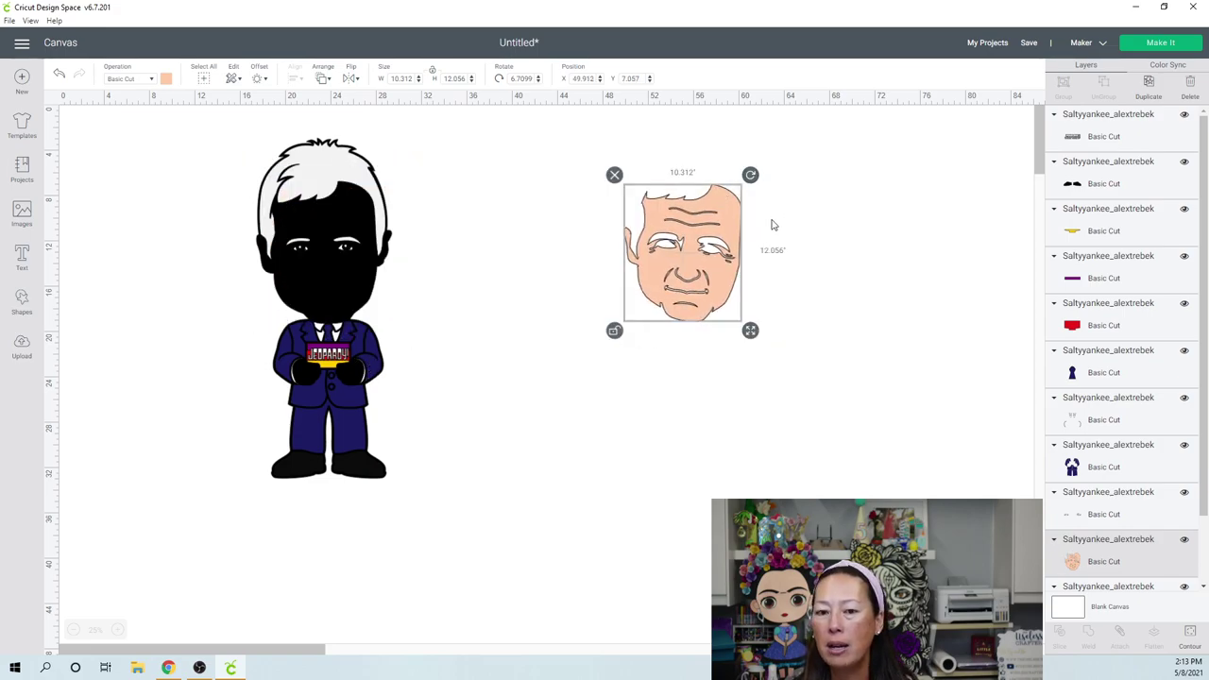
Duplicate the face twice and spread the three copies apart, then select the bottom copy.
click(1153, 85)
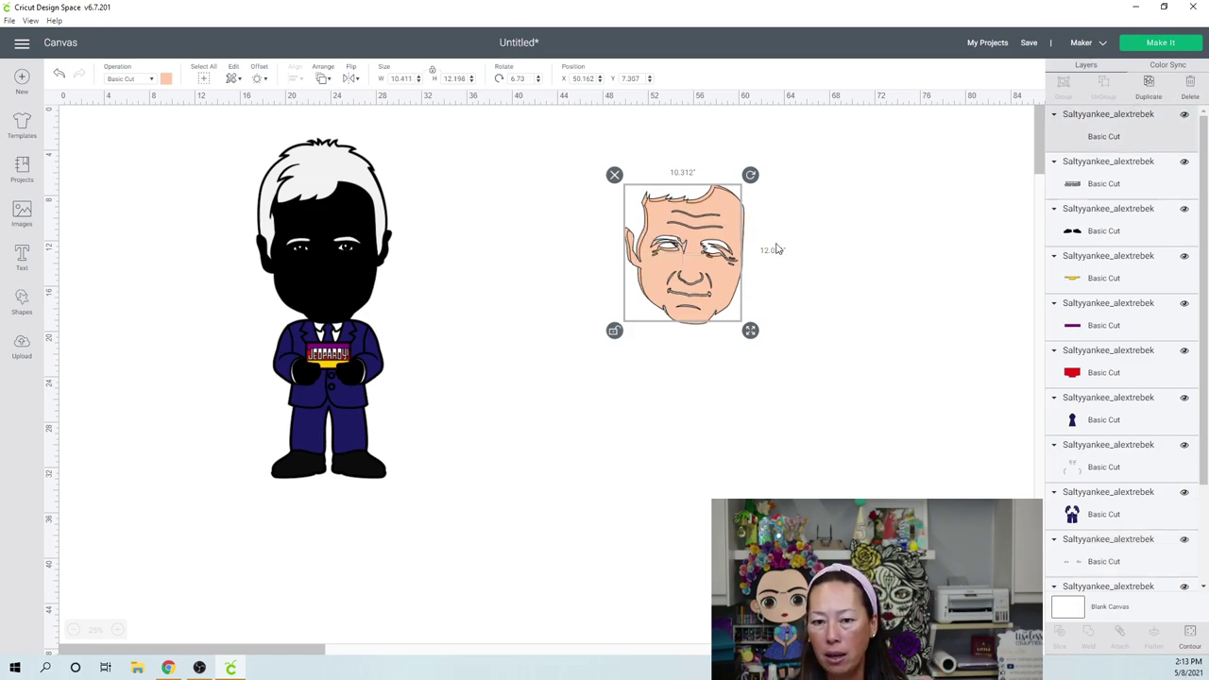
drag(685, 250, 828, 246)
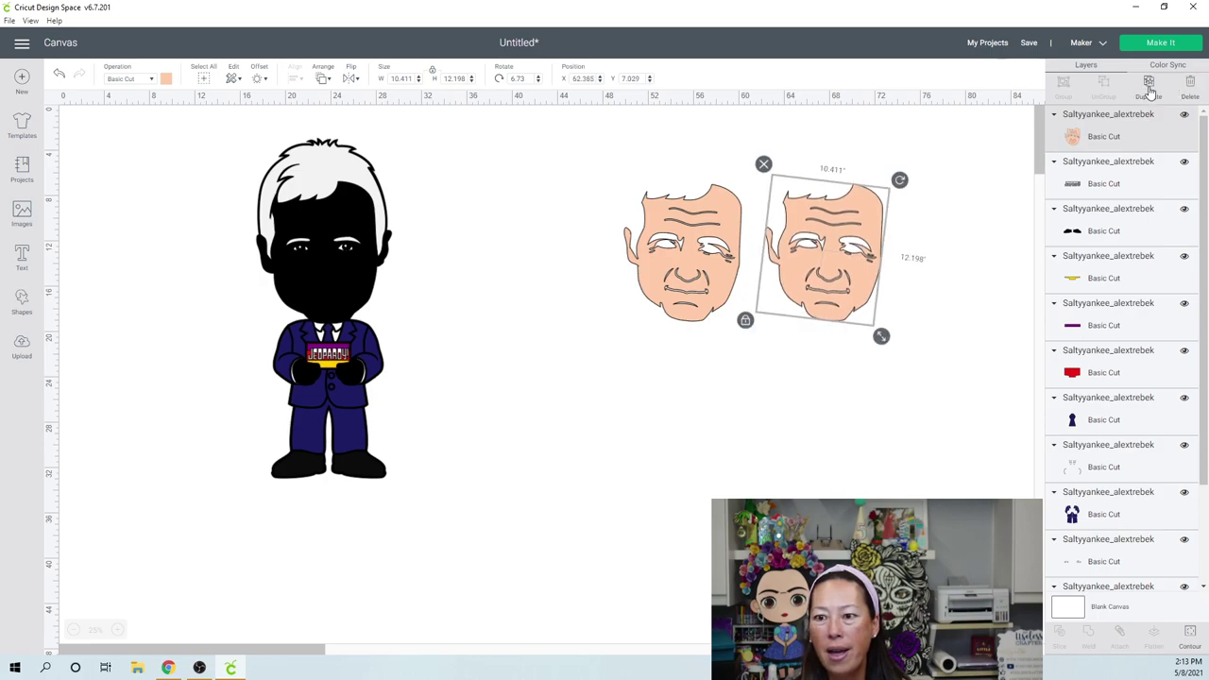
click(1150, 91)
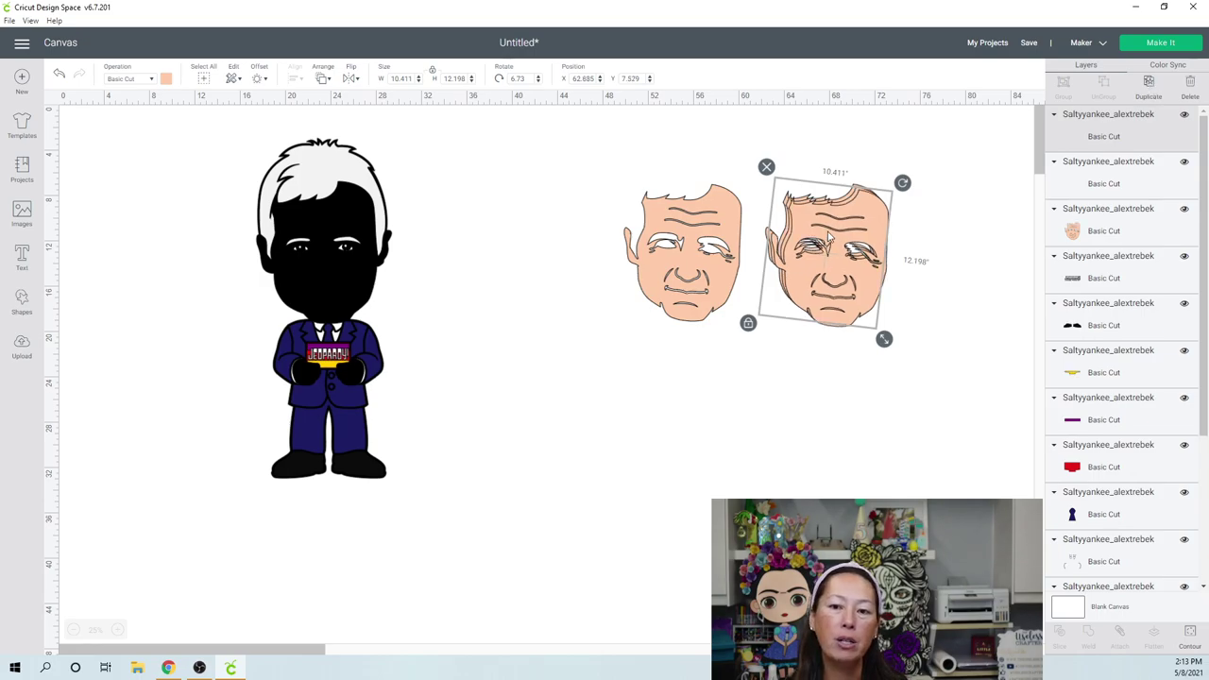
drag(828, 238, 745, 401)
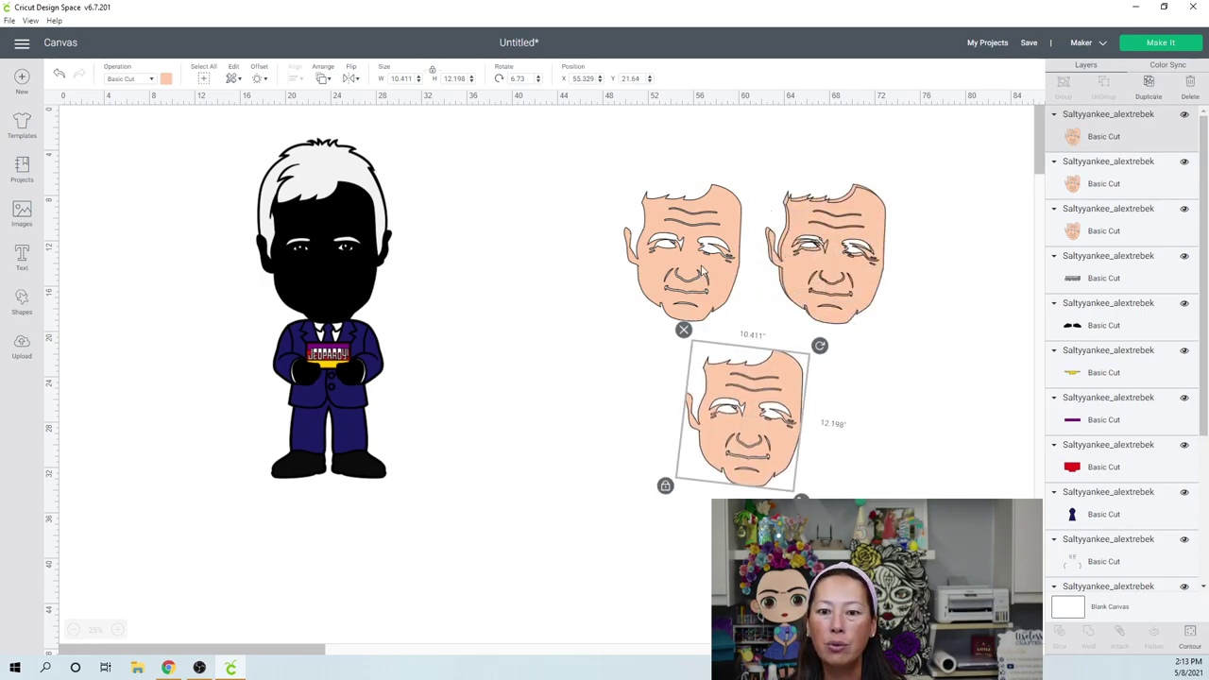
drag(700, 271, 585, 262)
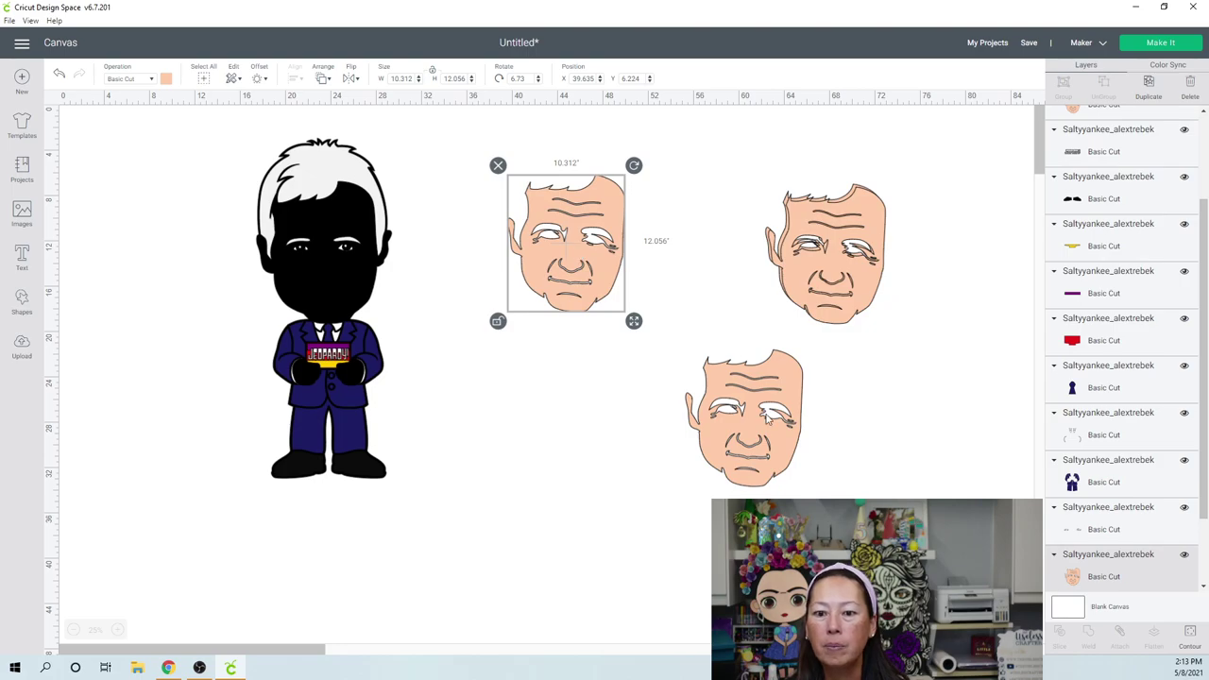
click(770, 418)
click(1190, 646)
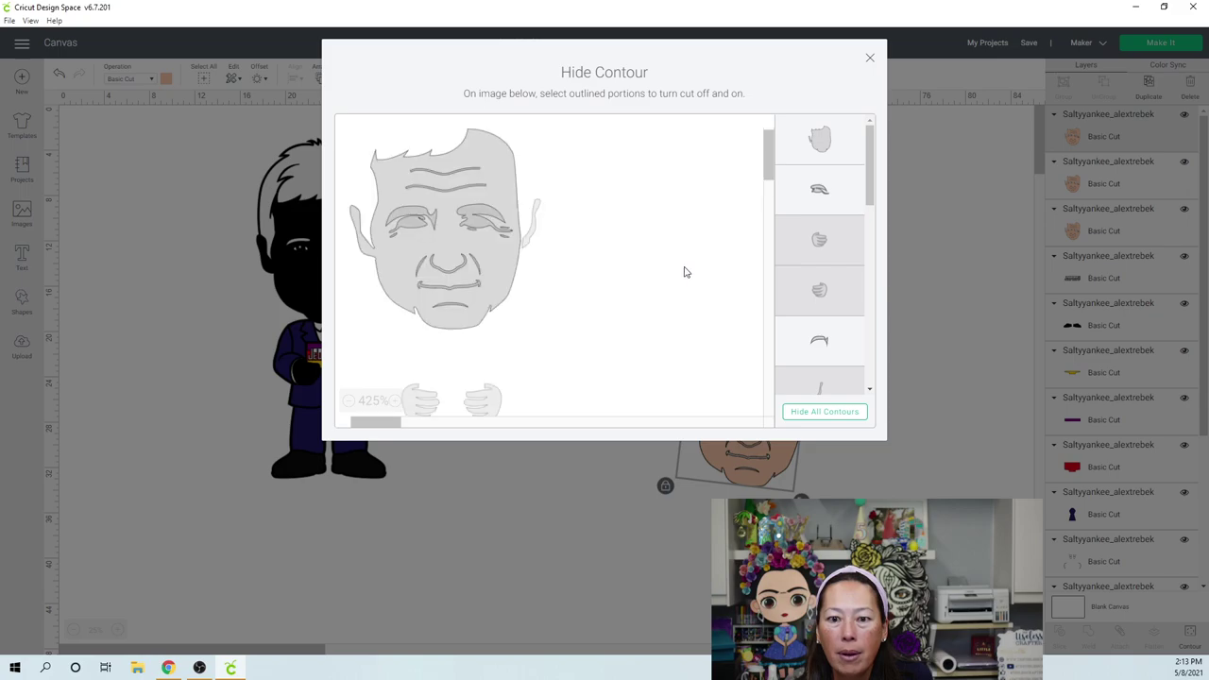
Hide the face contour on one copy so only the two hands remain, and move them between the faces.
click(489, 404)
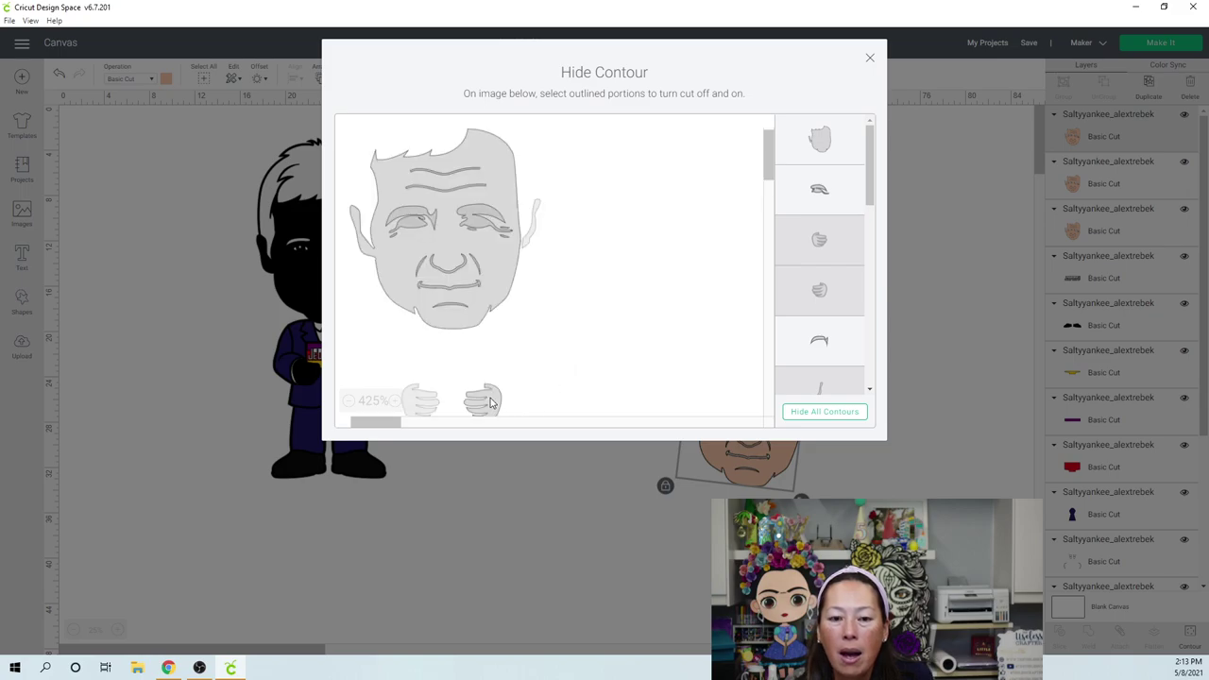
click(425, 401)
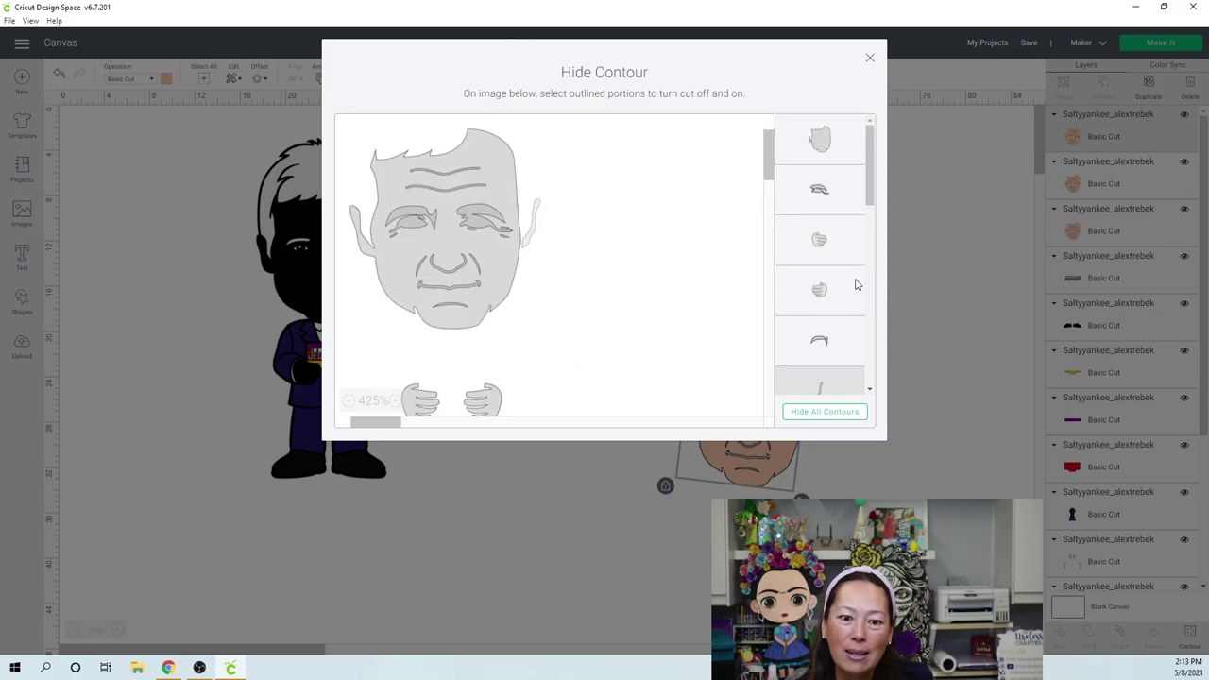
click(488, 138)
click(488, 141)
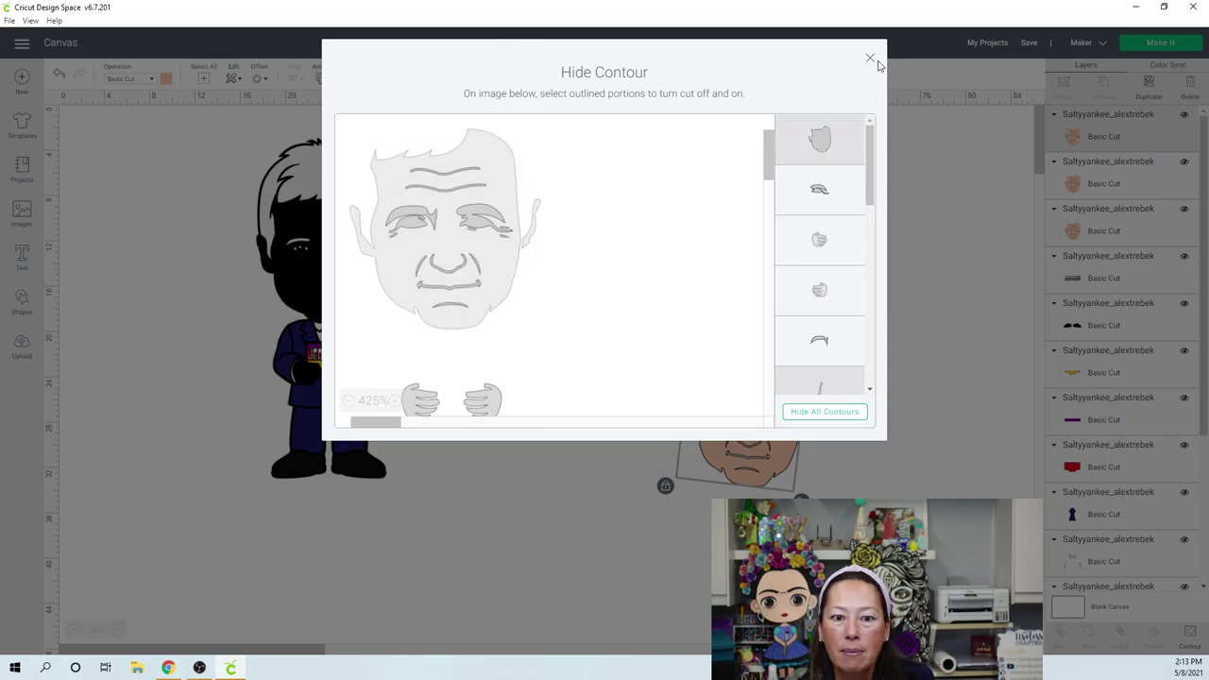
click(870, 61)
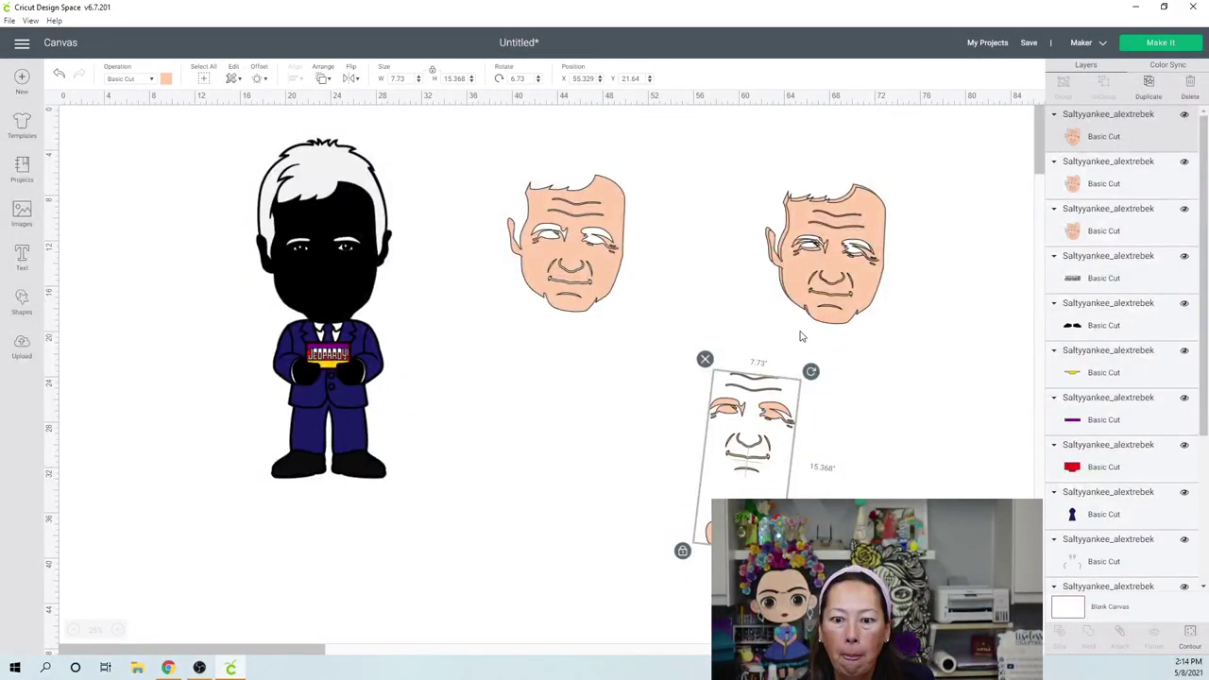
click(1190, 633)
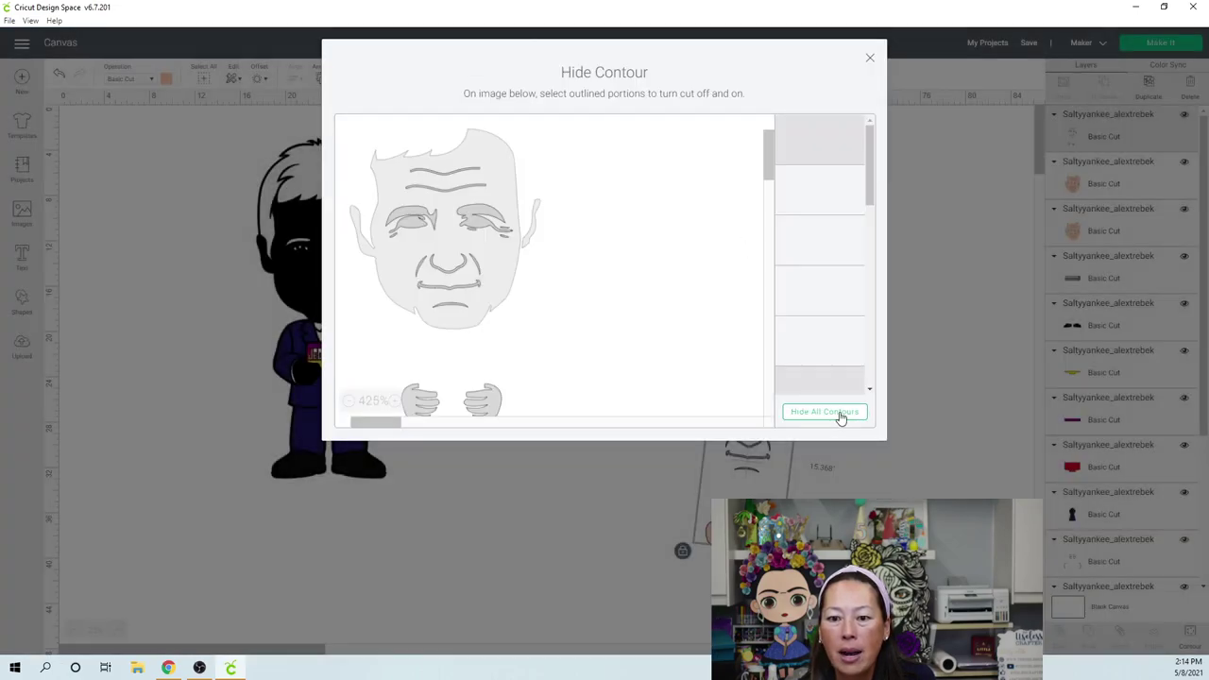
click(841, 416)
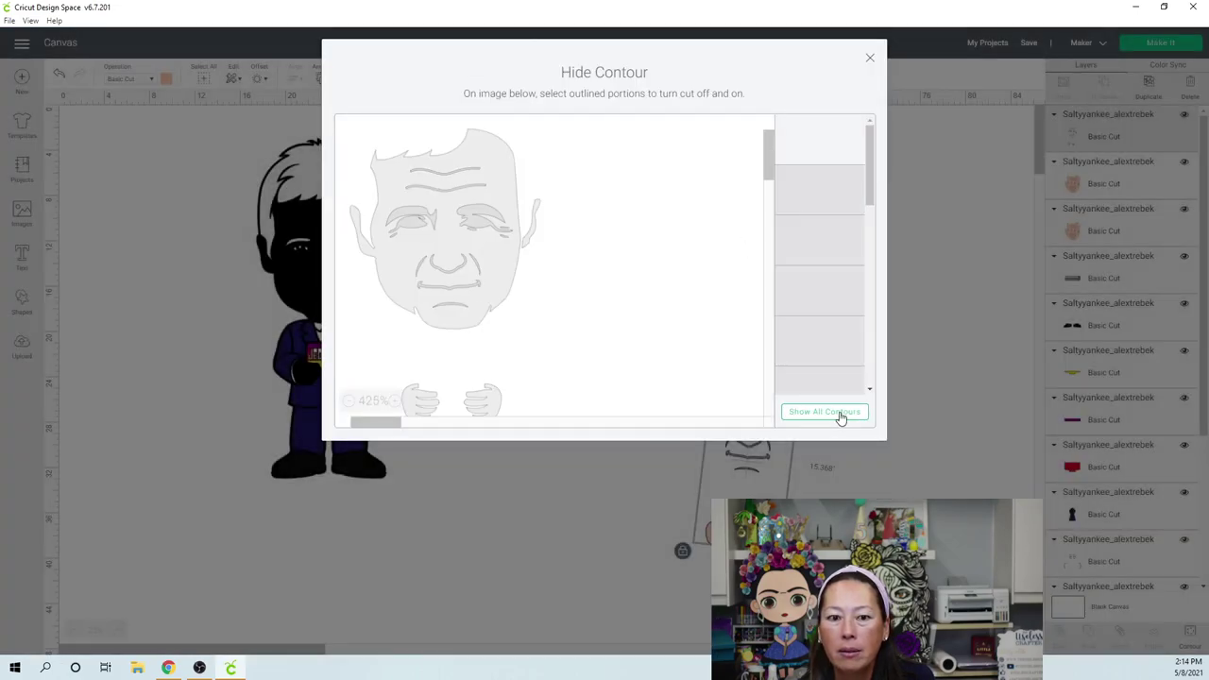
click(487, 402)
click(423, 401)
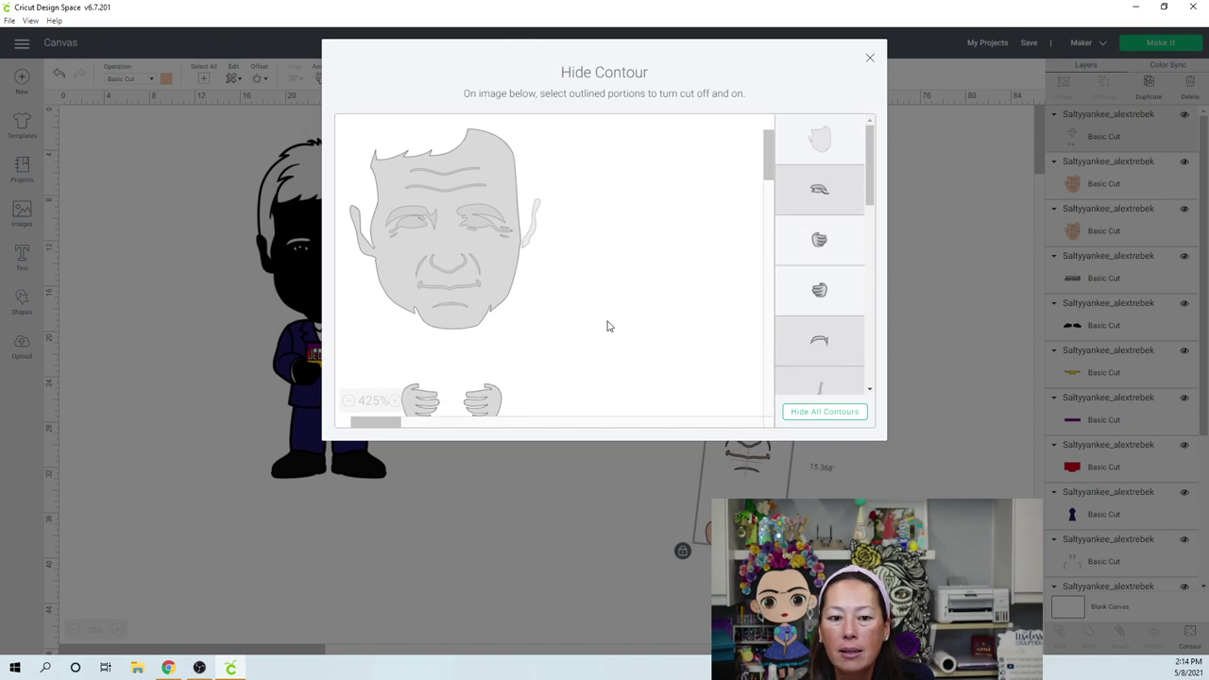
click(493, 148)
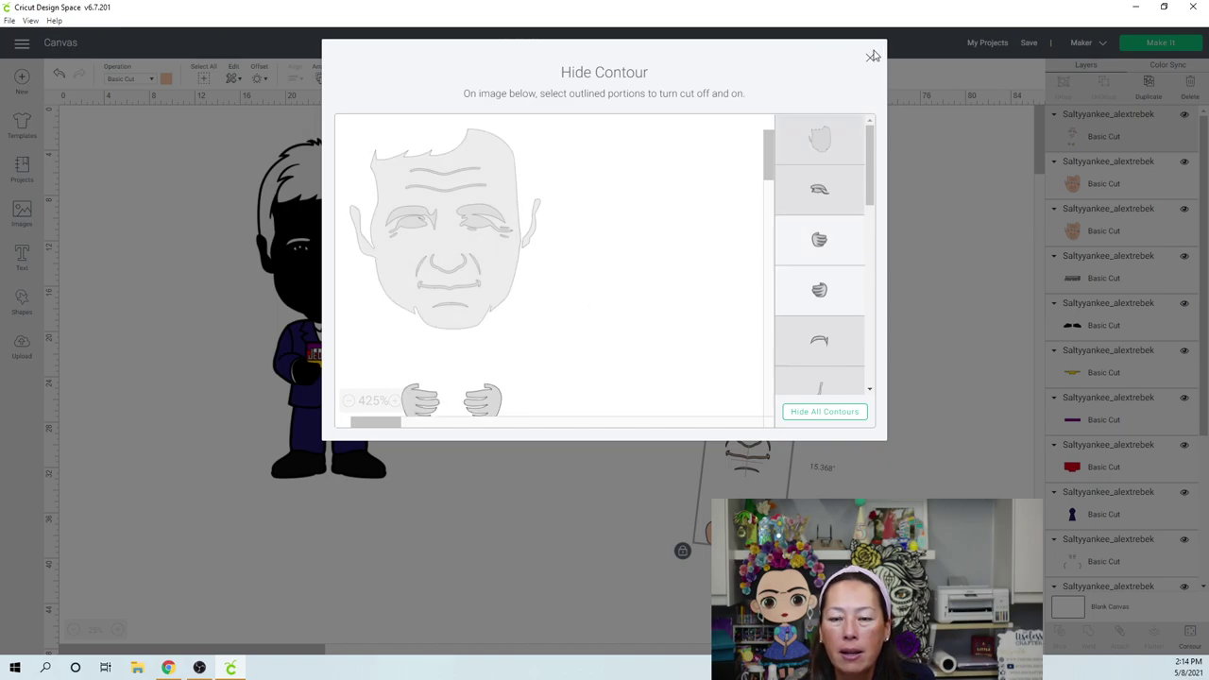
click(871, 59)
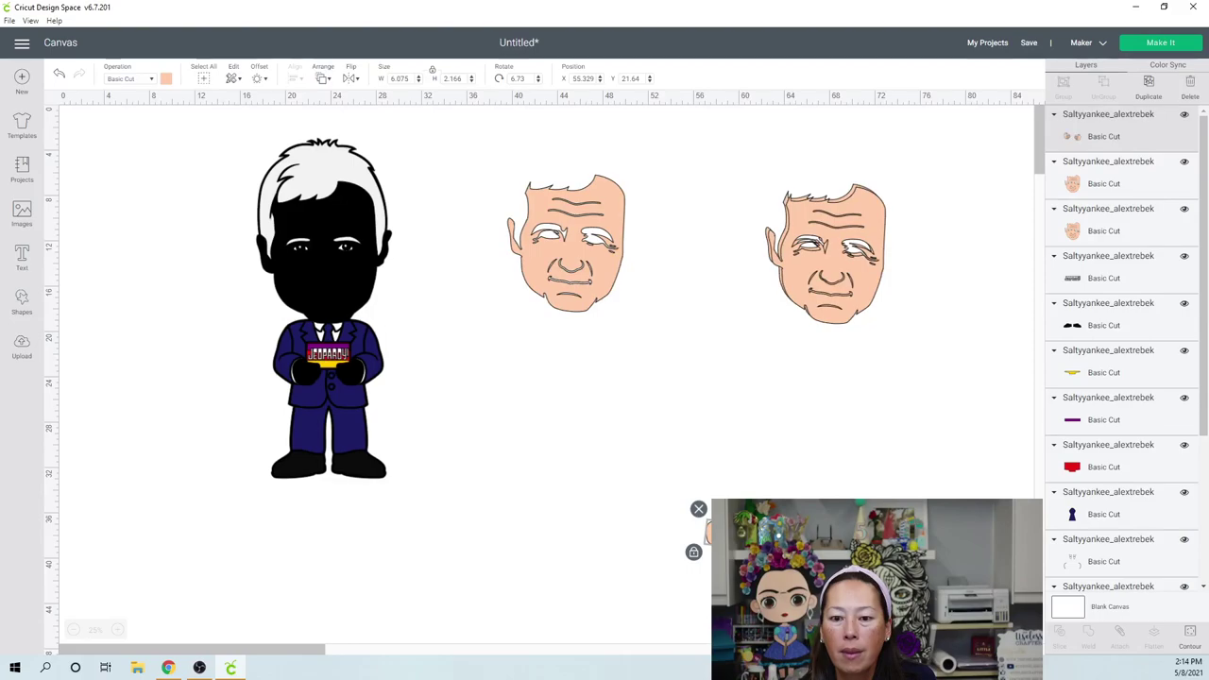
drag(706, 530, 674, 300)
Trim another face copy down to just its right ear and place it beside the left face.
click(855, 244)
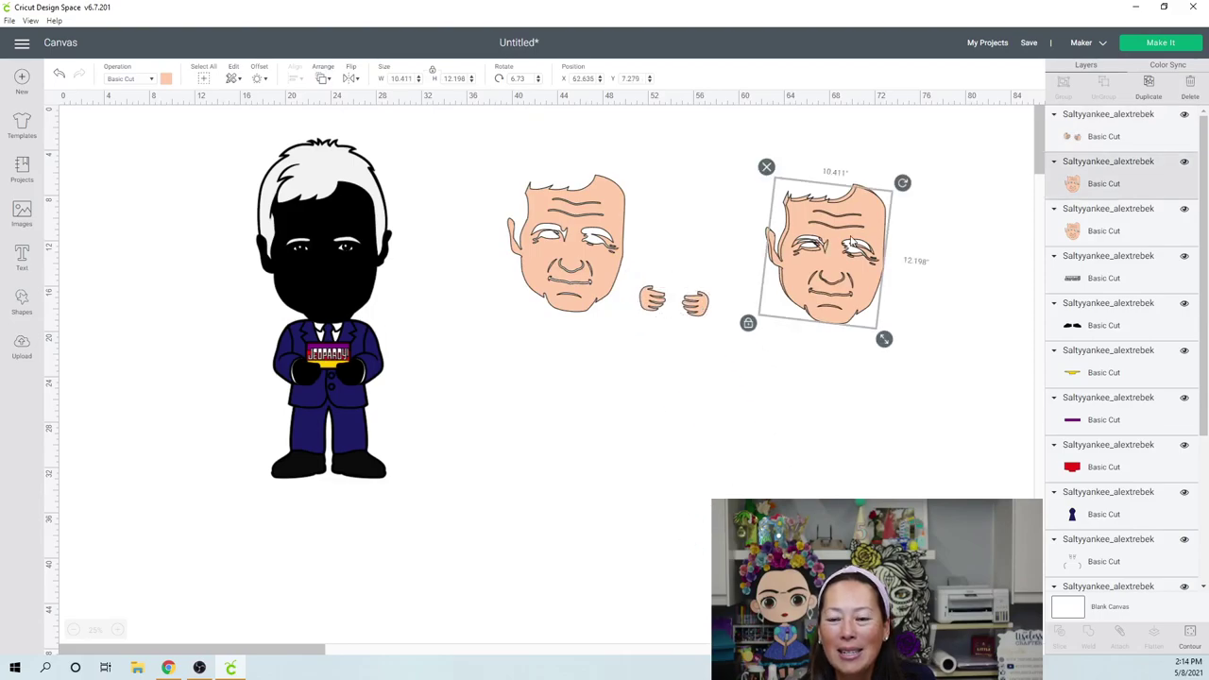
drag(854, 243, 844, 457)
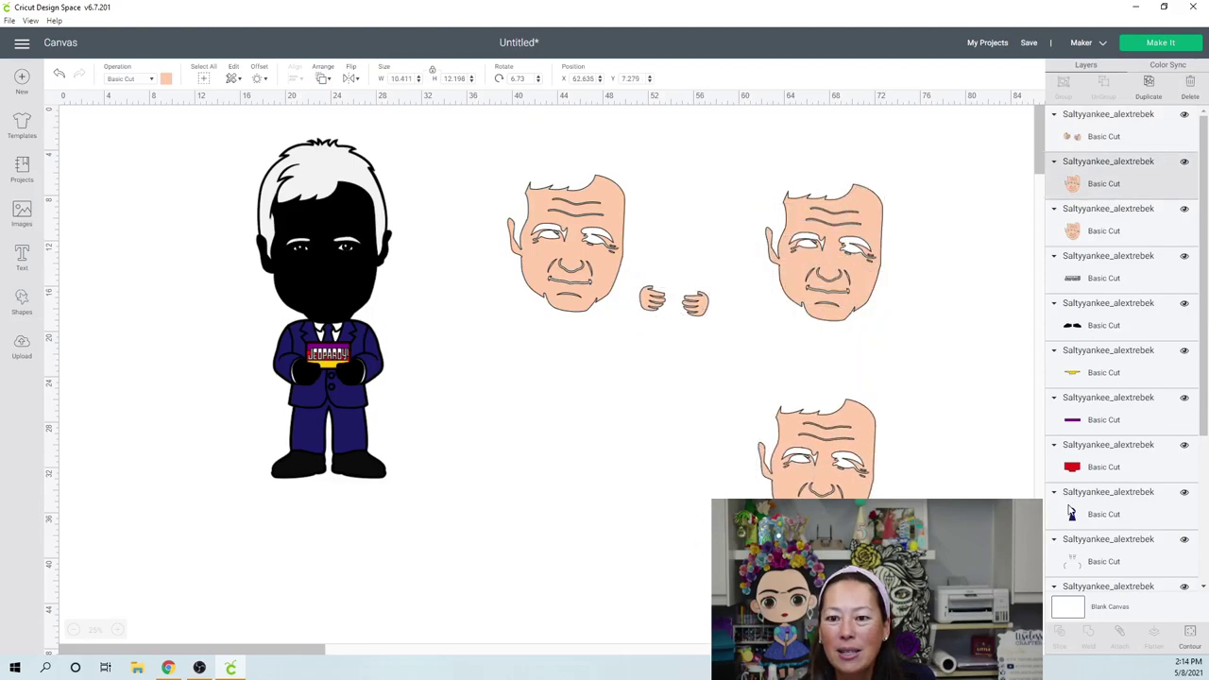
click(1190, 636)
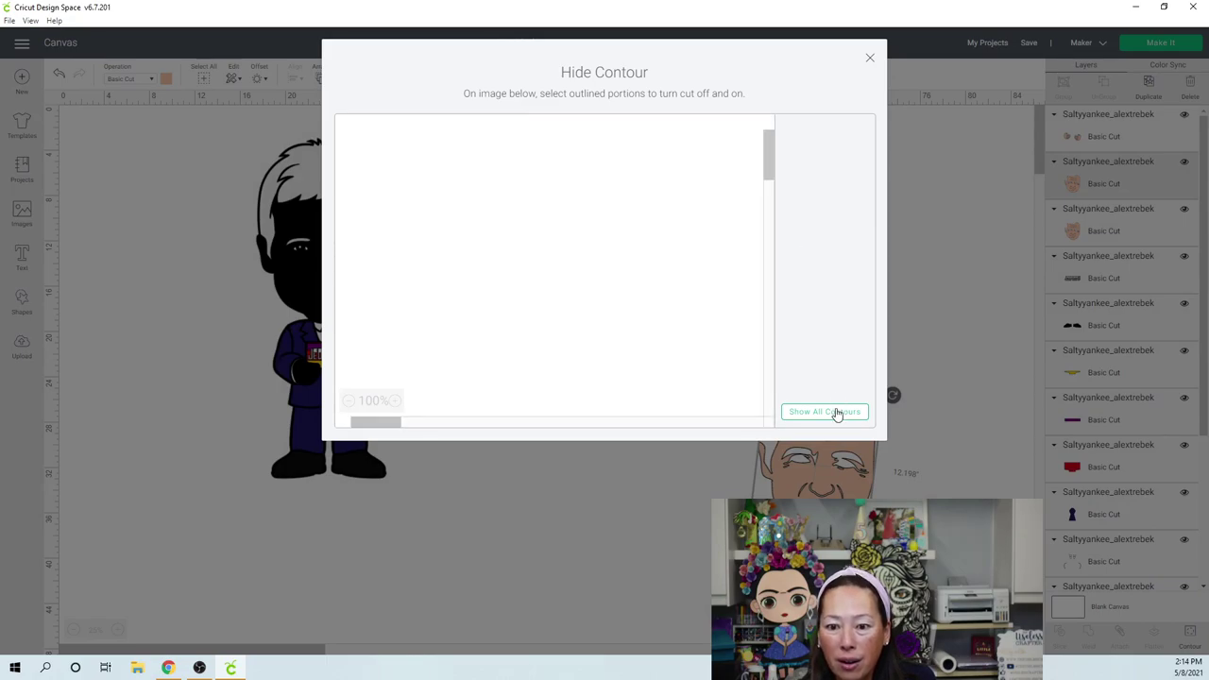
click(824, 412)
click(836, 414)
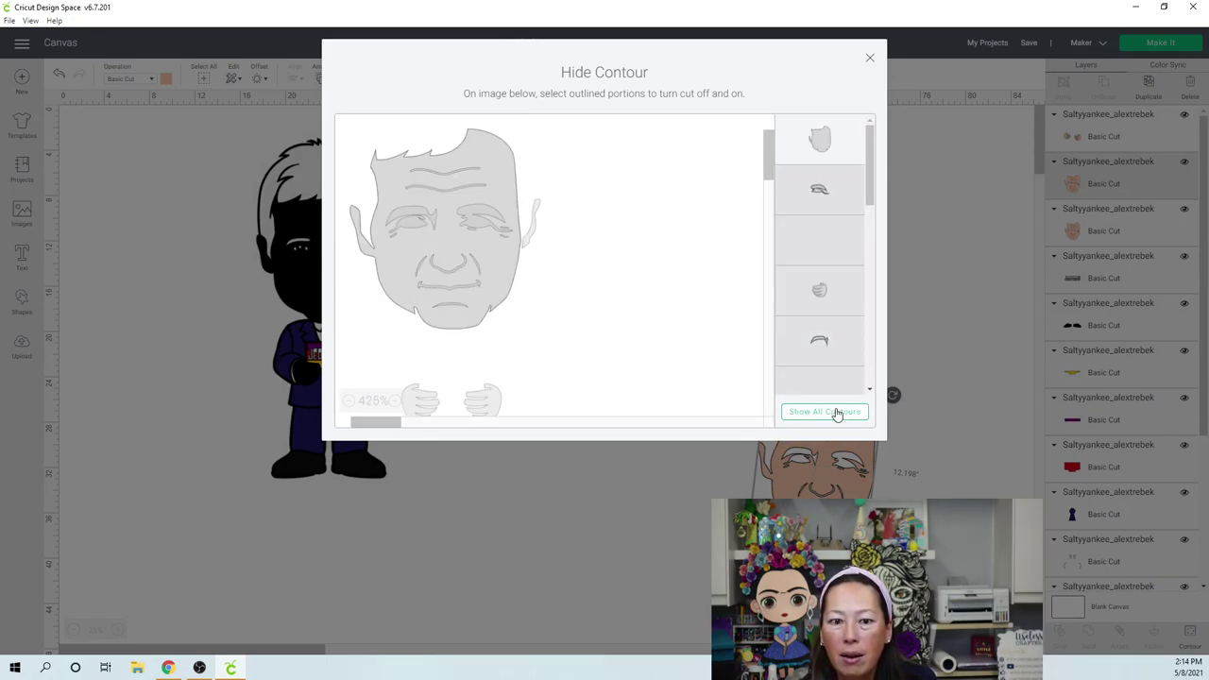
click(538, 212)
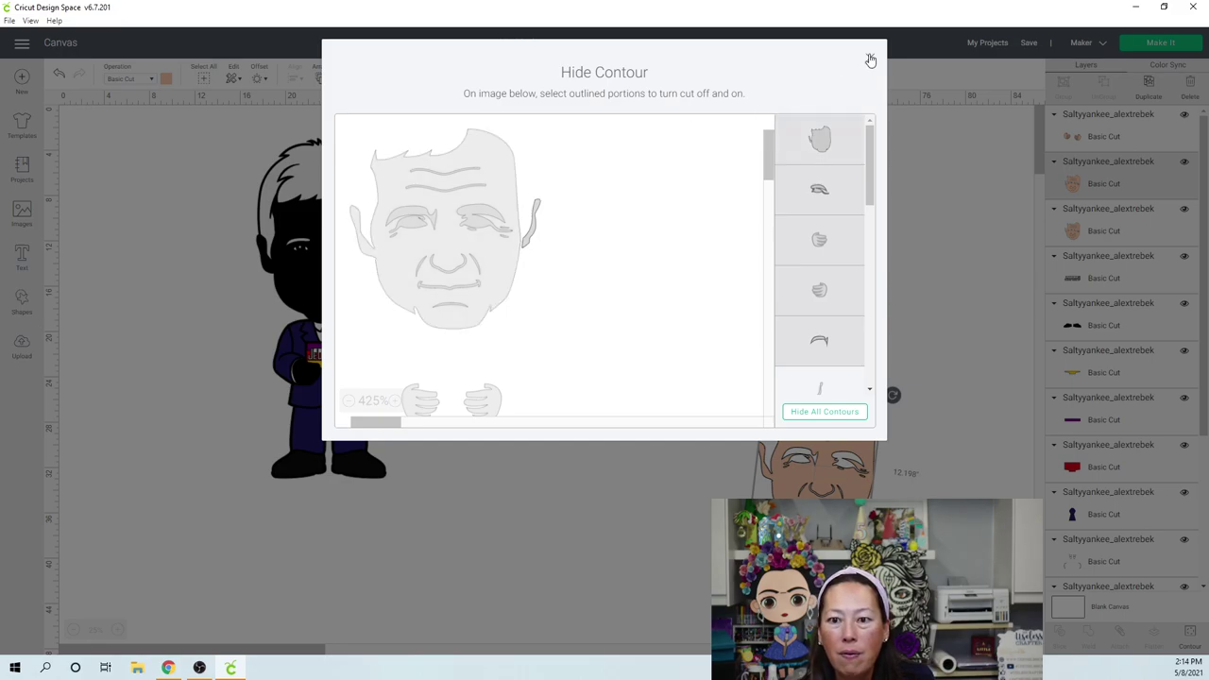
click(869, 57)
drag(884, 457, 668, 204)
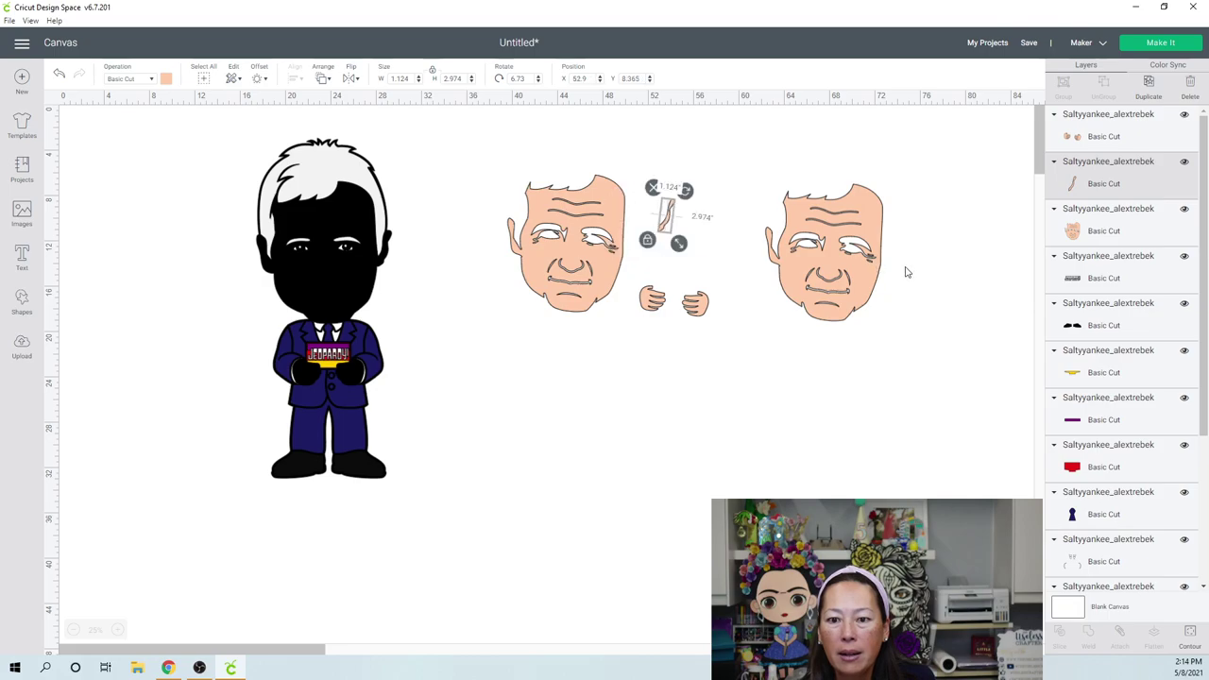
Reduce the right face copy to a single right hand and move it beside the other hands.
click(805, 218)
click(1191, 639)
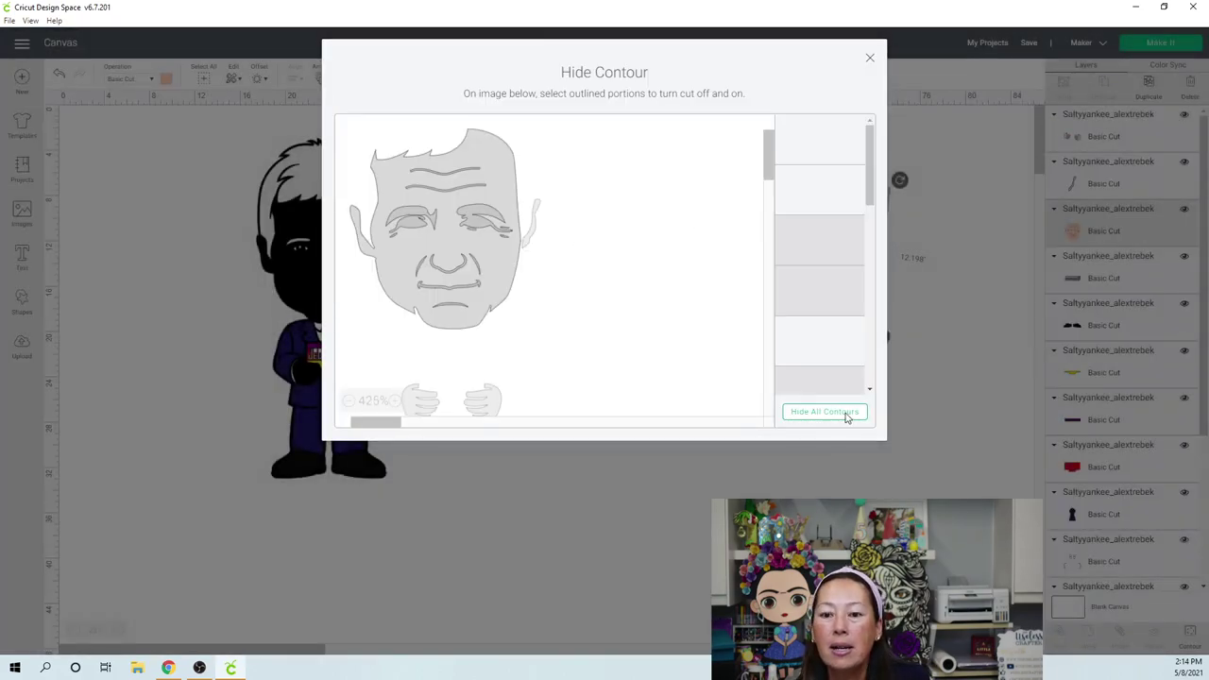
click(823, 413)
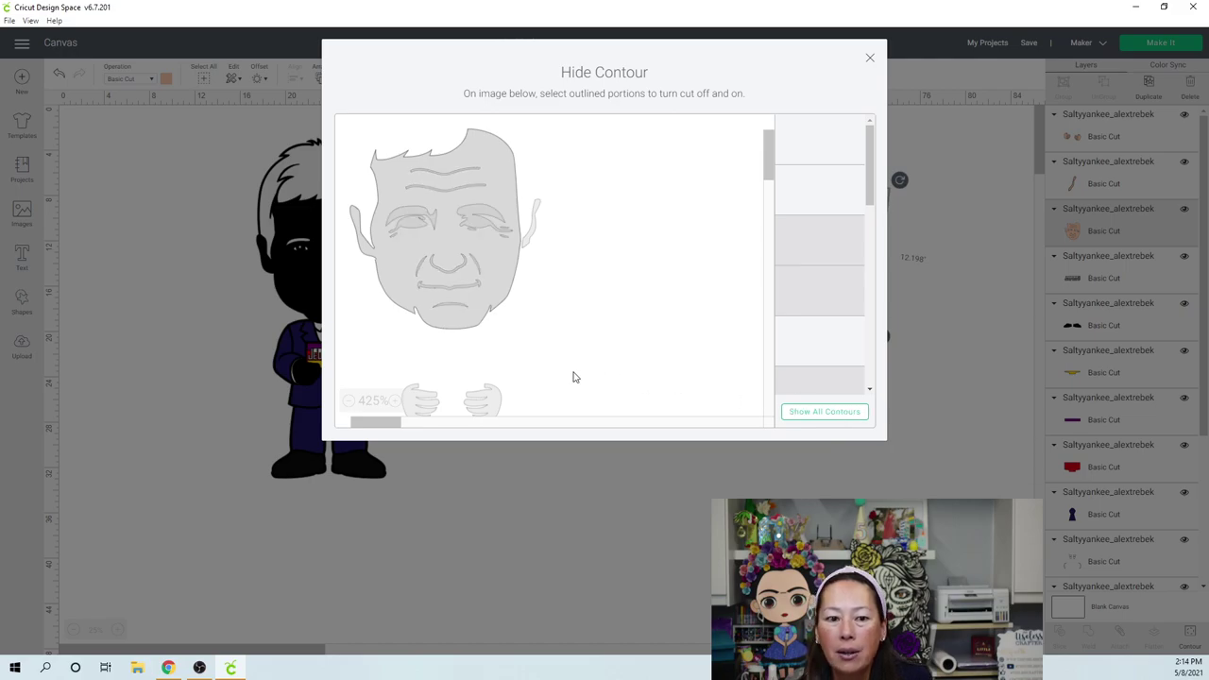
click(482, 404)
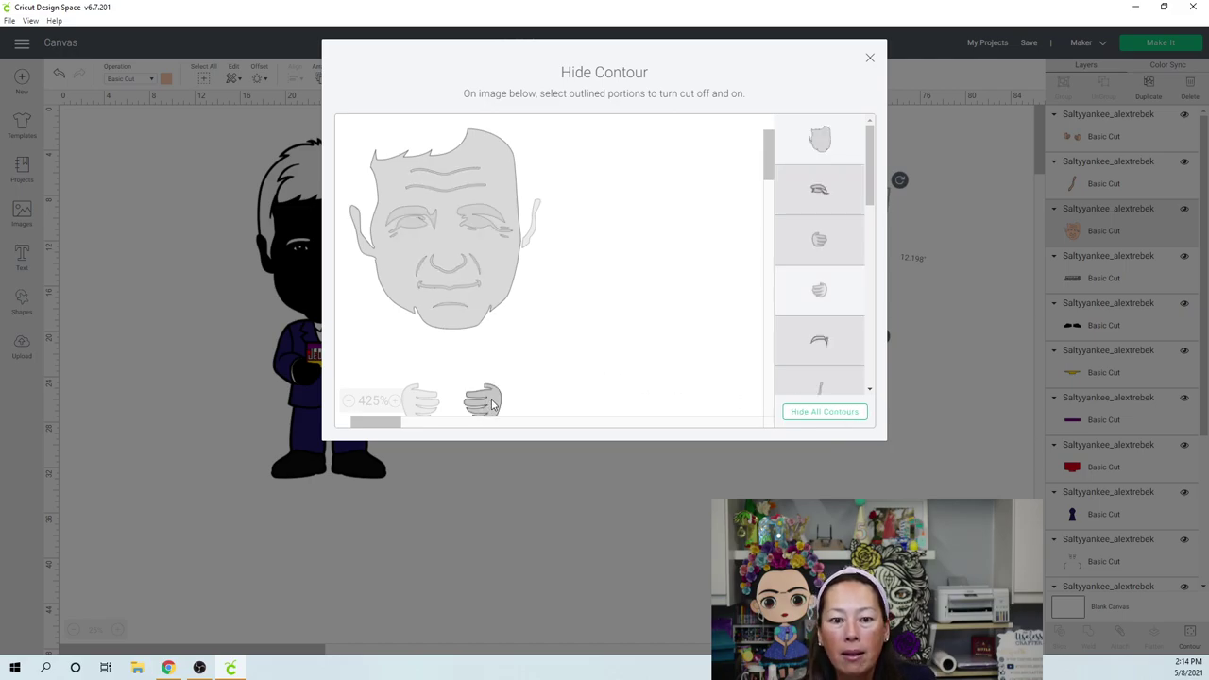
click(869, 62)
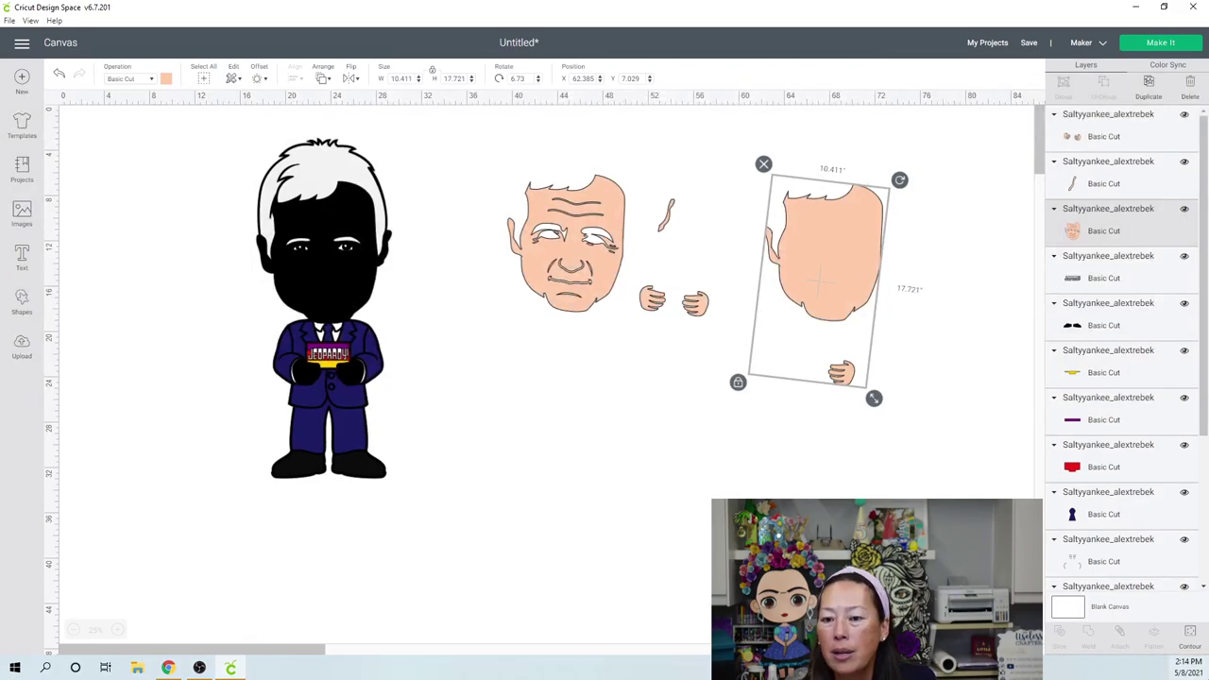
click(1190, 643)
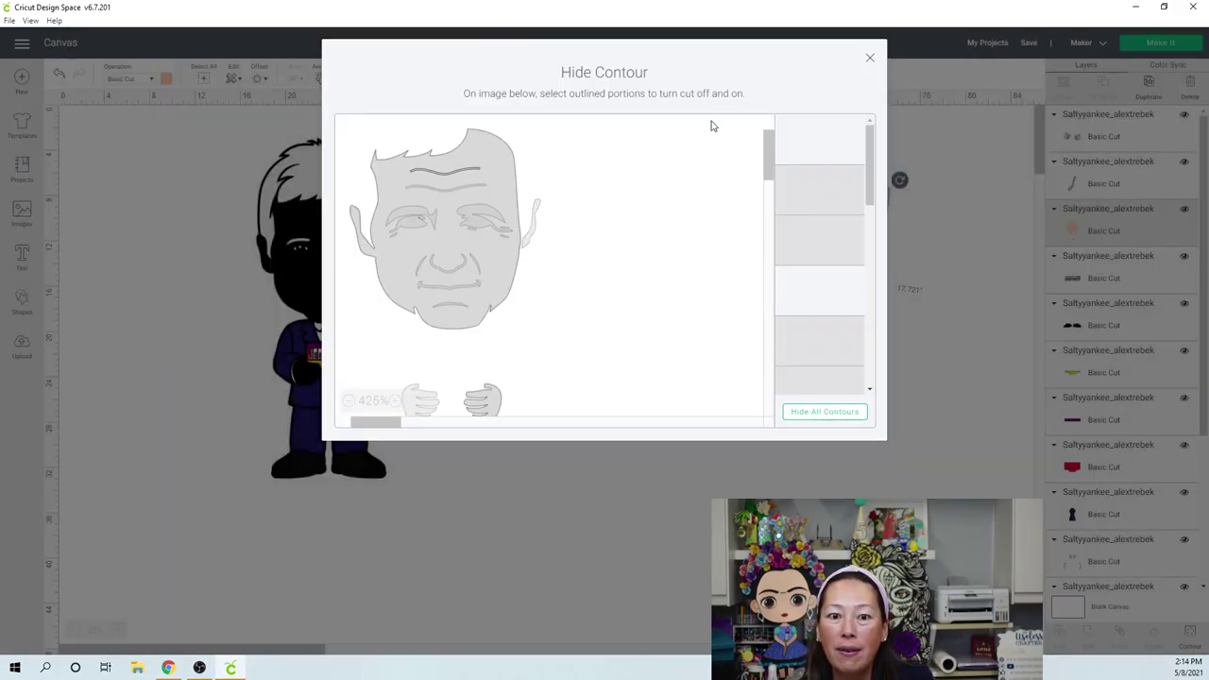
click(513, 157)
click(869, 59)
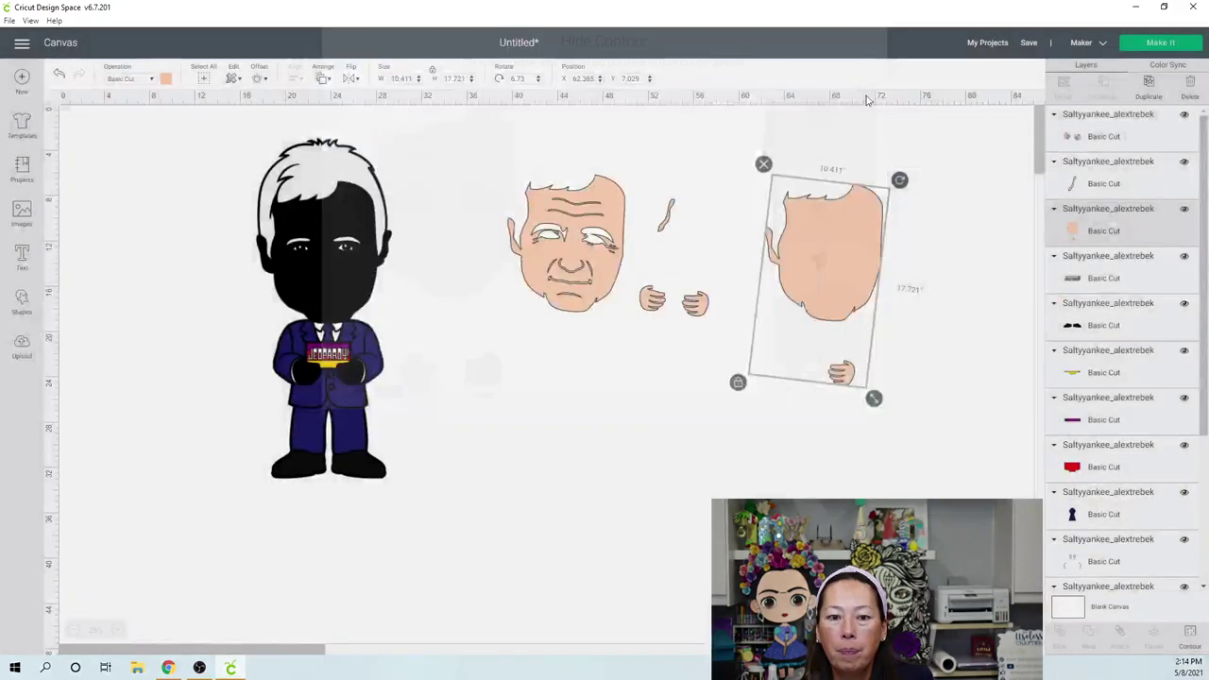
drag(852, 383, 713, 279)
Remove the right hand from the hands pair and move the piece next to the face edge.
click(658, 304)
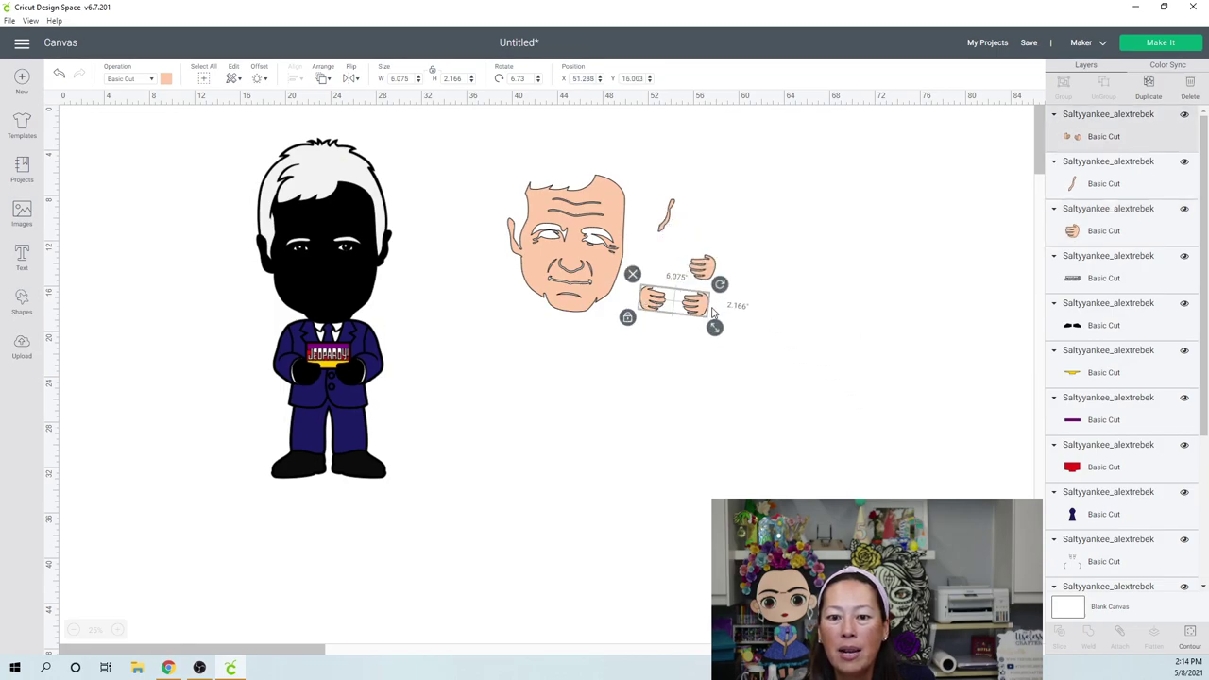
click(1190, 633)
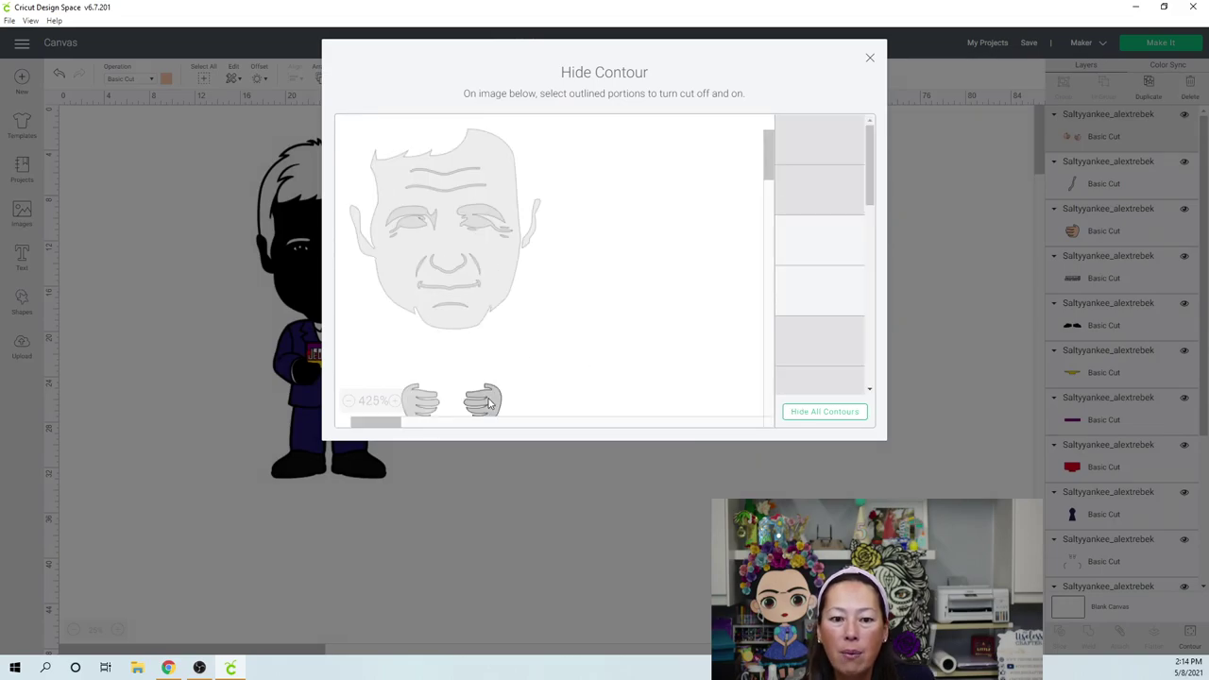
click(490, 403)
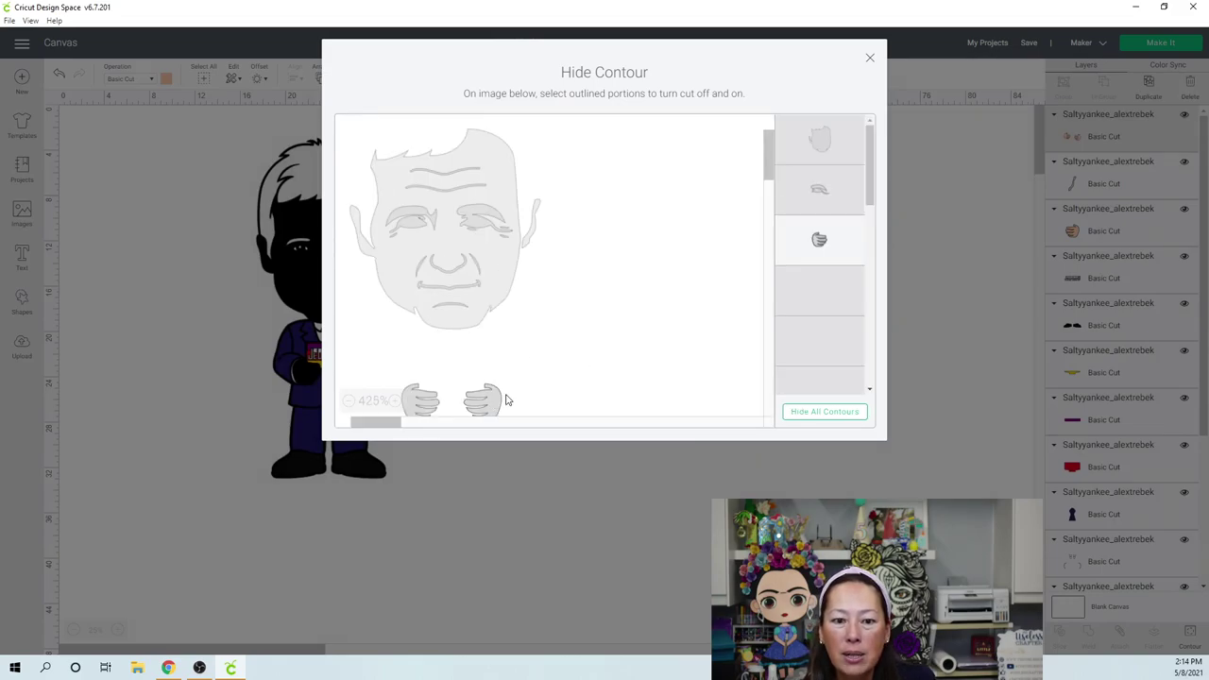
click(869, 59)
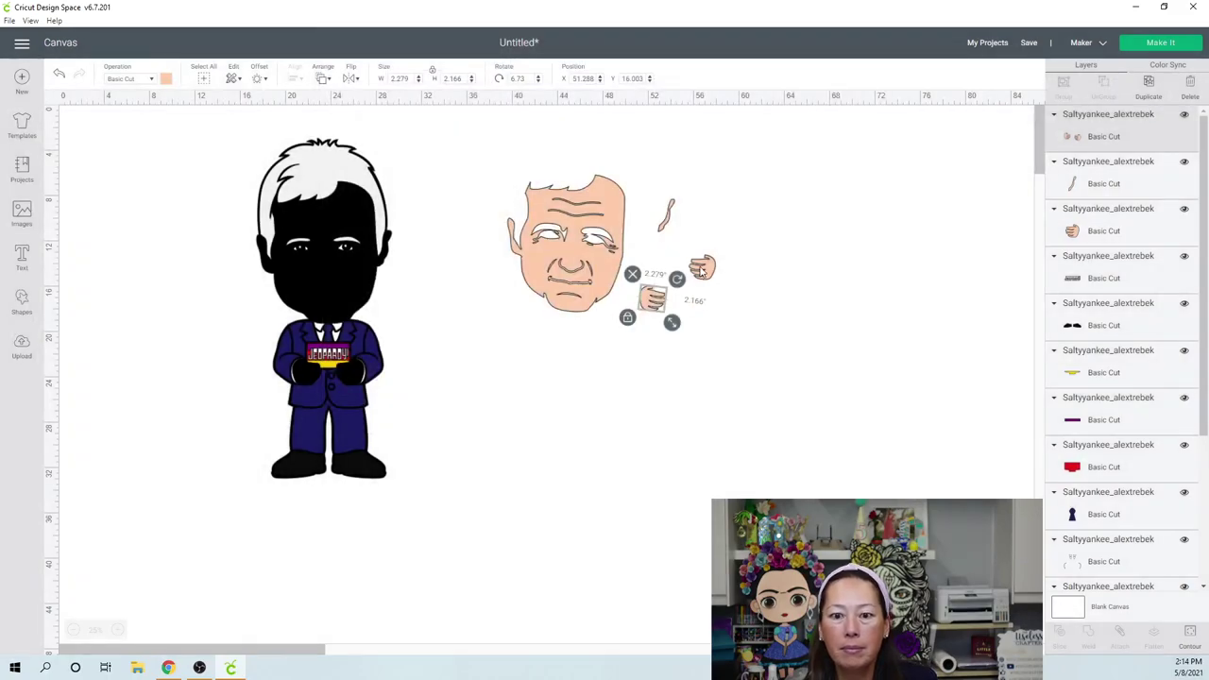
drag(700, 271, 646, 264)
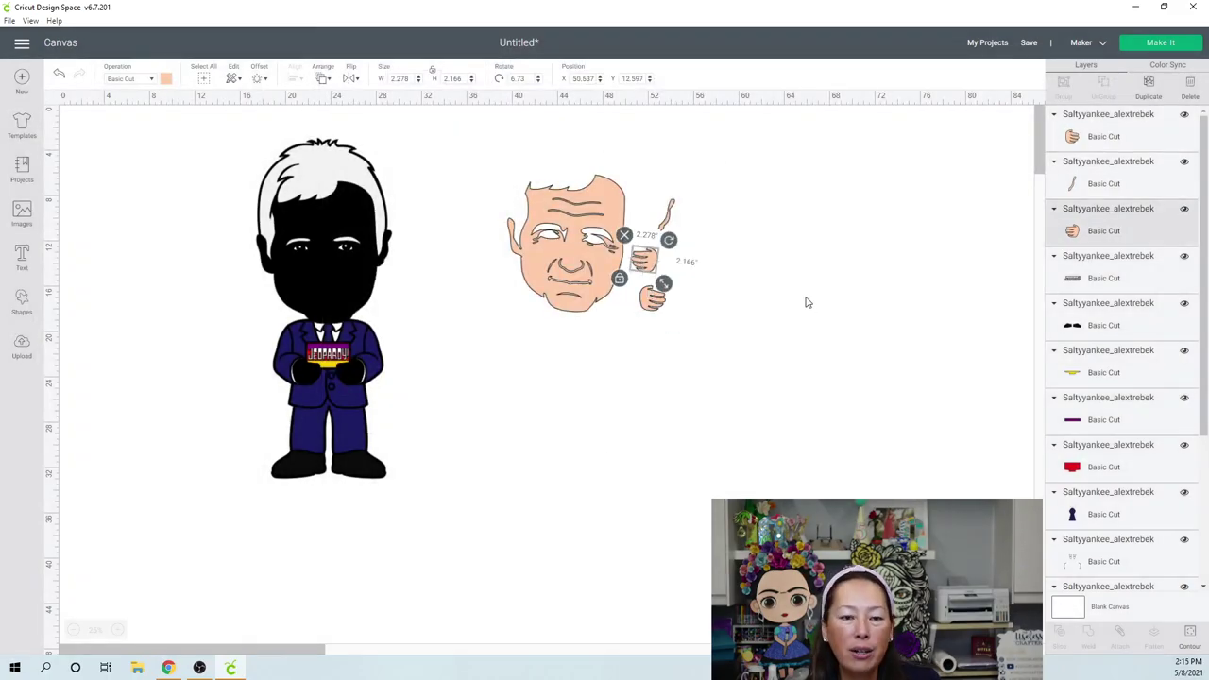
Click the hair and shoes, then box-select the entire figure to confirm its 30-inch height.
click(317, 192)
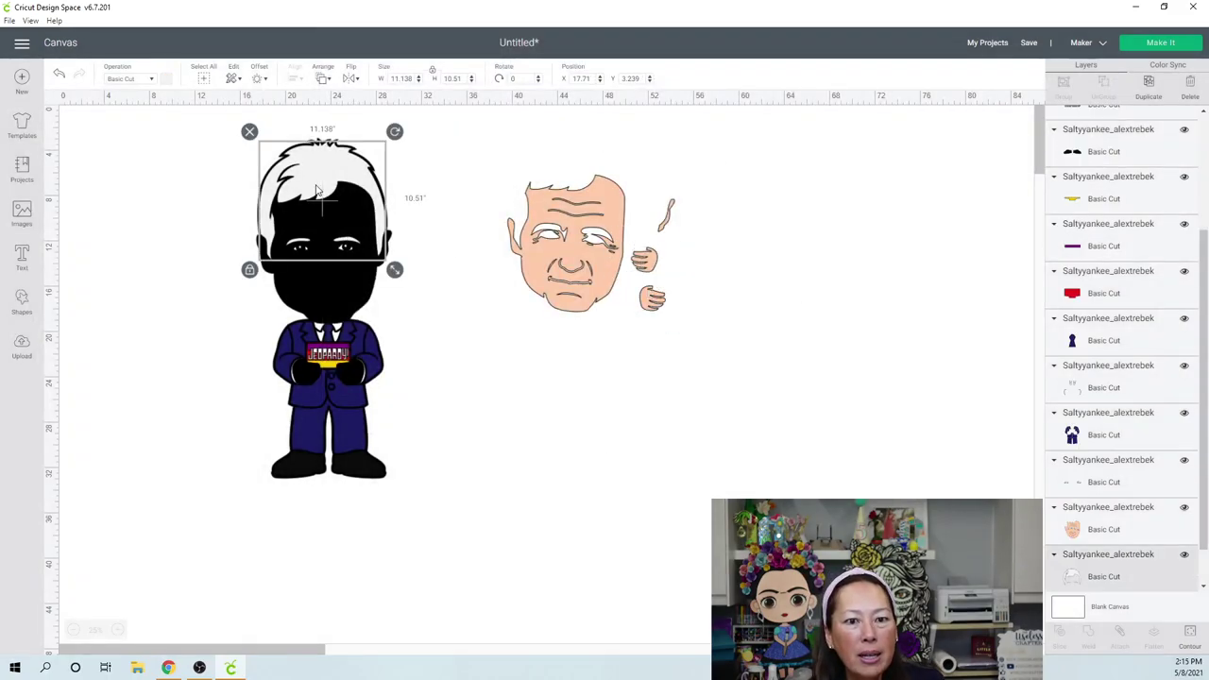
click(382, 472)
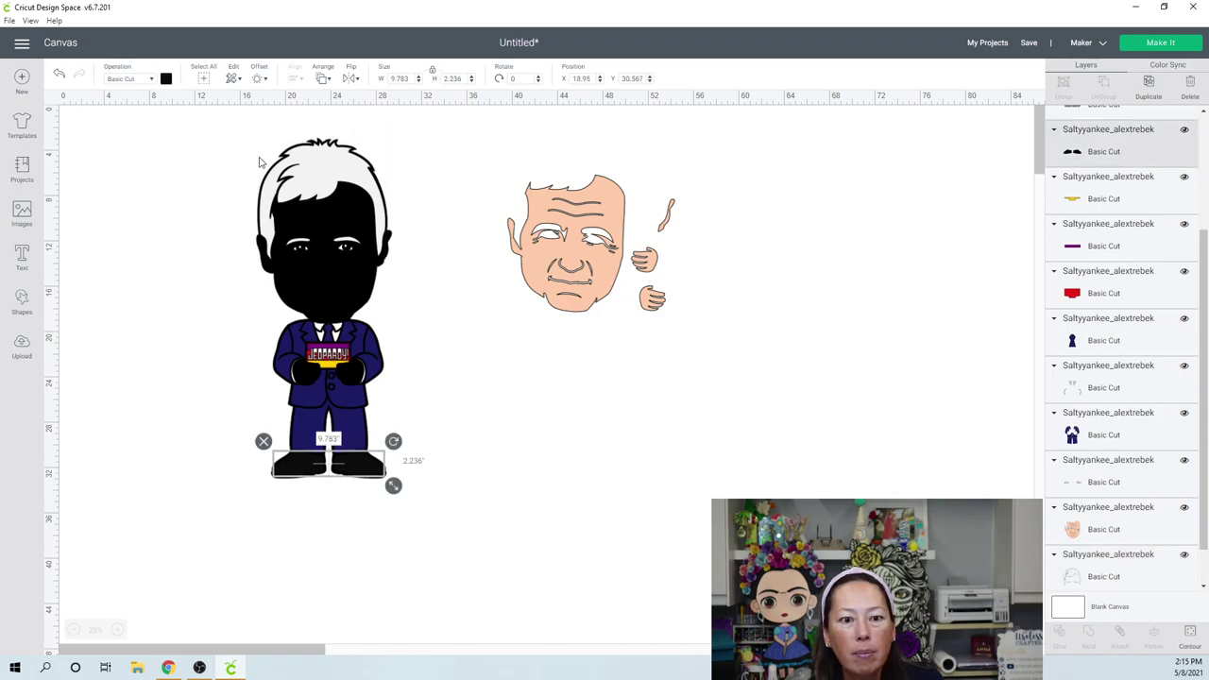
drag(251, 136, 186, 205)
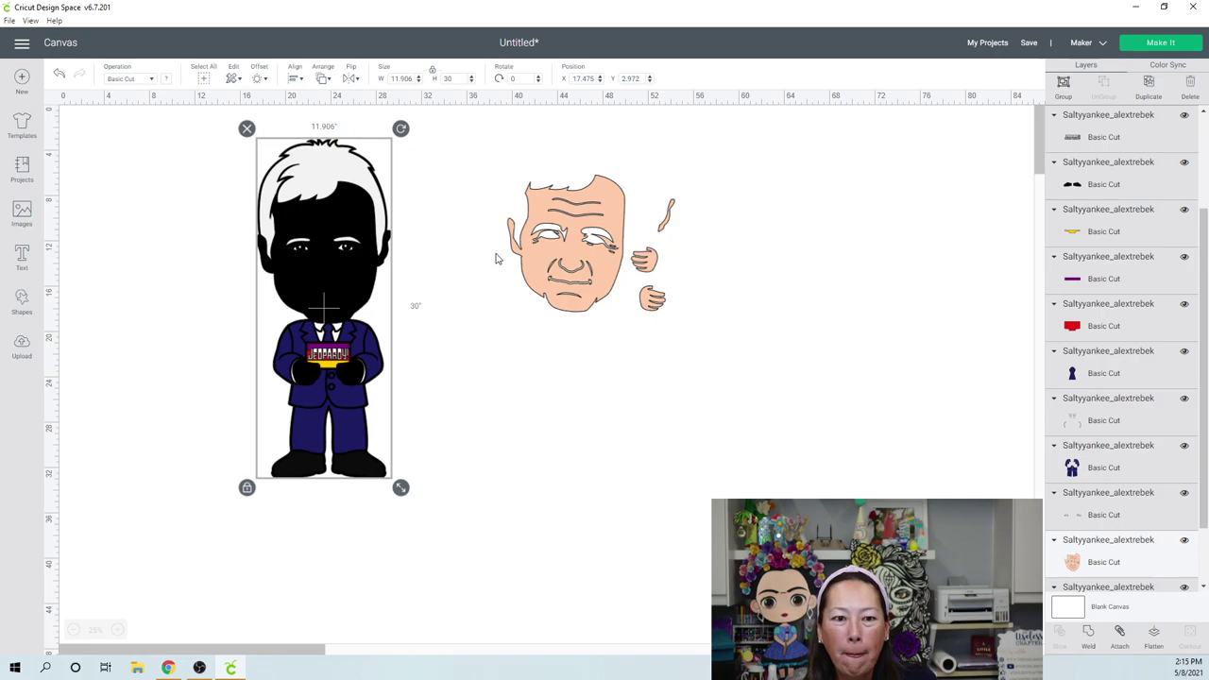
Drag the white hair, eyebrows and black head silhouette away from the suit.
click(312, 176)
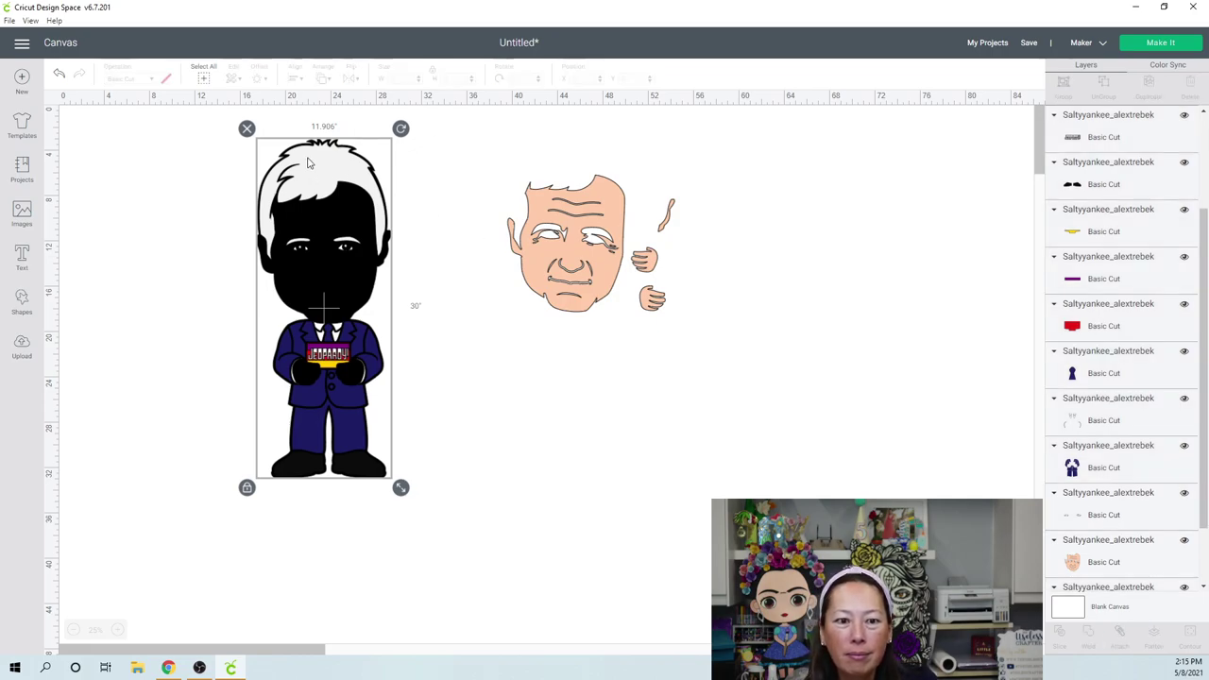
drag(331, 210, 793, 200)
click(420, 163)
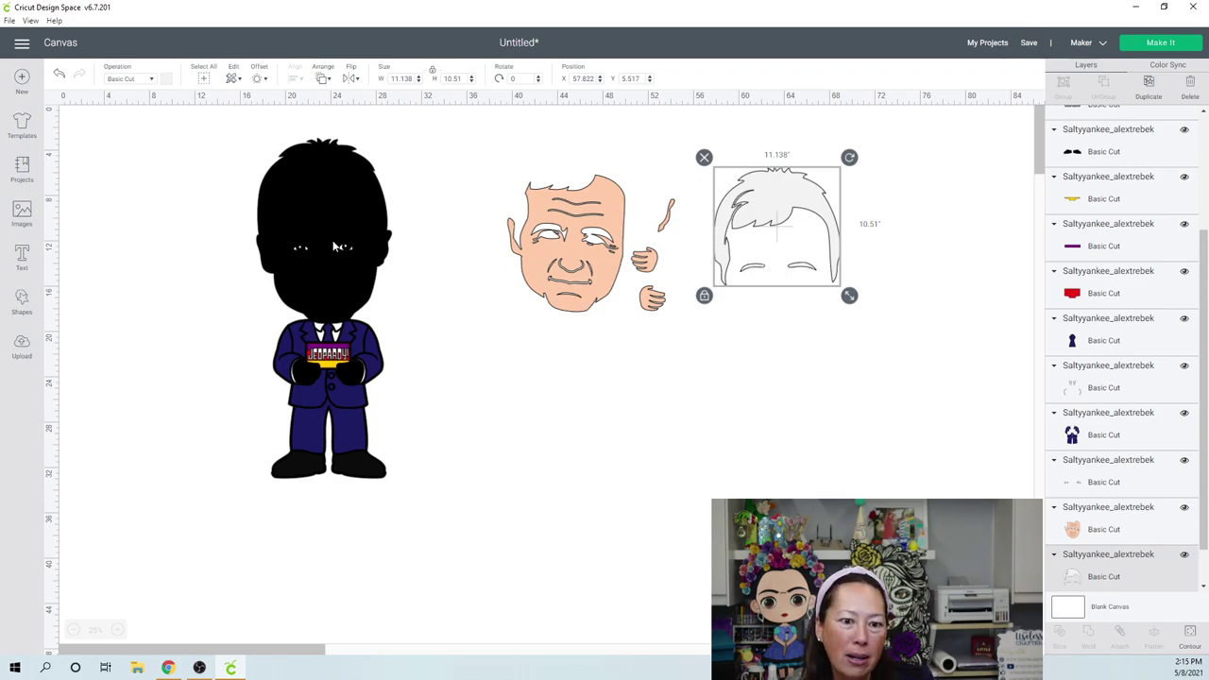
drag(334, 247, 269, 439)
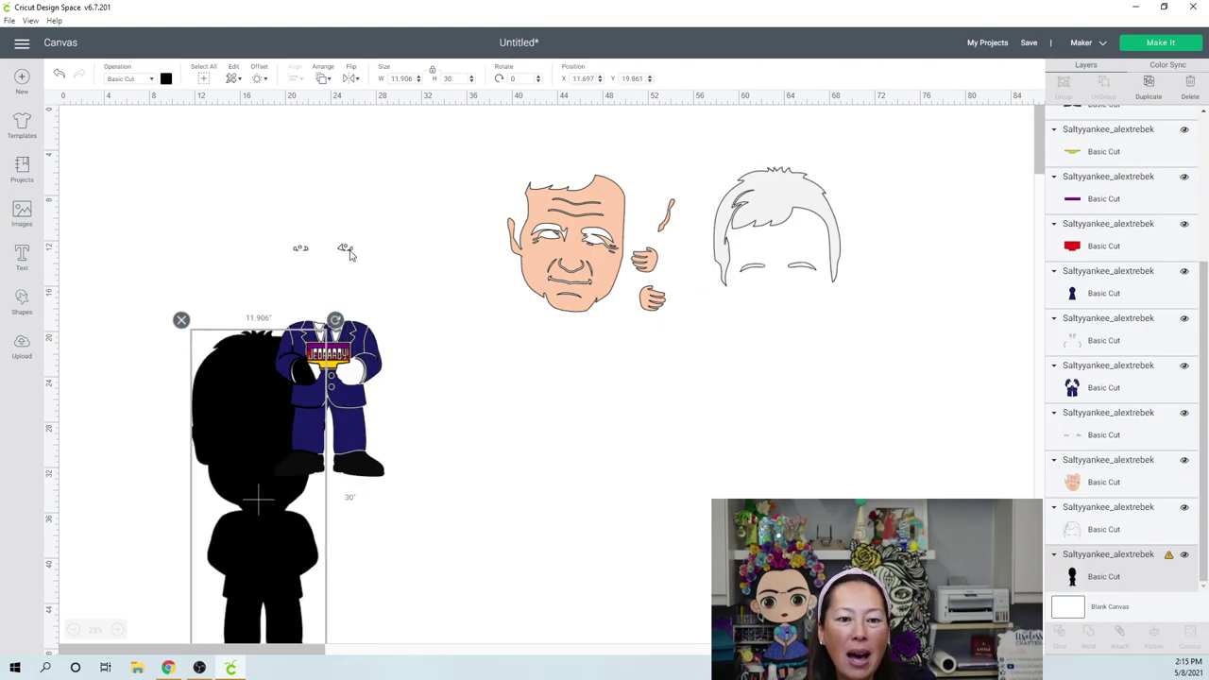
click(347, 251)
drag(350, 251, 821, 125)
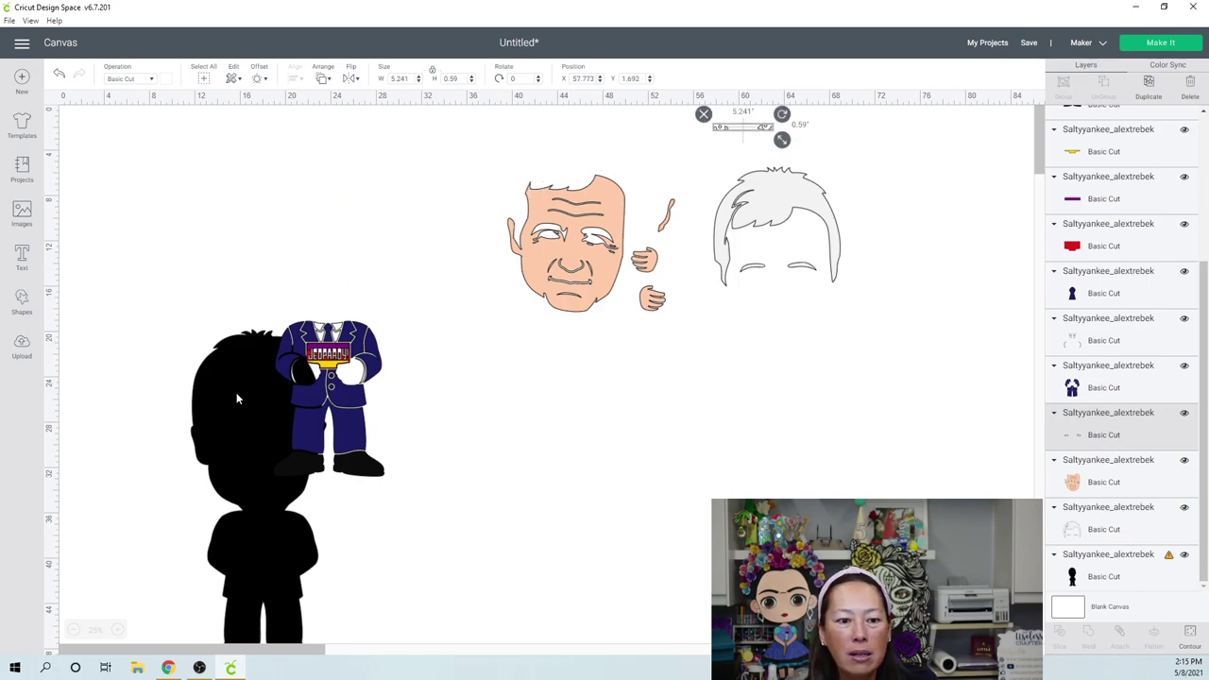
drag(236, 375, 180, 237)
Move the white collar pieces off the suit to sit beside the hand.
click(395, 333)
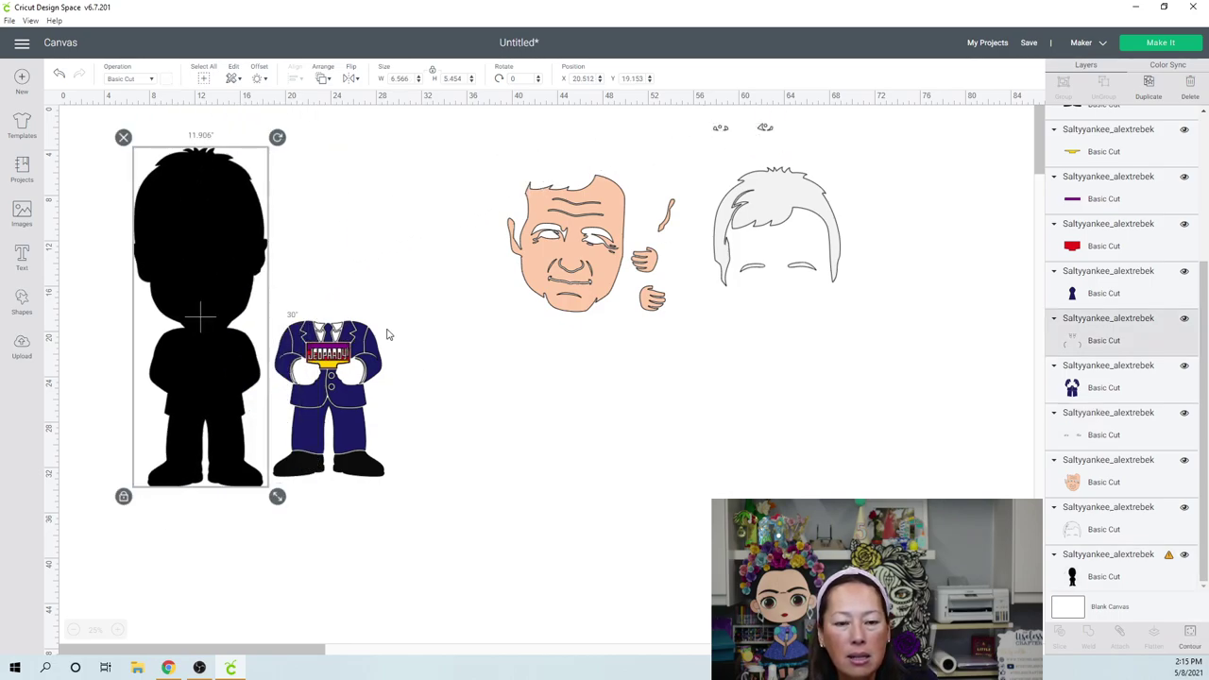
drag(396, 333, 404, 282)
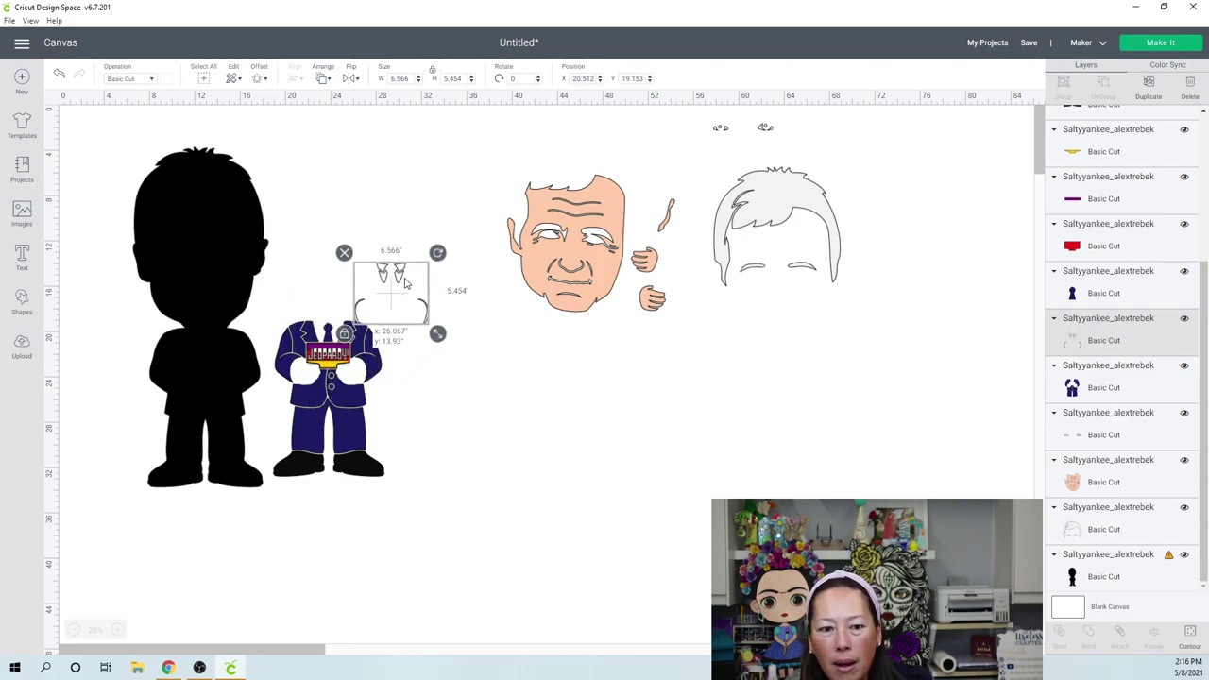
drag(404, 281, 550, 335)
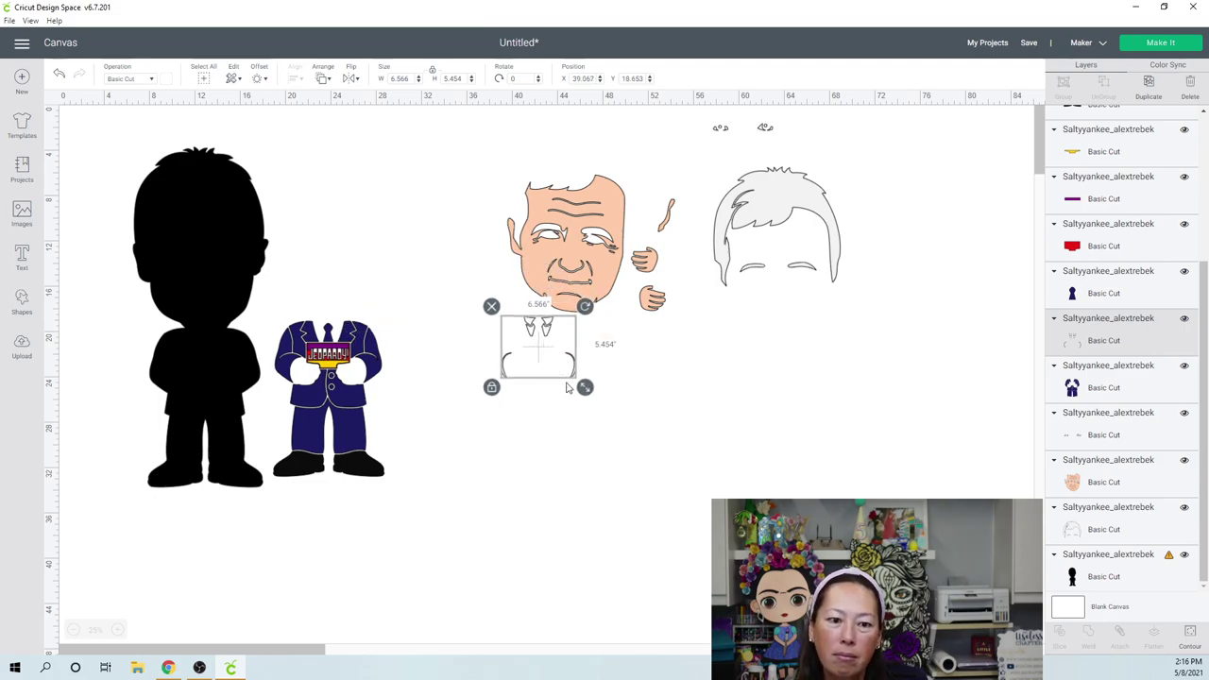
drag(560, 378, 729, 374)
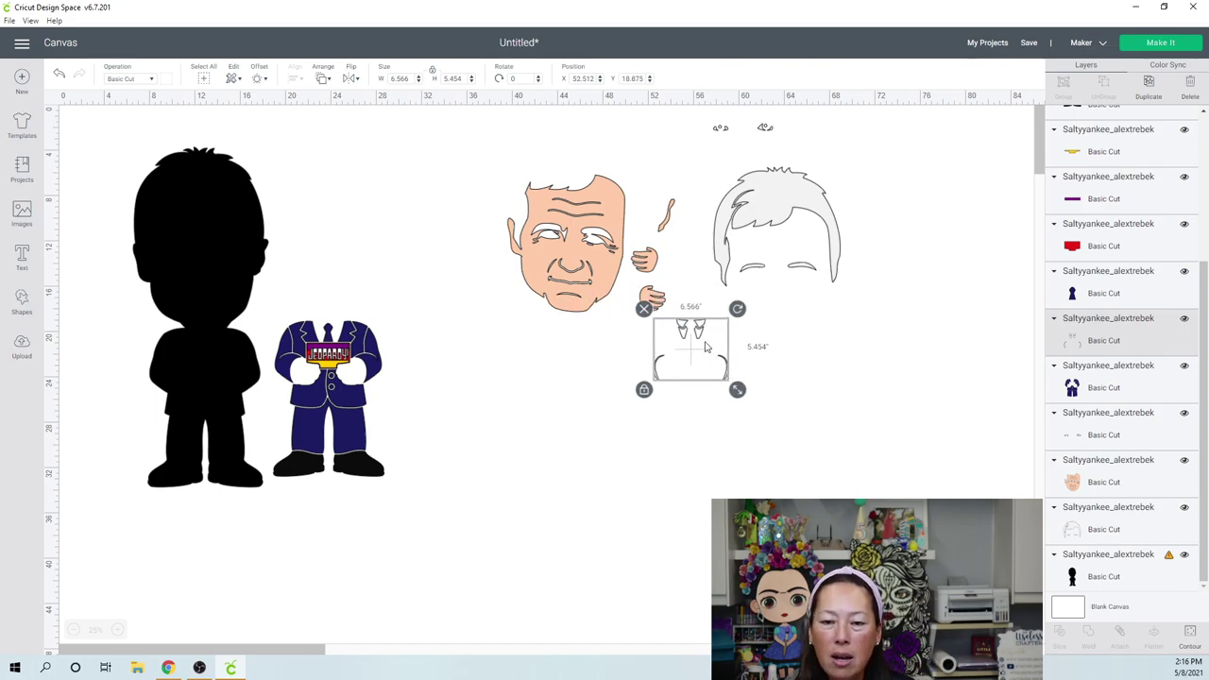
Zoom in on the collar pieces and move them, with the arcs, down and to the right.
click(117, 630)
click(117, 630)
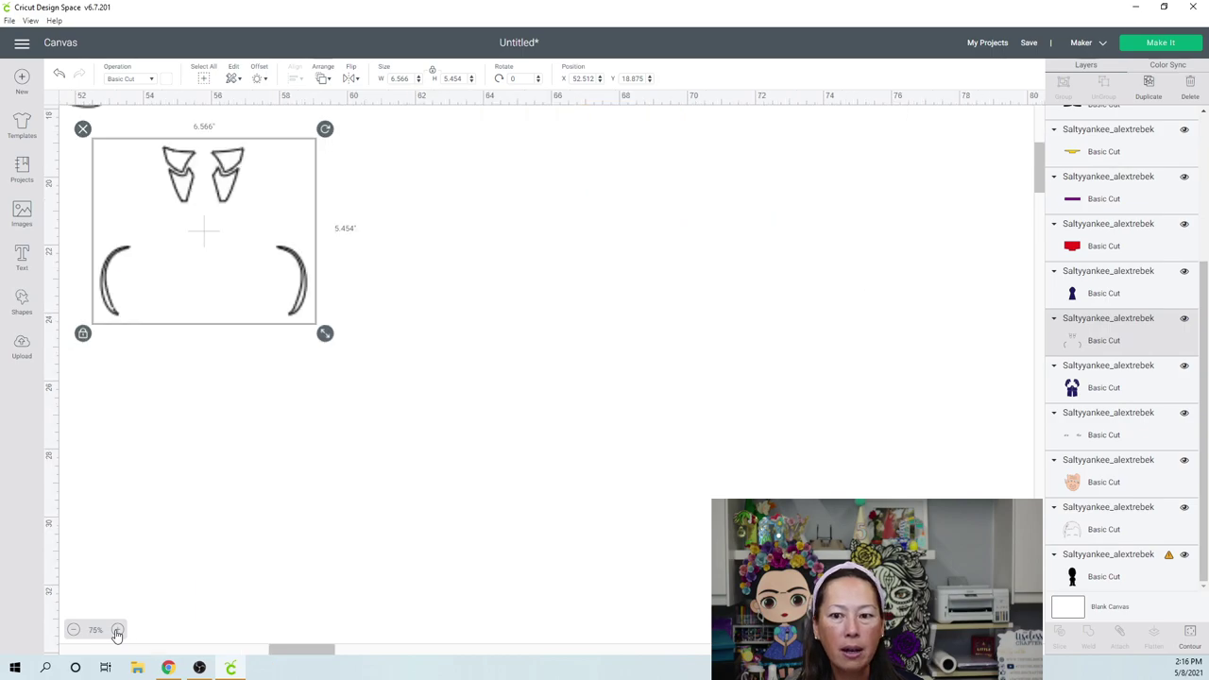
click(148, 391)
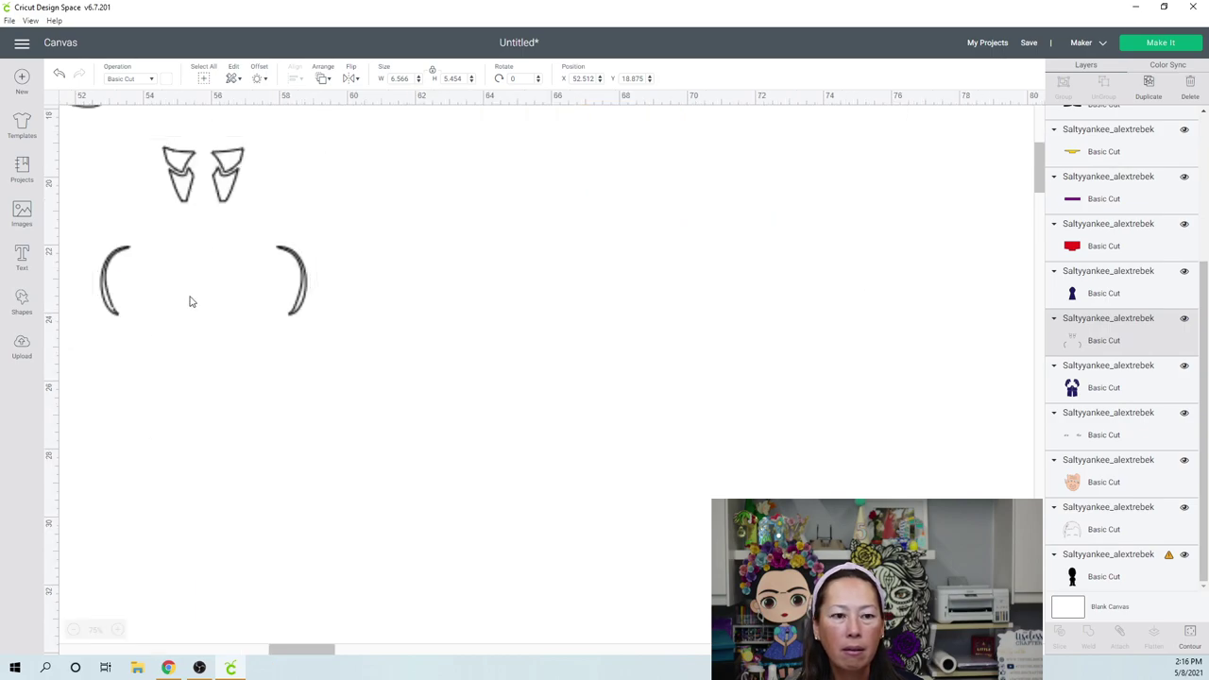
click(226, 185)
drag(226, 184, 390, 268)
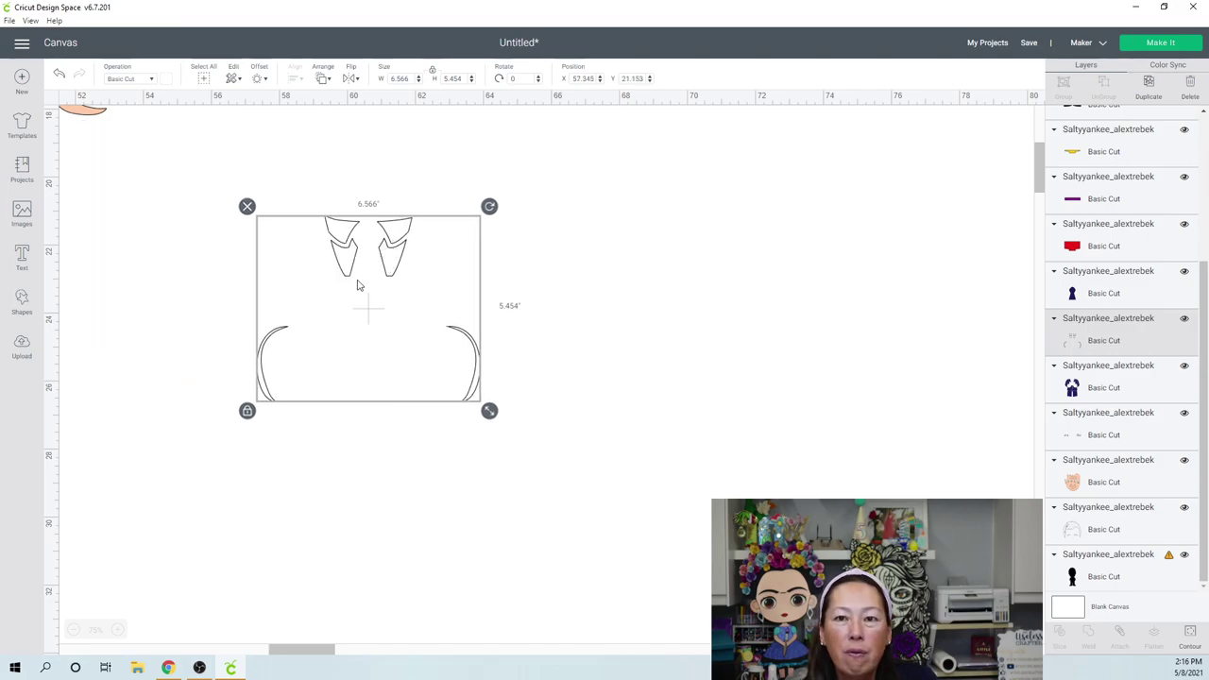
Add a circle and shrink it to about 0.4 inch on the right angular piece.
click(17, 302)
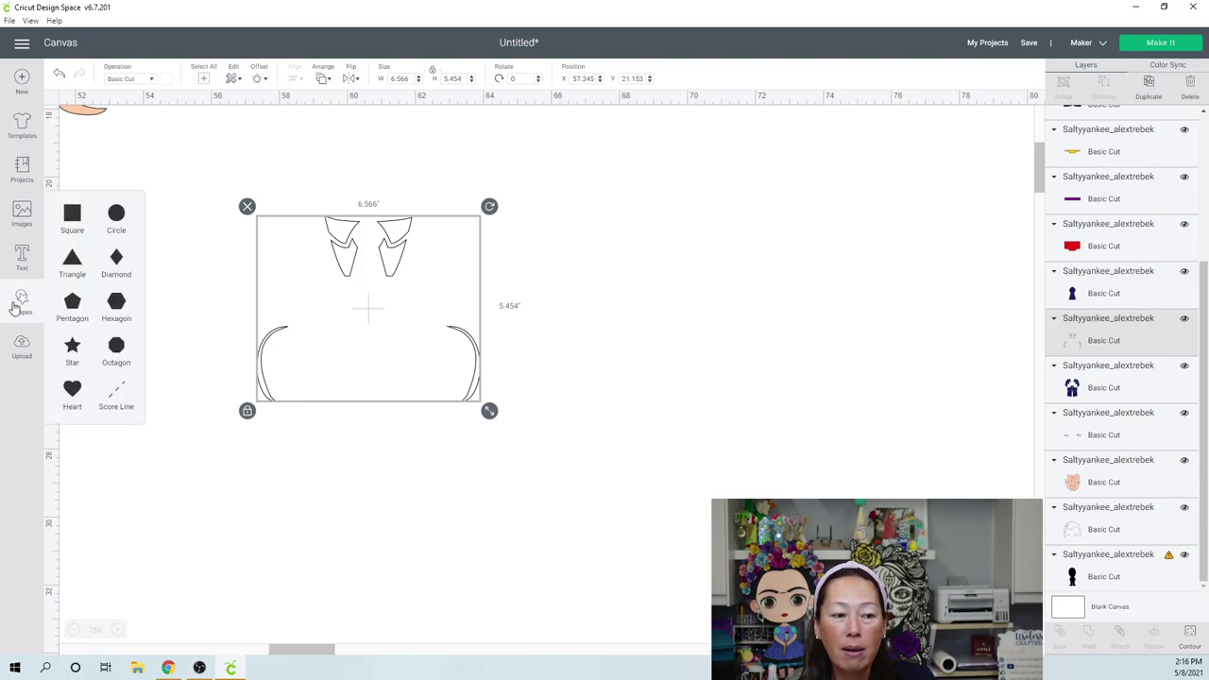
click(116, 215)
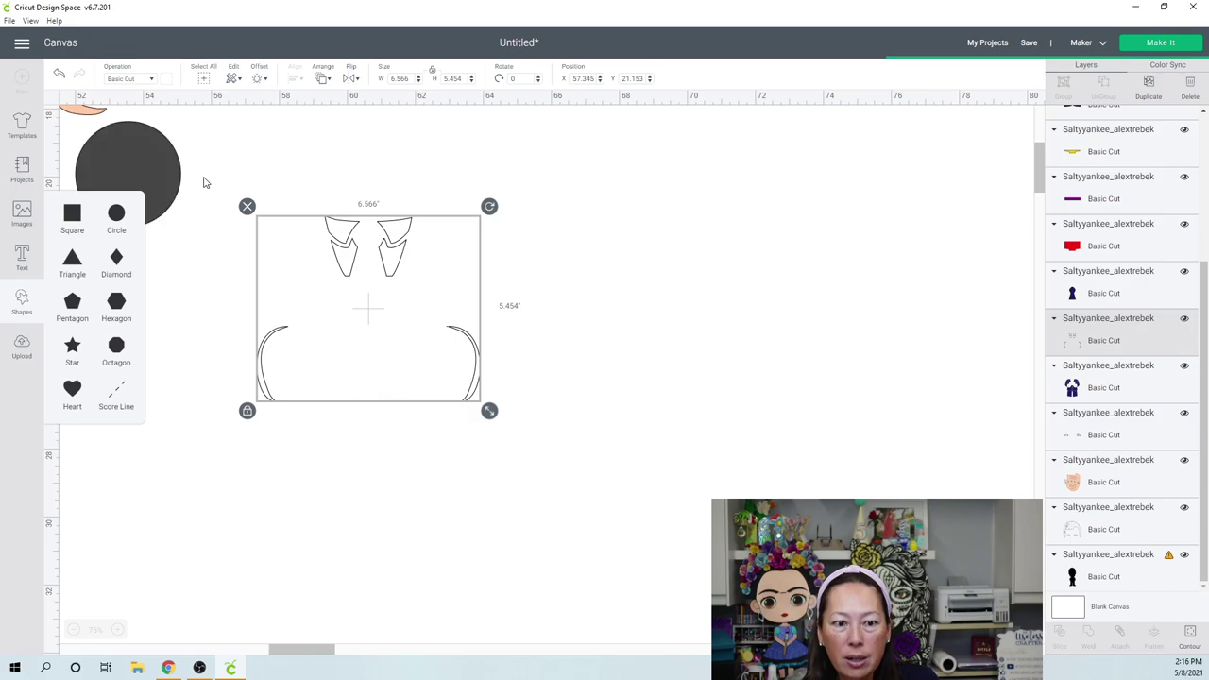
drag(176, 170, 587, 207)
click(432, 244)
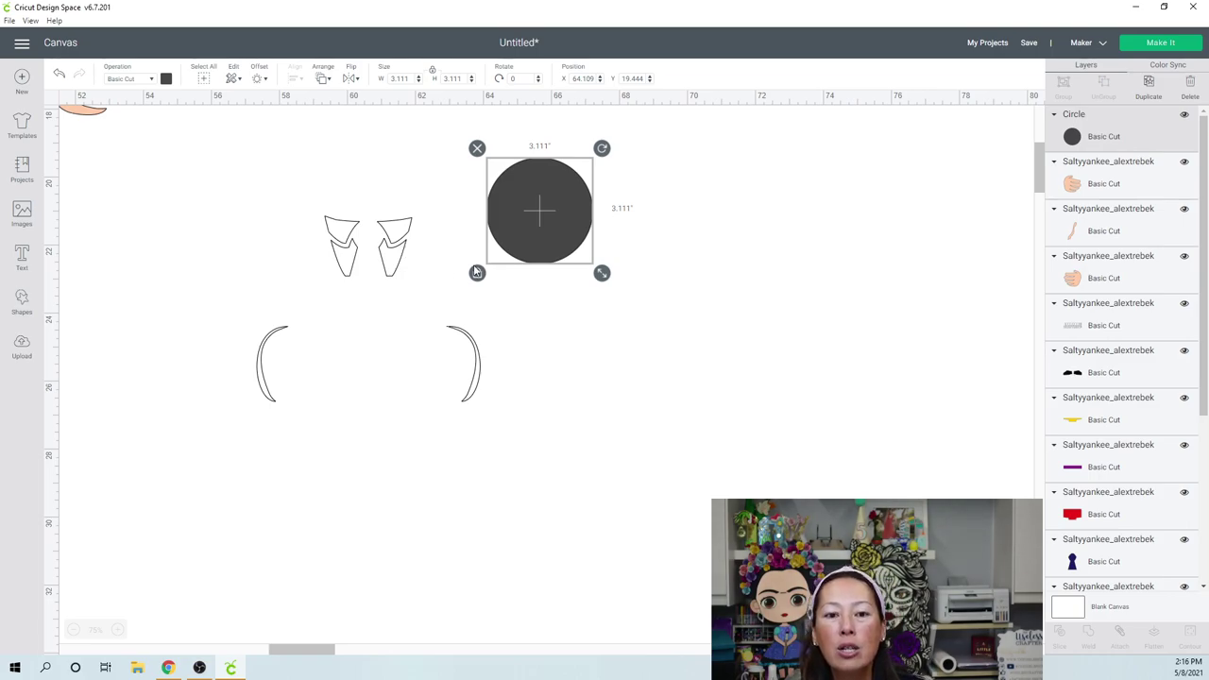
drag(602, 274, 387, 243)
click(582, 251)
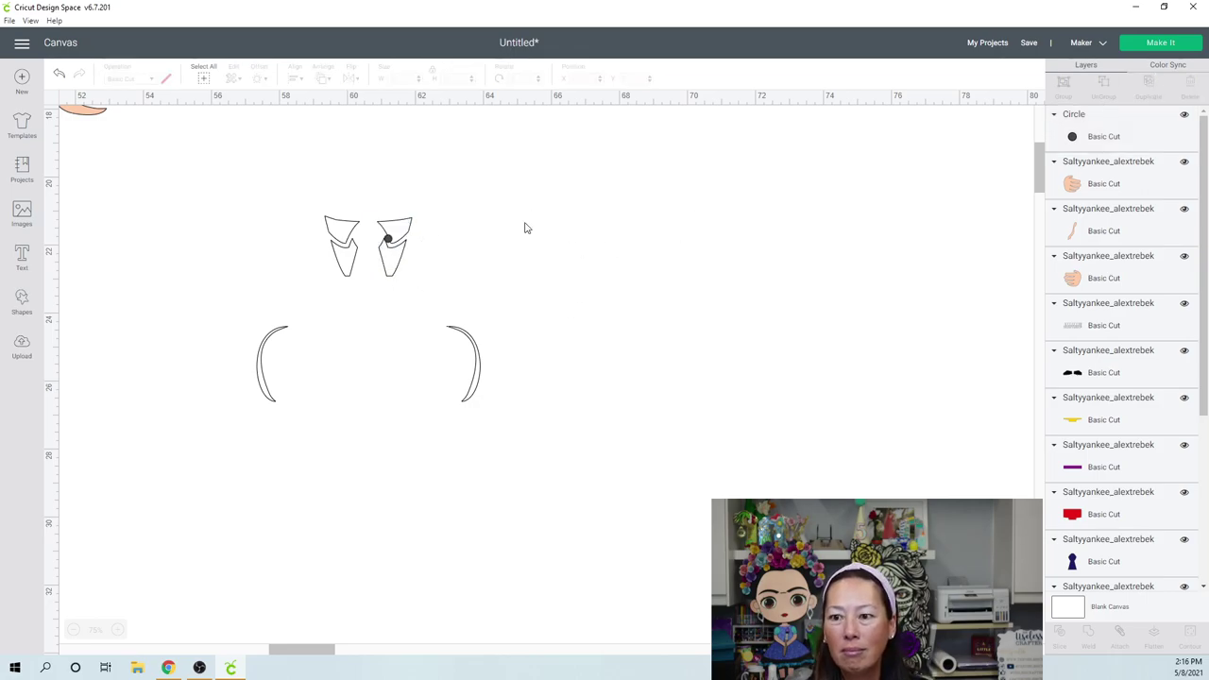
Duplicate the small circle onto the left piece, then weld both circles with the collar pieces.
click(388, 243)
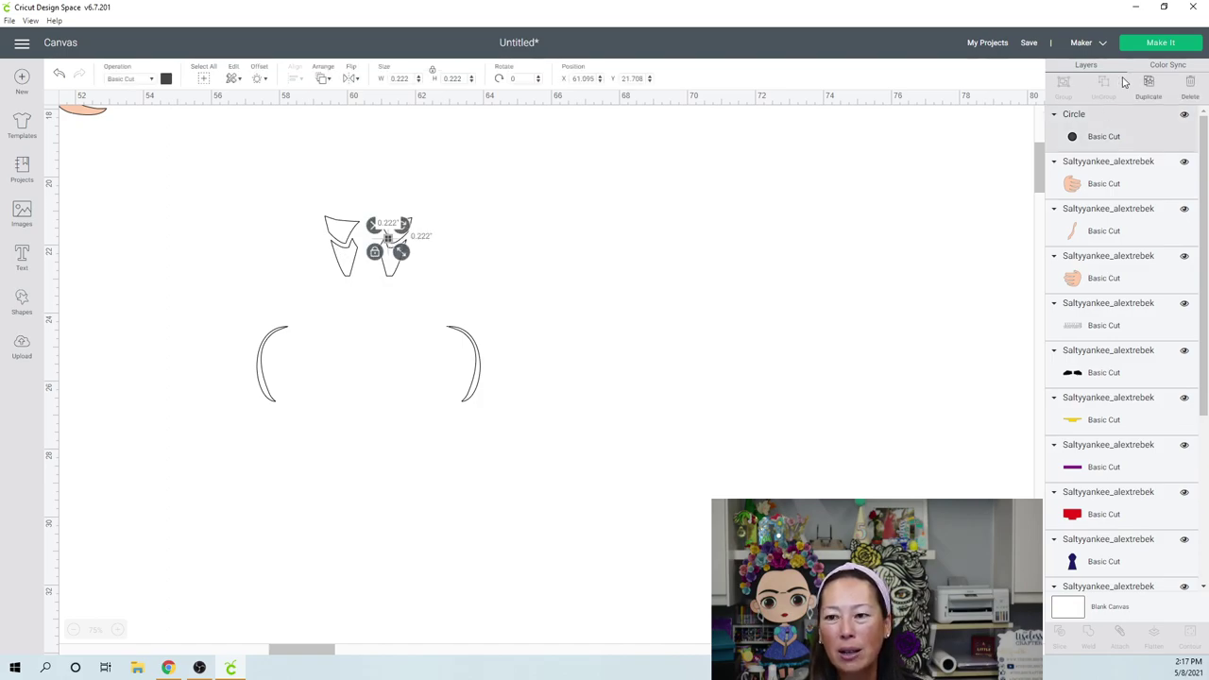
key(ctrl+d)
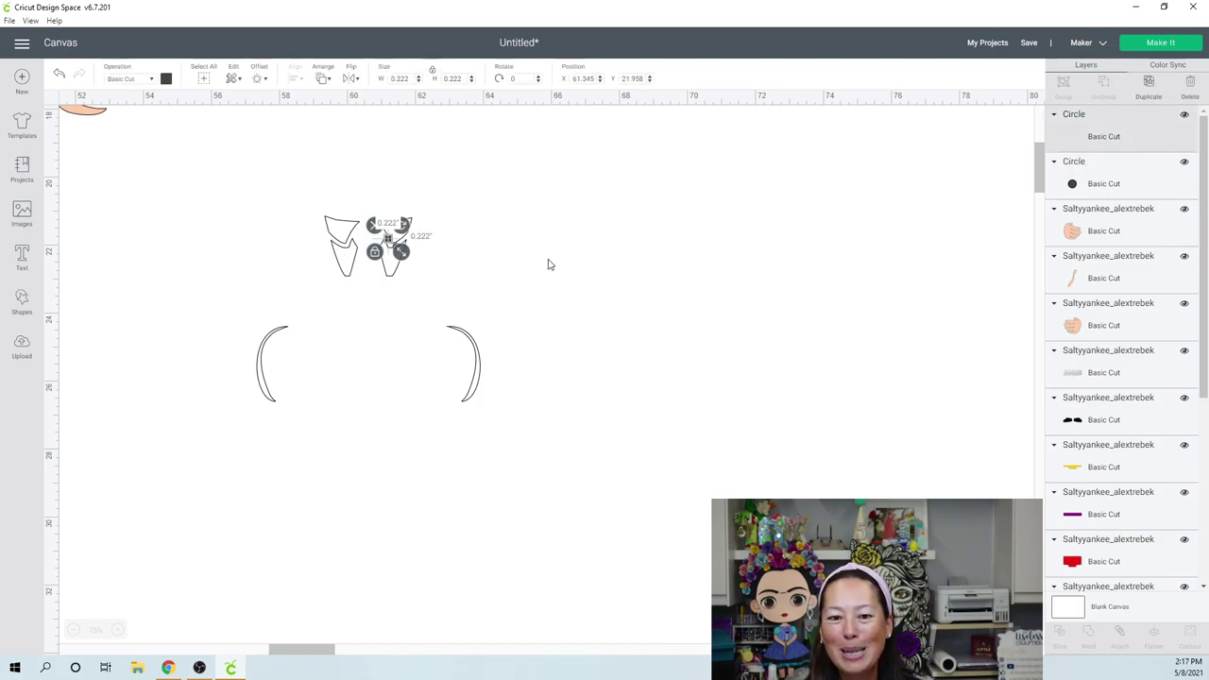
drag(395, 249, 351, 244)
click(558, 251)
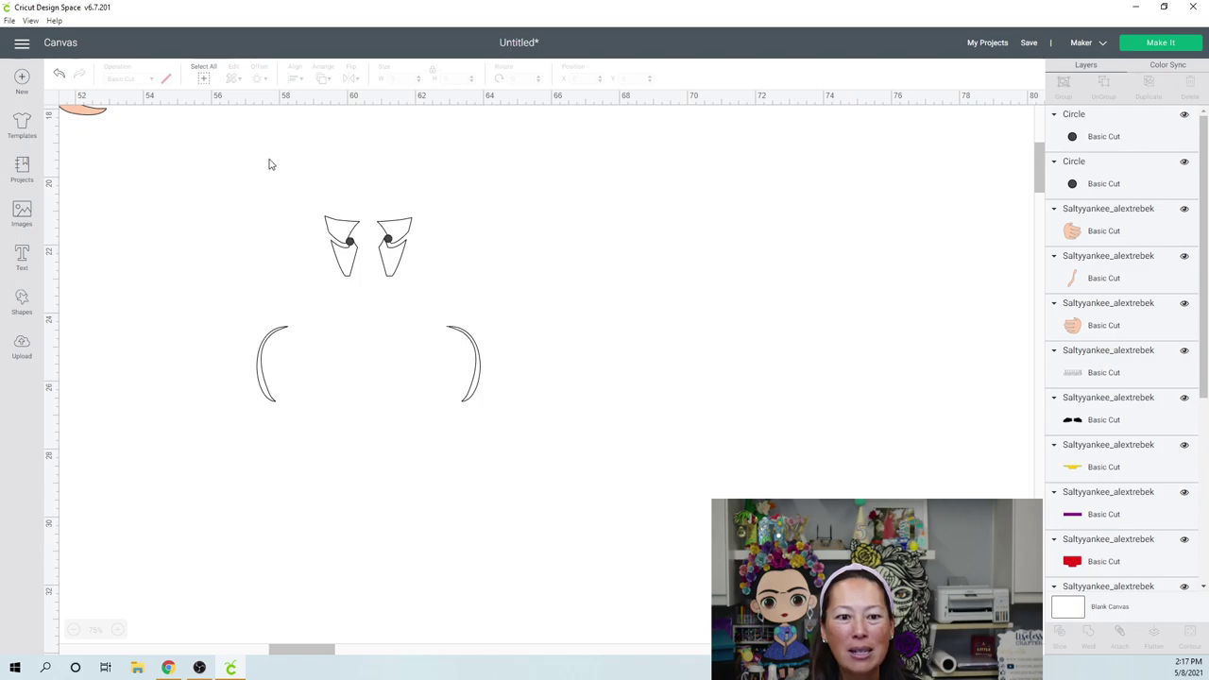
drag(269, 158, 459, 275)
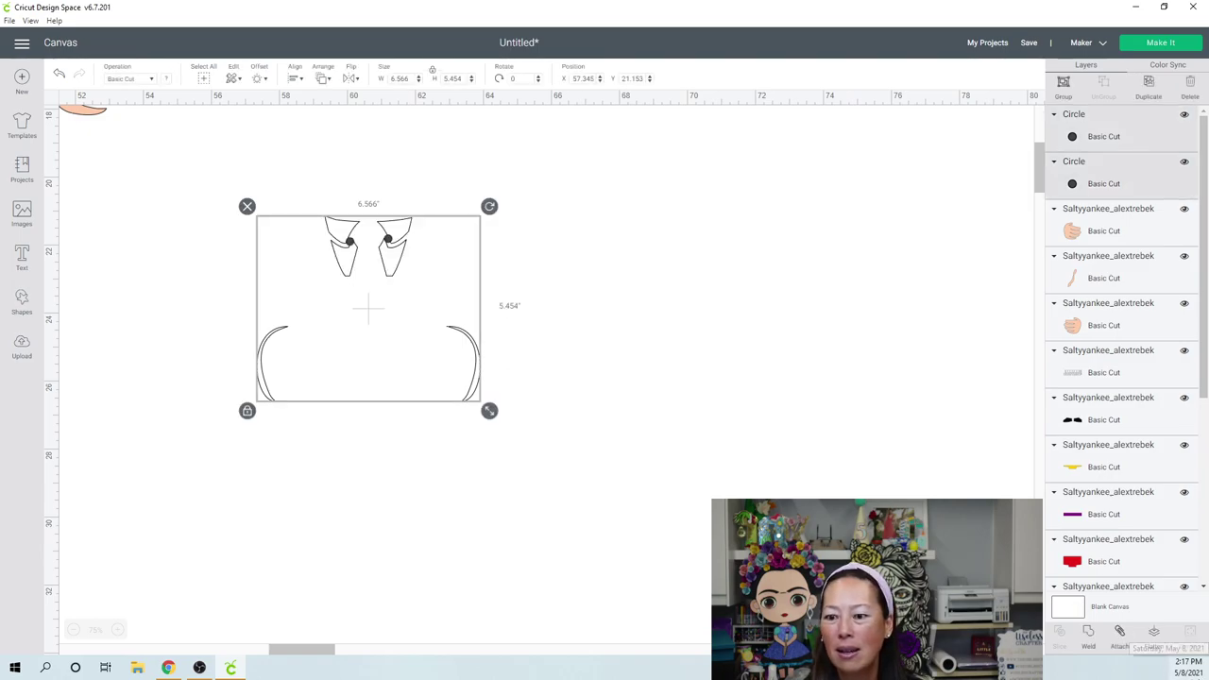
click(494, 275)
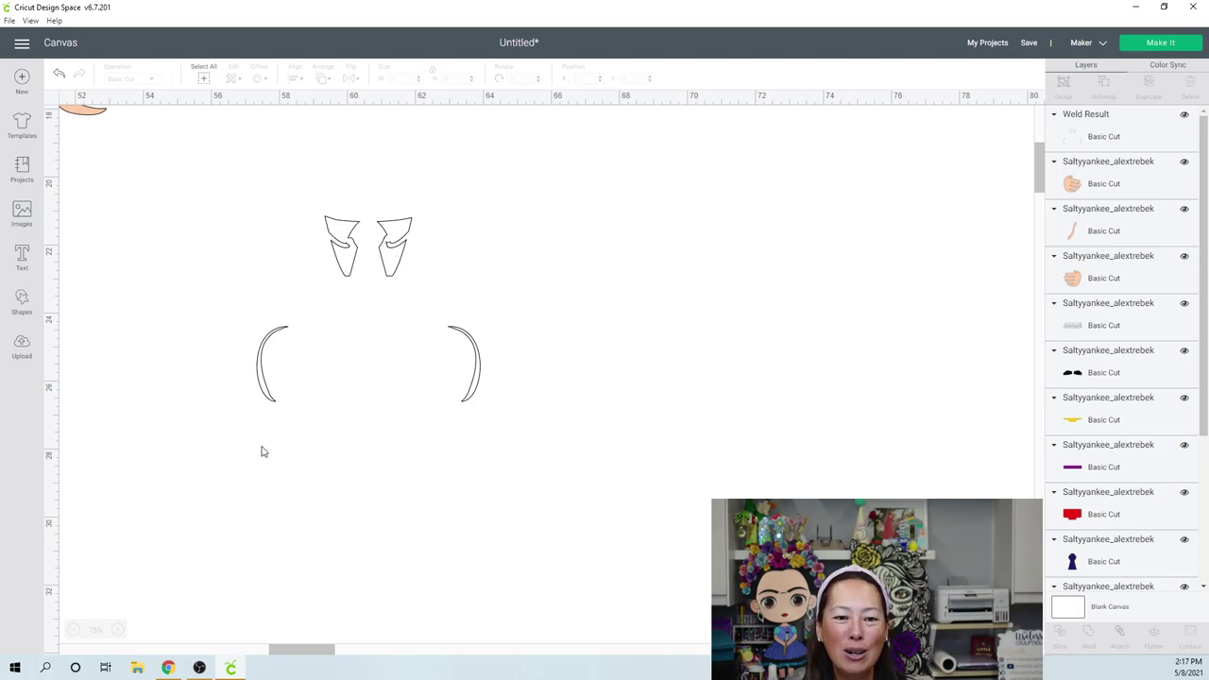
Add a square, enlarge it to about 8.9 inches and overlap it with the welded shape.
click(416, 227)
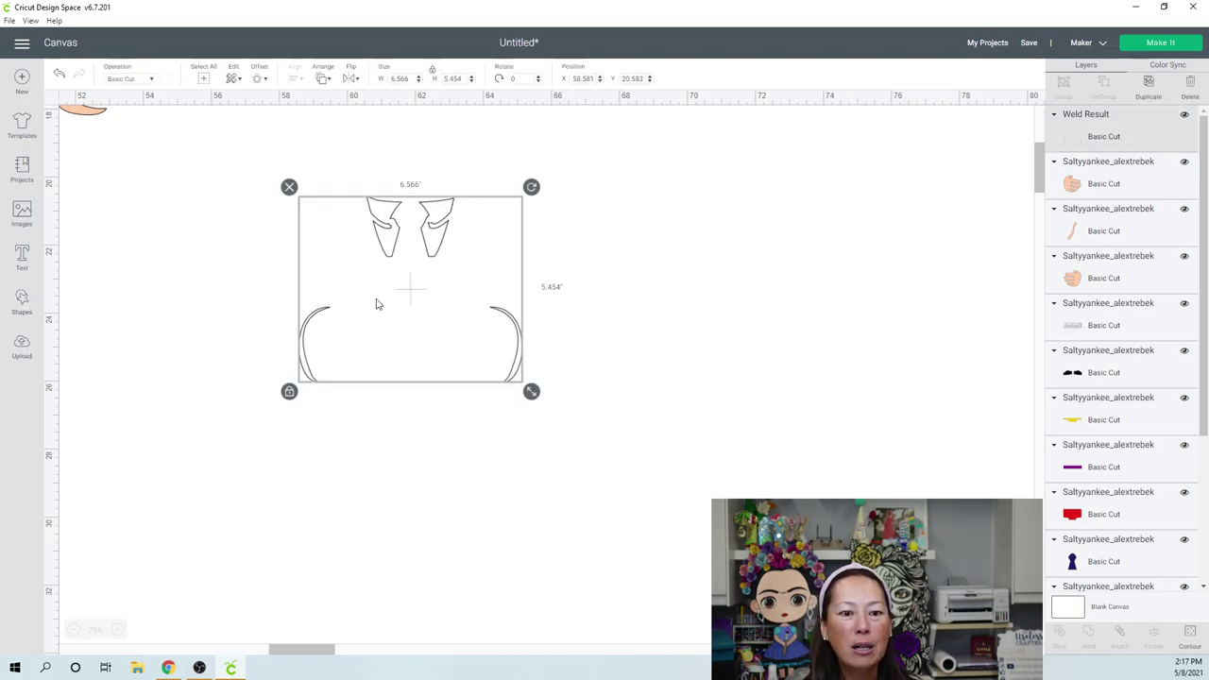
click(20, 305)
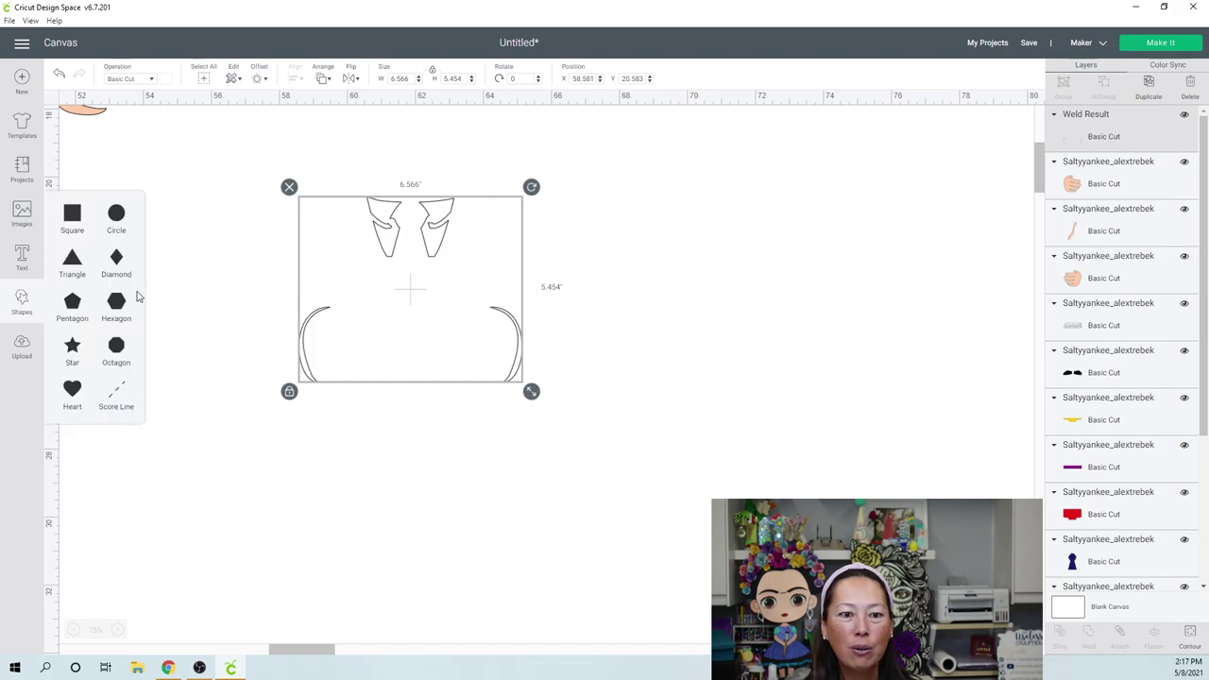
click(67, 220)
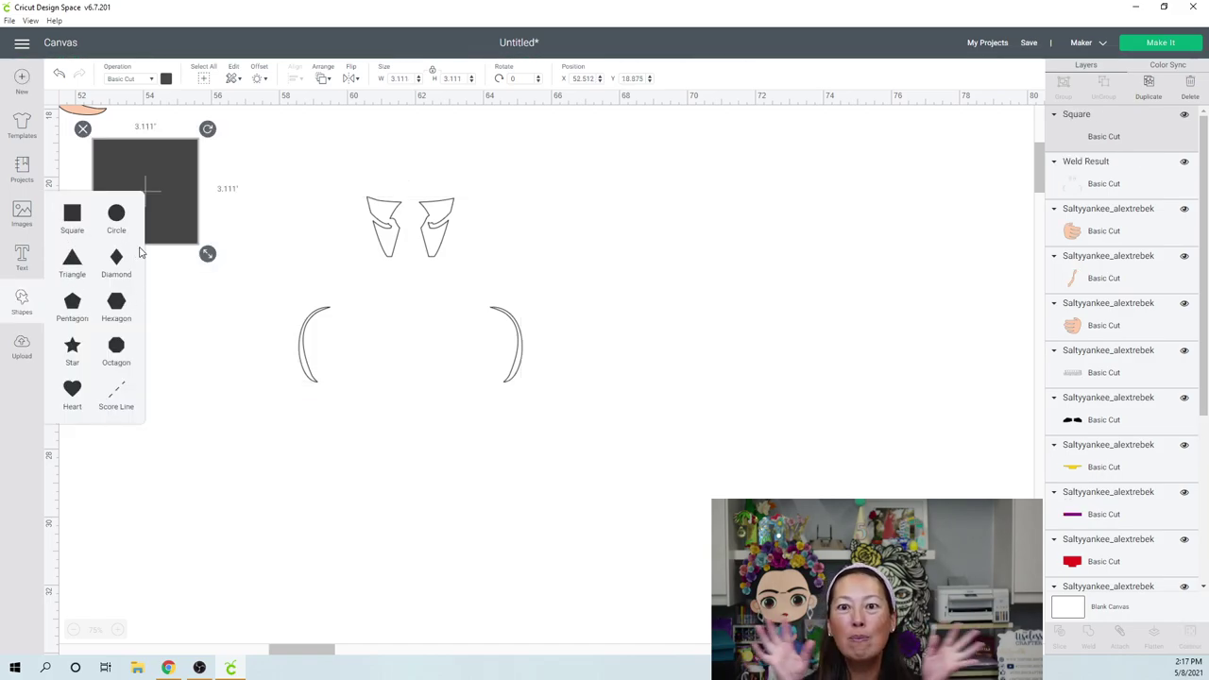
drag(194, 174, 580, 327)
drag(608, 412, 788, 594)
click(264, 419)
drag(240, 370, 666, 427)
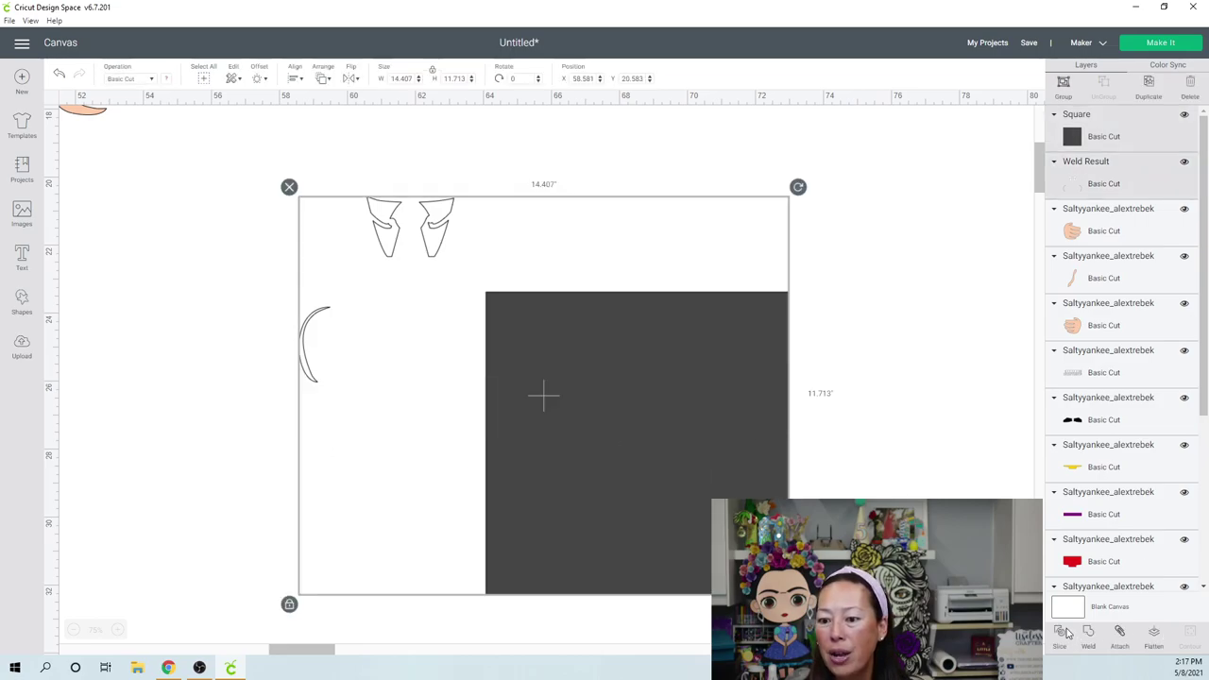
key(Escape)
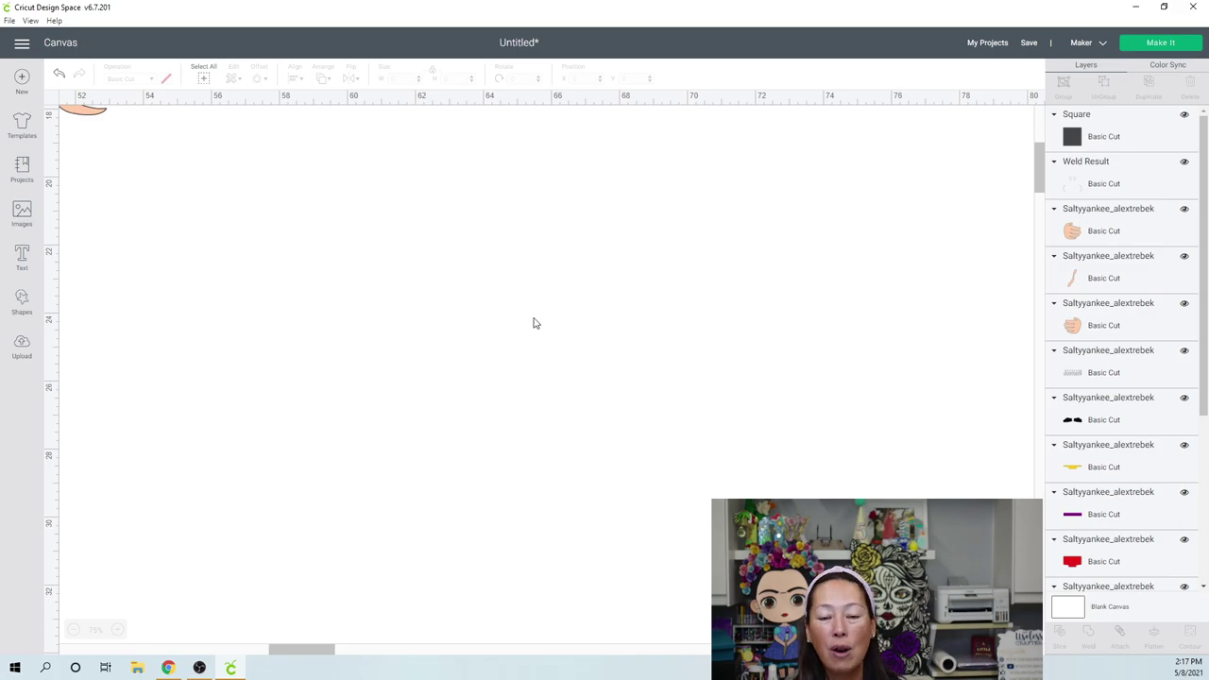
Delete the unwanted bracket piece.
click(678, 331)
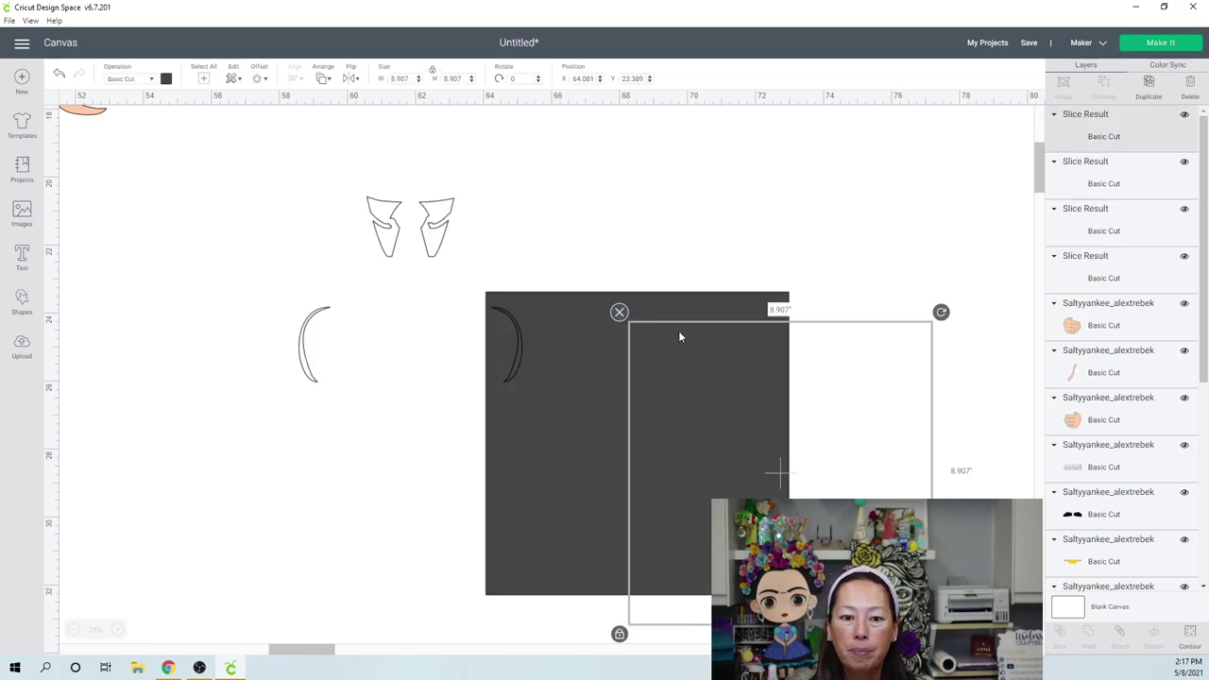
drag(516, 328, 434, 400)
key(Delete)
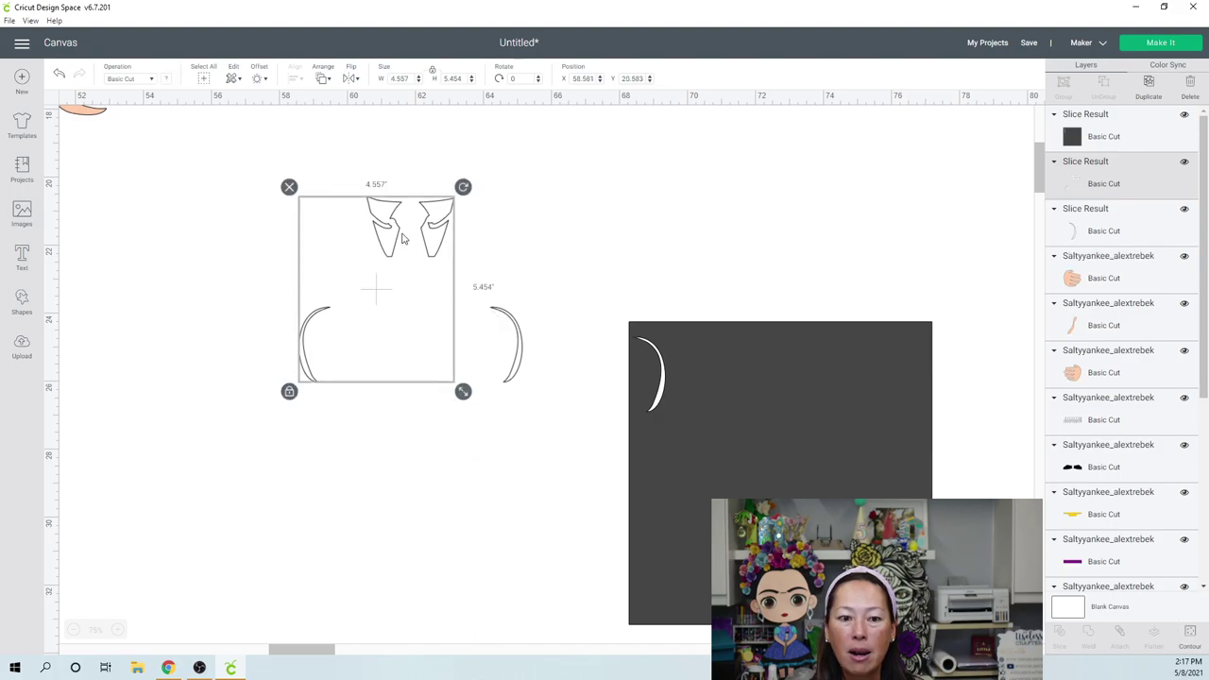
Move the angular pieces onto the dark square and slice them together.
drag(398, 234, 766, 256)
click(604, 382)
drag(605, 356, 746, 409)
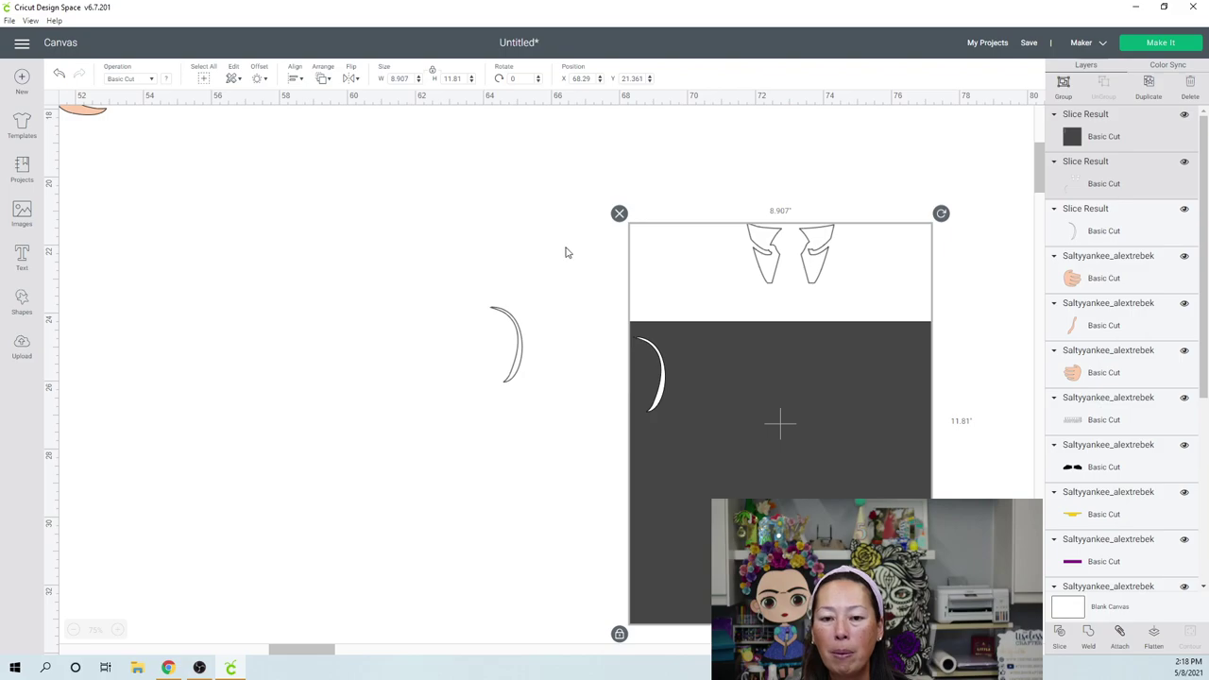
click(562, 205)
drag(567, 179, 793, 461)
click(1057, 631)
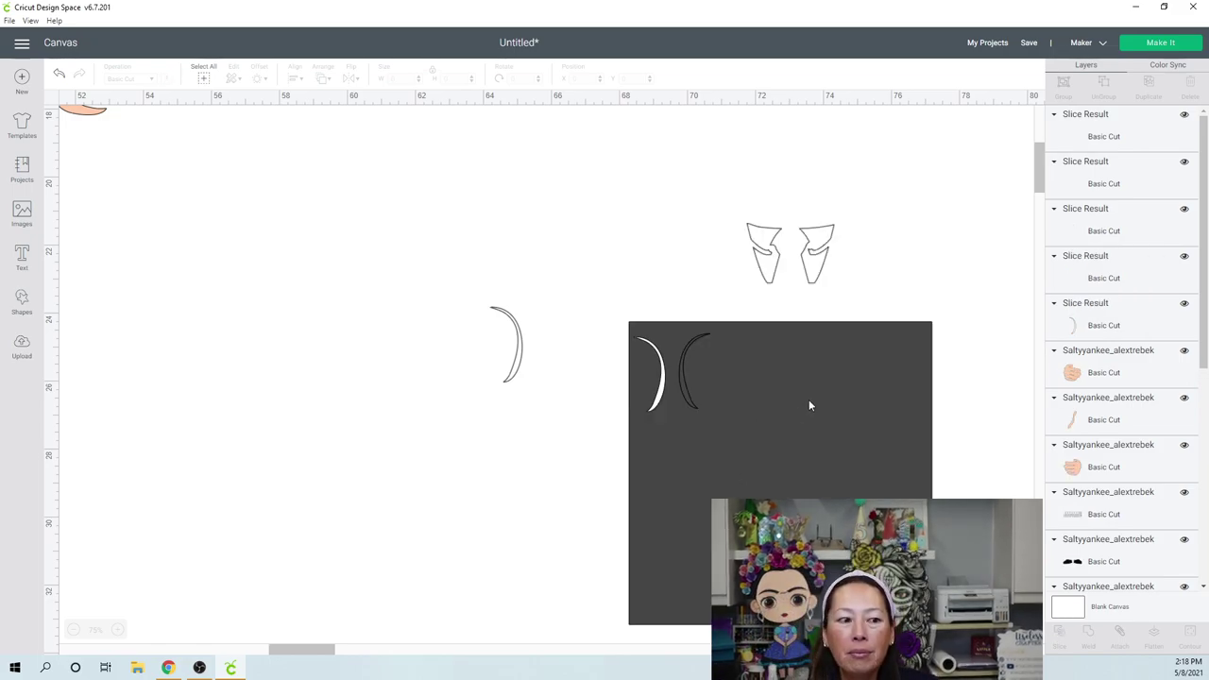
Delete the leftover white crescent scrap and stack the right crescent onto the other.
drag(808, 405, 648, 463)
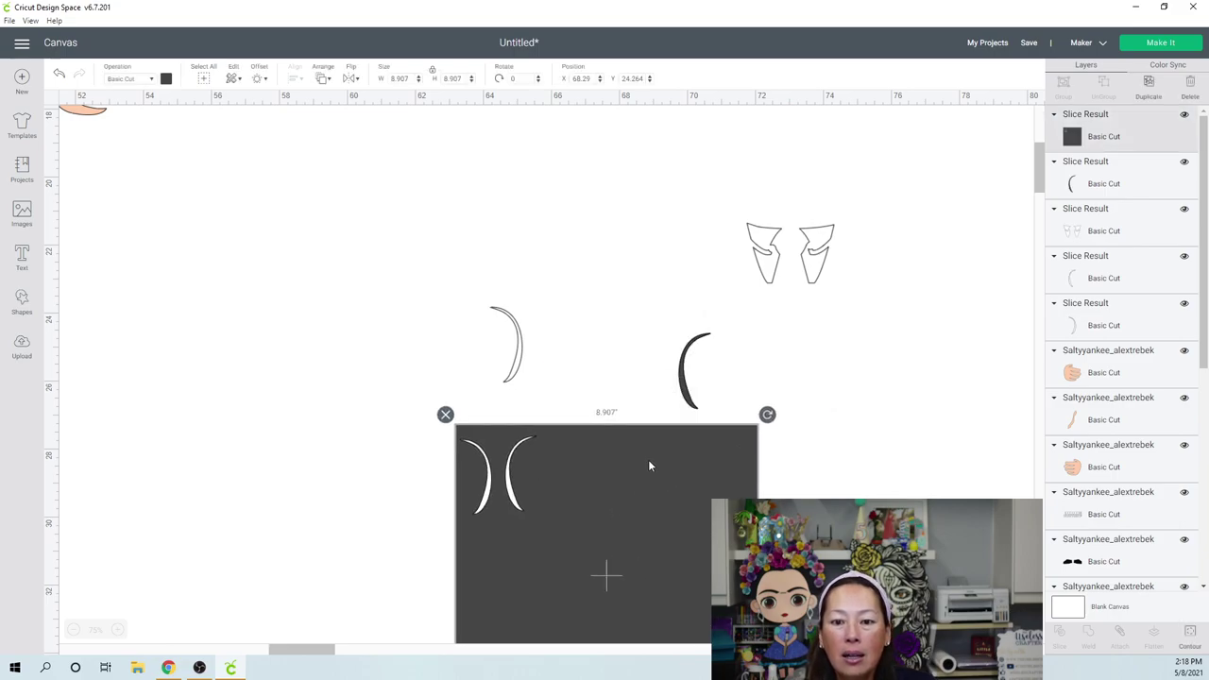
click(607, 267)
key(Delete)
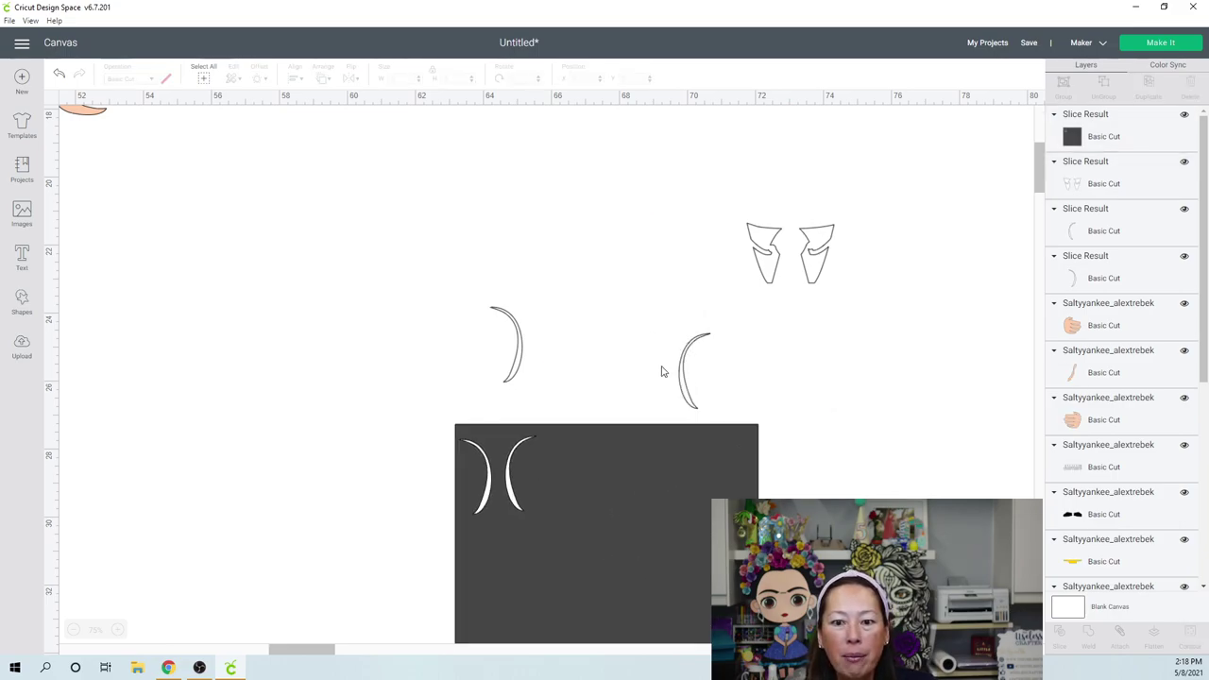
drag(665, 372, 482, 321)
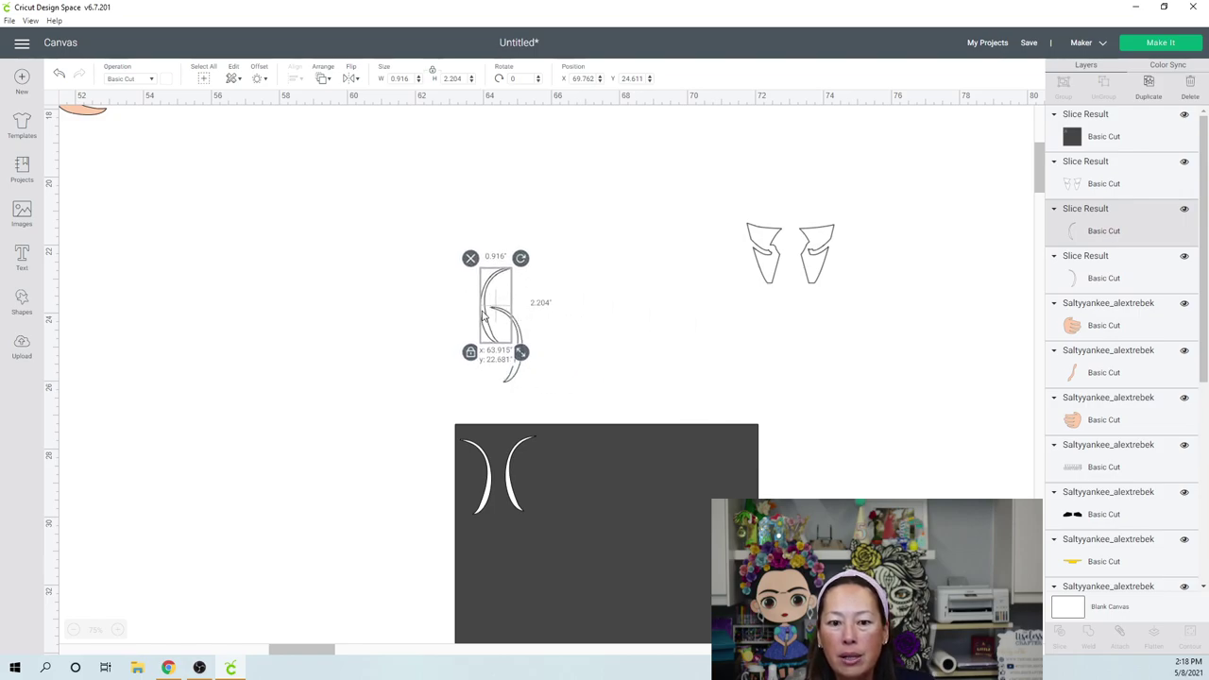
click(777, 334)
Slice an angular piece along the square's edge to separate the pair.
drag(773, 248, 748, 456)
drag(738, 349, 741, 501)
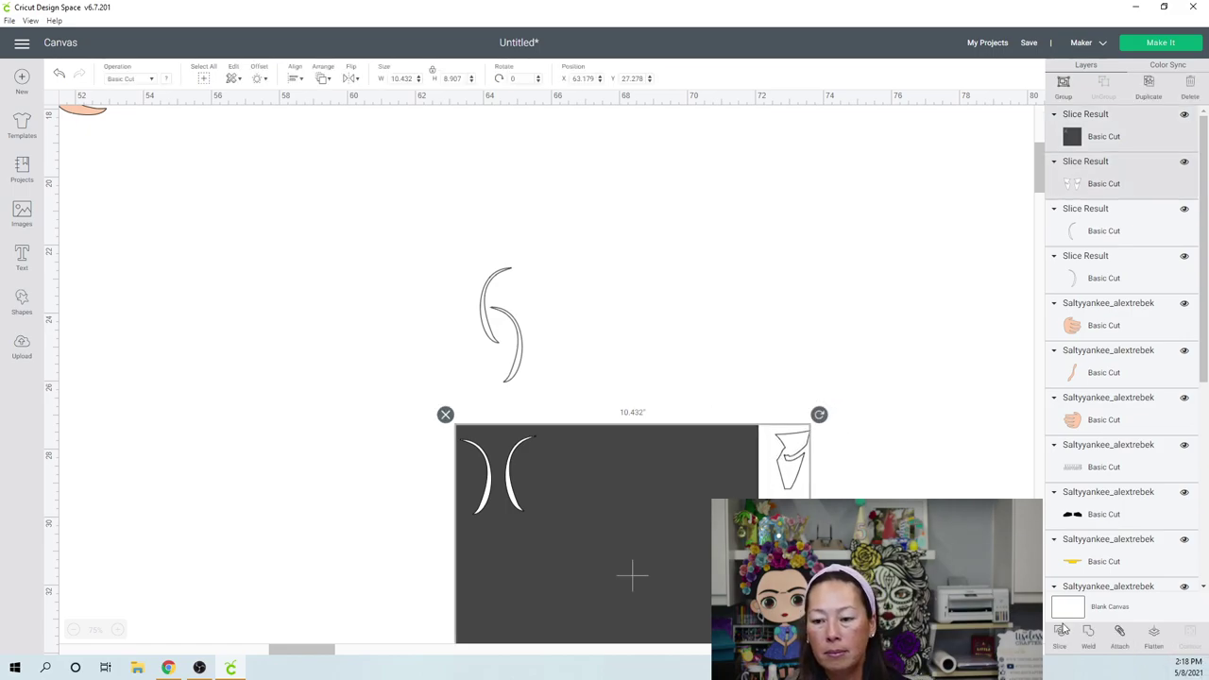
click(704, 329)
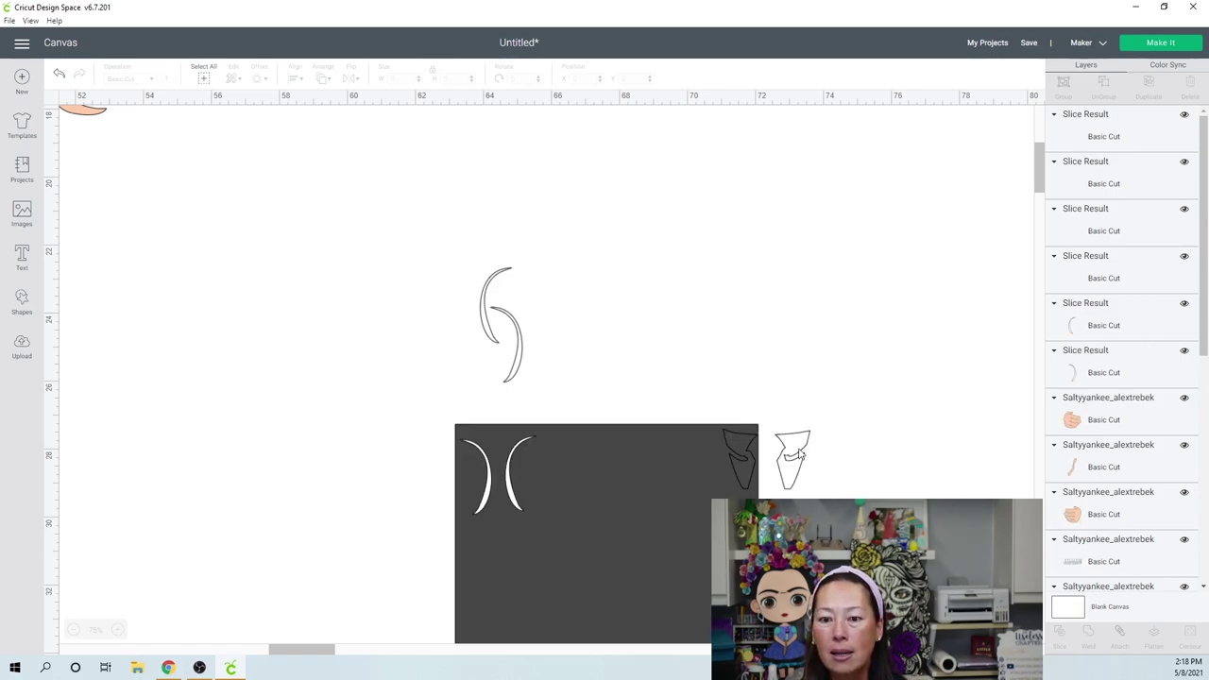
drag(769, 437, 557, 283)
Delete the leftover dark rectangle, set the angular piece beside the crescents, and return to the suit.
drag(671, 427, 687, 572)
drag(753, 477, 379, 405)
click(237, 367)
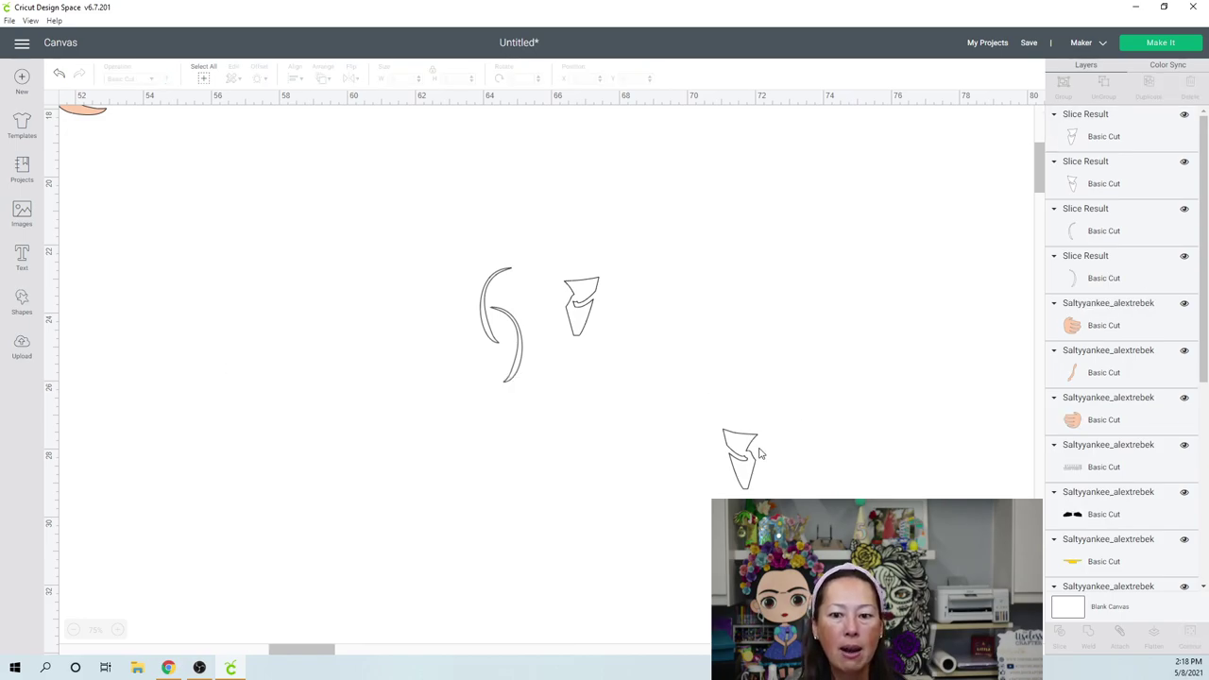
drag(737, 456, 510, 304)
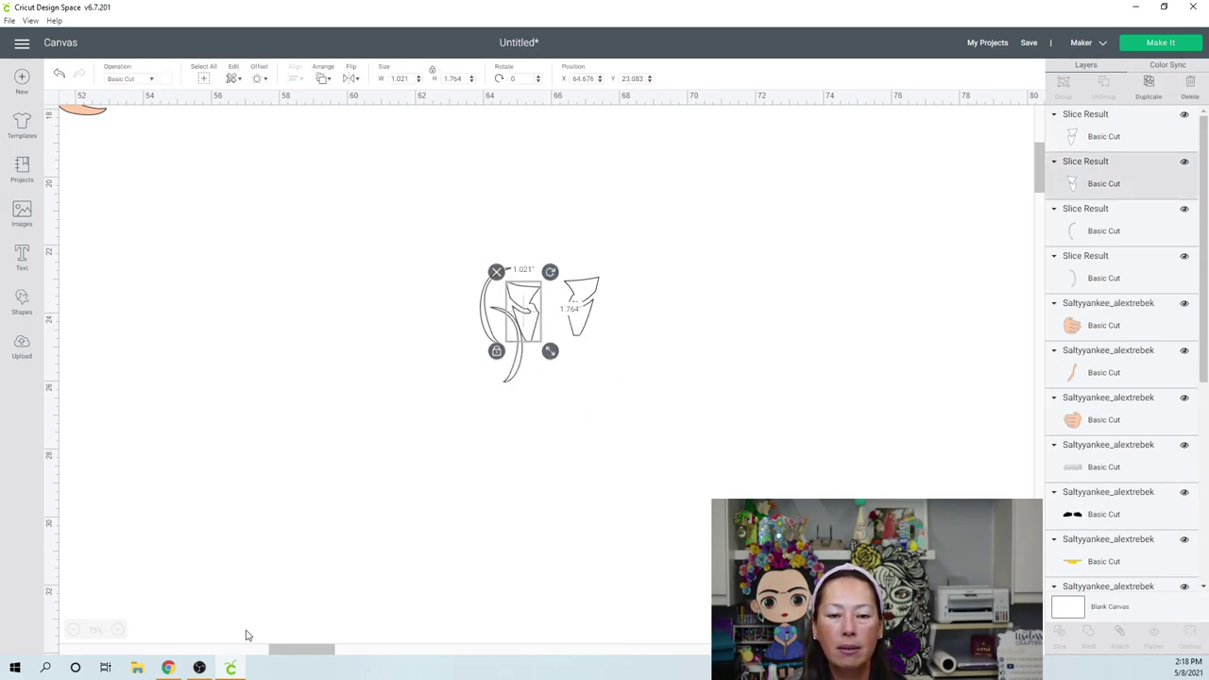
drag(299, 649, 119, 647)
Move the JEOPARDY text off the sign to just above the suit.
click(344, 507)
scroll(344, 507, up, 2)
click(600, 395)
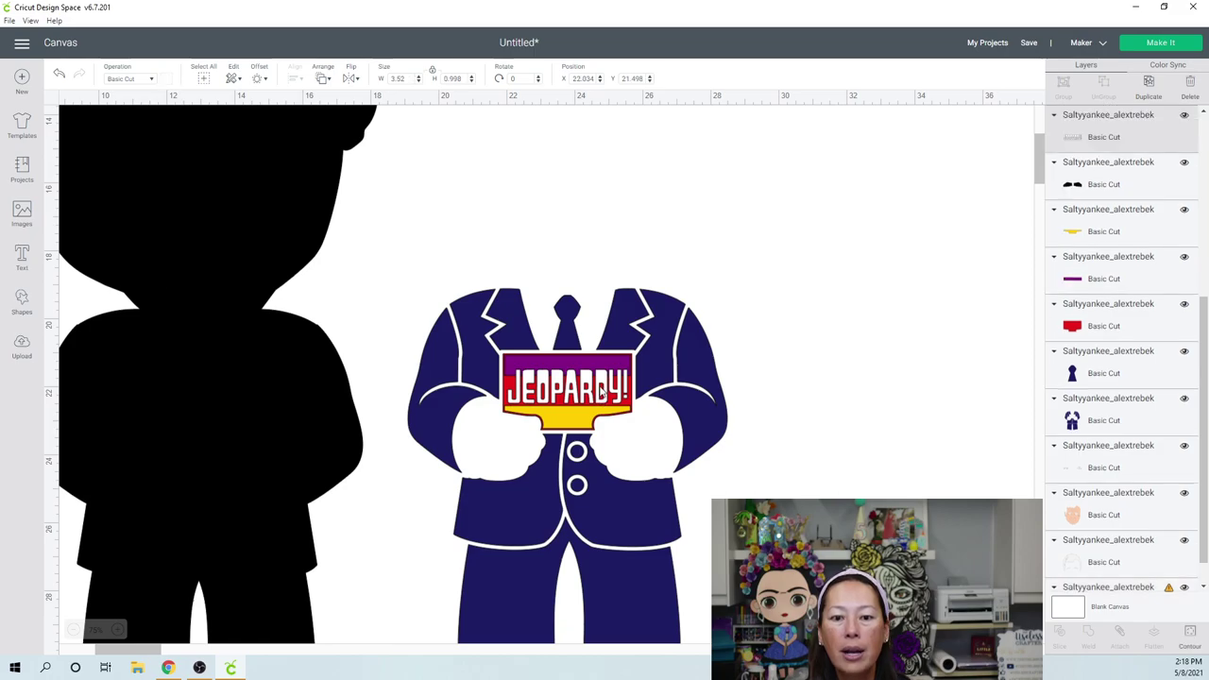
drag(601, 390, 753, 230)
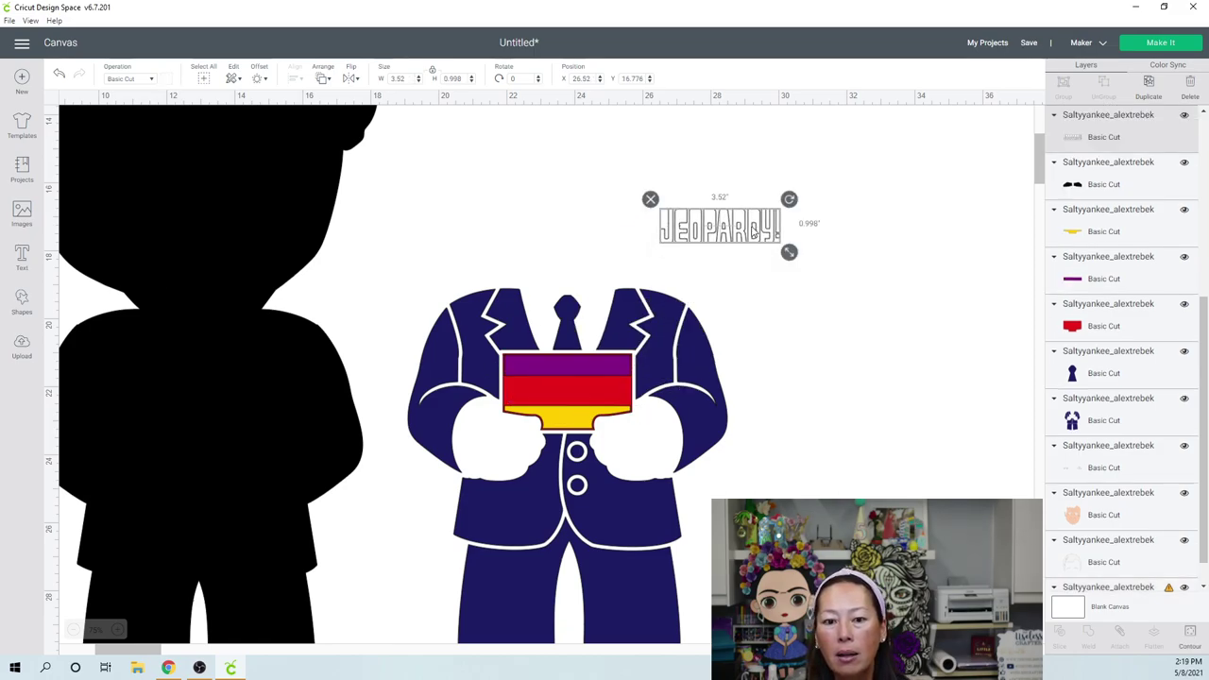
mouse_move(753, 231)
mouse_down()
mouse_move(623, 323)
mouse_move(600, 388)
mouse_move(753, 216)
mouse_up()
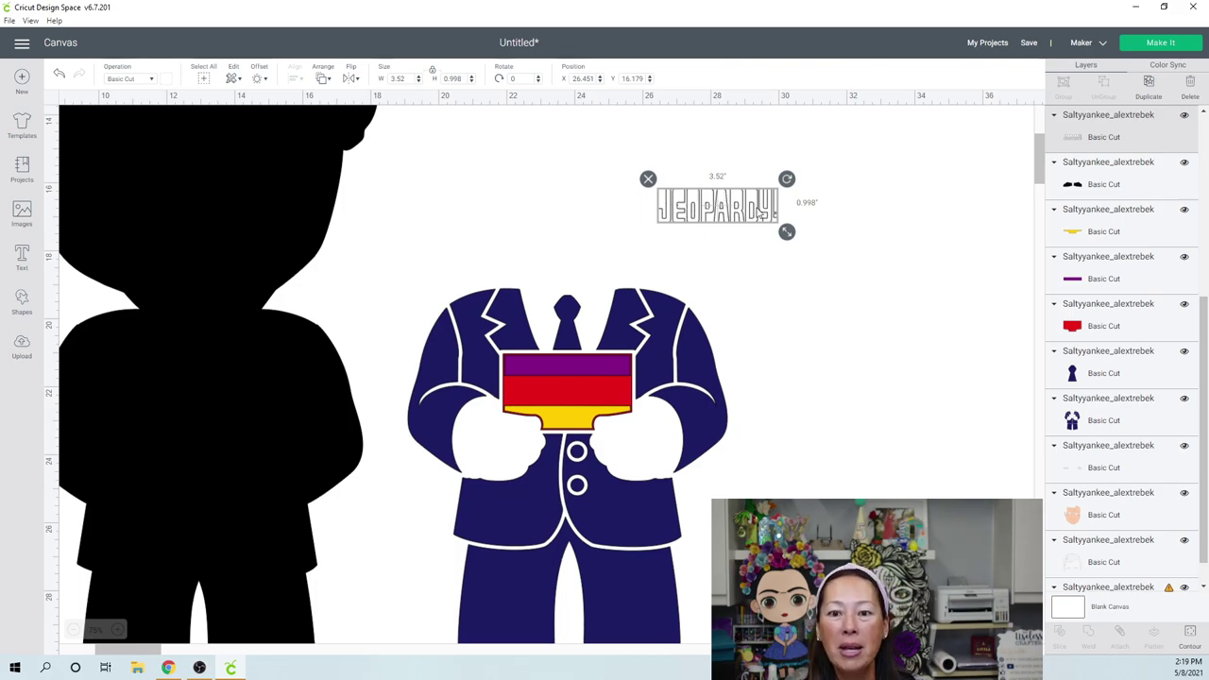
Stack the purple bar, red block and yellow piece at the upper right, then shift the suit down slightly.
drag(593, 373, 623, 366)
drag(801, 305, 826, 281)
drag(604, 387, 874, 291)
drag(578, 422, 843, 319)
click(674, 340)
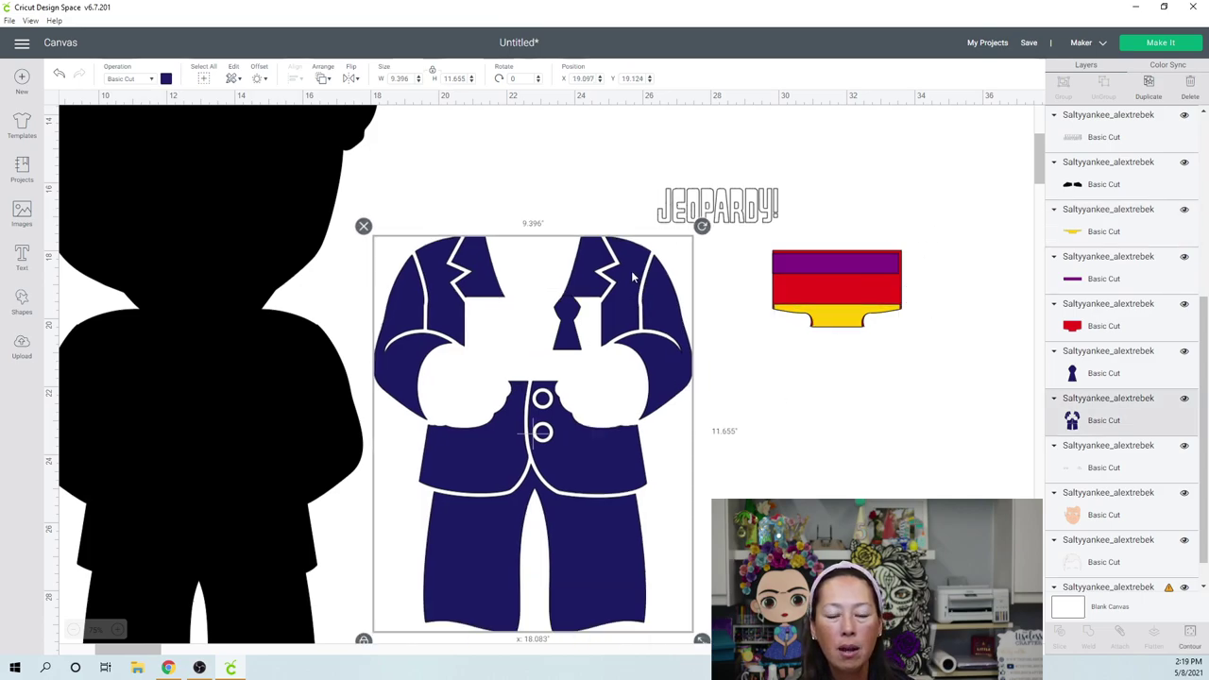
mouse_move(633, 275)
mouse_down()
mouse_move(623, 264)
mouse_move(631, 297)
mouse_up()
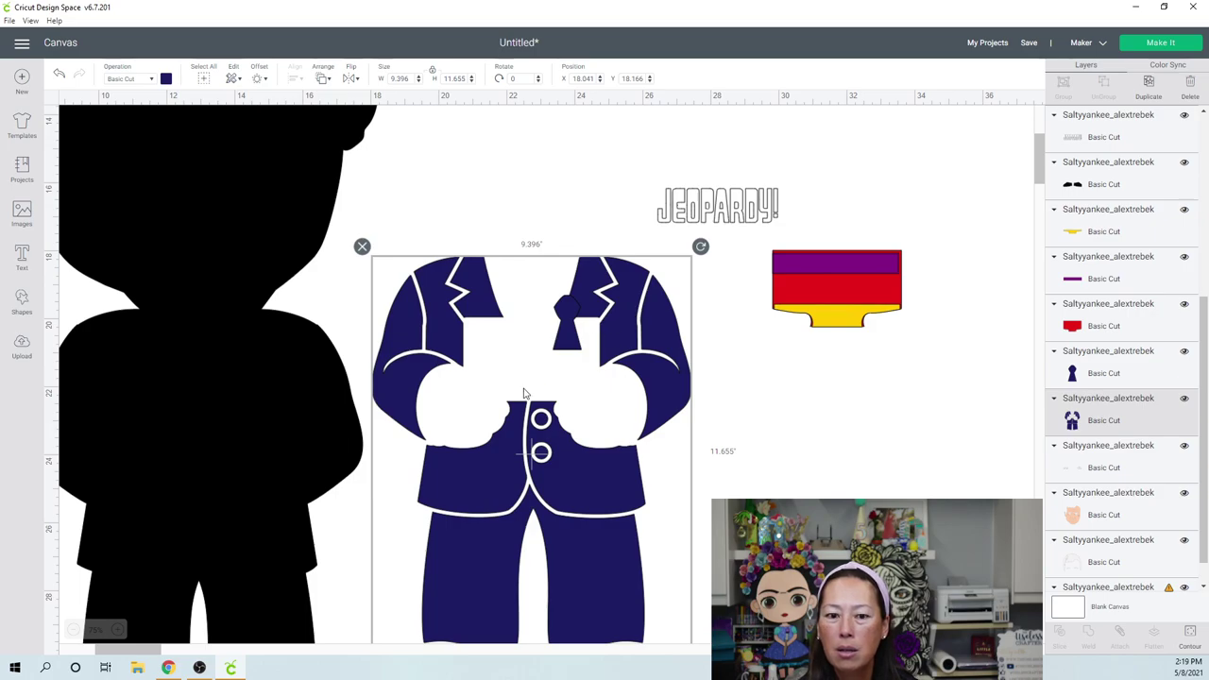
scroll(581, 525, down, 1)
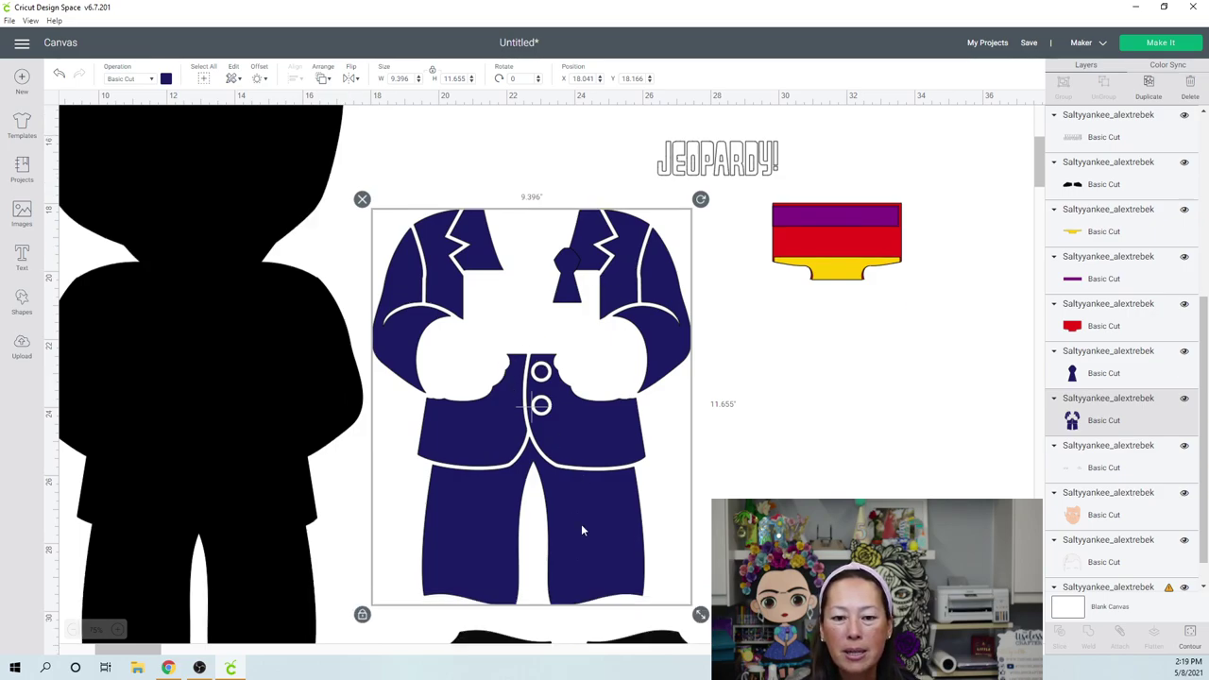
Move the shoe pair beside the suit and place a duplicate below it.
scroll(581, 525, down, 2)
click(633, 587)
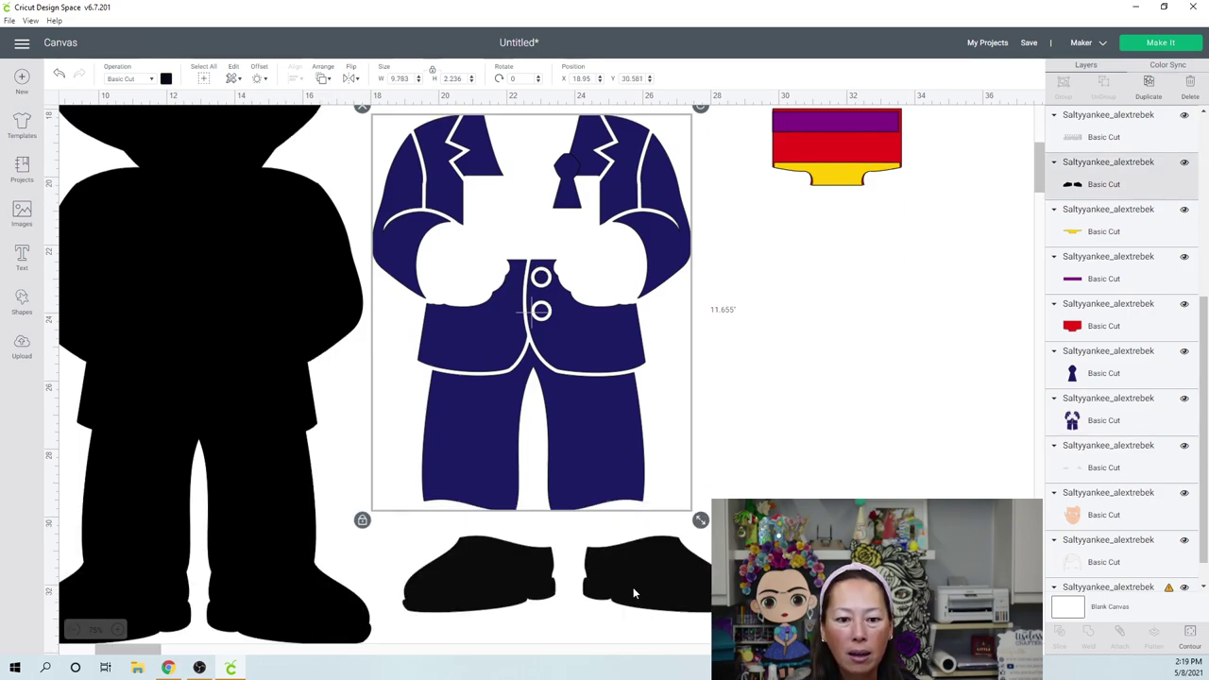
drag(633, 579, 745, 552)
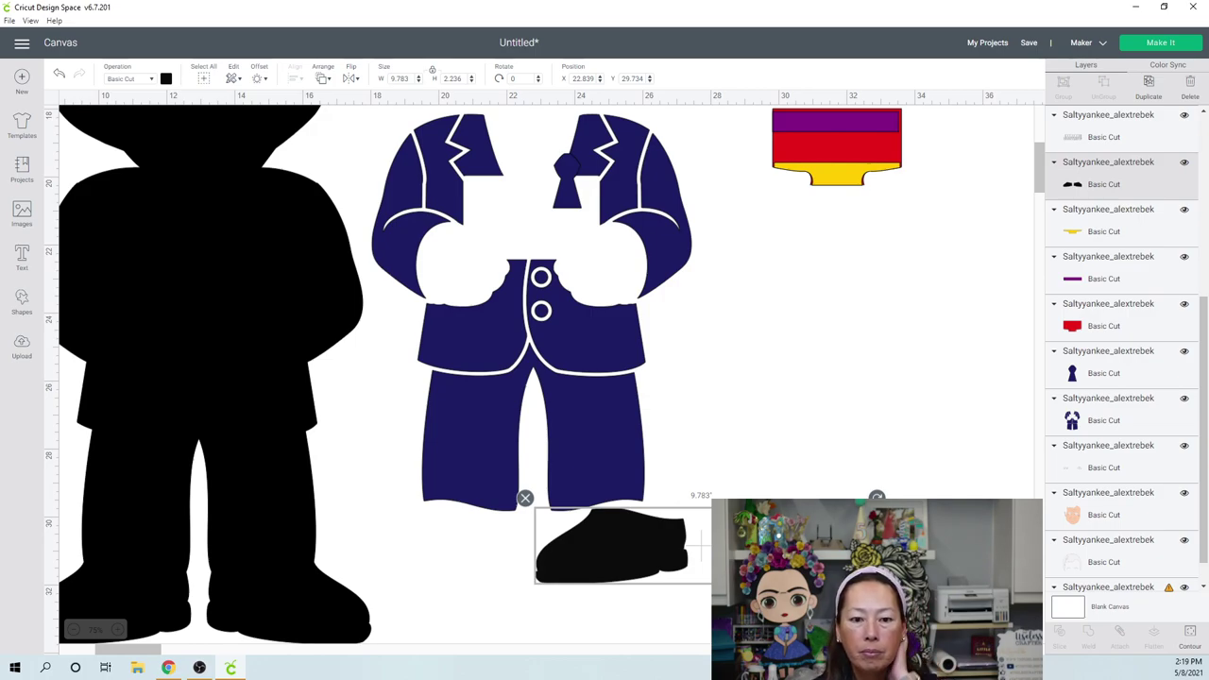
drag(790, 557, 818, 374)
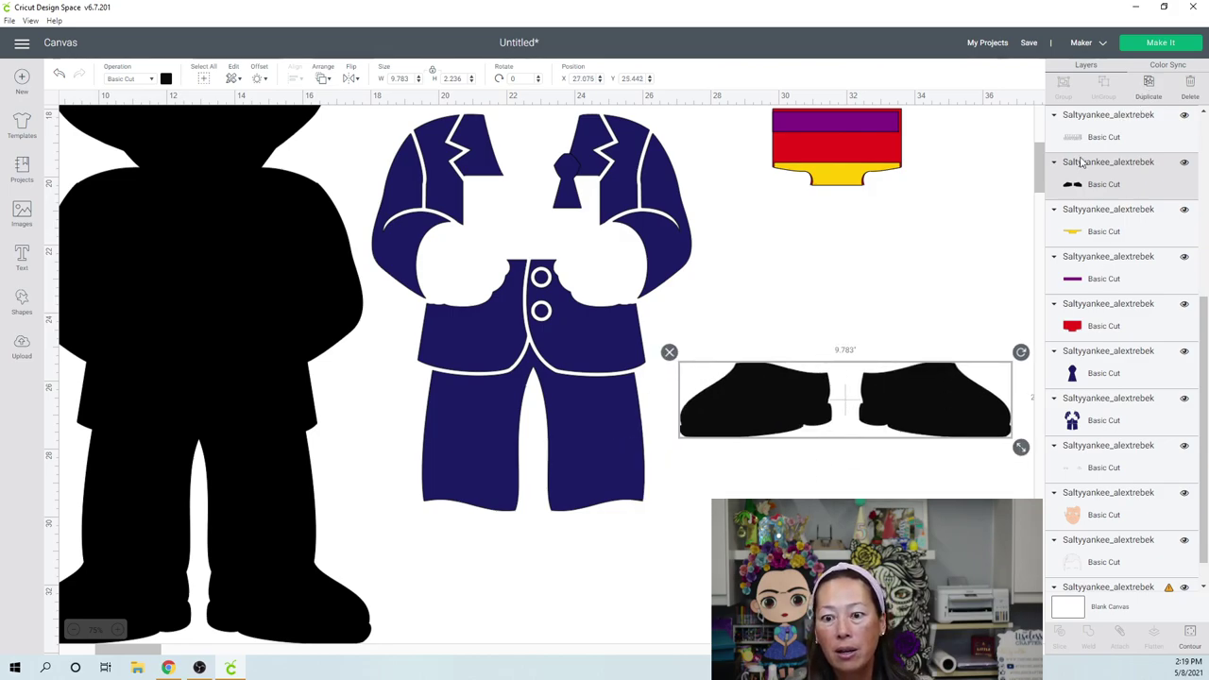
key(ctrl+d)
drag(929, 393, 924, 482)
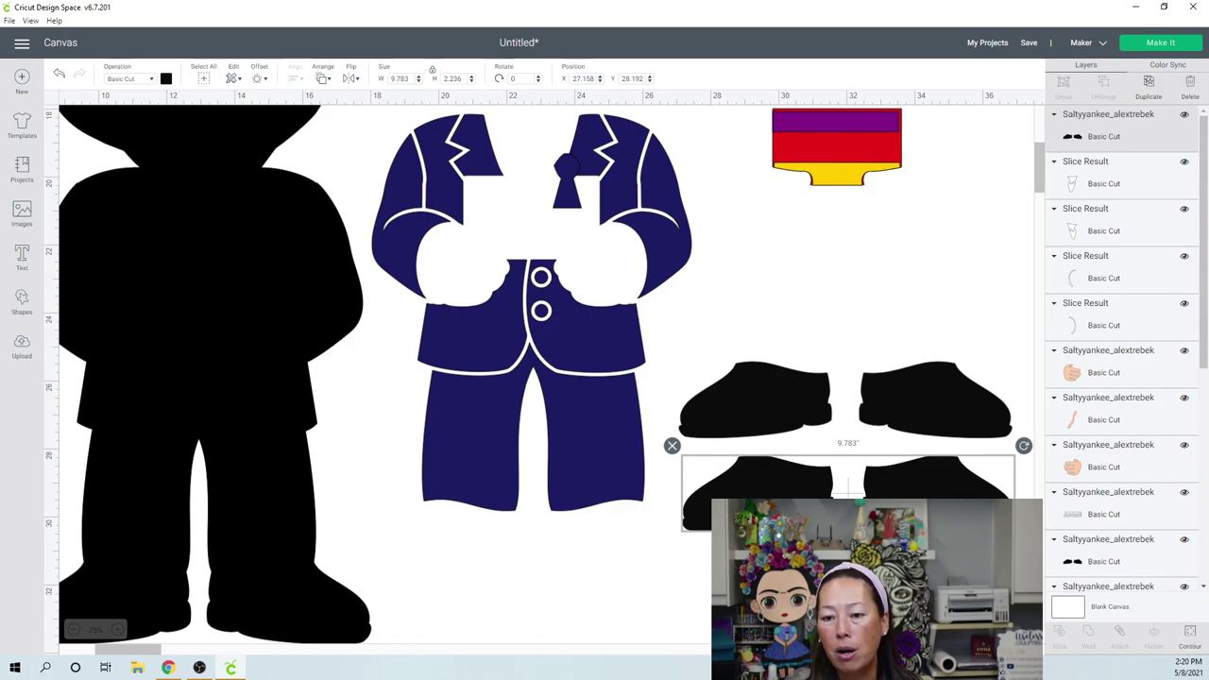
Use Contour to hide the right shoe on the copy and the left shoe on the original.
click(1190, 643)
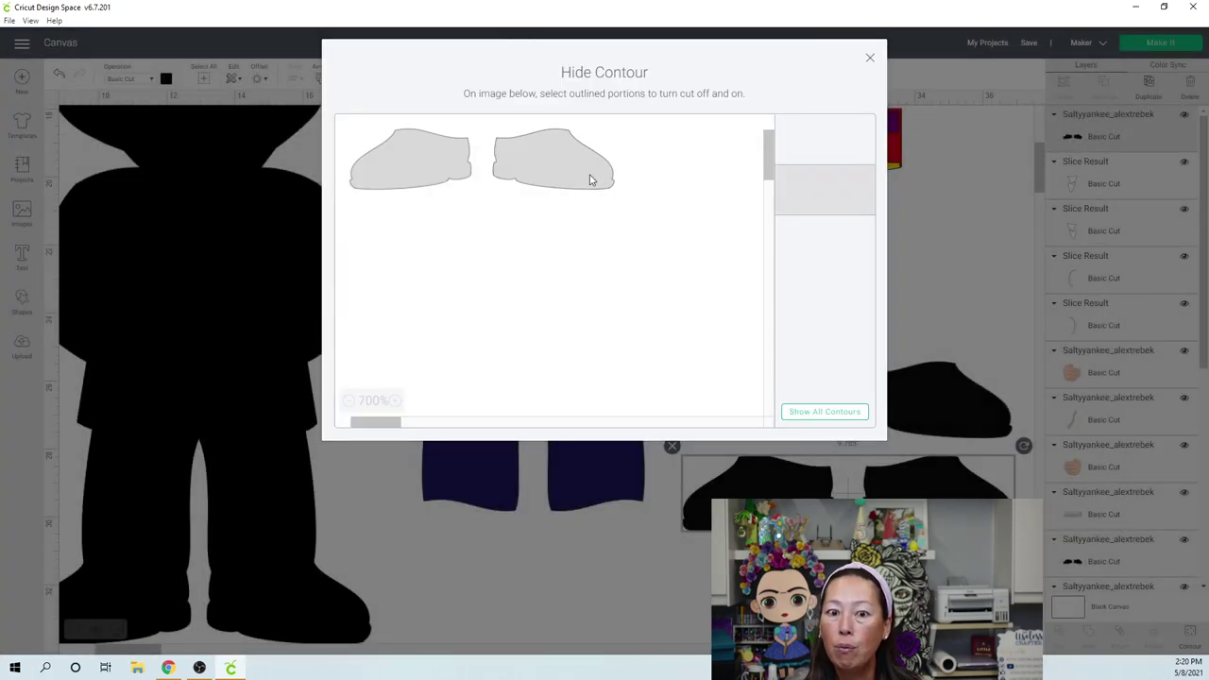
click(590, 179)
click(871, 61)
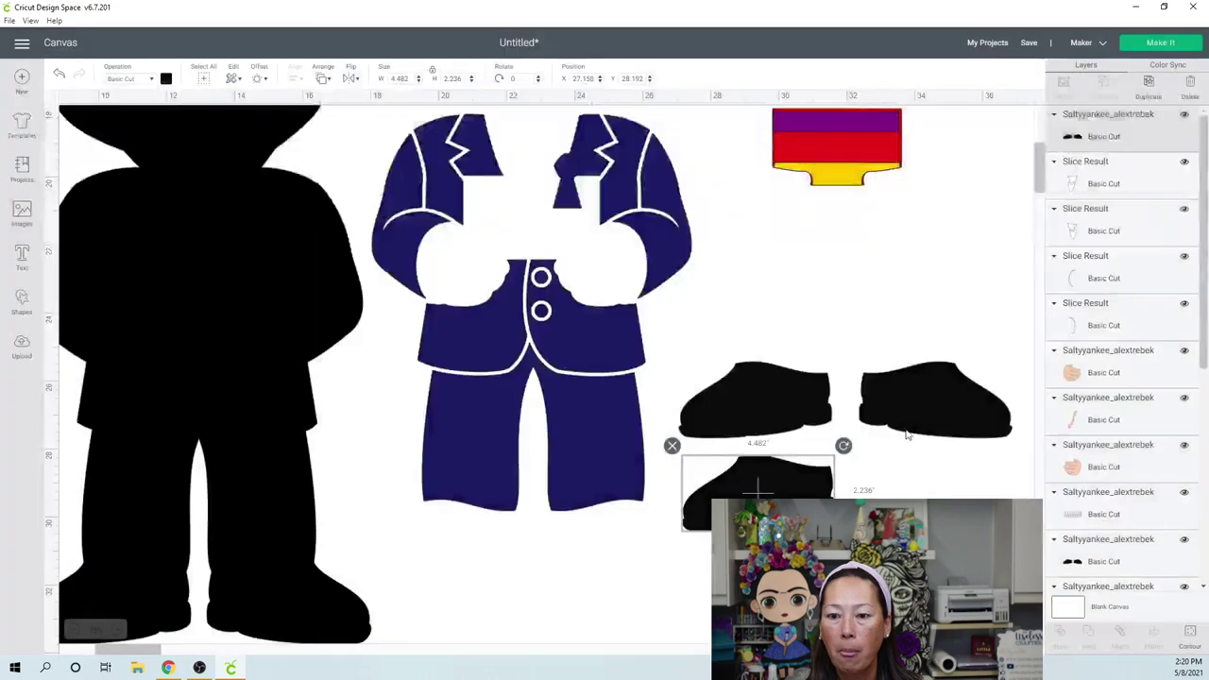
click(952, 408)
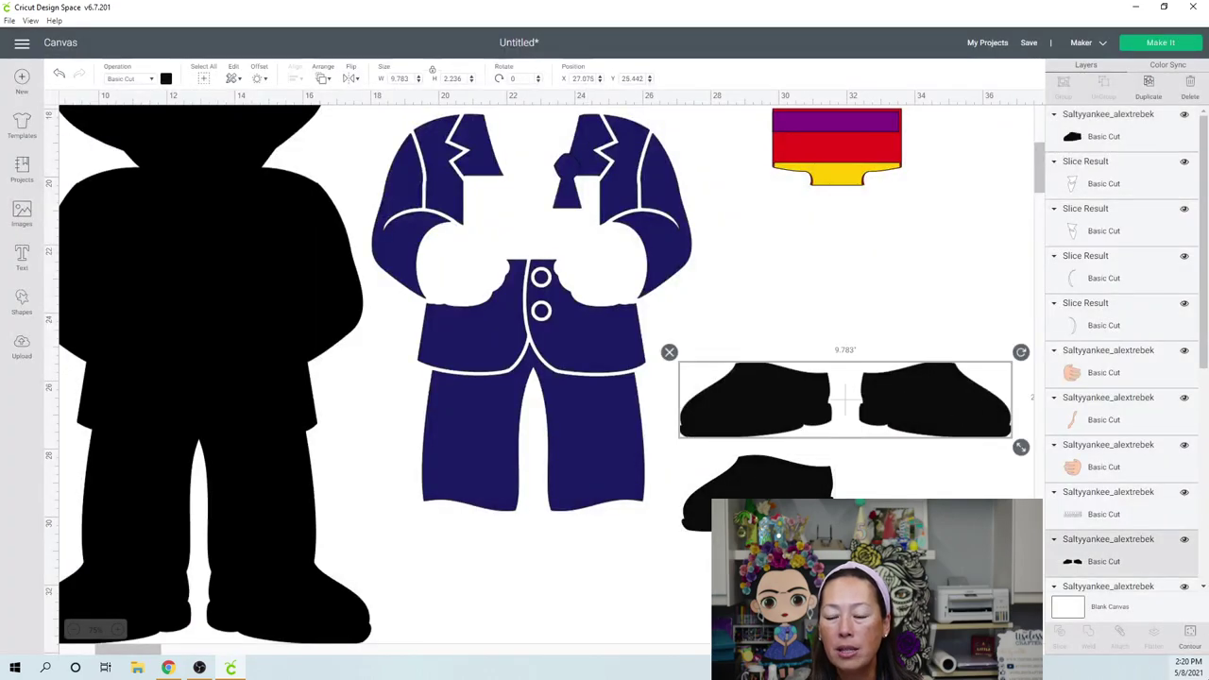
click(1191, 641)
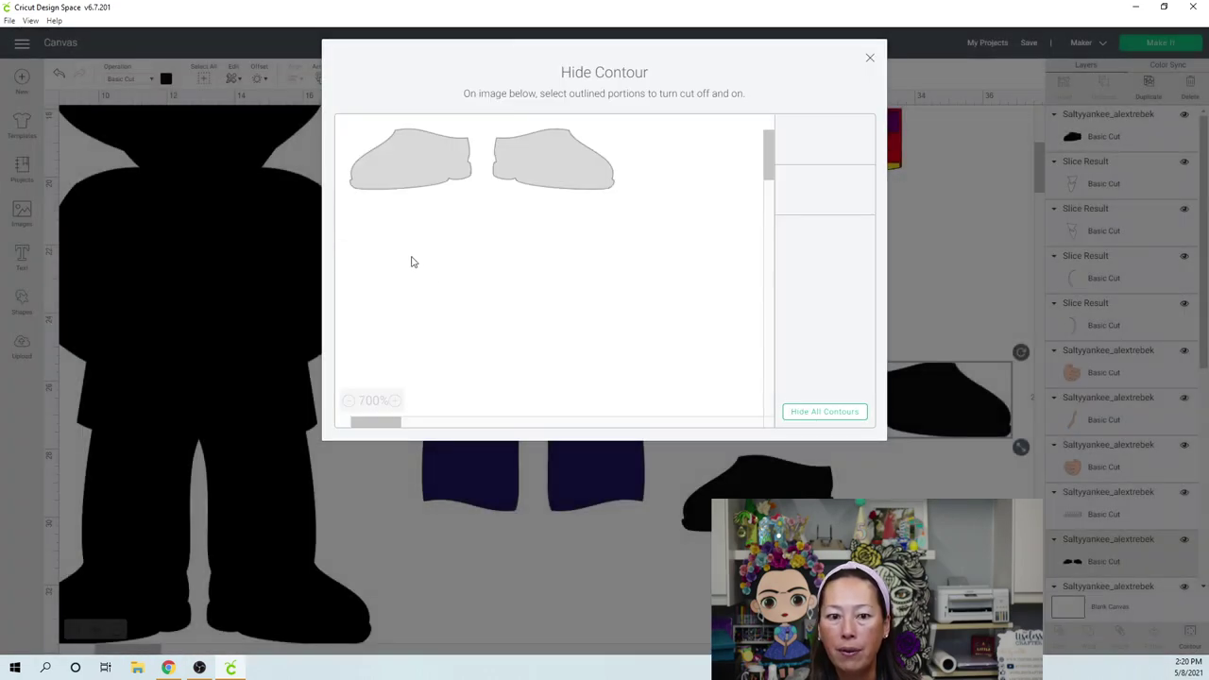
click(408, 181)
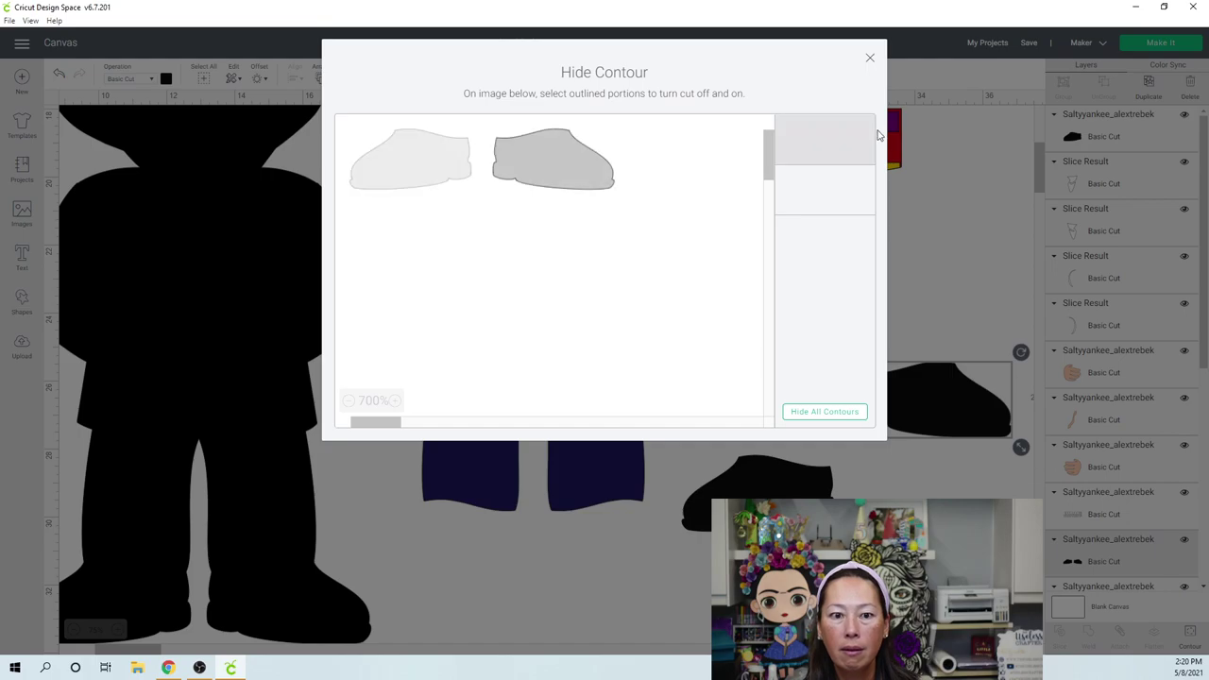
click(870, 59)
Rotate one shoe 180° and stack both single shoes beside the pants.
drag(901, 378, 767, 396)
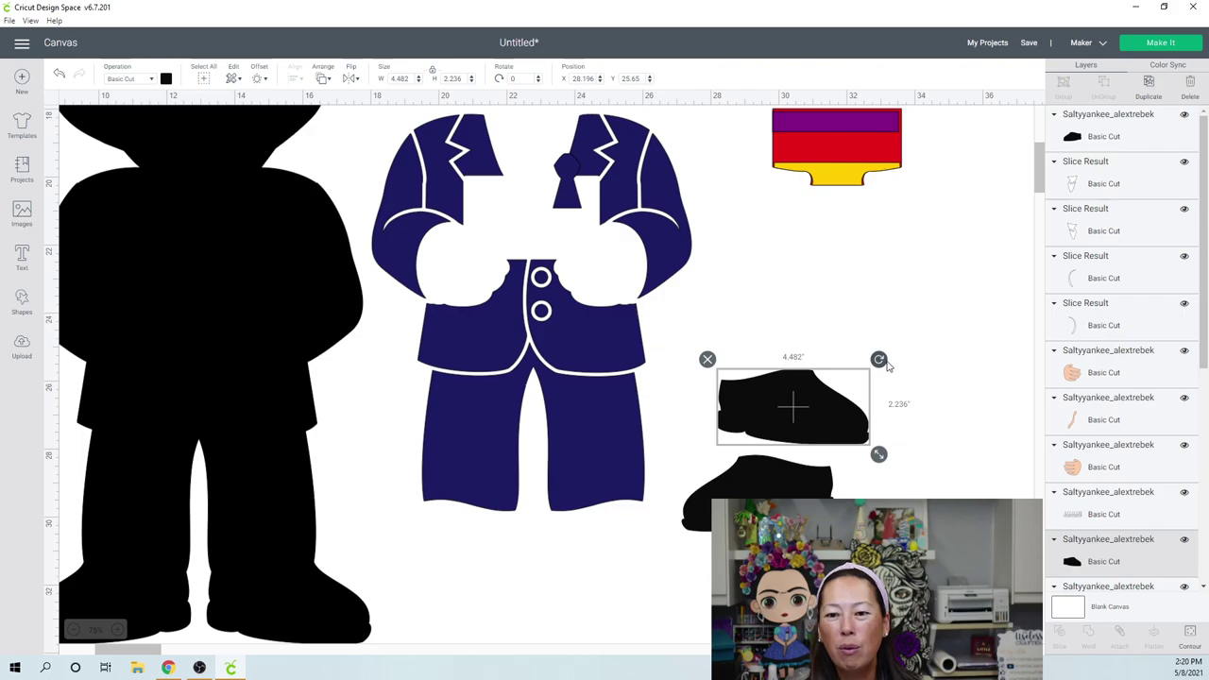
drag(881, 362, 709, 457)
drag(778, 429, 894, 275)
drag(789, 483, 902, 365)
Move the tie up and to the right of the navy suit.
click(509, 498)
scroll(508, 498, up, 5)
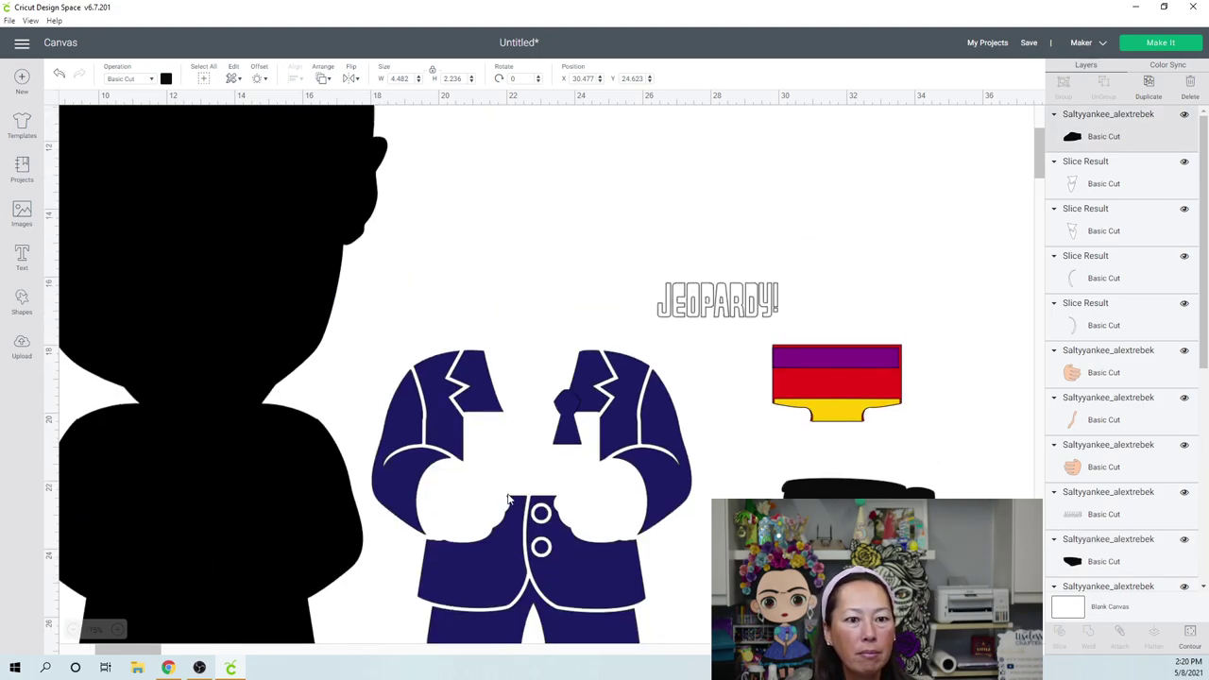
drag(618, 483, 623, 600)
click(572, 412)
drag(573, 413, 871, 224)
drag(648, 518, 662, 312)
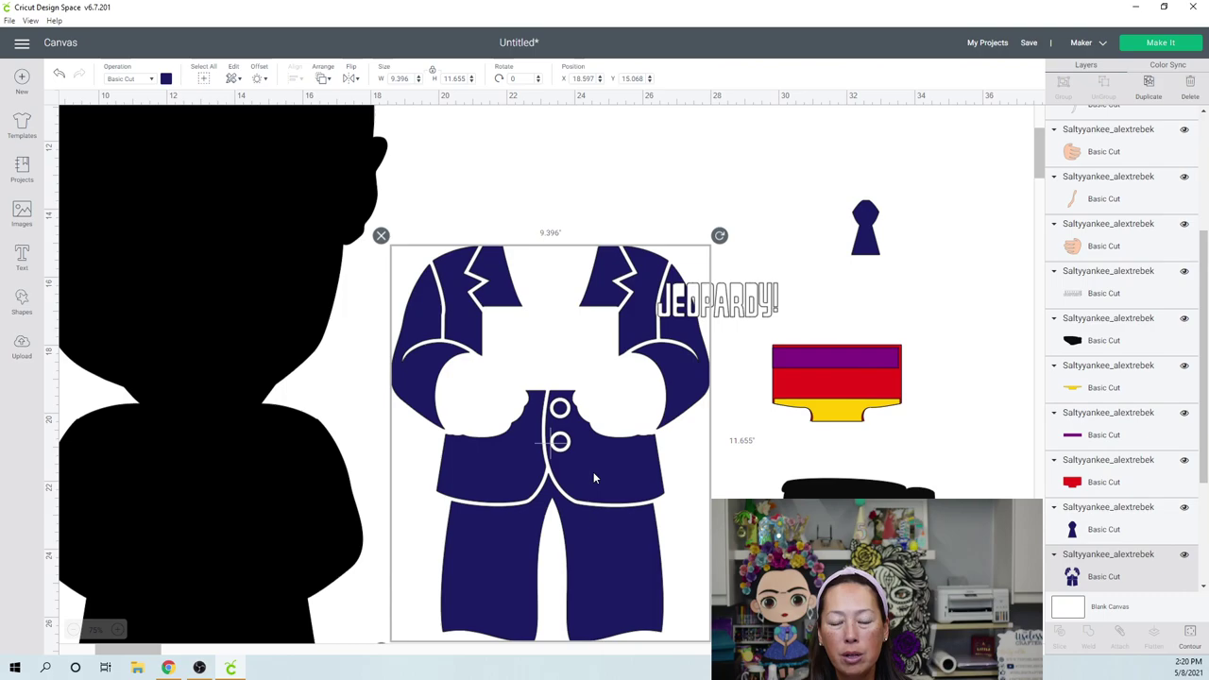
Duplicate the navy suit twice.
scroll(593, 477, down, 2)
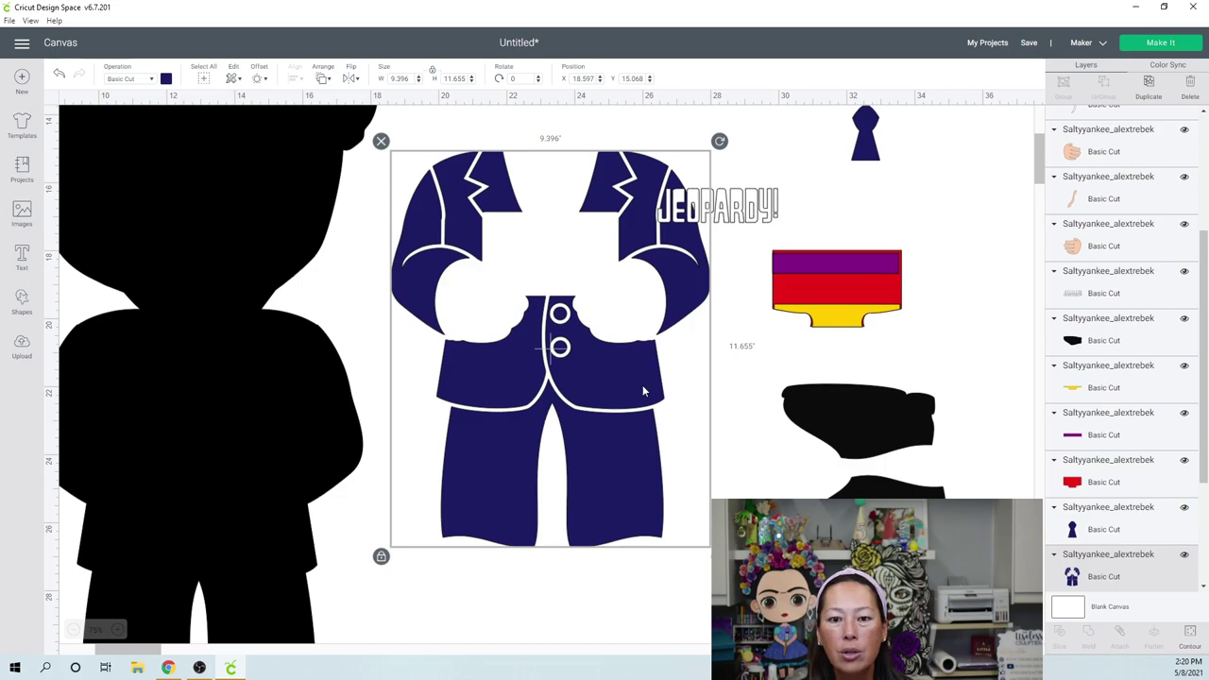
click(1150, 91)
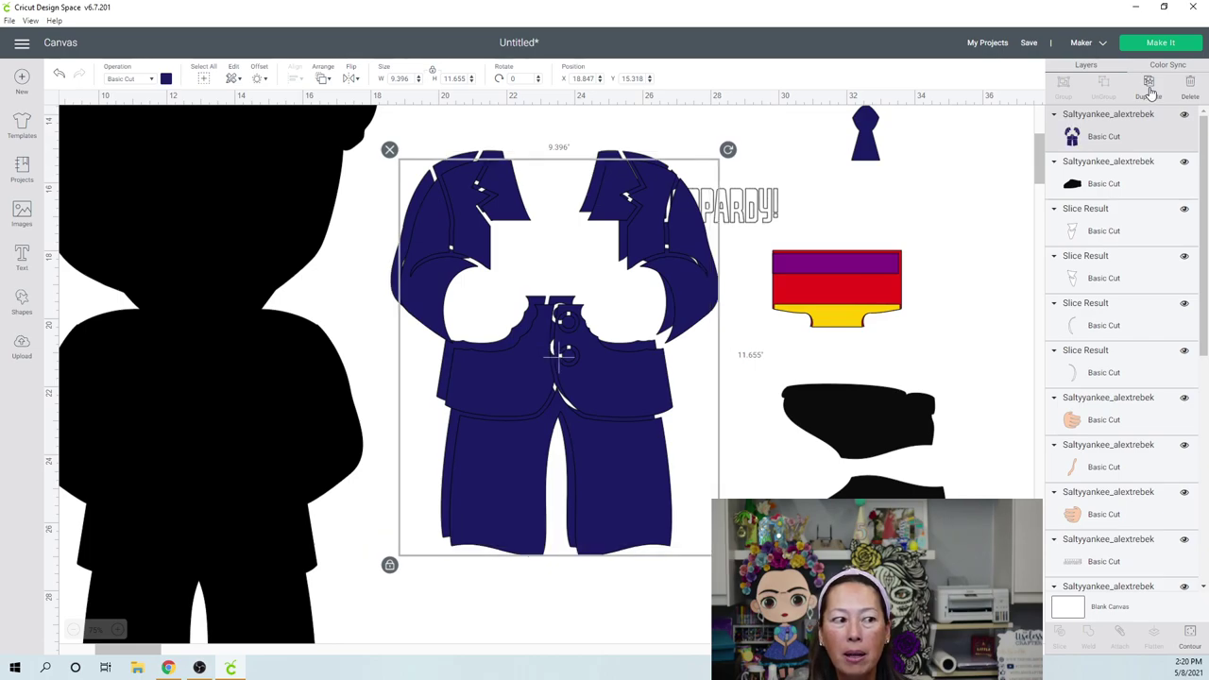
click(1150, 91)
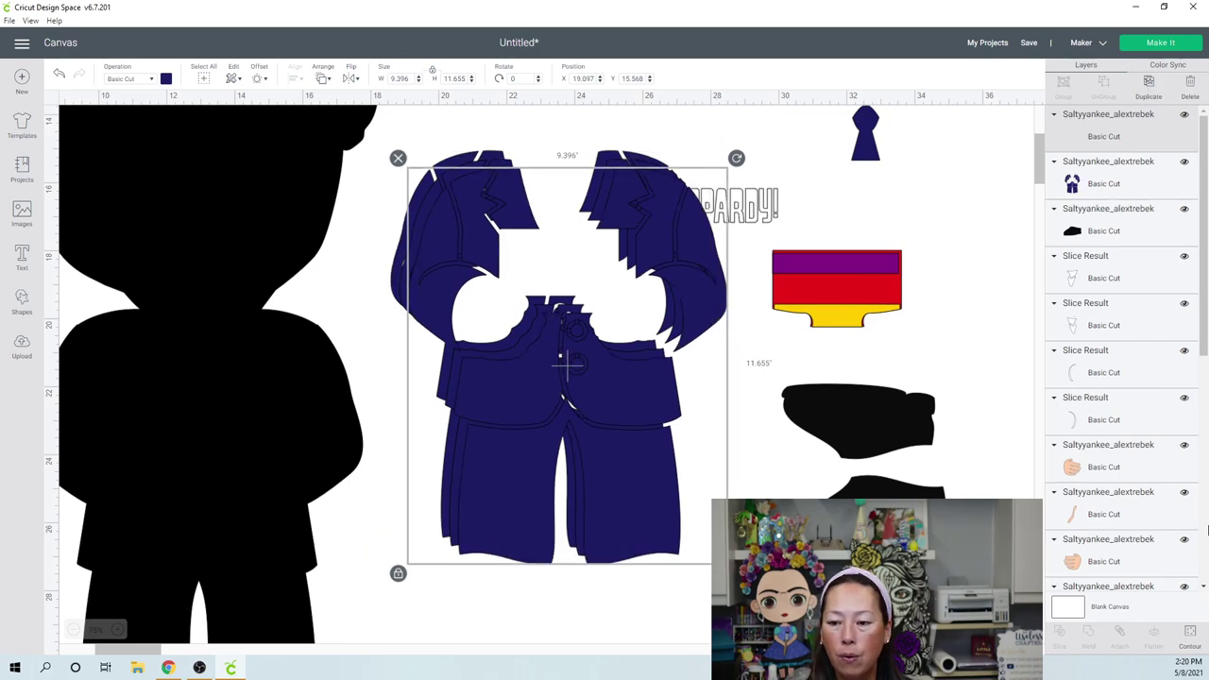
Hide all contours on one suit copy to leave just the pants, and move them aside.
click(1194, 629)
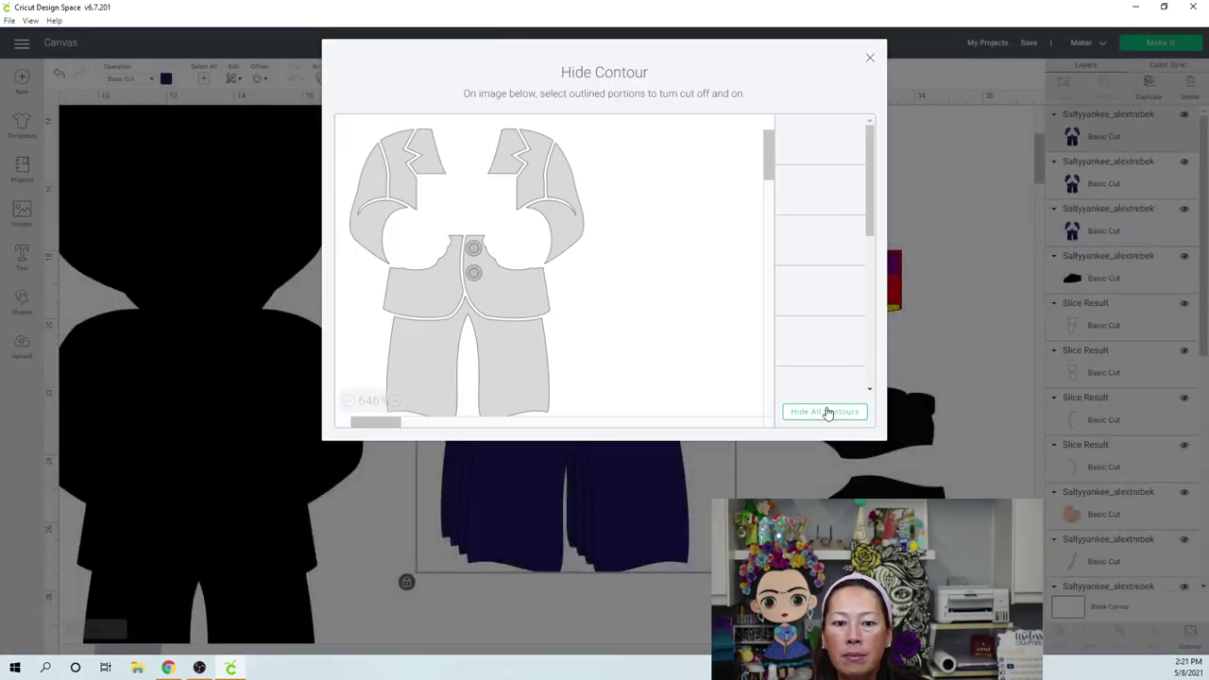
click(809, 412)
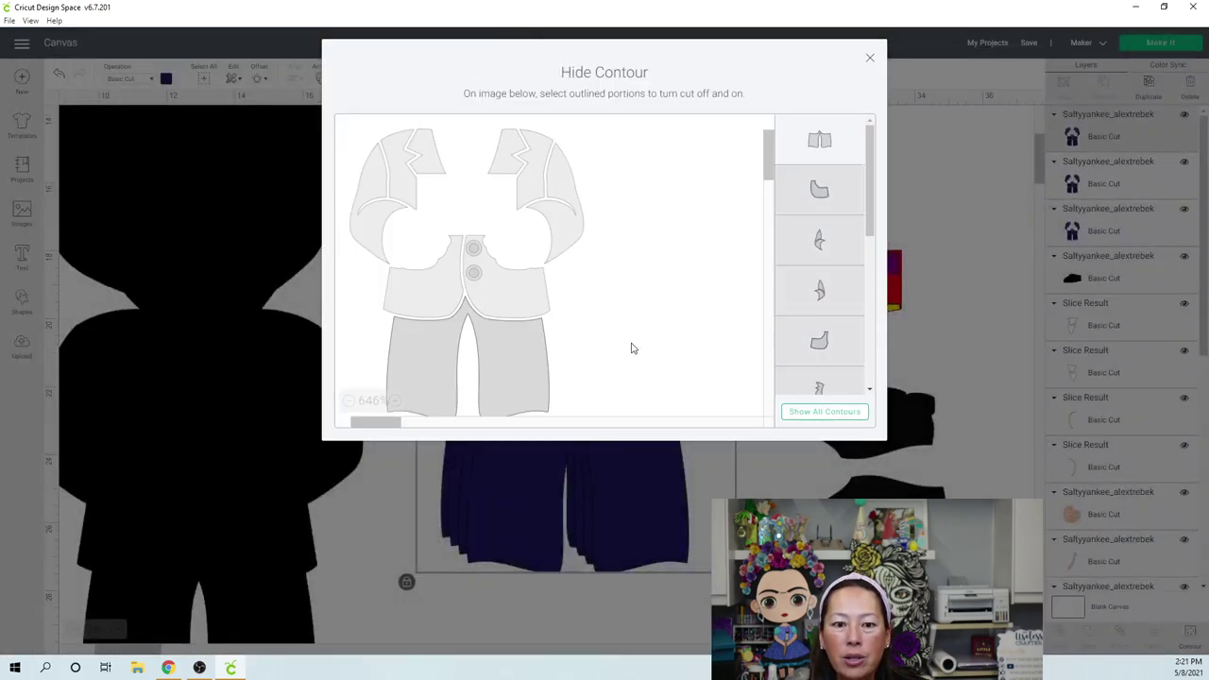
click(869, 60)
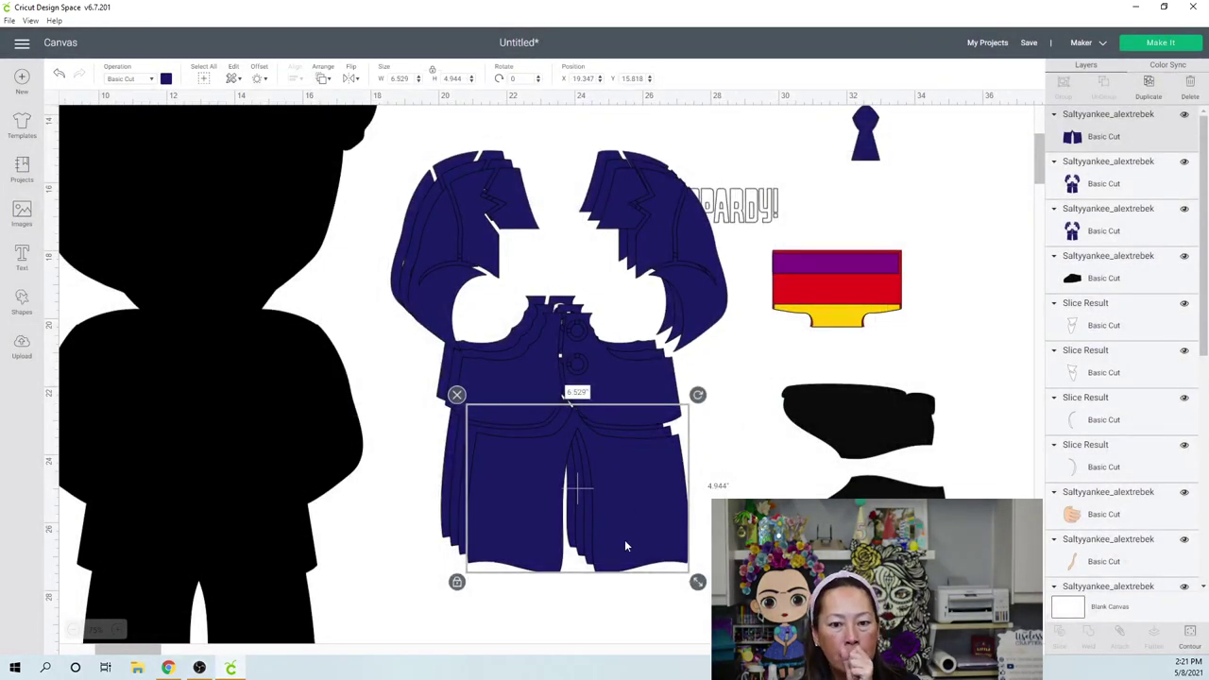
drag(643, 470, 719, 463)
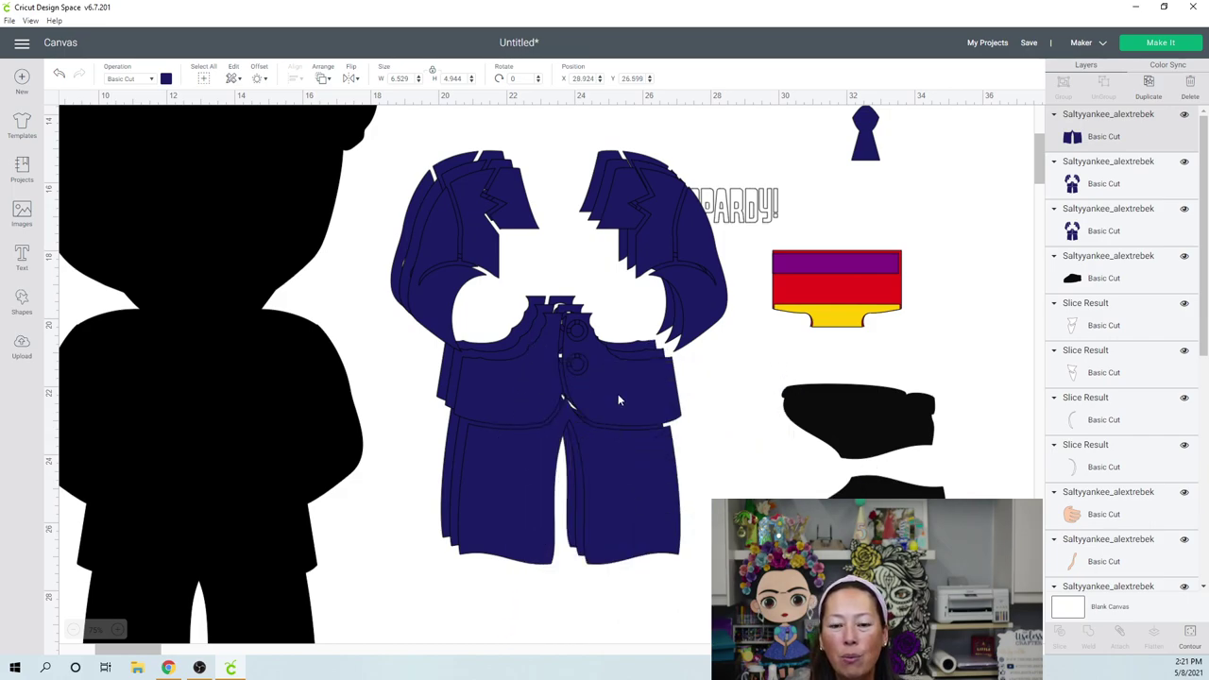
Hide the sleeves, lapels and jacket panels on another copy, leaving a 6.692 by 3.313 inch vest front.
click(618, 401)
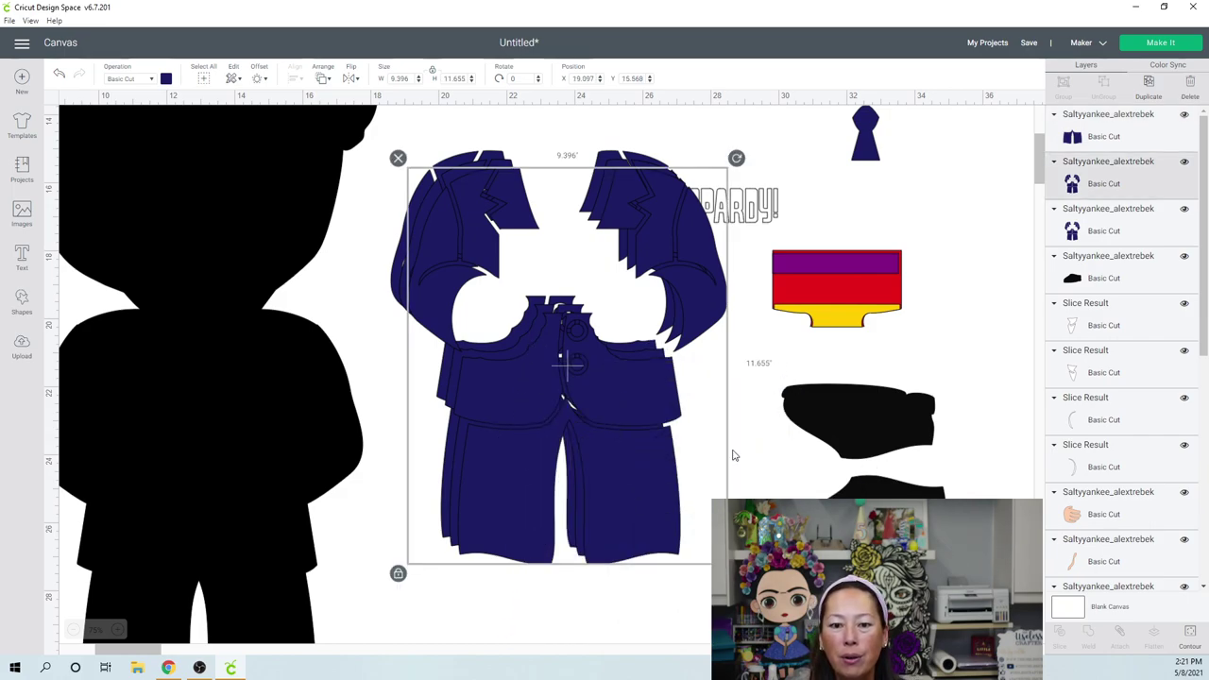
click(1190, 633)
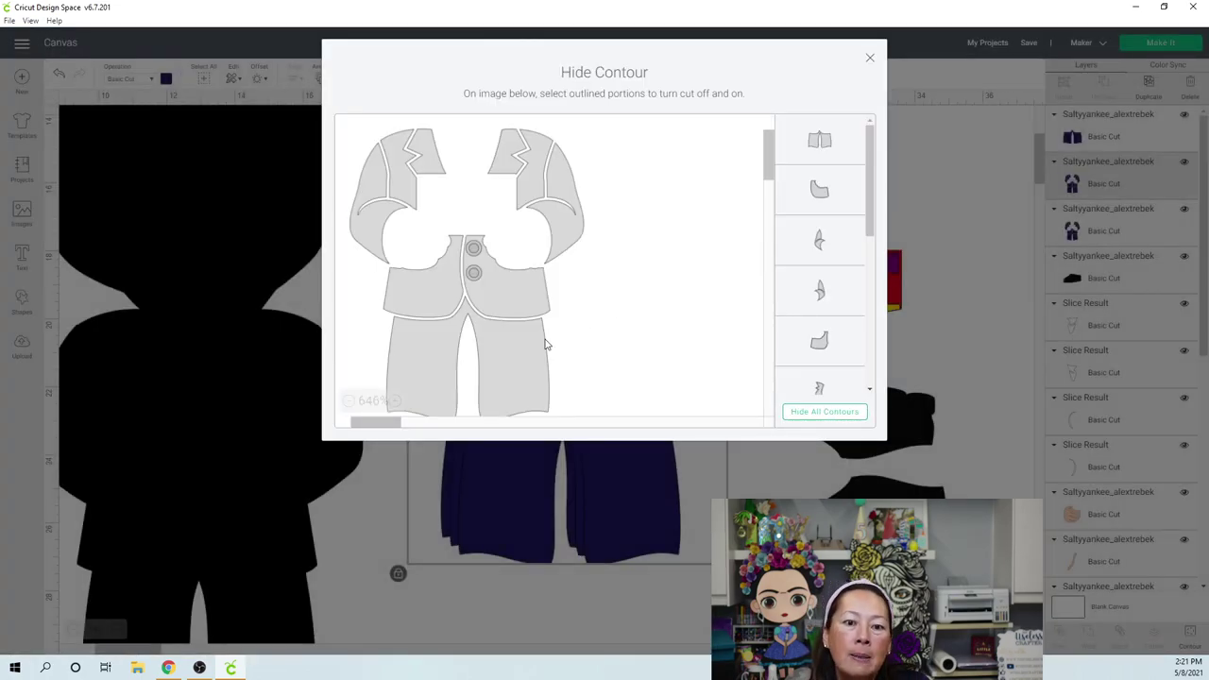
click(529, 354)
click(554, 173)
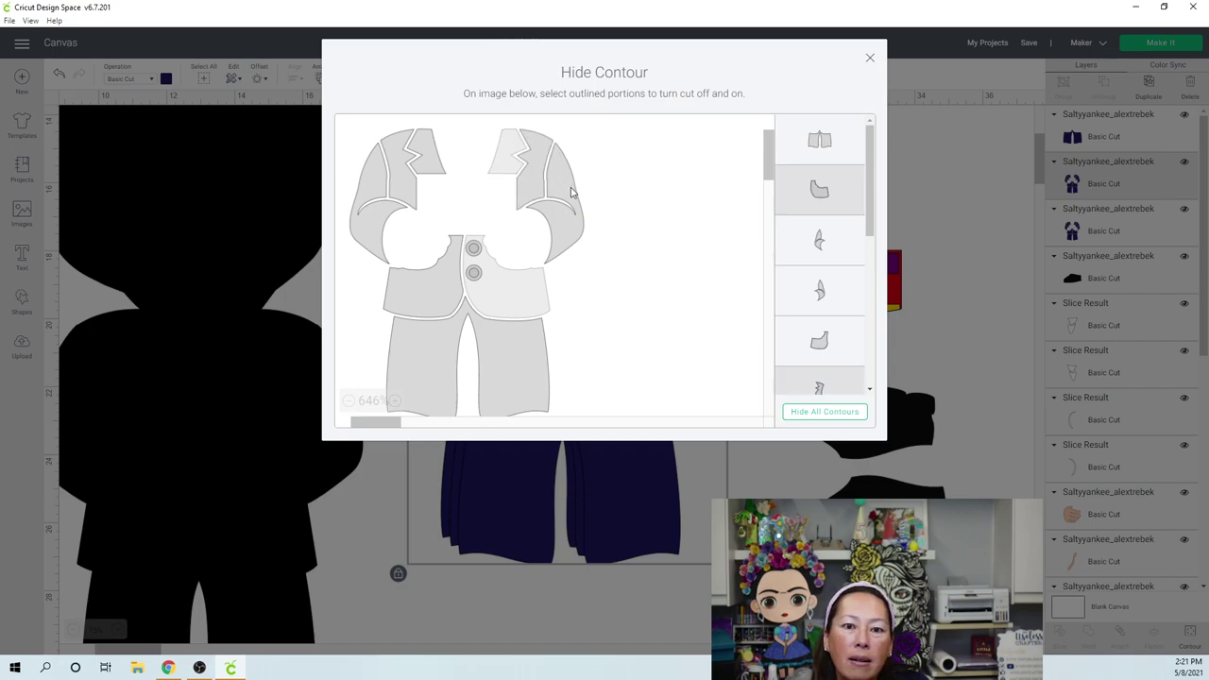
click(571, 194)
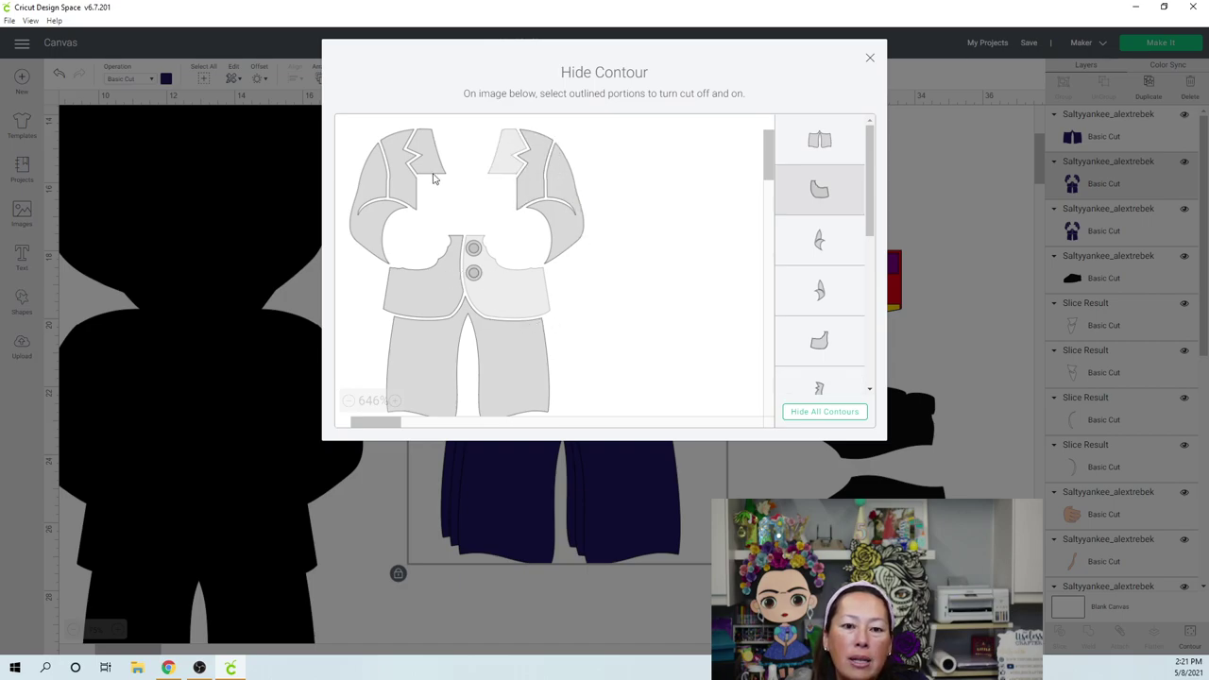
click(346, 244)
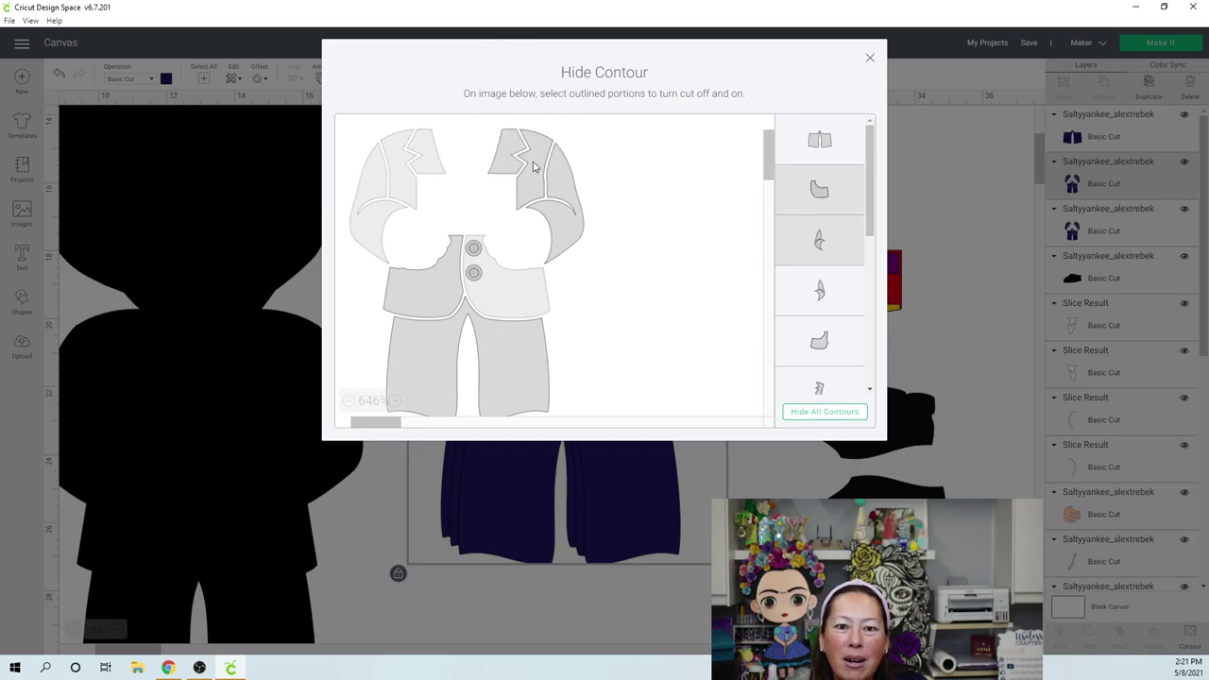
click(586, 237)
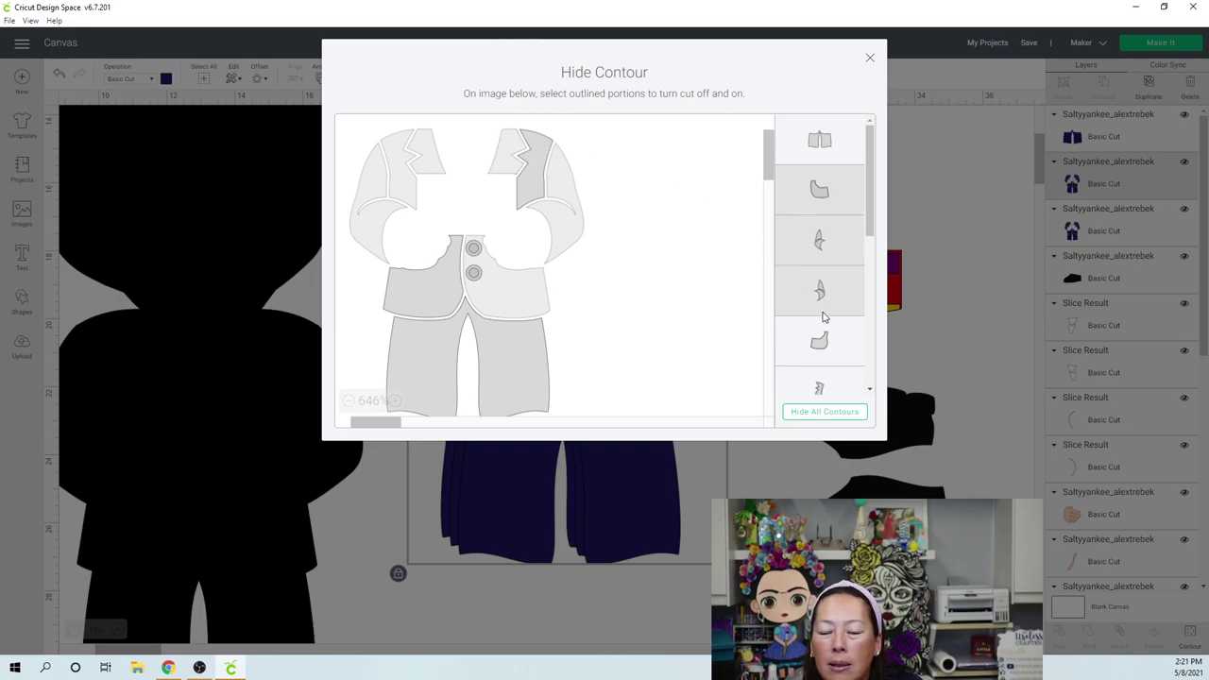
scroll(822, 317, down, 1)
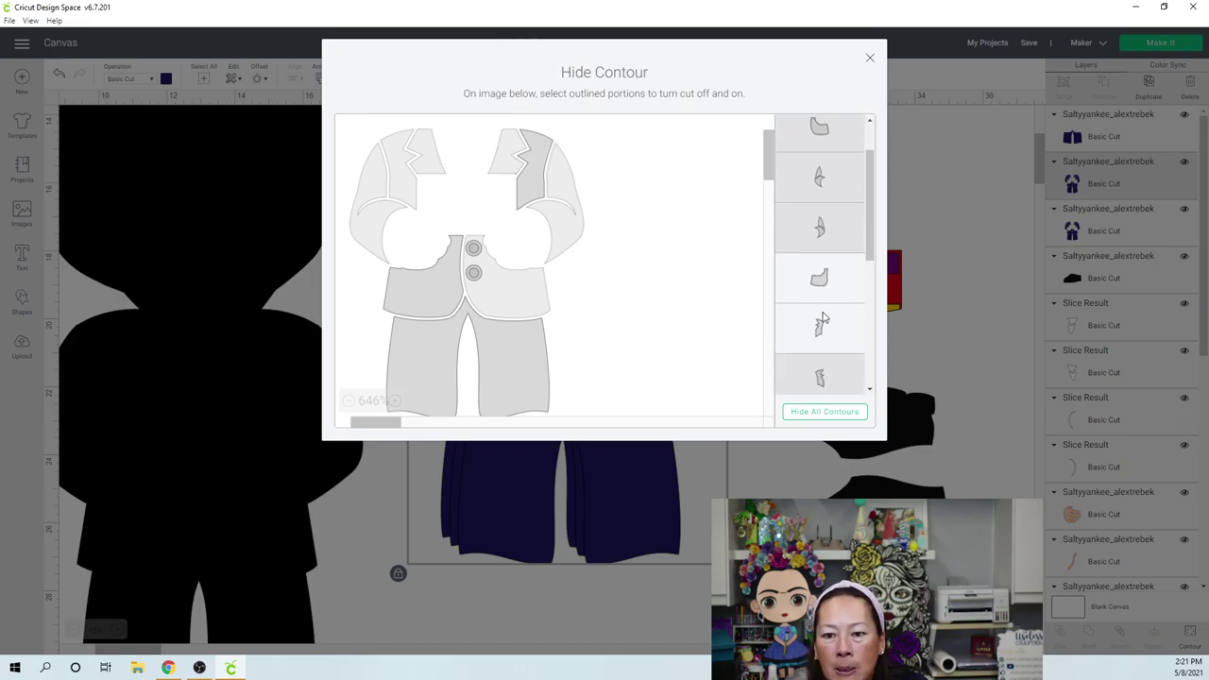
click(821, 374)
click(821, 374)
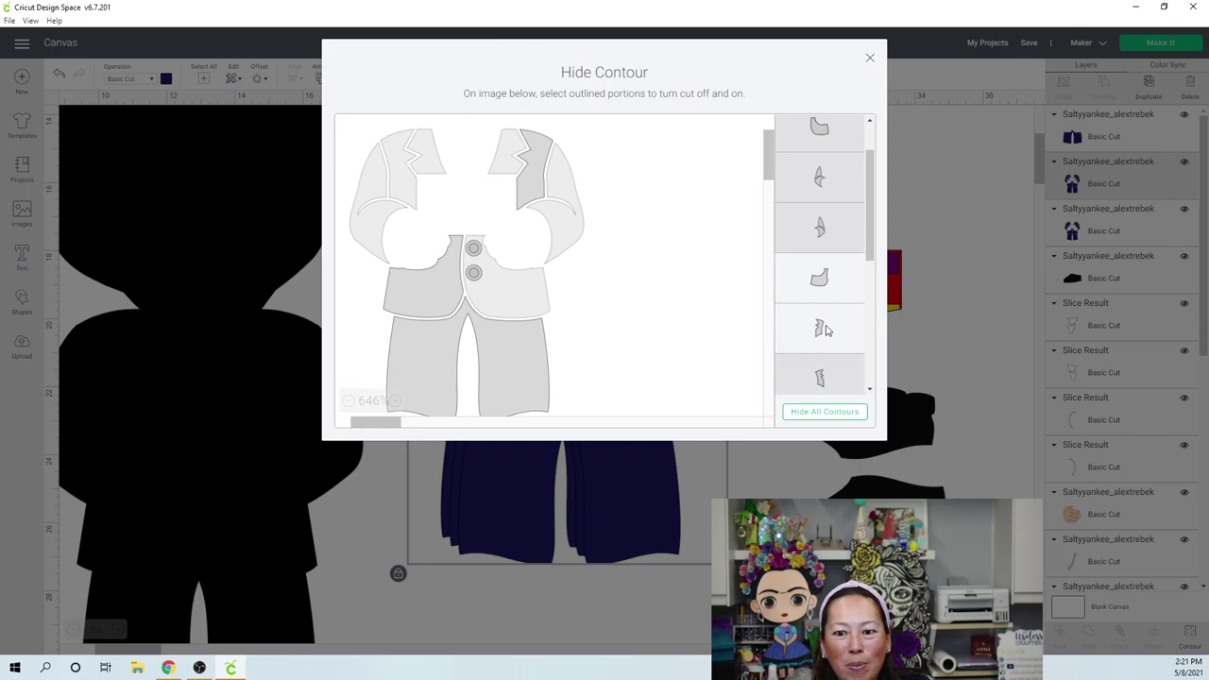
click(541, 257)
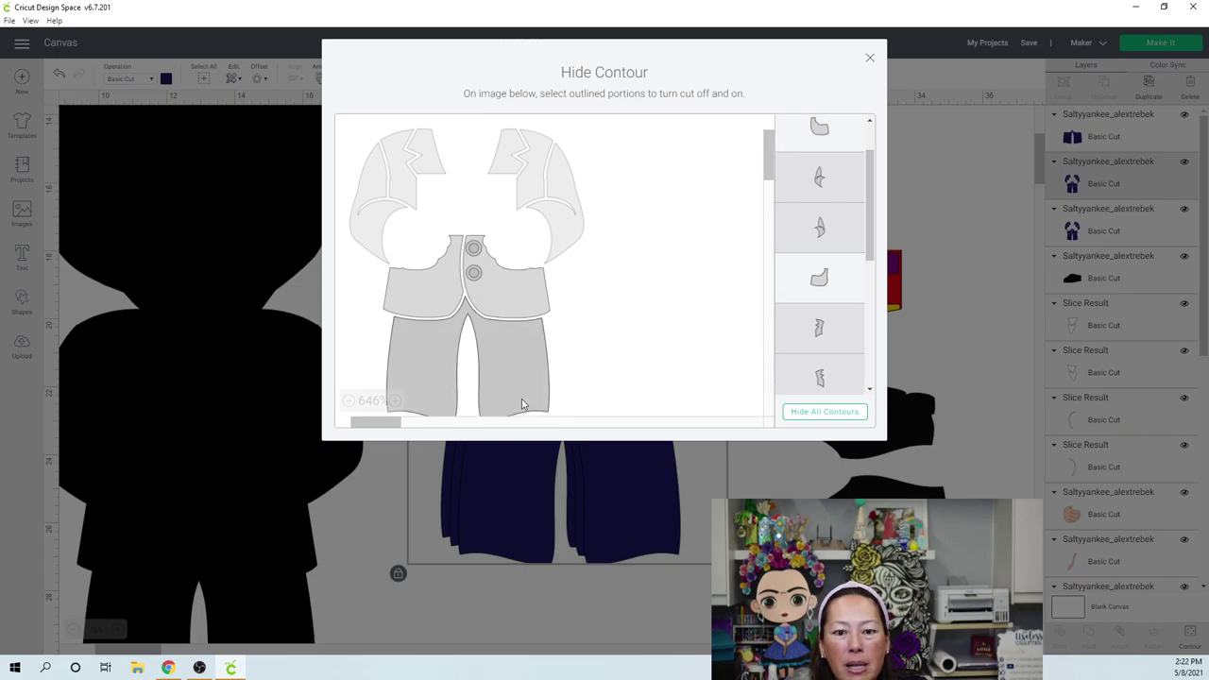
click(870, 57)
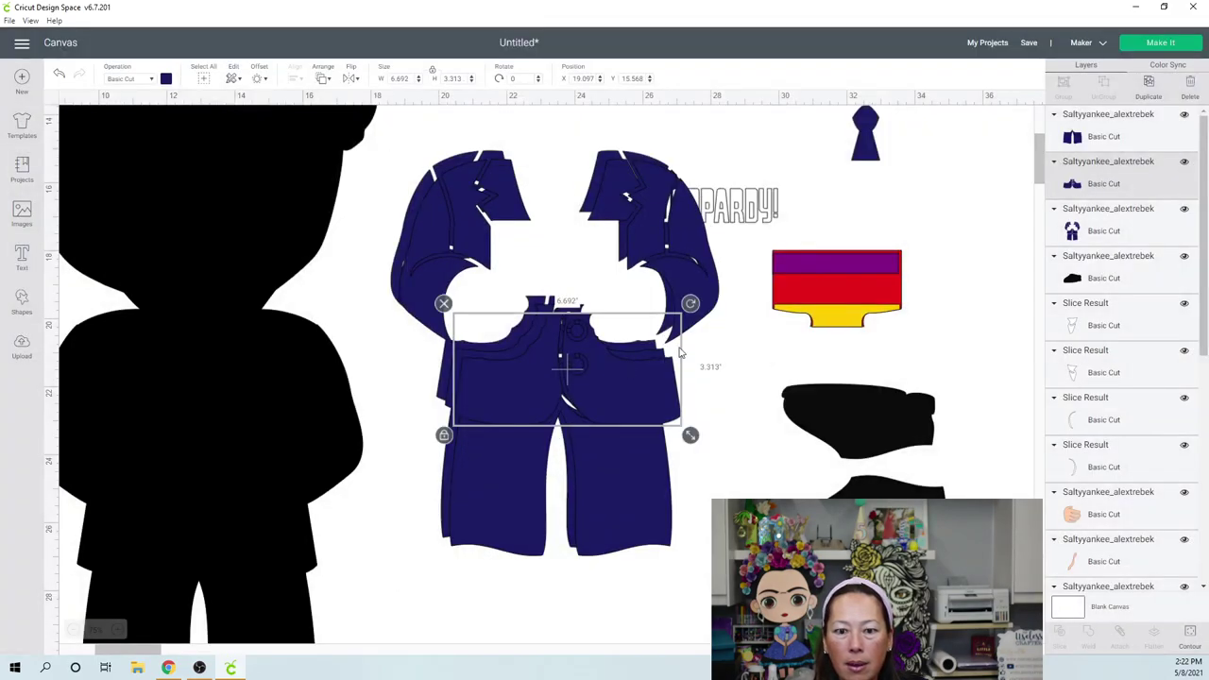
Move the vest piece aside and hide all contours on another jacket copy.
drag(608, 376, 890, 511)
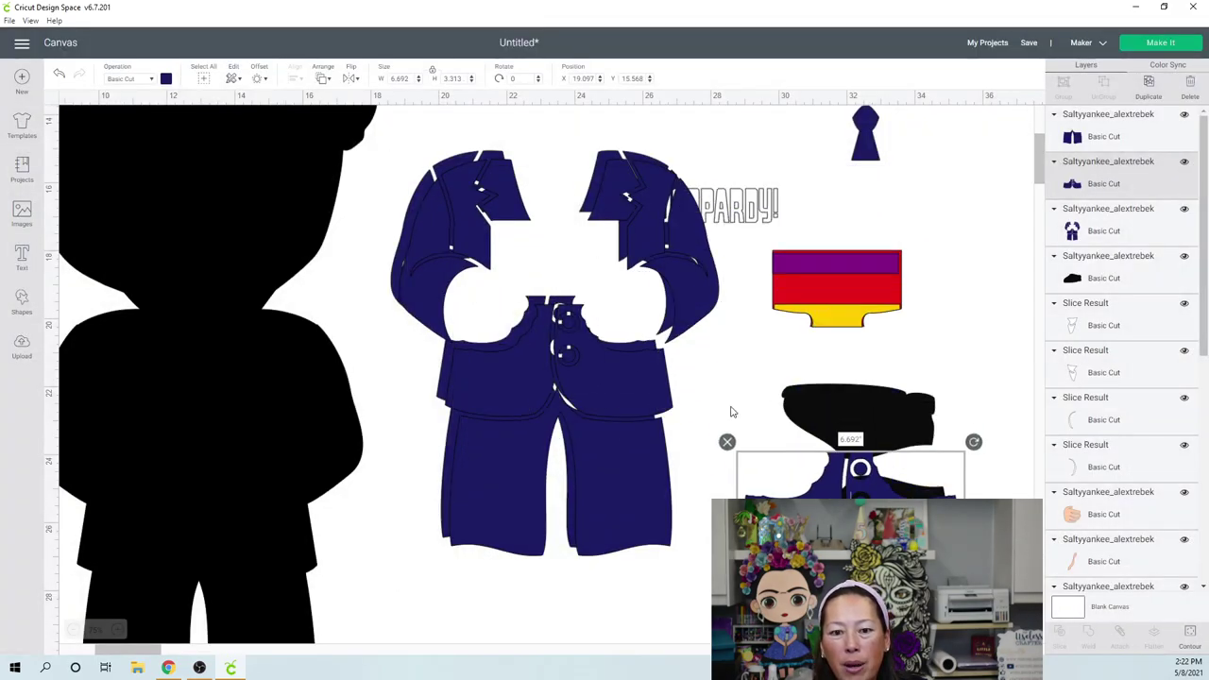
drag(621, 382, 490, 475)
click(1190, 631)
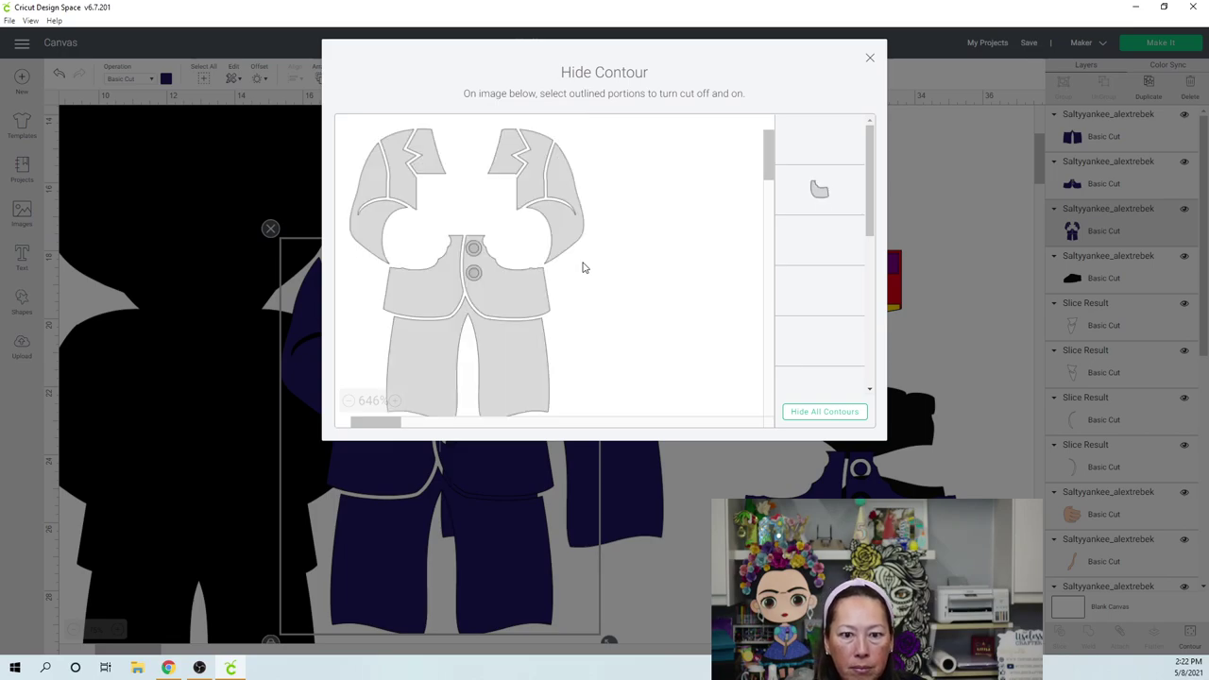
click(824, 411)
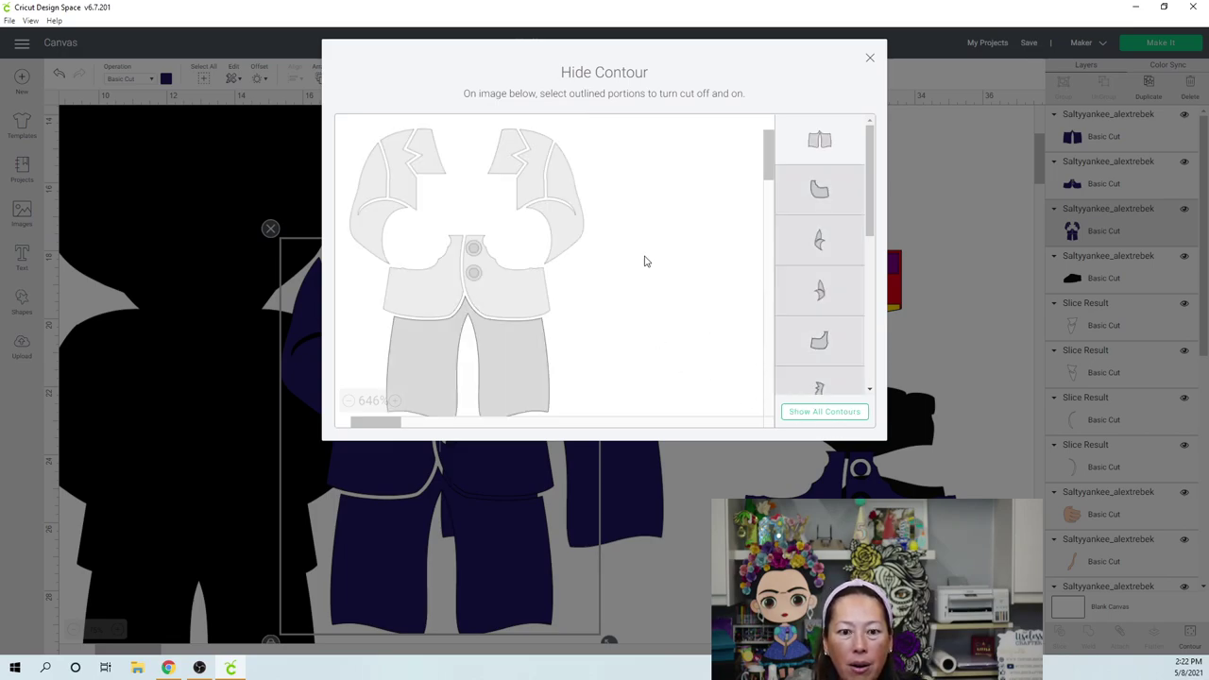
Re-enable the right sleeve contour and move the 3.85 by 5.41 inch right arm onto the flag.
click(511, 155)
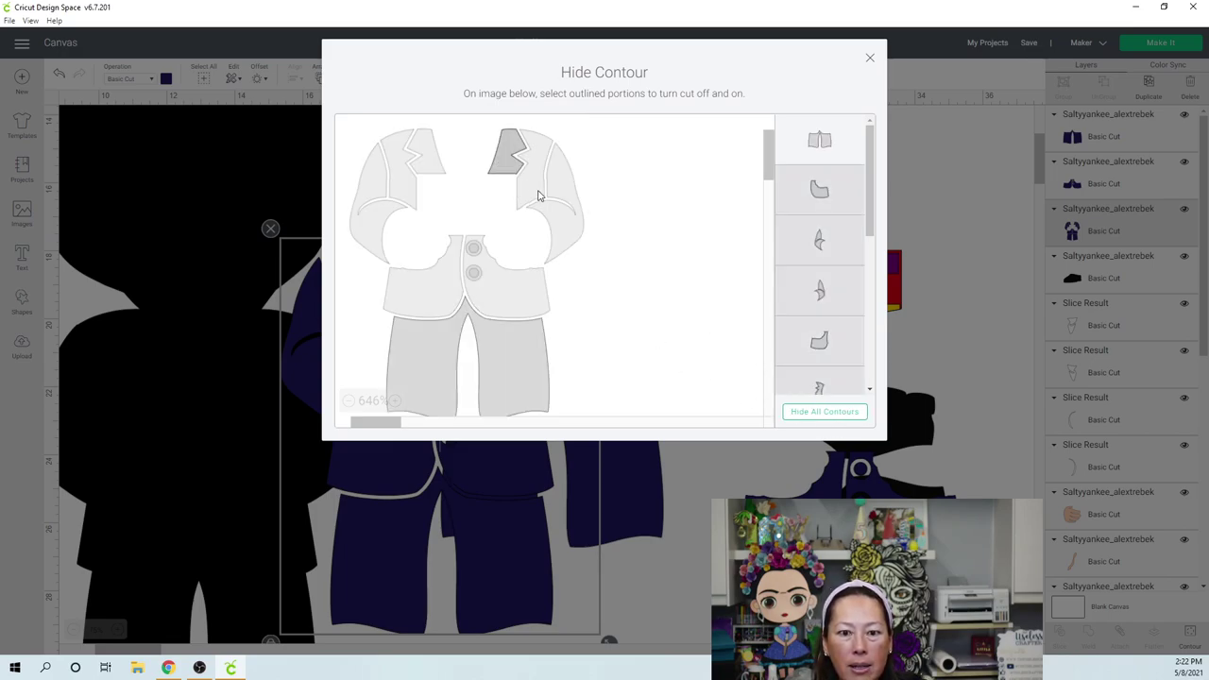
click(548, 140)
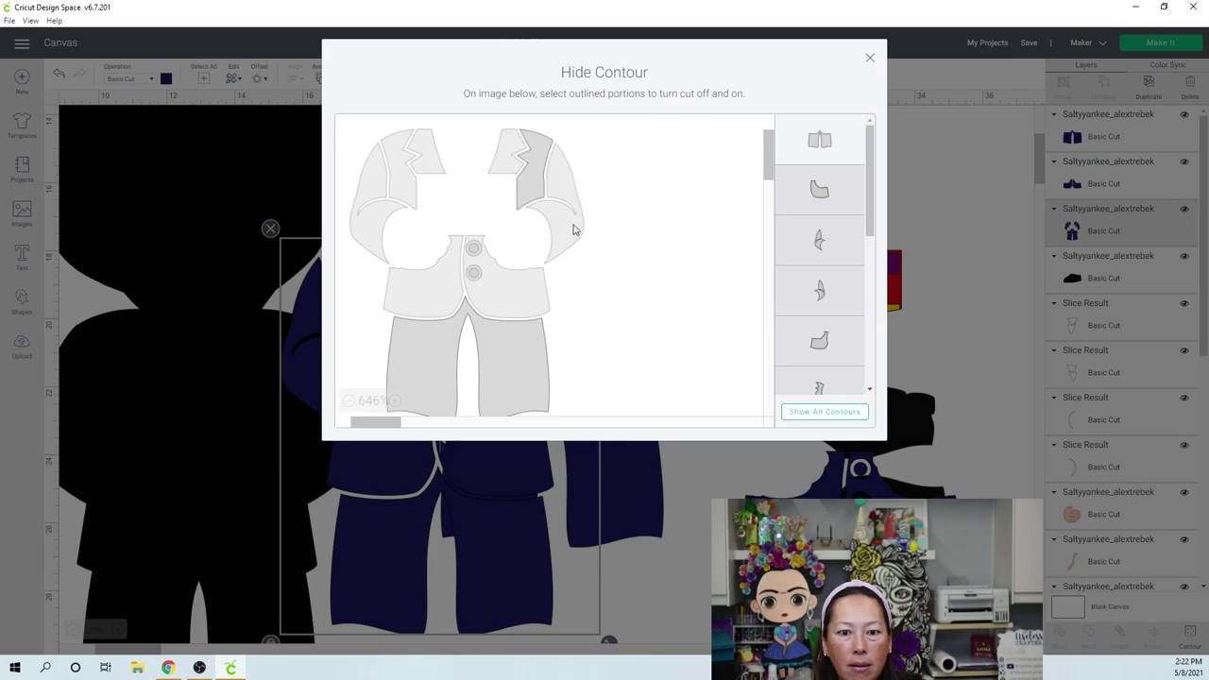
click(554, 249)
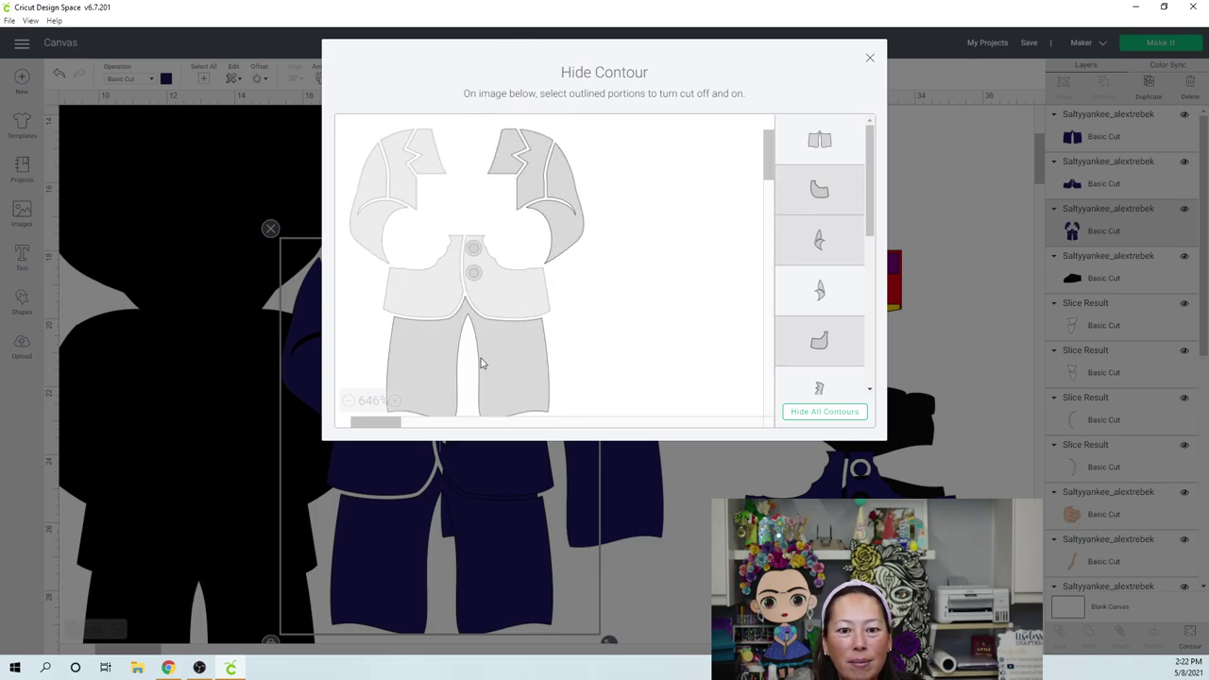
click(870, 59)
click(529, 283)
drag(529, 283, 994, 236)
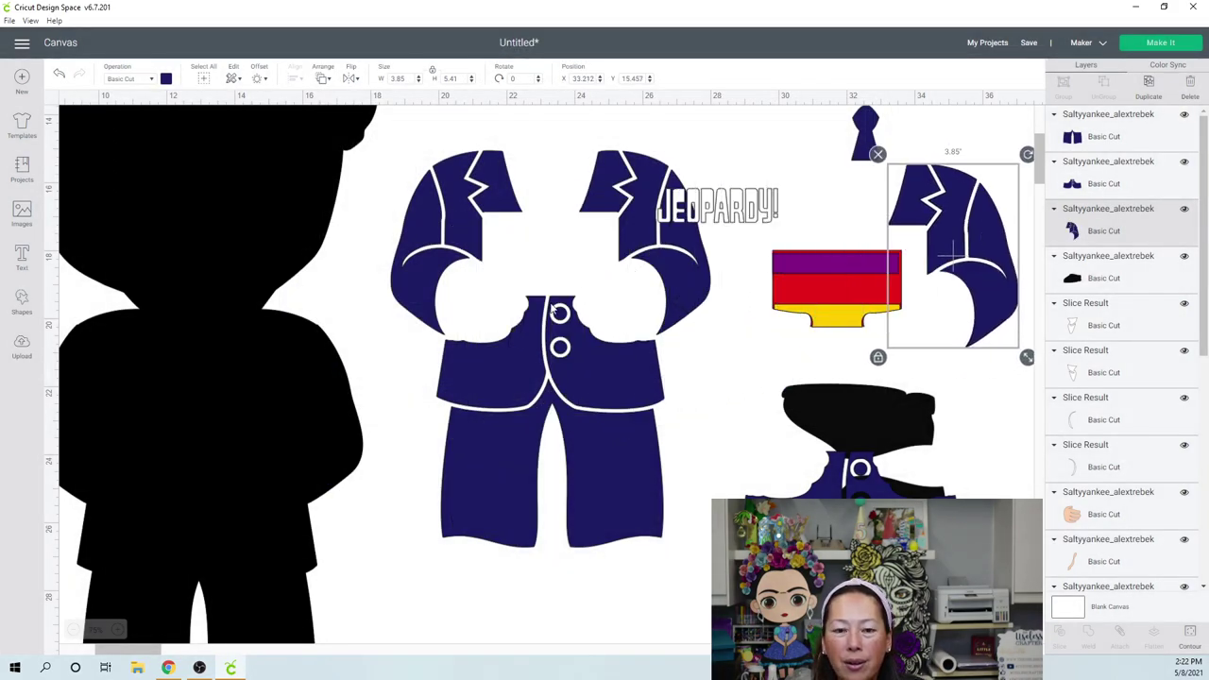
Trim a suit copy to its left lapel and sleeve (3.86 by 5.41 inches) and place it beside the right arm.
click(550, 346)
click(1190, 635)
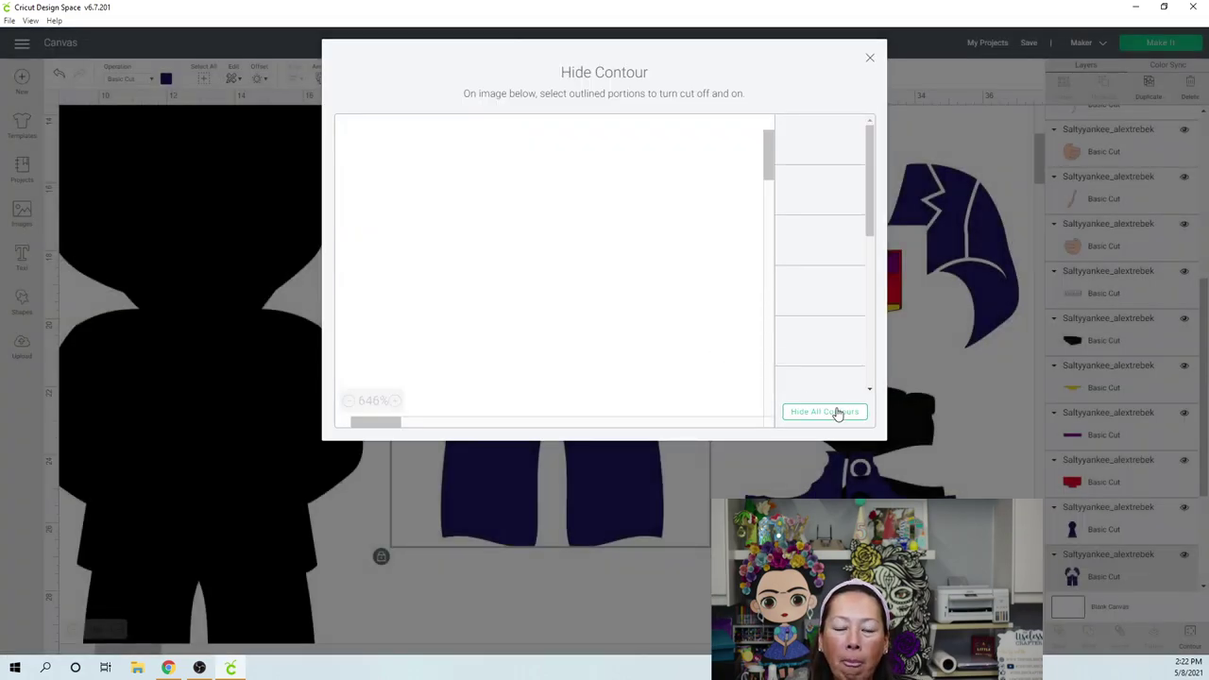
click(837, 413)
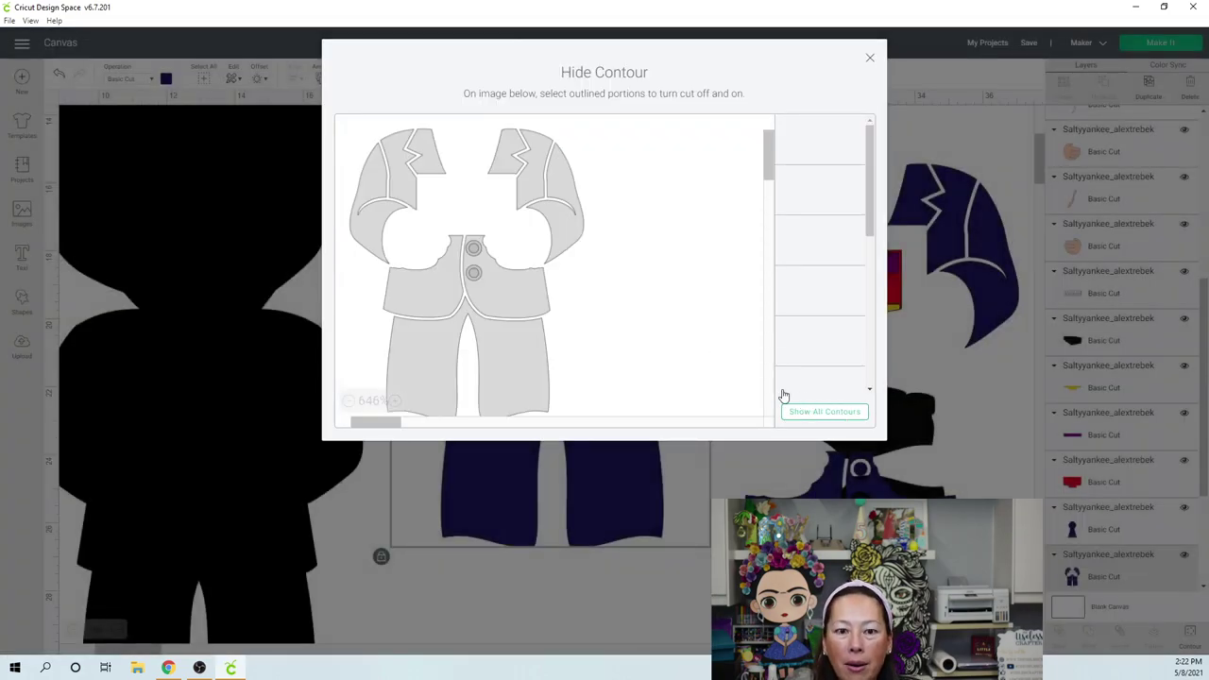
click(362, 225)
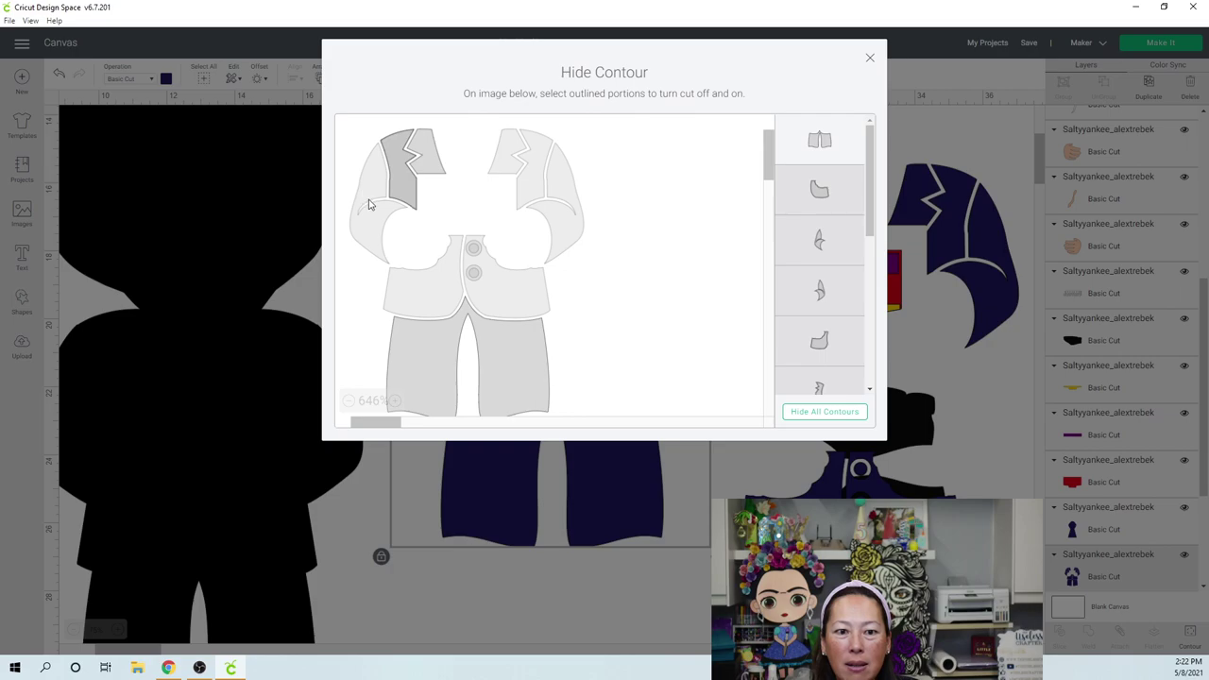
click(357, 232)
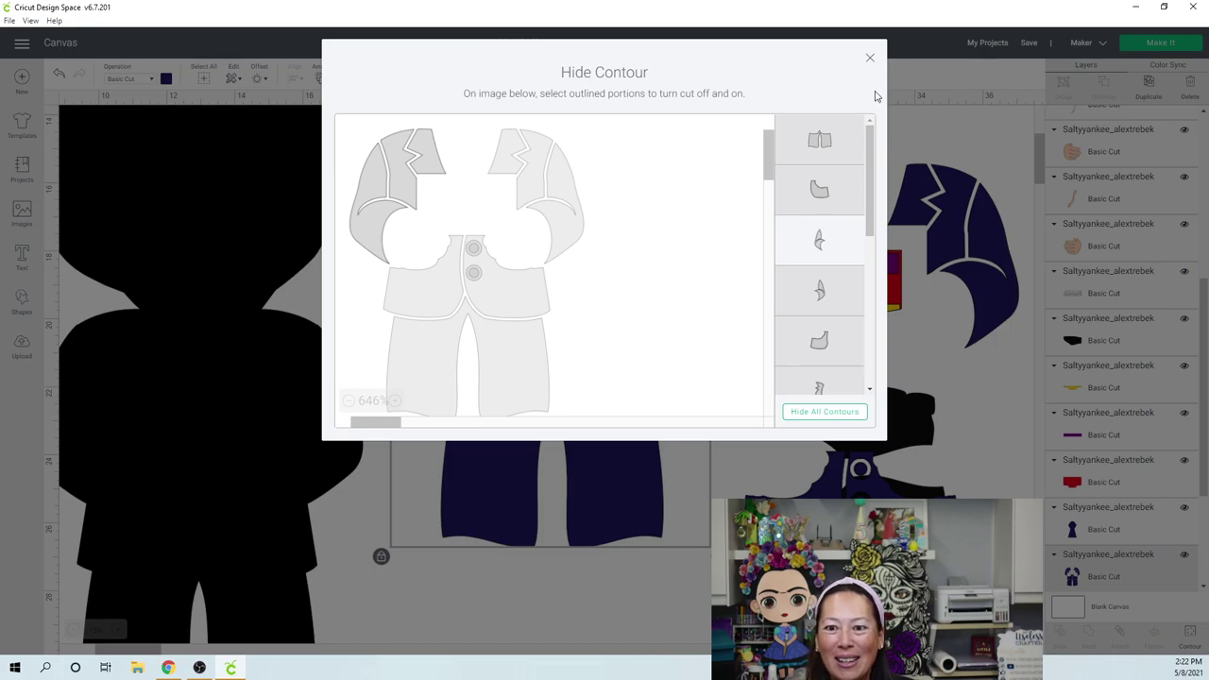
click(870, 57)
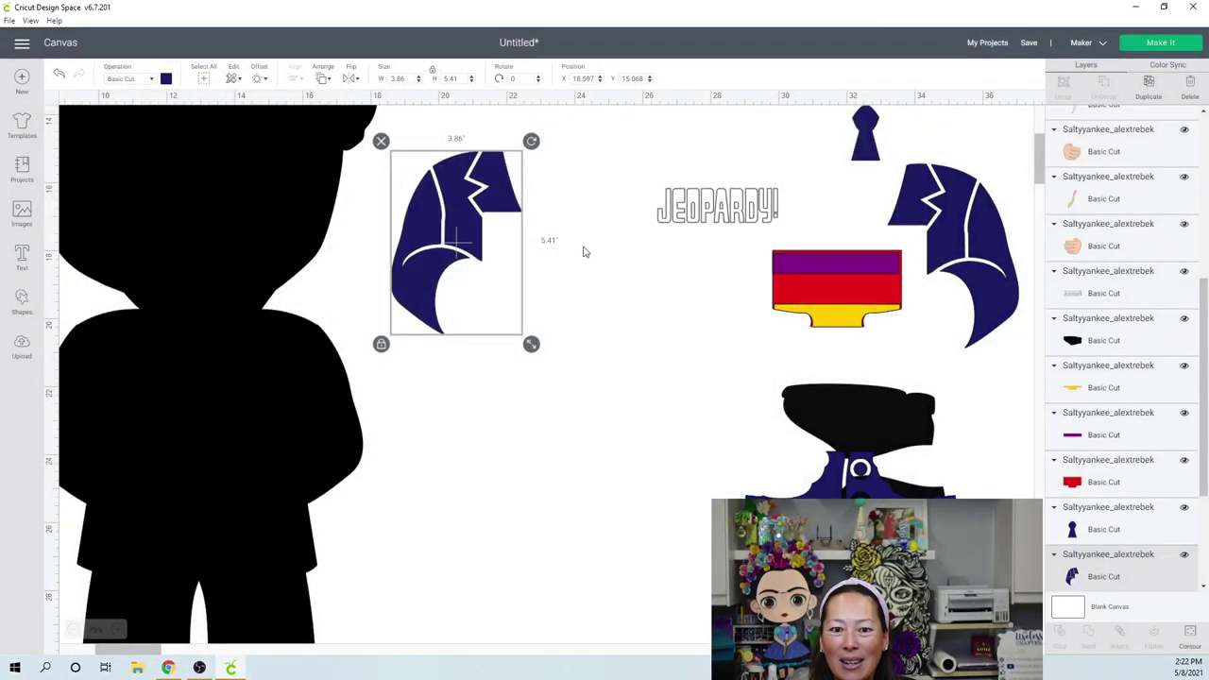
drag(470, 214, 975, 279)
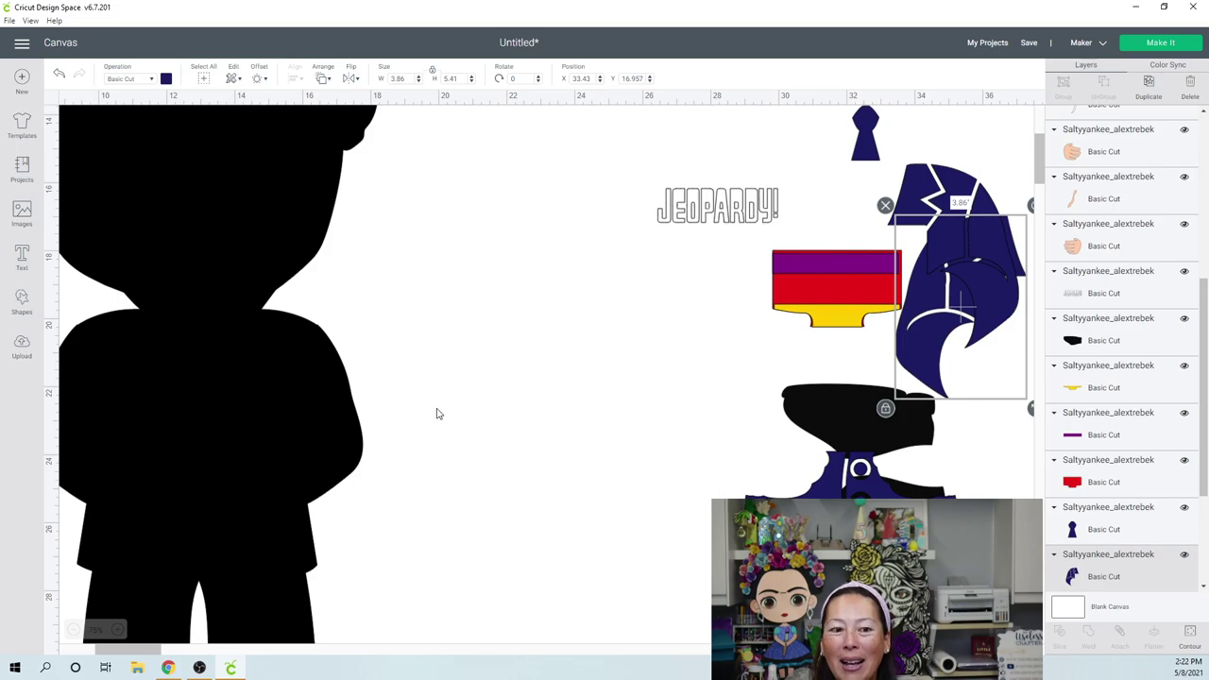
click(71, 630)
click(71, 630)
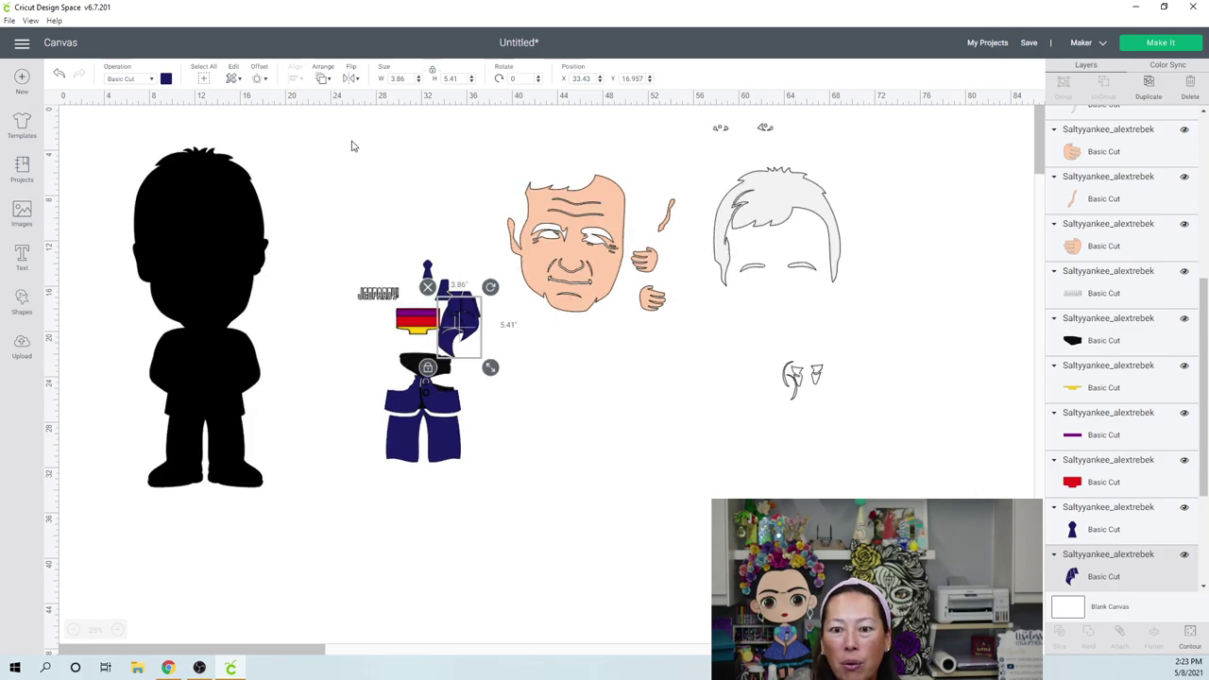
Duplicate the face, hide all its inner contours, and colour the outline copy black.
click(552, 199)
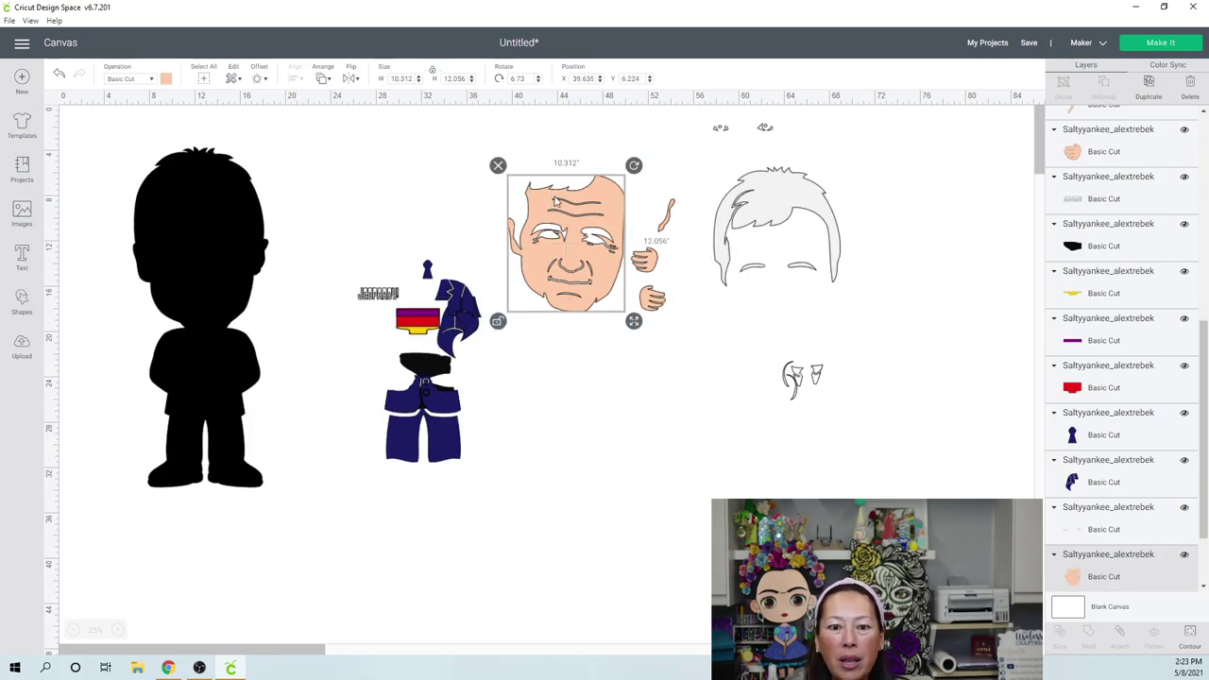
drag(555, 199, 570, 224)
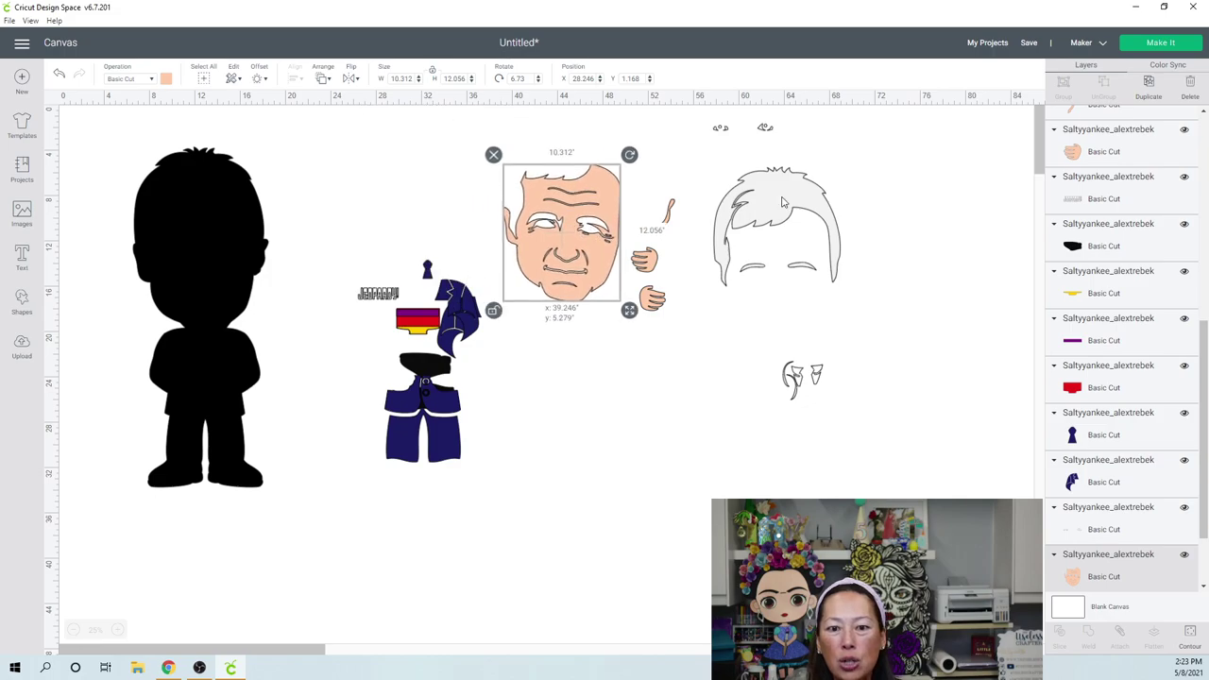
click(1141, 95)
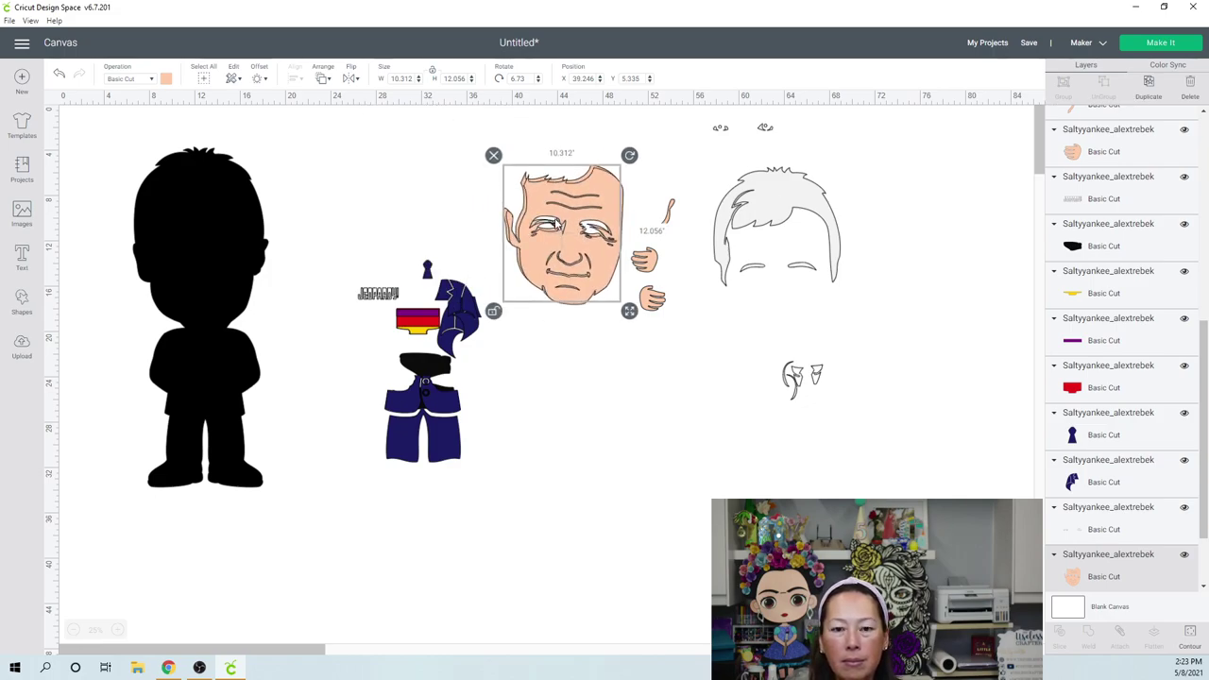
drag(563, 248, 613, 431)
click(1189, 633)
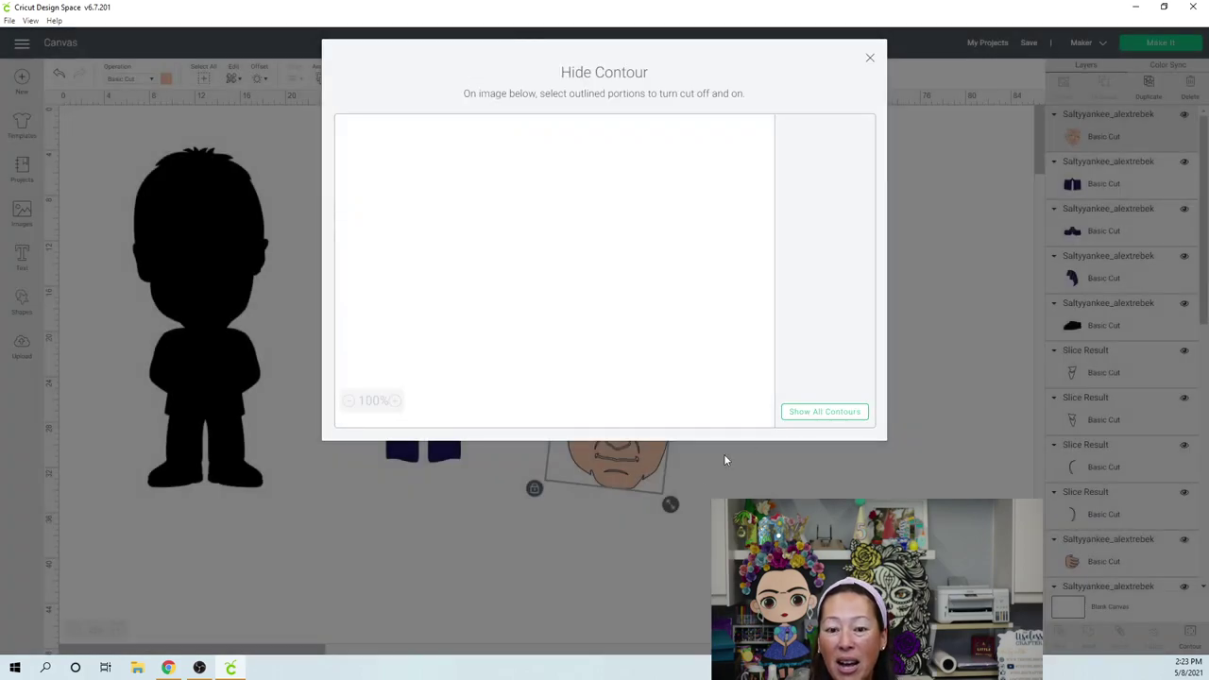
click(809, 416)
click(871, 61)
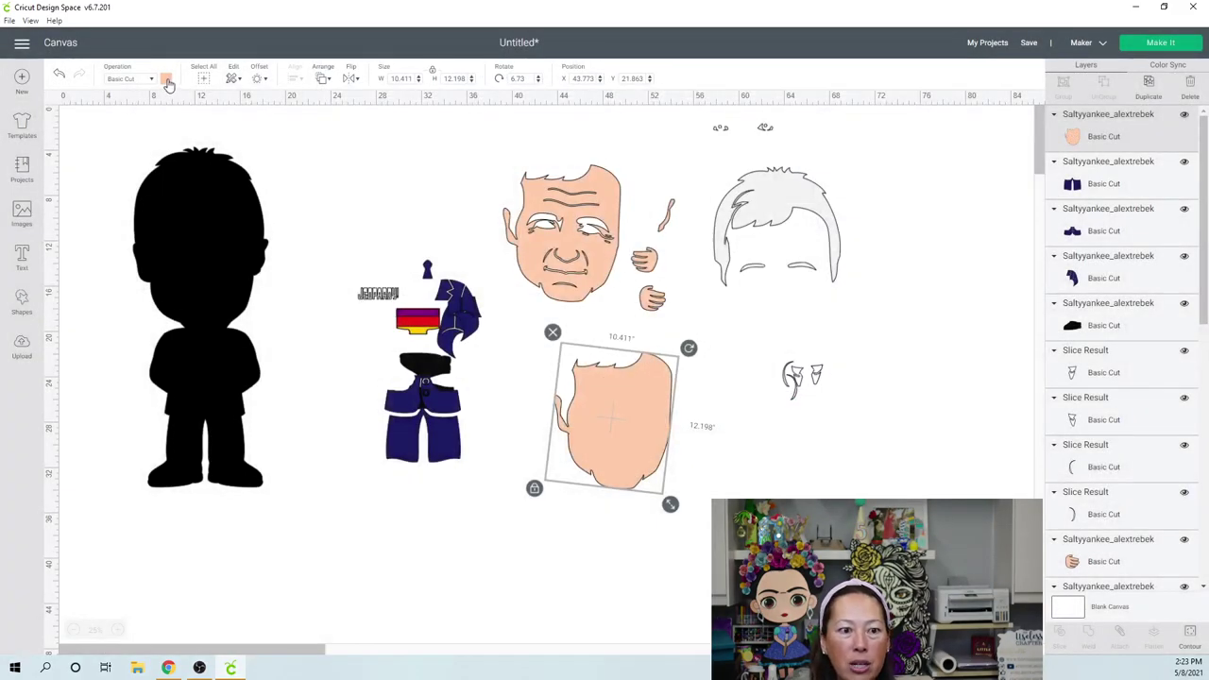
click(167, 80)
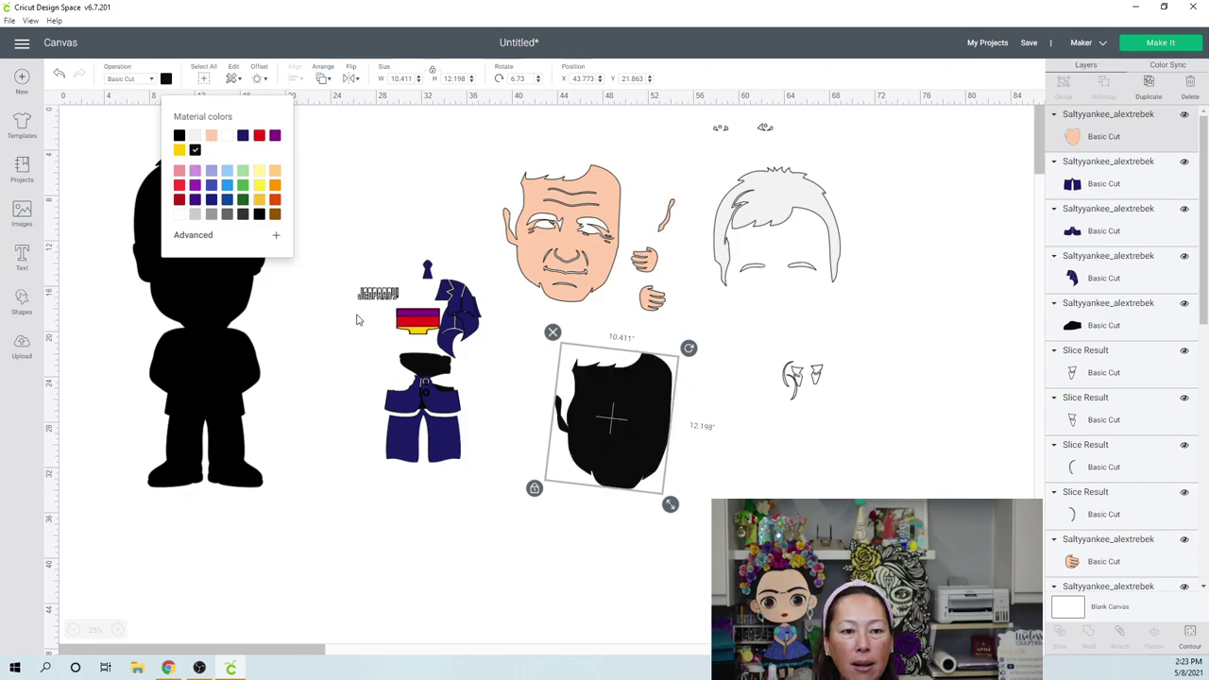
click(194, 150)
click(572, 247)
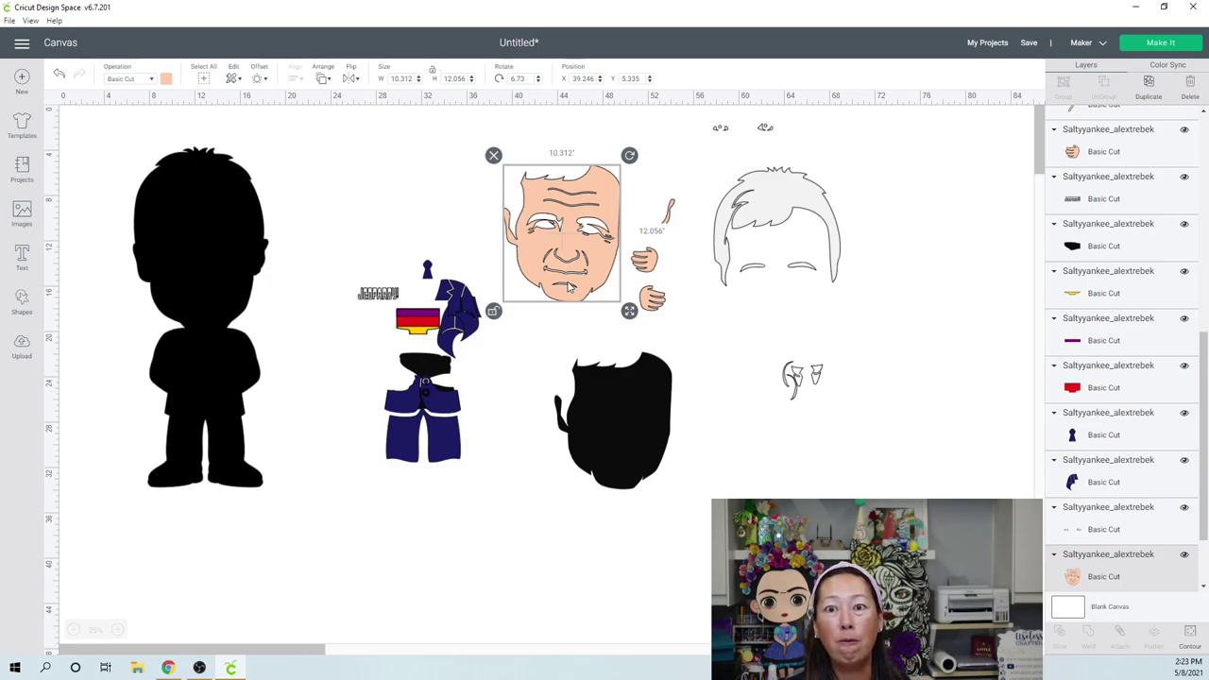
Position the black head shape under the white hair outline.
click(606, 384)
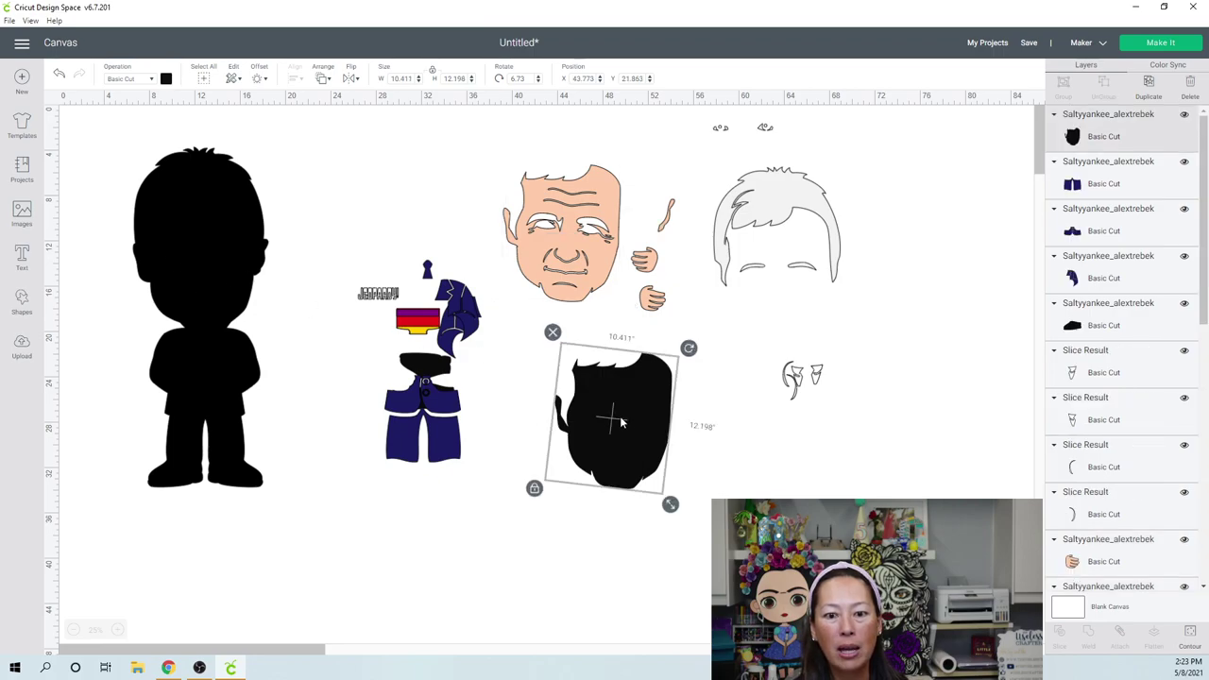
drag(623, 423, 553, 393)
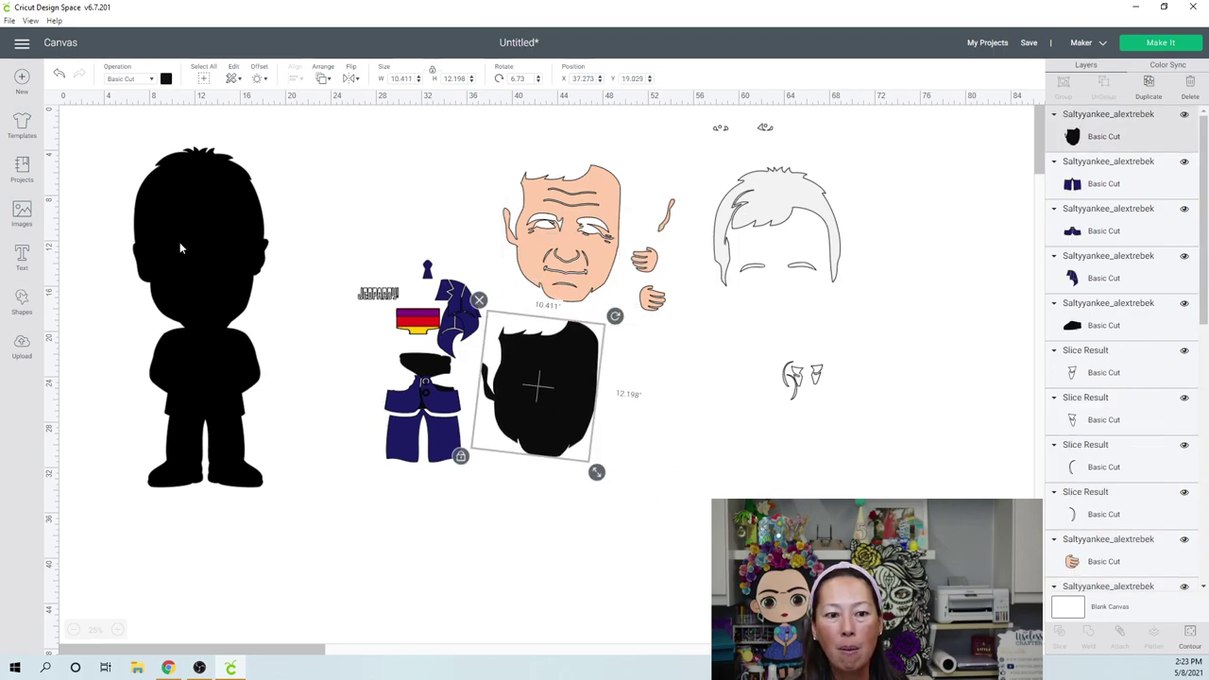
click(598, 215)
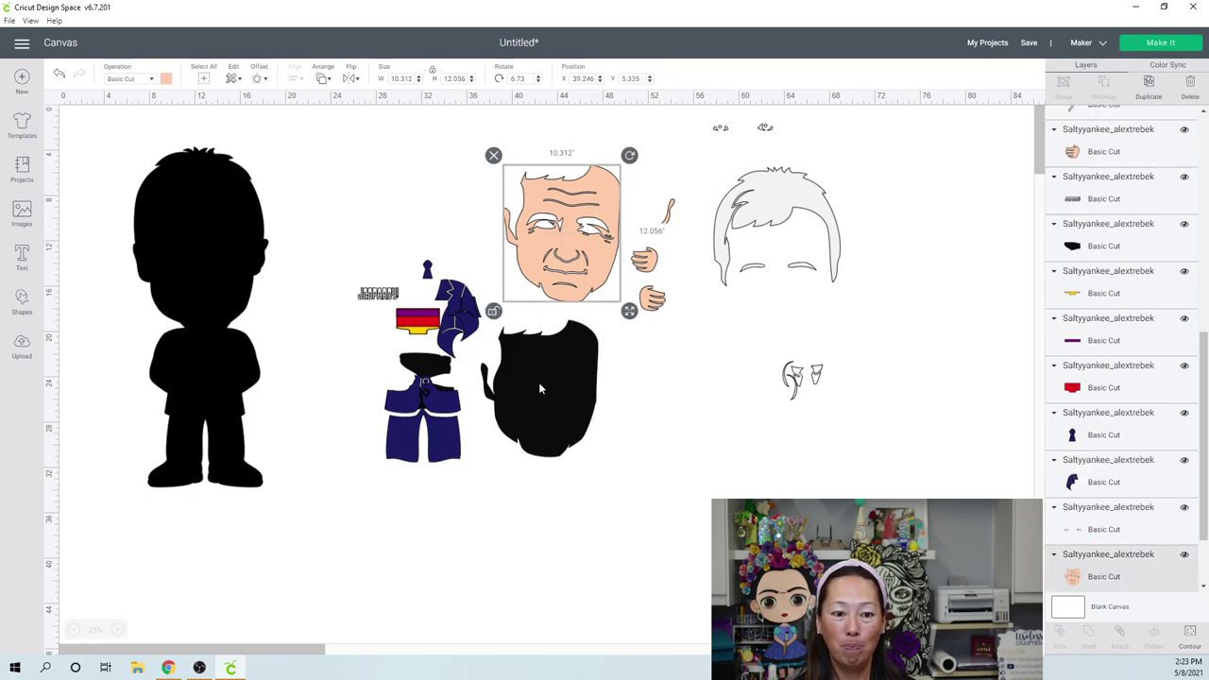
drag(540, 388, 732, 331)
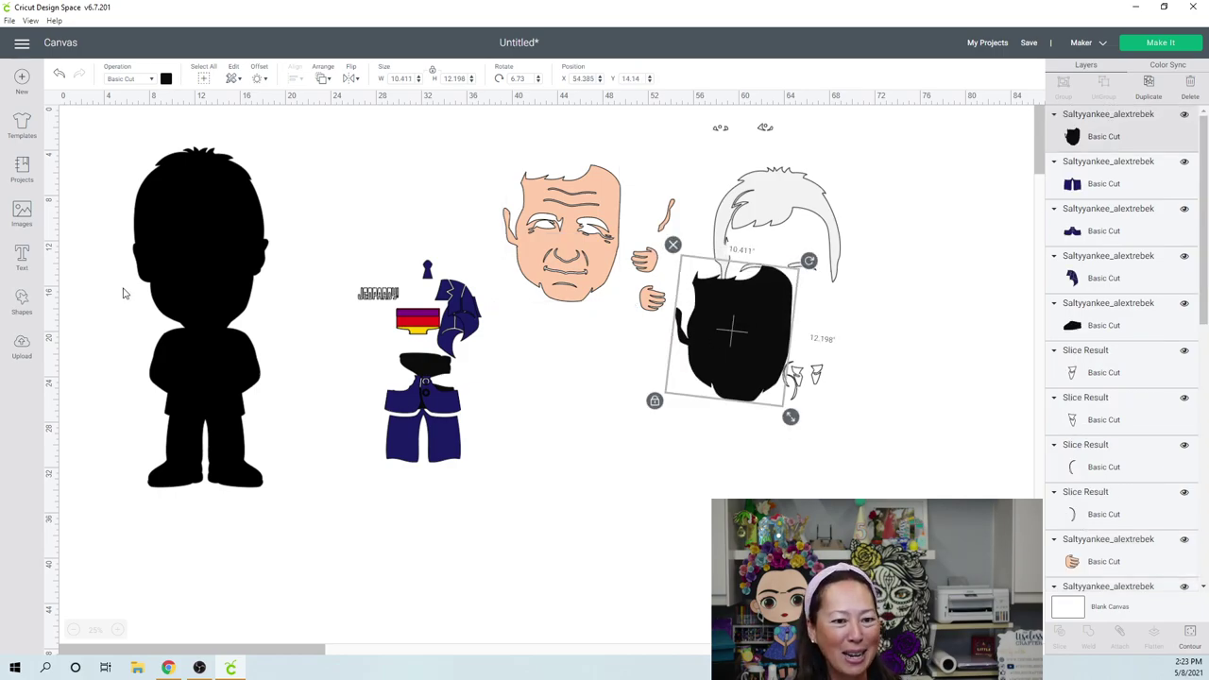
click(166, 216)
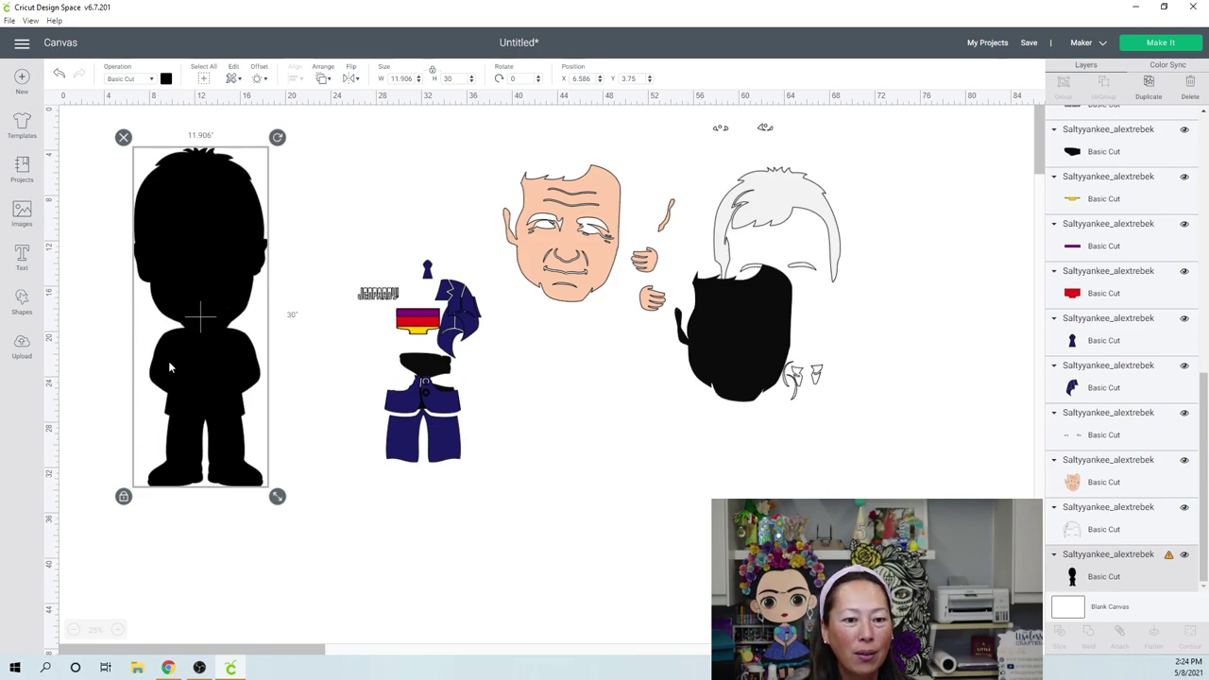
Add a square and unlock its proportions to size it 12 by 11 inches.
click(21, 302)
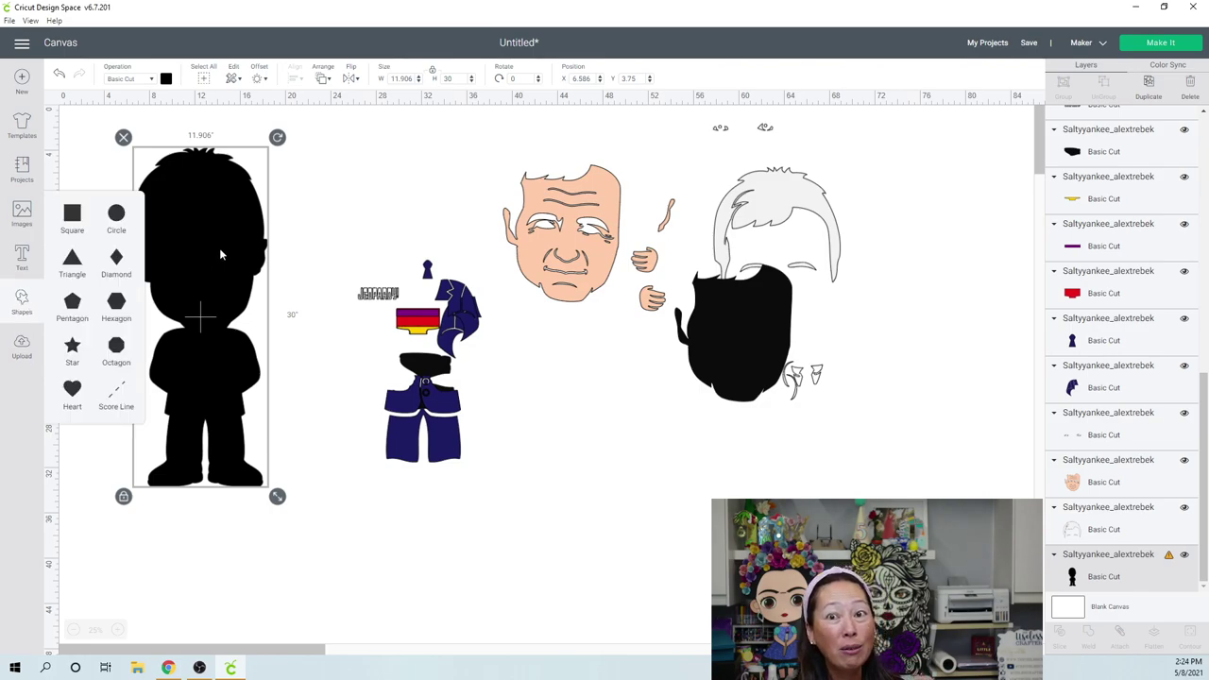
click(70, 217)
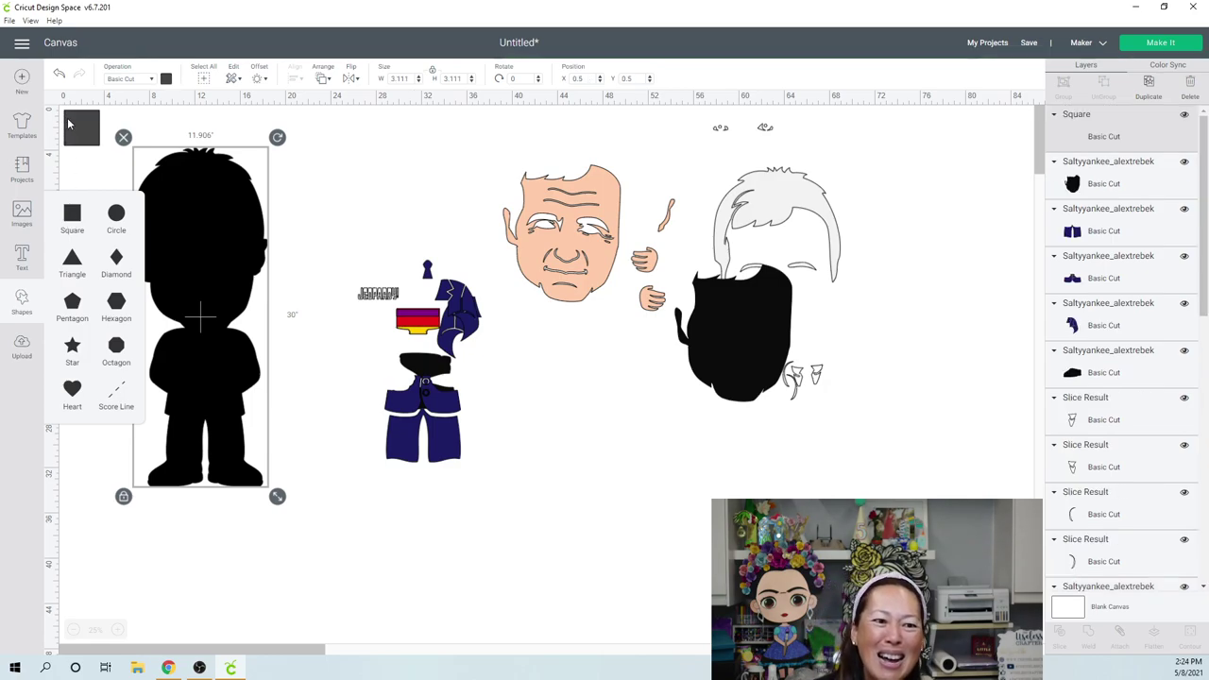
drag(242, 172, 449, 222)
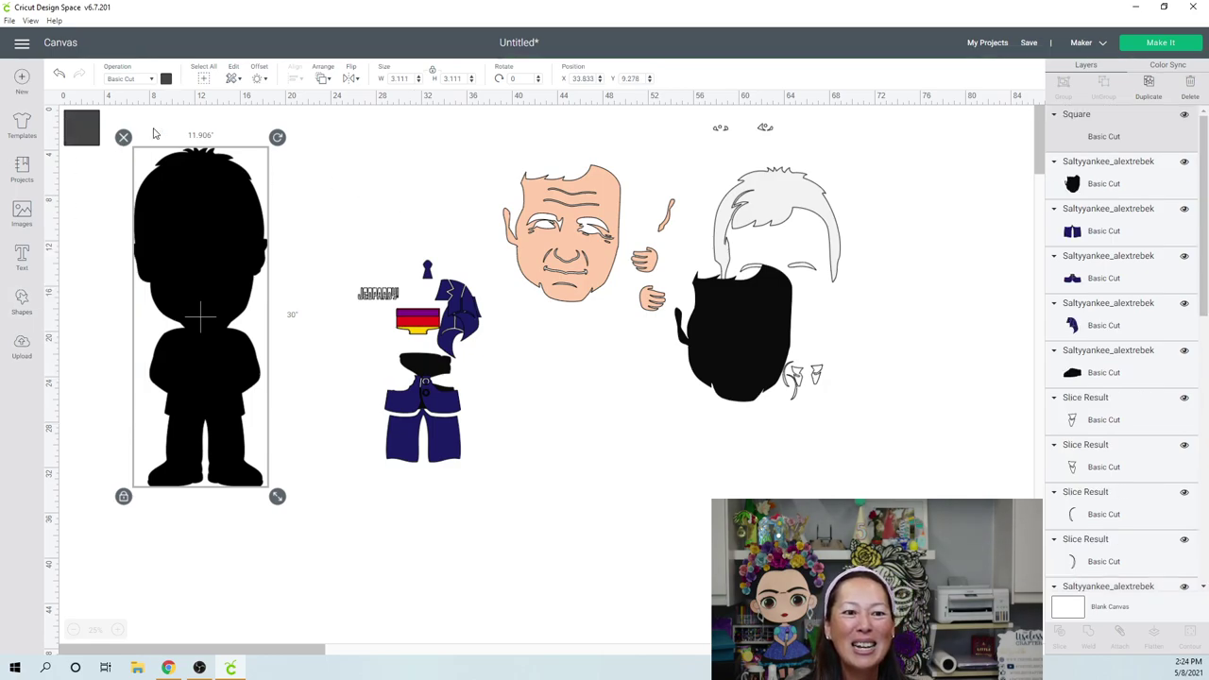
drag(93, 127, 264, 204)
drag(464, 227, 349, 167)
click(318, 193)
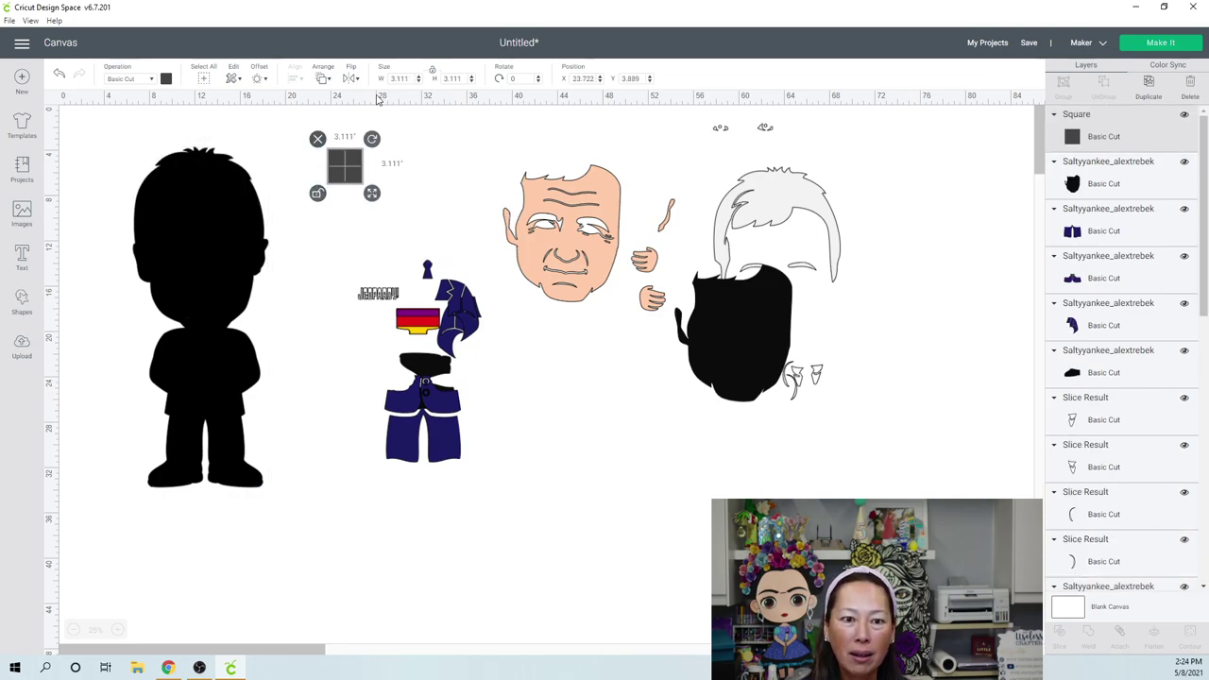
click(400, 78)
text(12)
key(Tab)
text(11)
key(Tab)
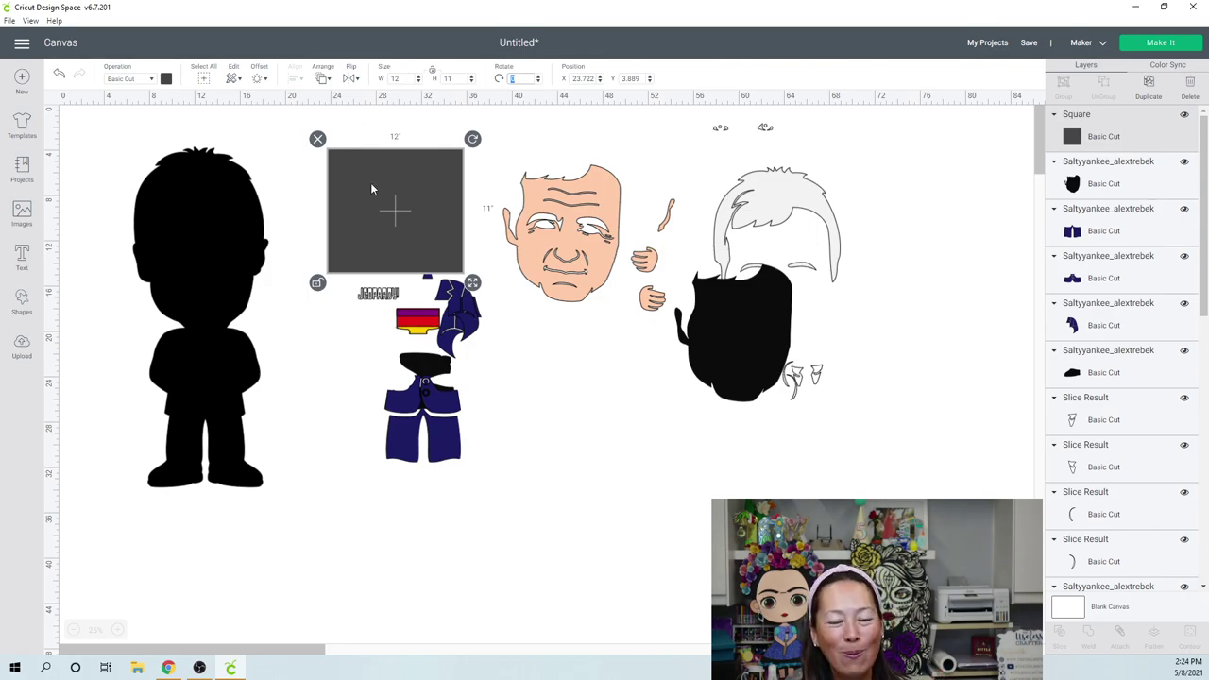
Position the square over the silhouette's head at X 7, Y 3.
drag(370, 188, 177, 179)
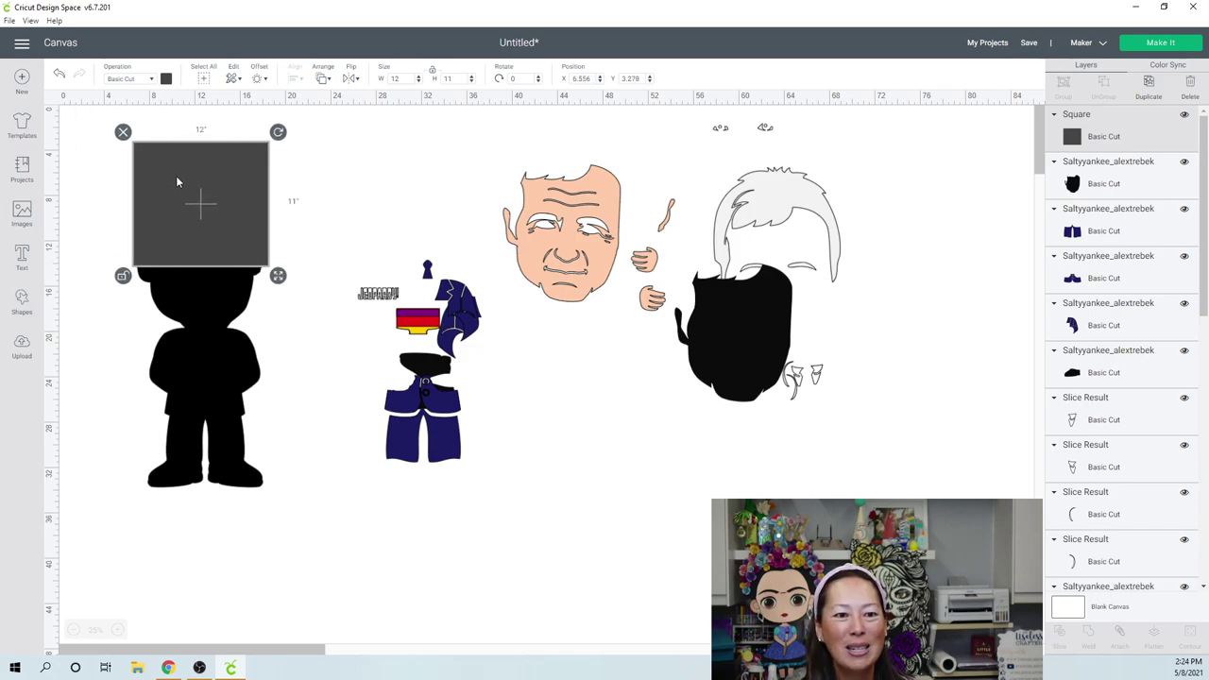
click(578, 79)
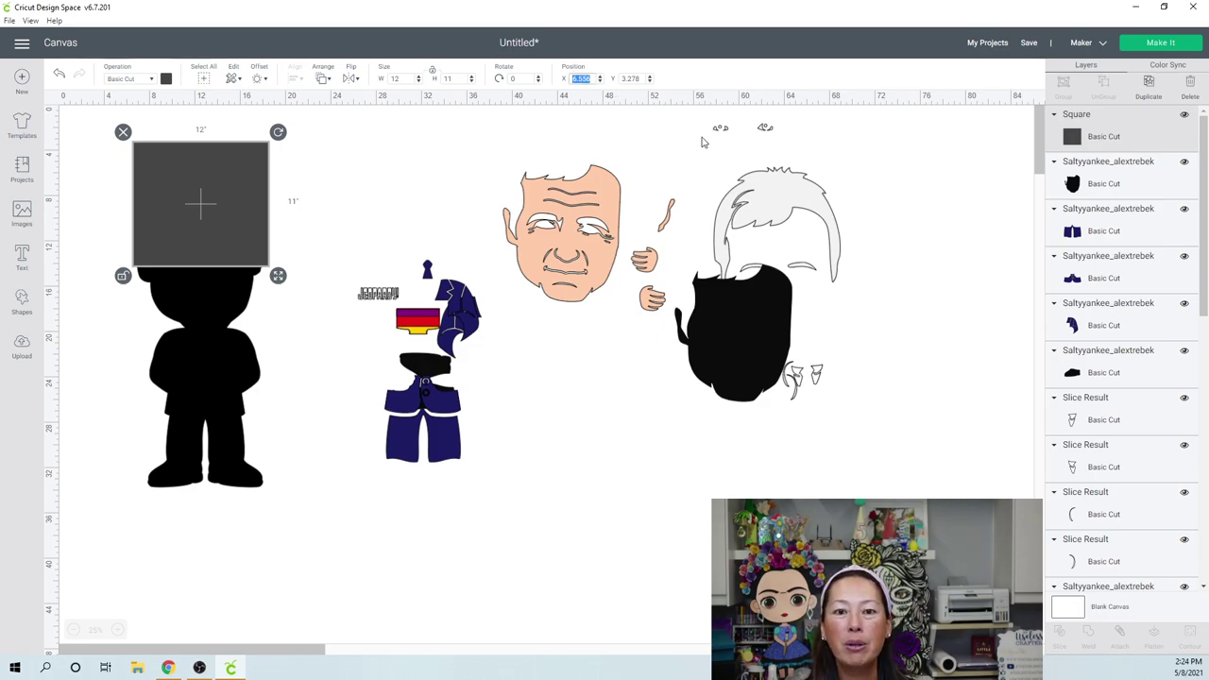
text(7)
key(Tab)
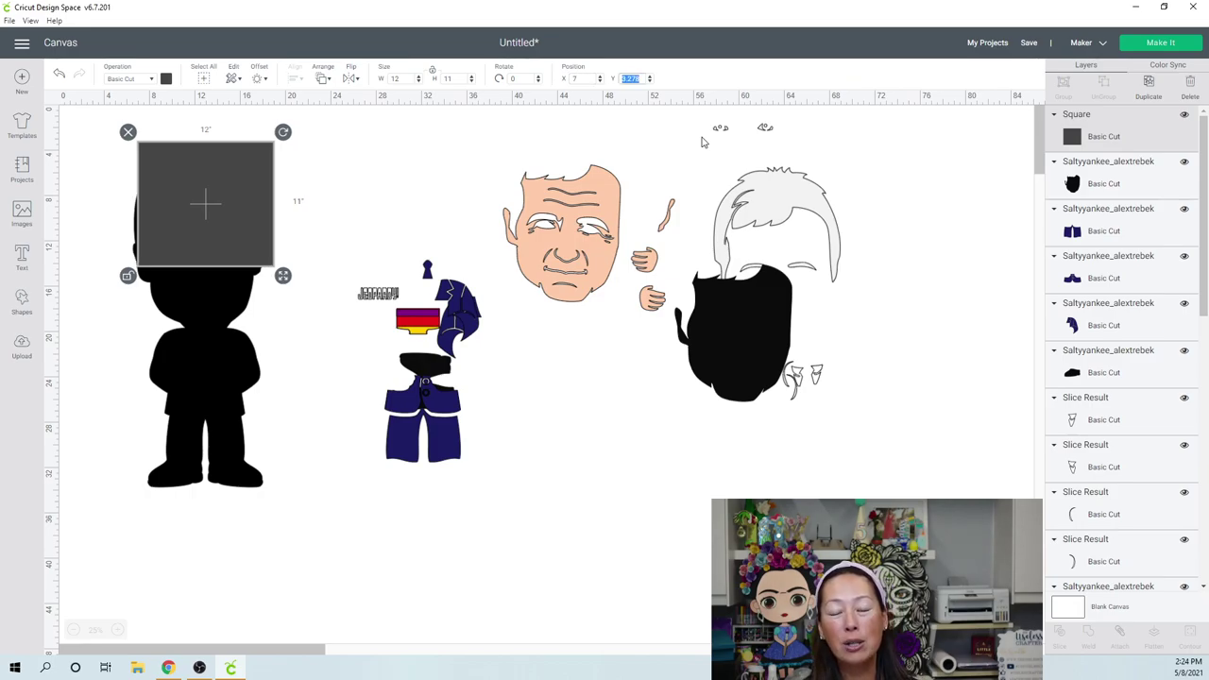
text(3)
key(Return)
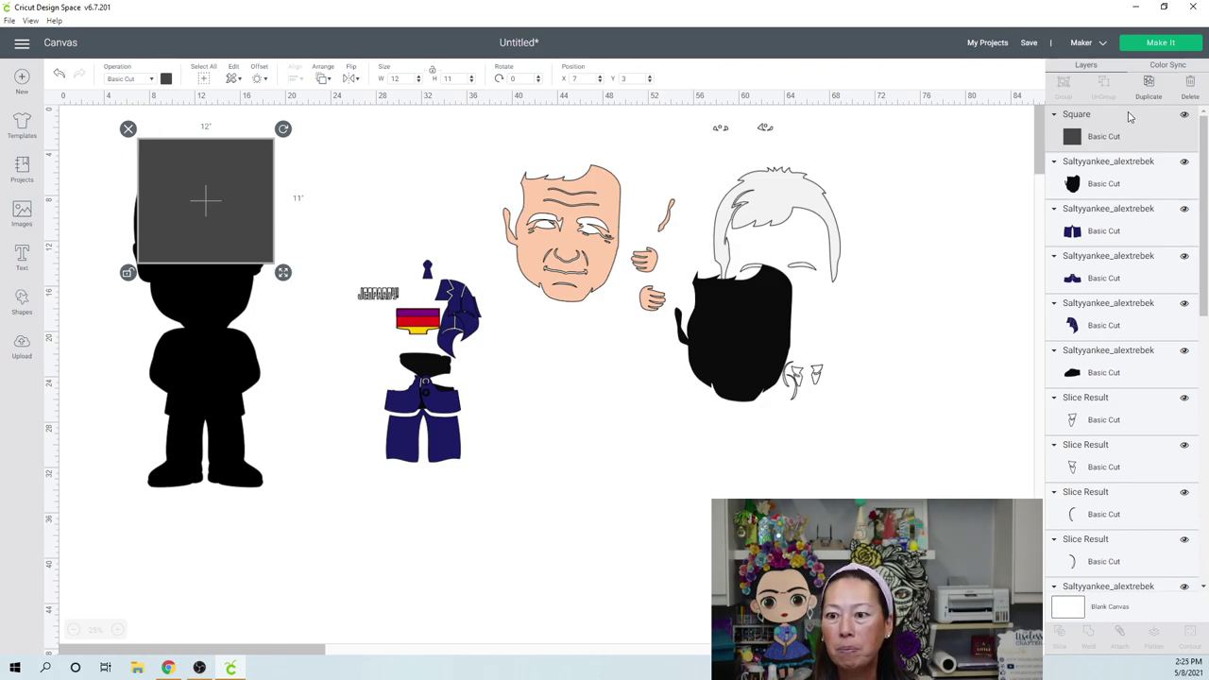
Duplicate the square and place the copy at X 7, Y 14 below the first.
key(ctrl+d)
drag(213, 176, 213, 309)
click(226, 220)
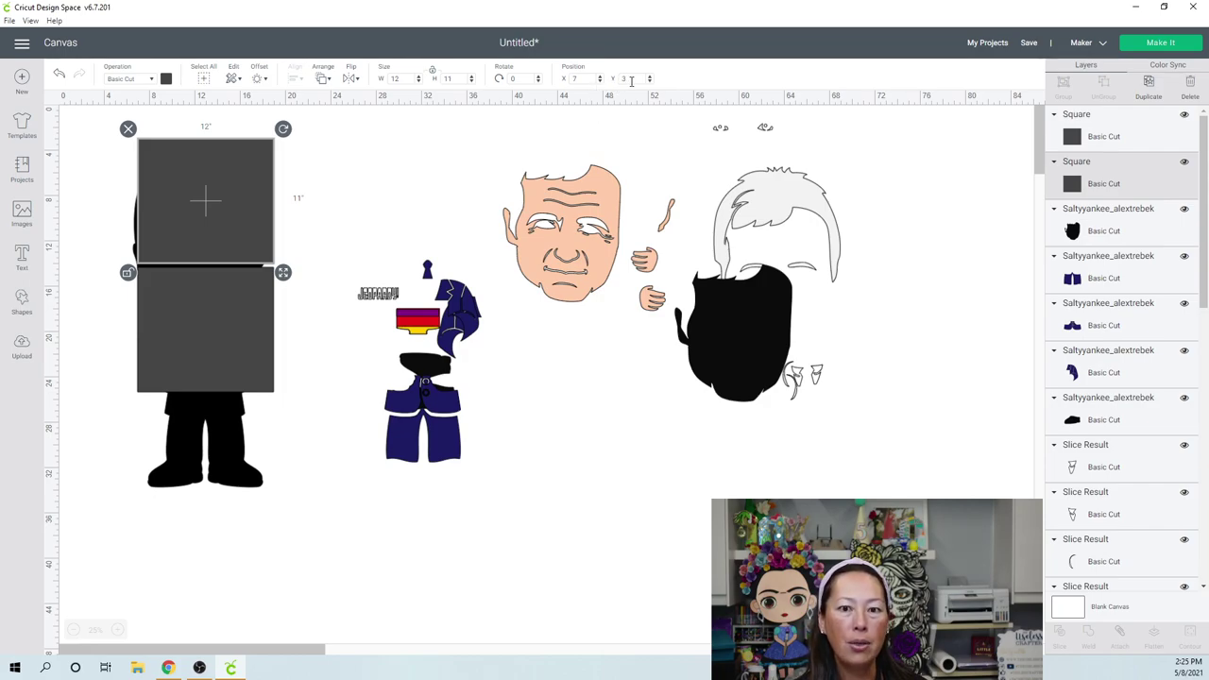
click(224, 328)
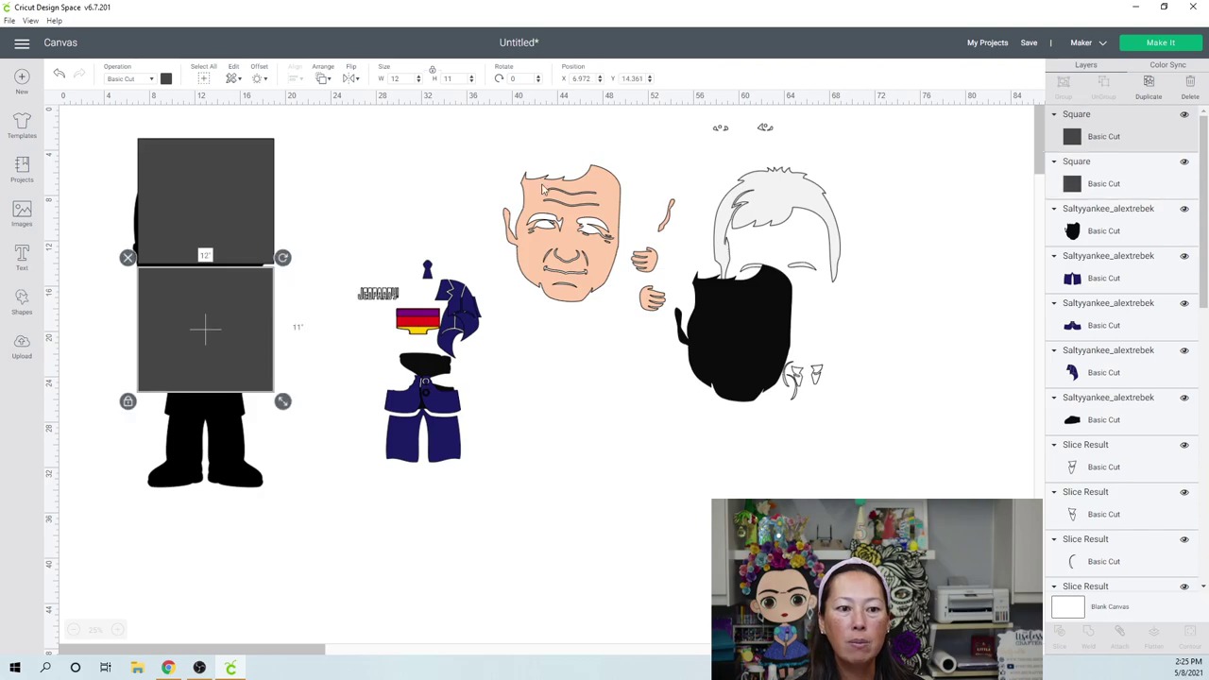
click(592, 78)
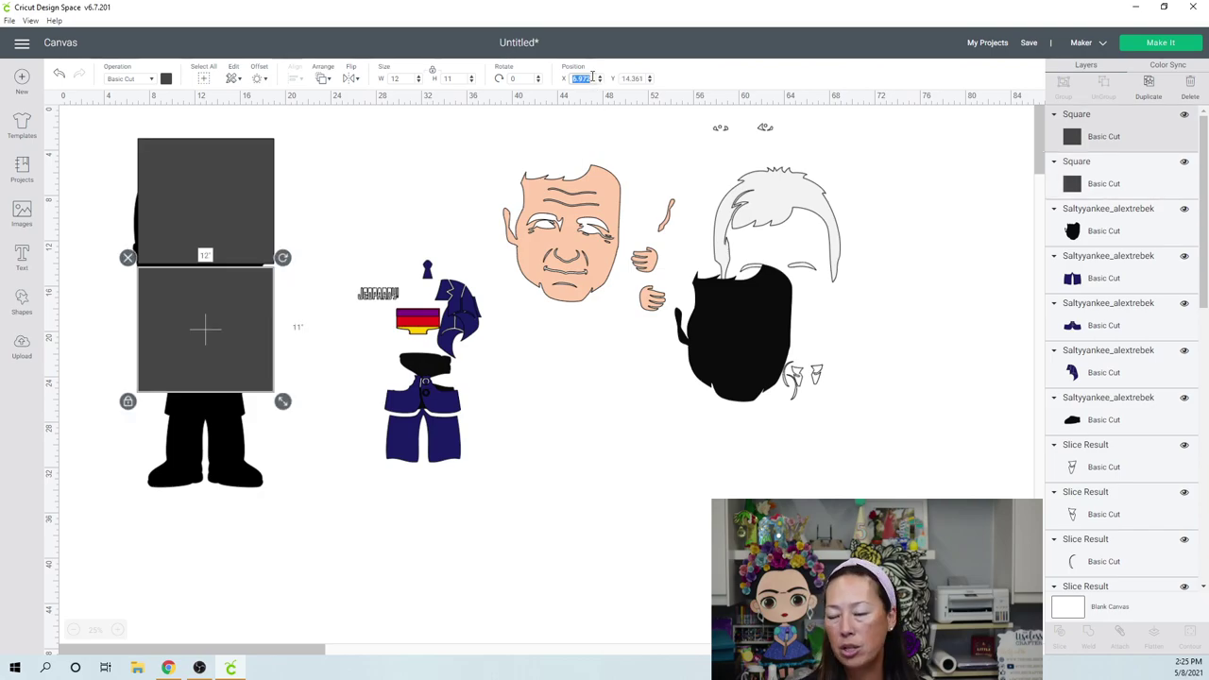
text(7)
key(Tab)
text(14)
key(Return)
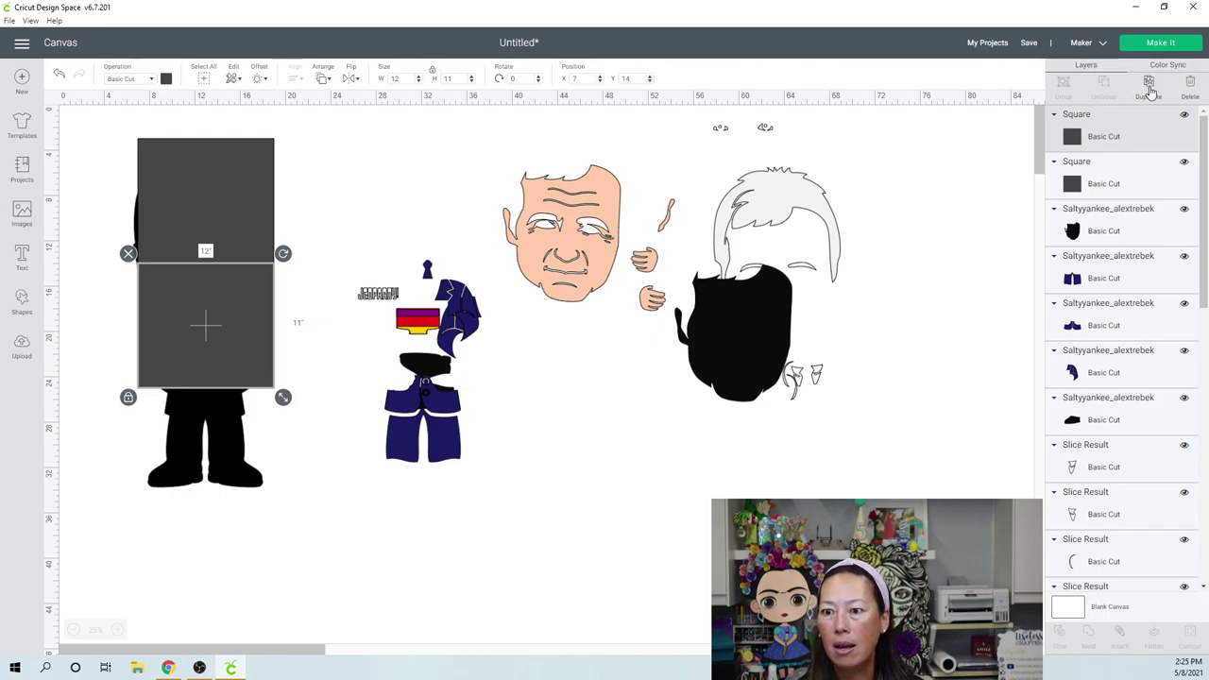
Duplicate it again to X 7, Y 25, then check all three squares' positions.
key(ctrl+d)
drag(239, 345, 237, 475)
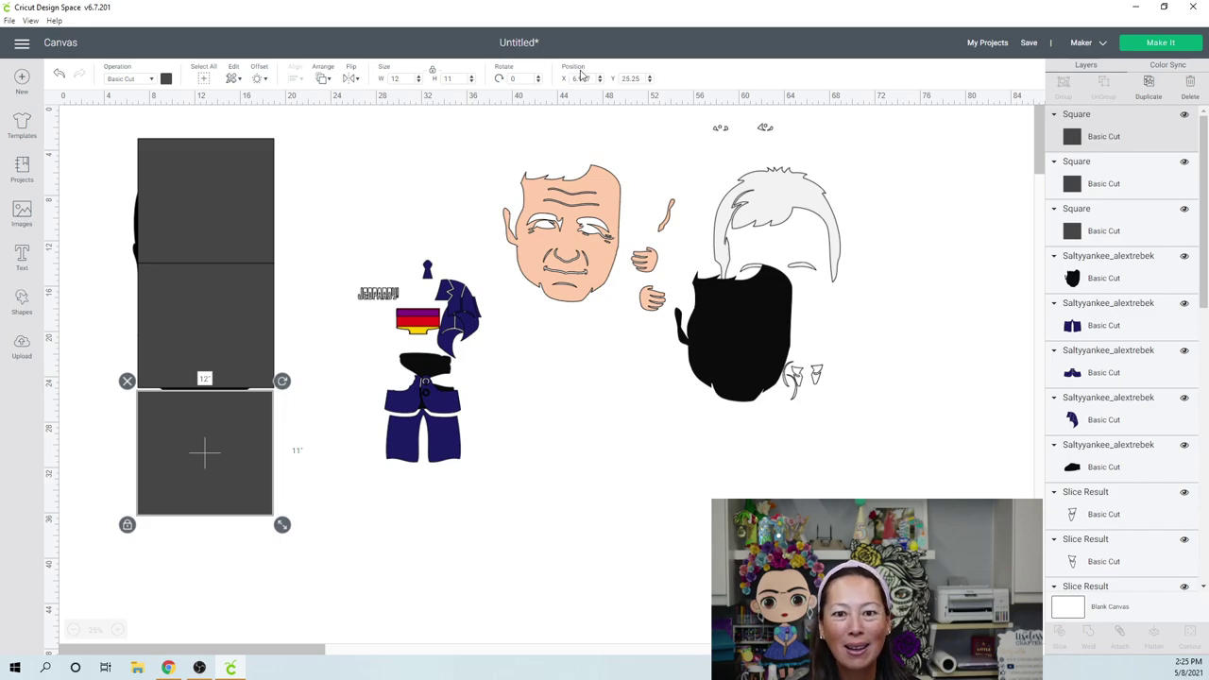
click(582, 79)
text(7)
key(Tab)
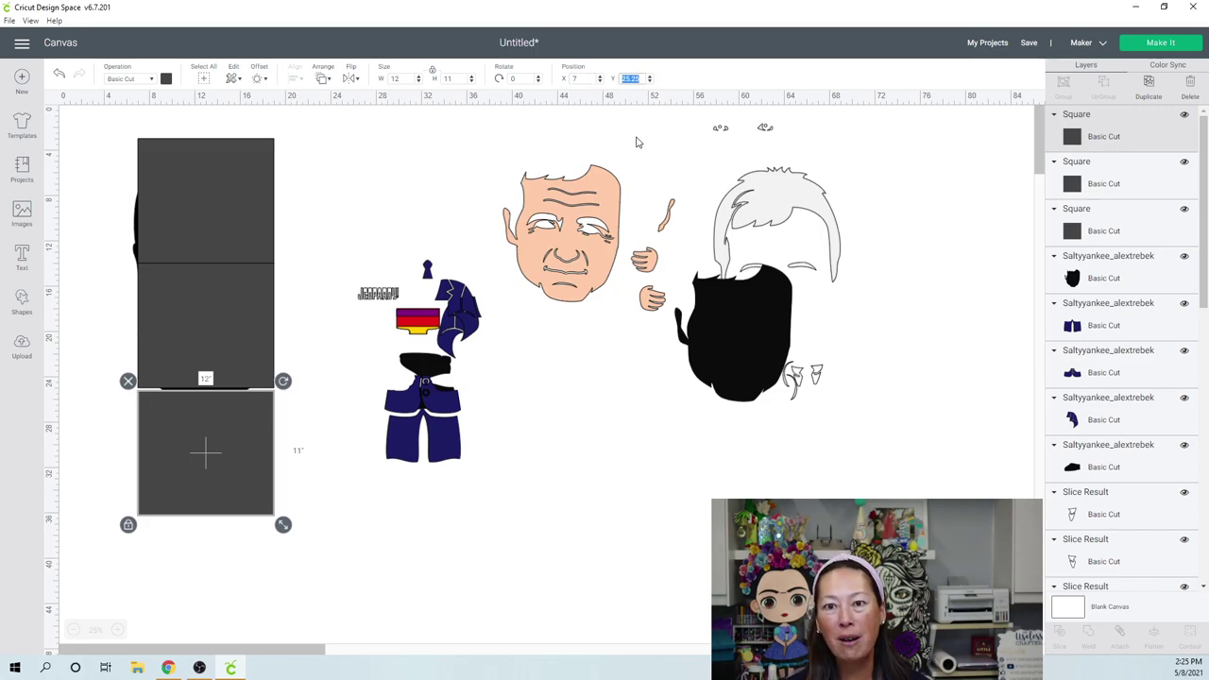
text(25)
key(Return)
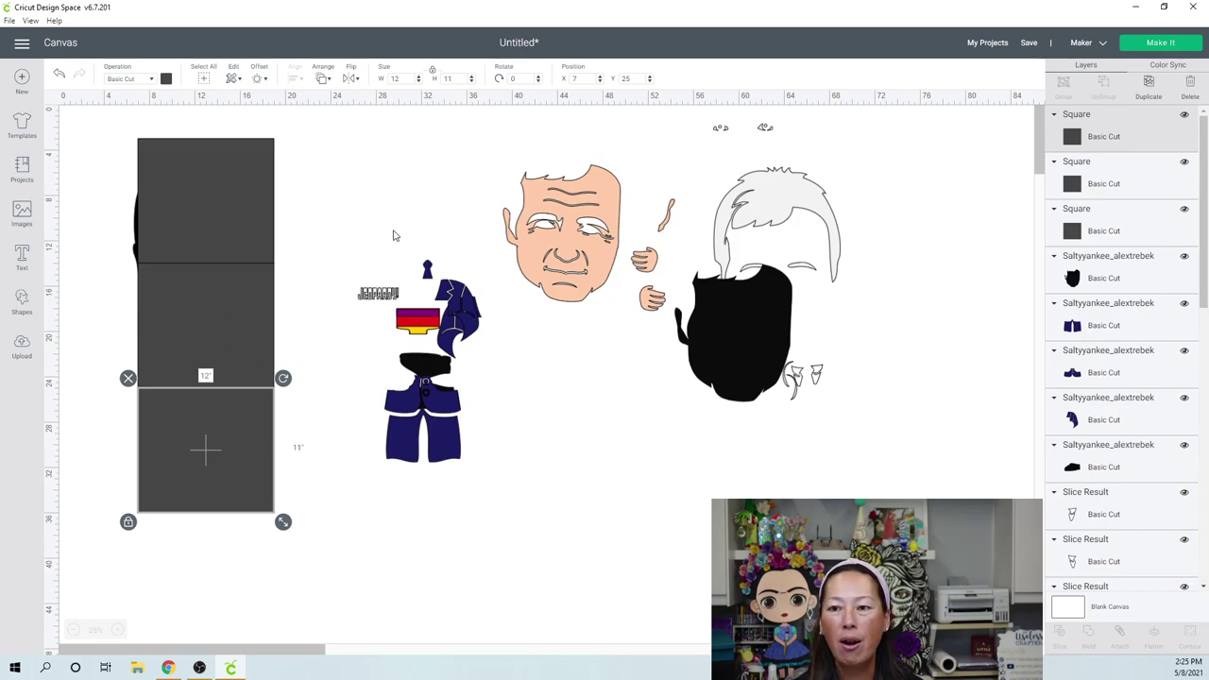
click(215, 200)
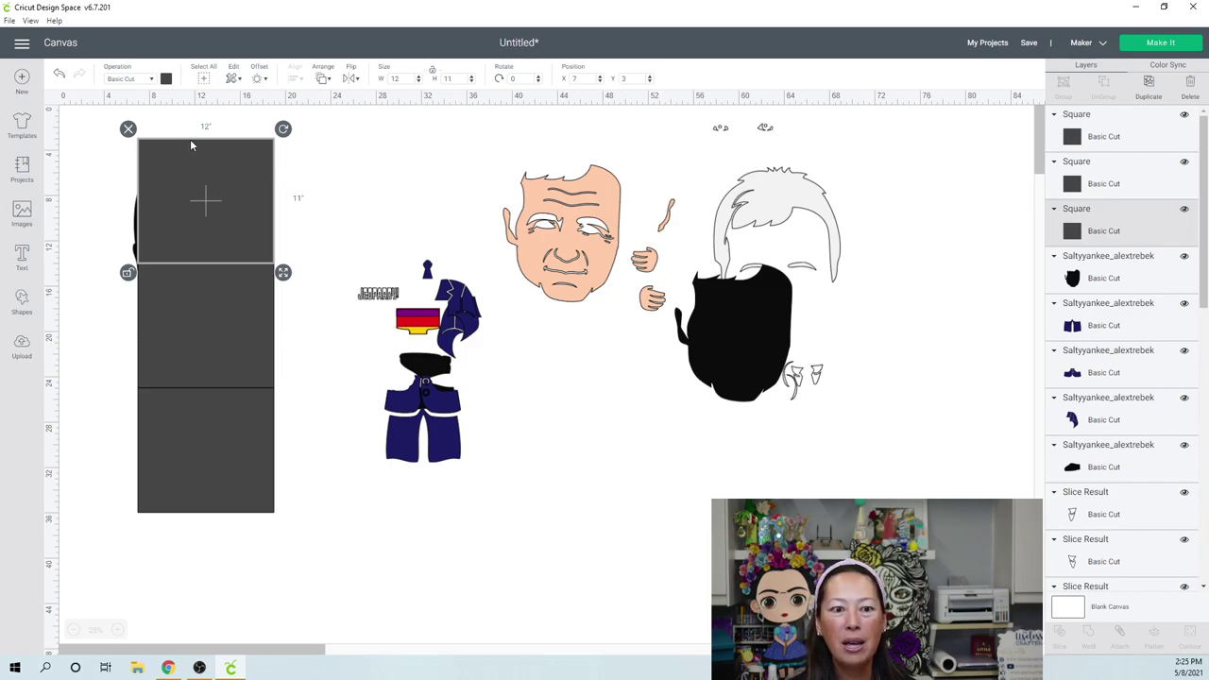
click(210, 322)
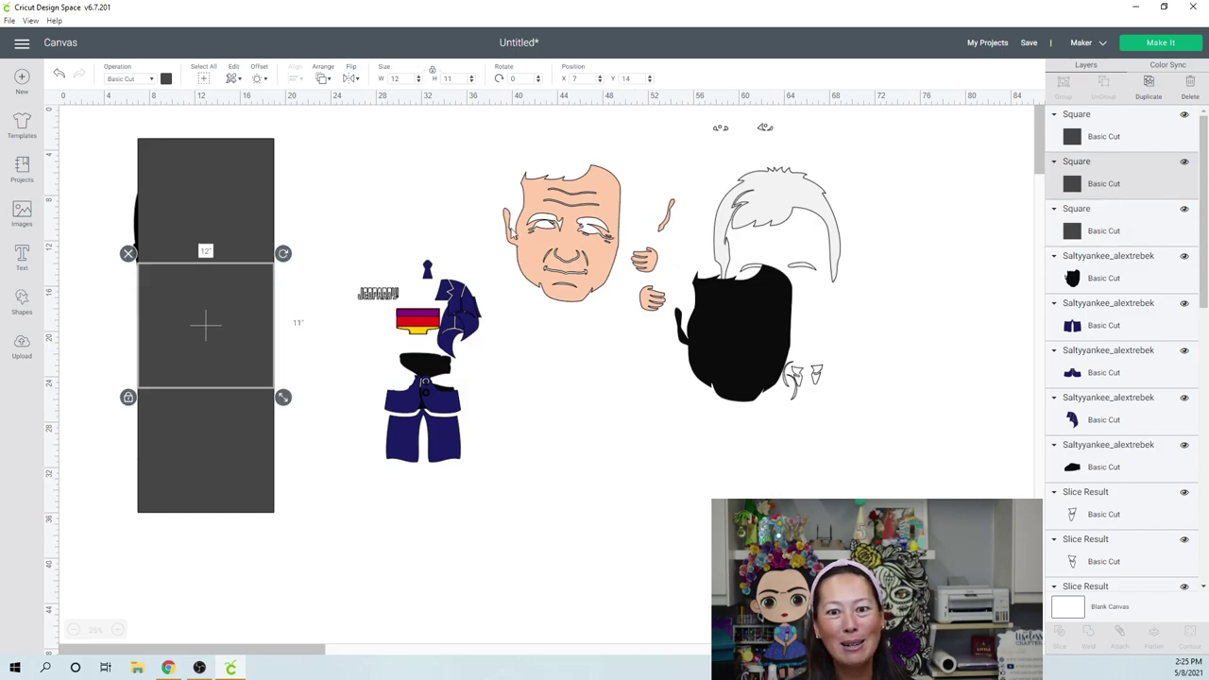
click(203, 457)
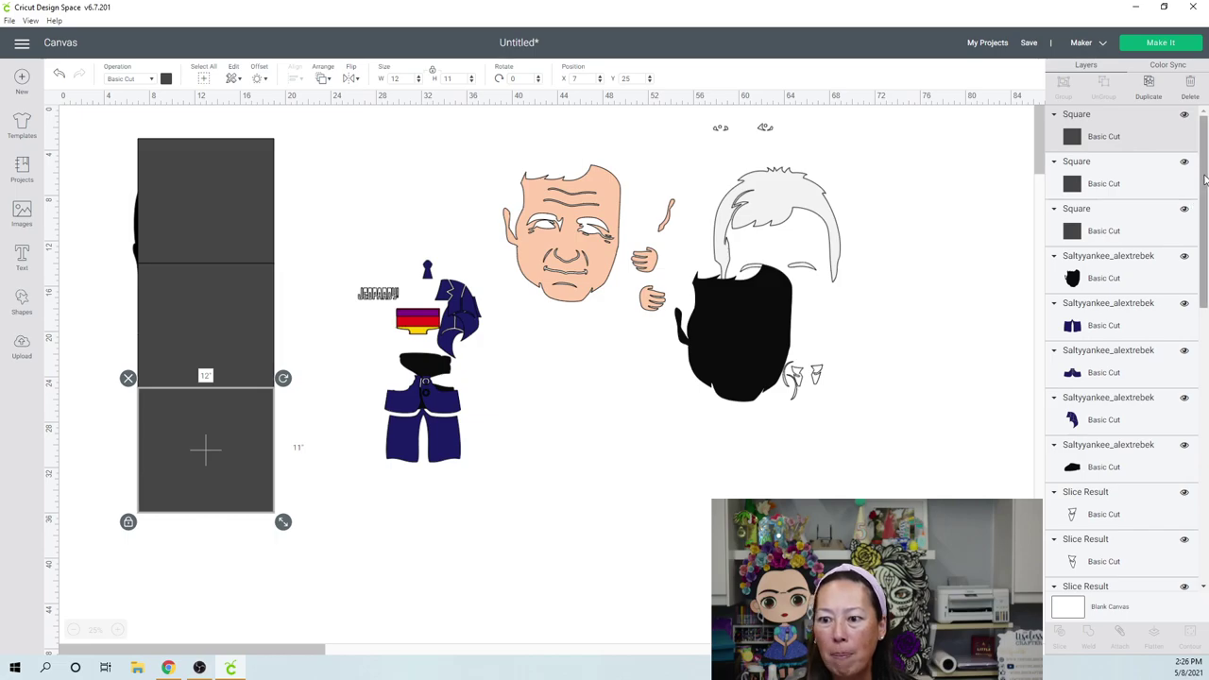
Send the black silhouette to the front and center it over the squares.
drag(1203, 206, 1207, 521)
click(1143, 573)
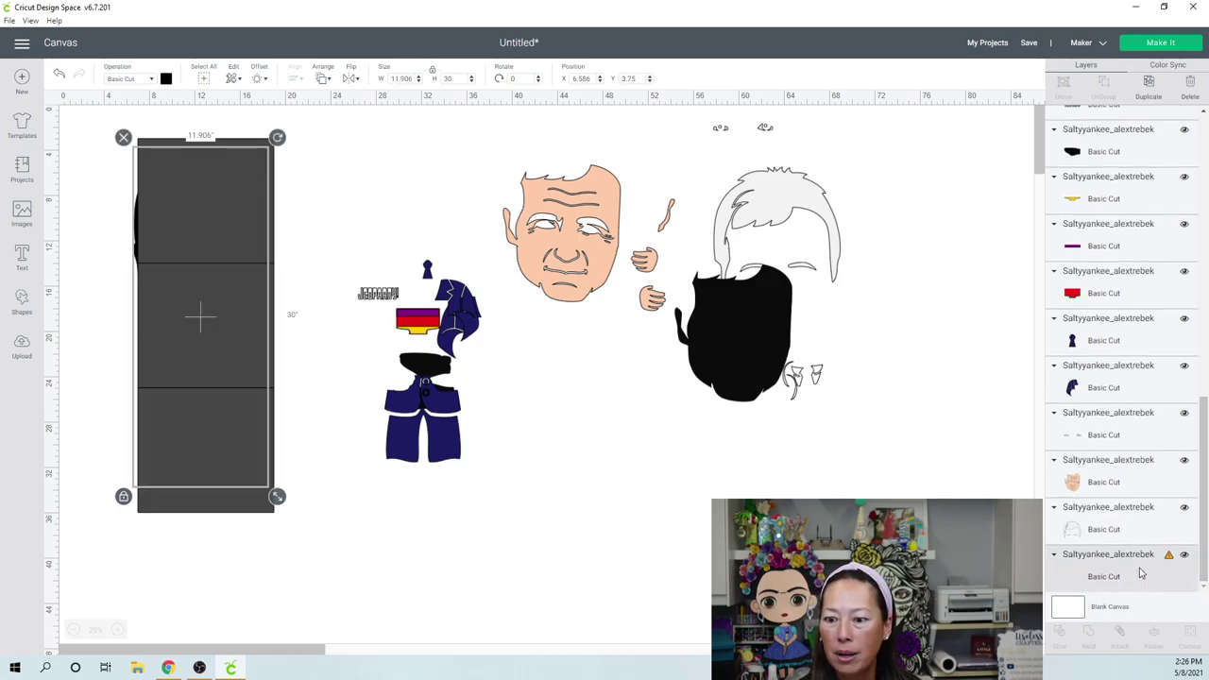
click(324, 82)
click(335, 148)
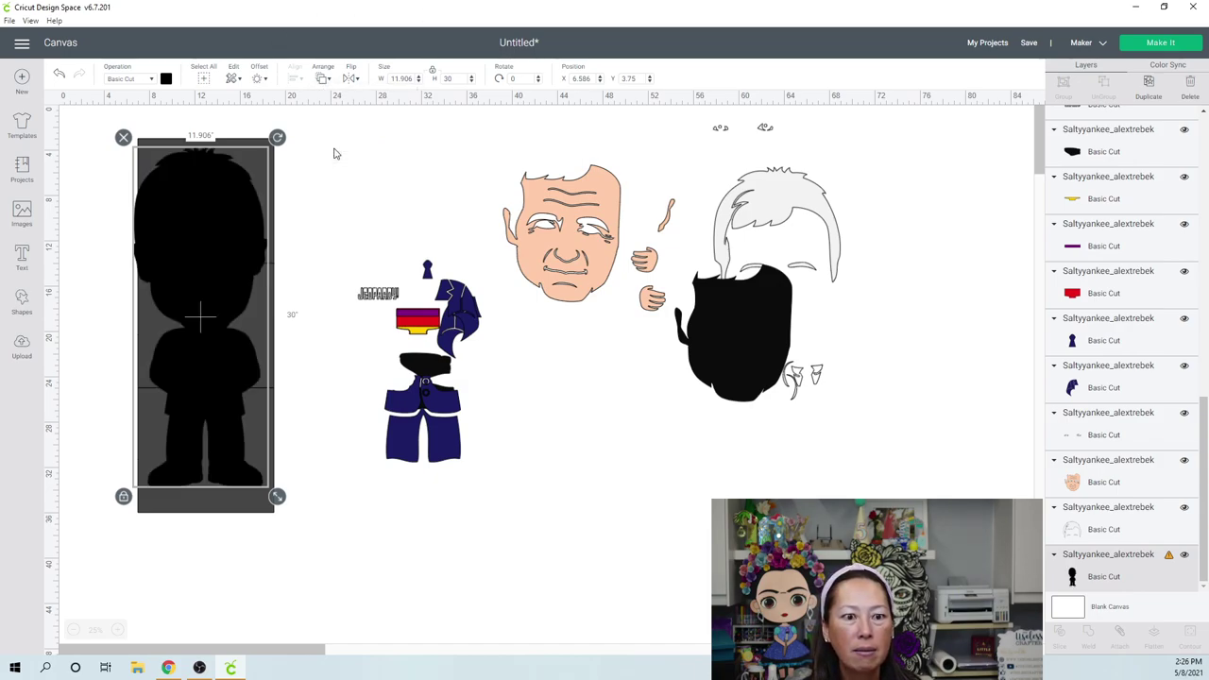
drag(157, 199, 172, 199)
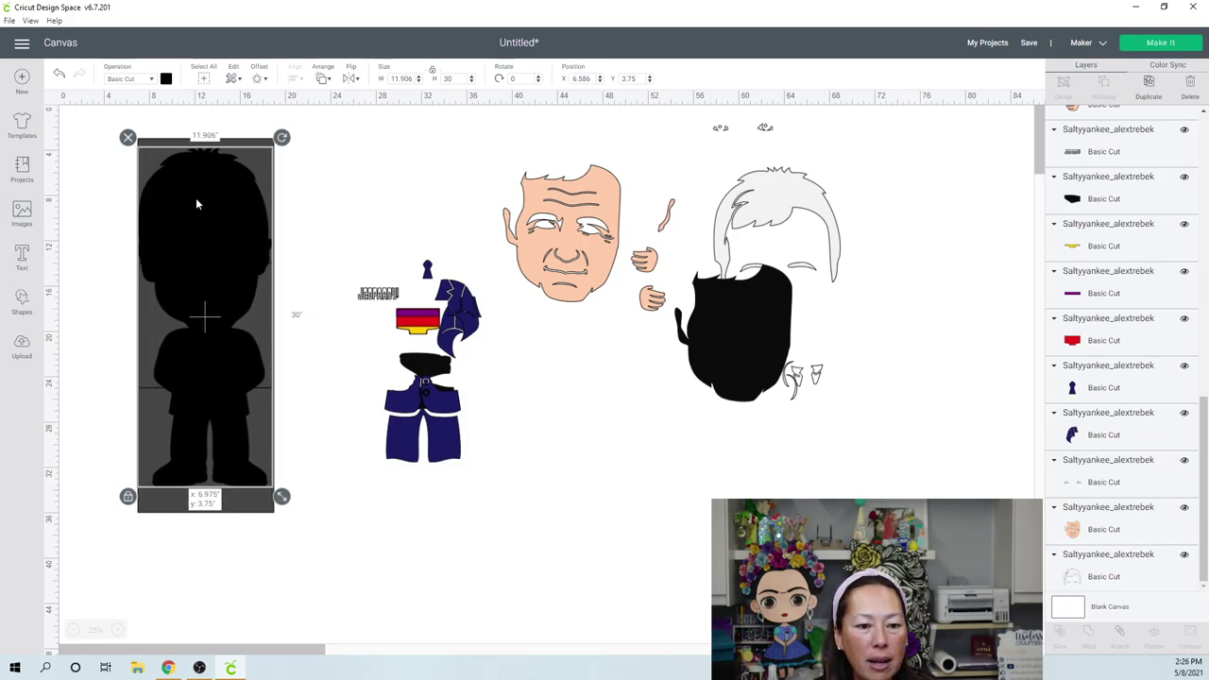
click(319, 204)
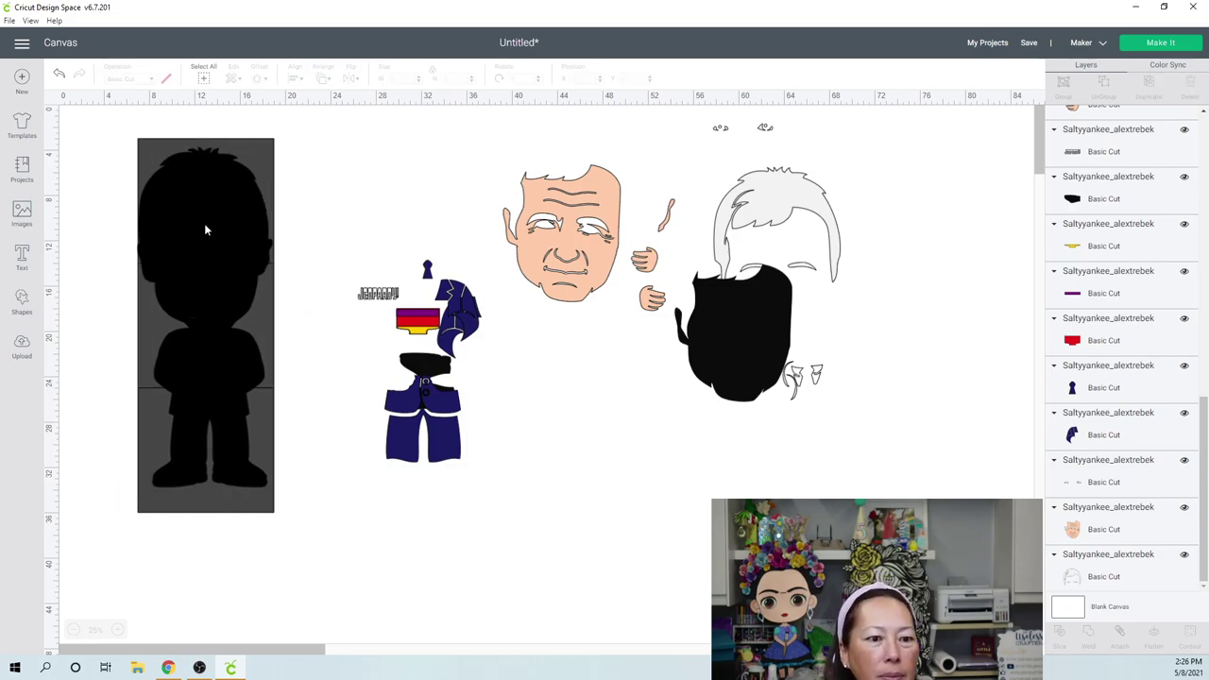
Try the skin-tone face on the silhouette's head, then move it back beside the hands.
drag(590, 225, 402, 203)
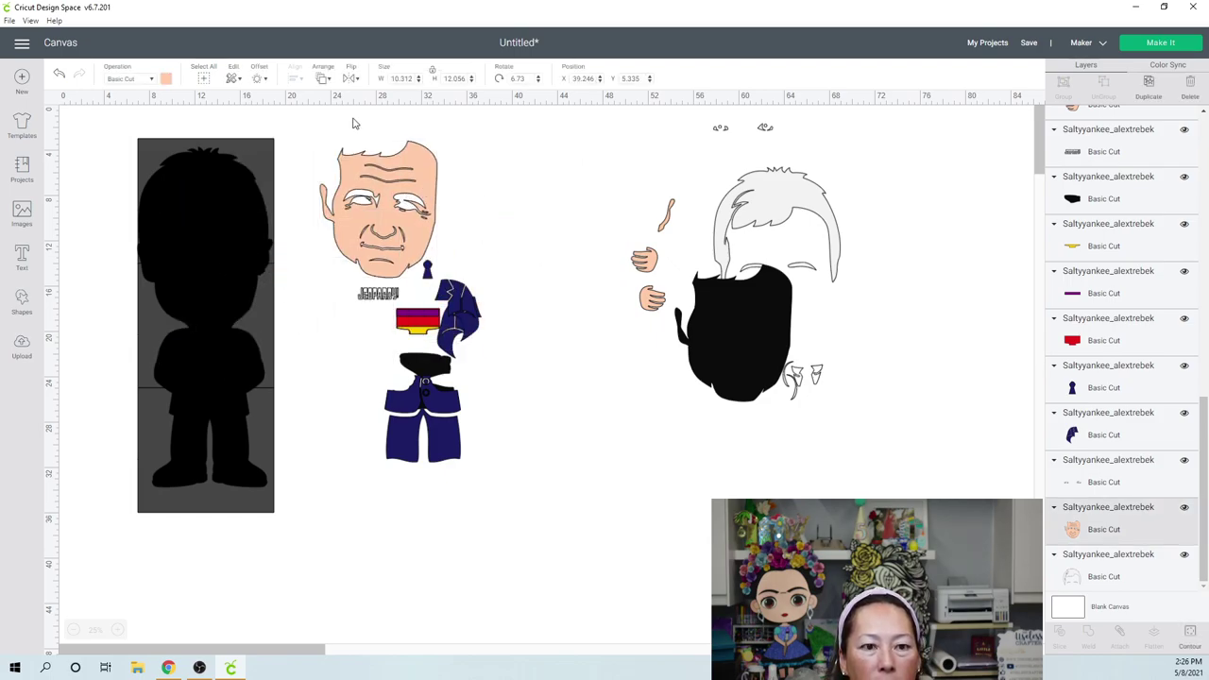
click(322, 78)
click(355, 147)
drag(403, 224, 226, 280)
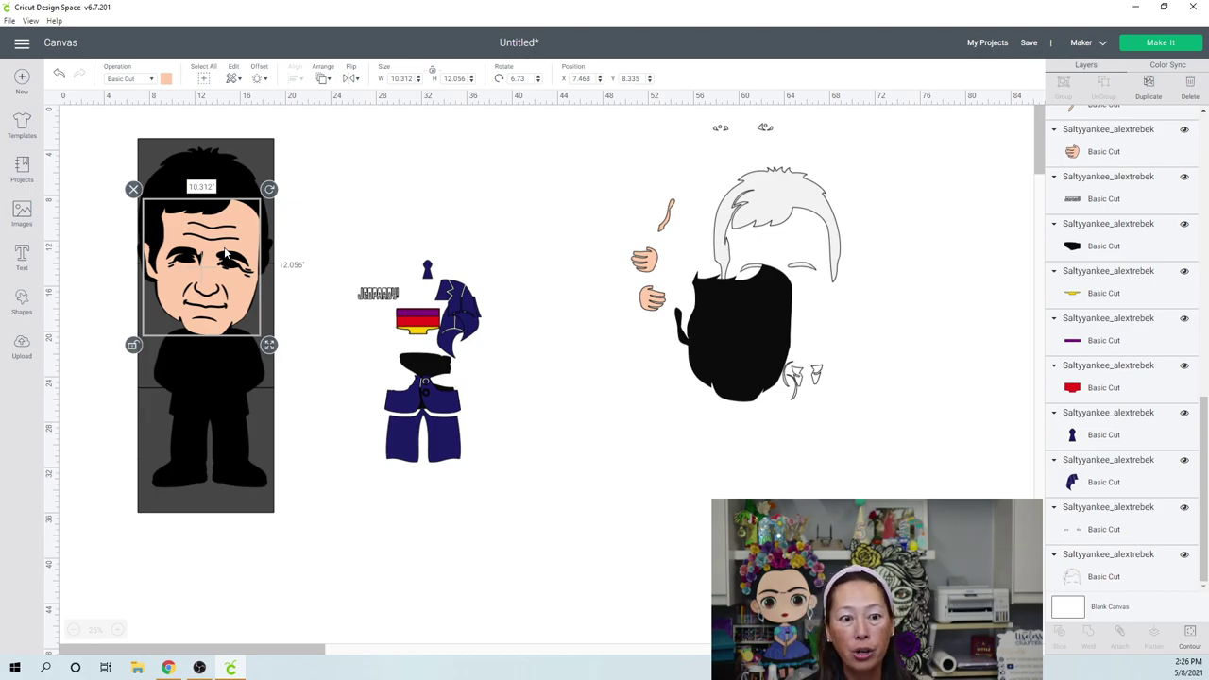
drag(227, 253, 571, 269)
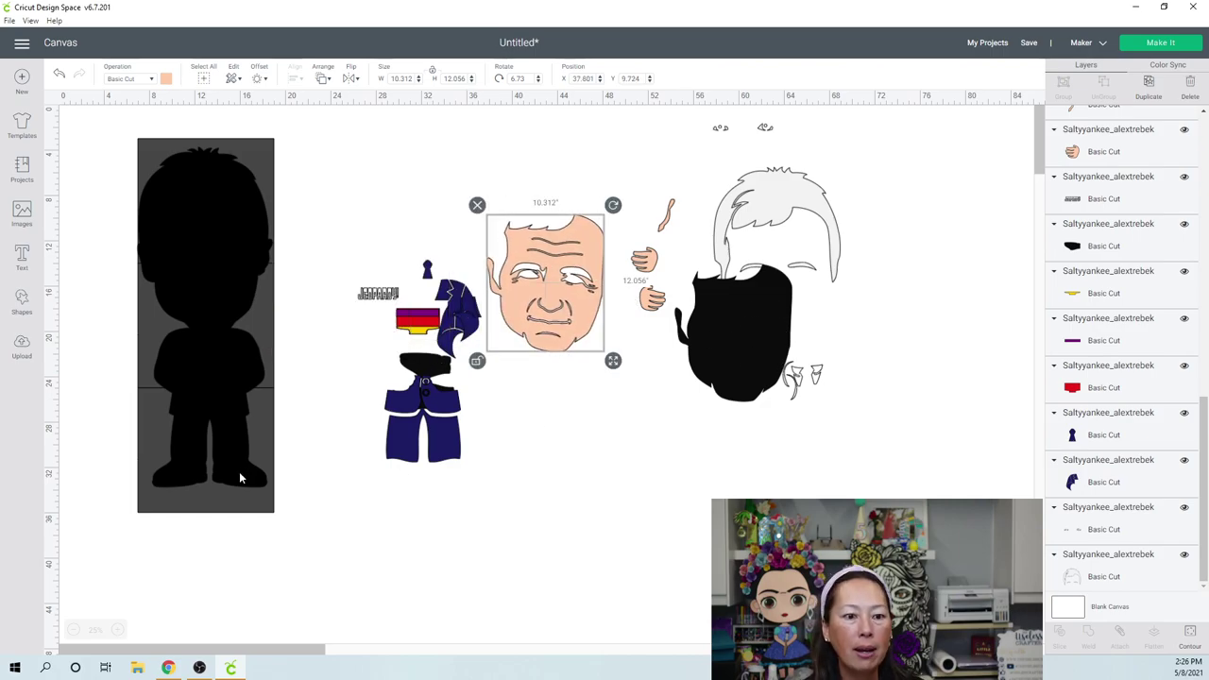
click(153, 578)
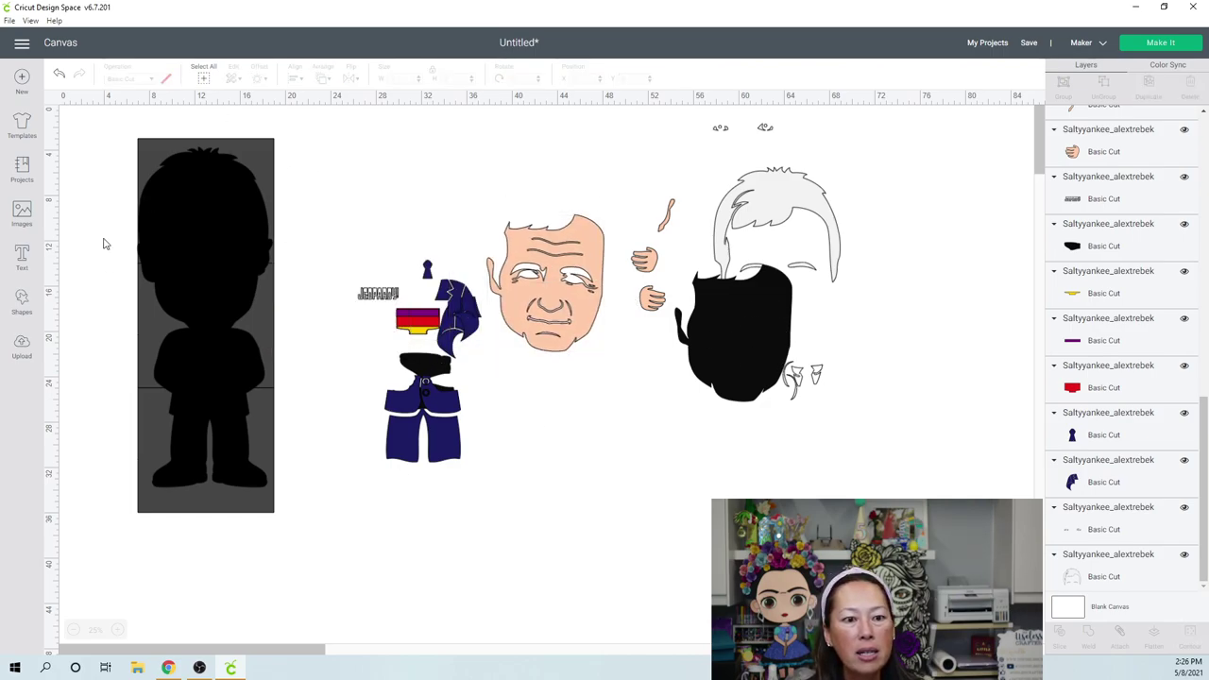
Slice the silhouette along the top and middle squares.
drag(87, 141, 200, 217)
click(1060, 632)
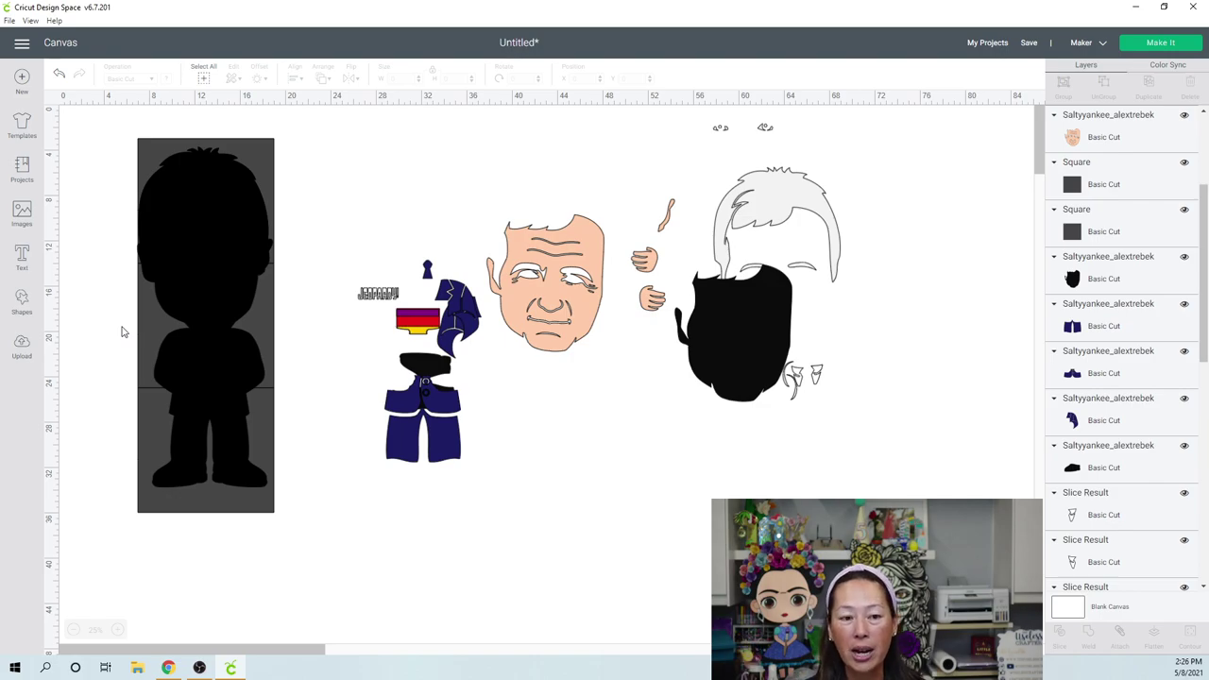
drag(104, 322, 205, 368)
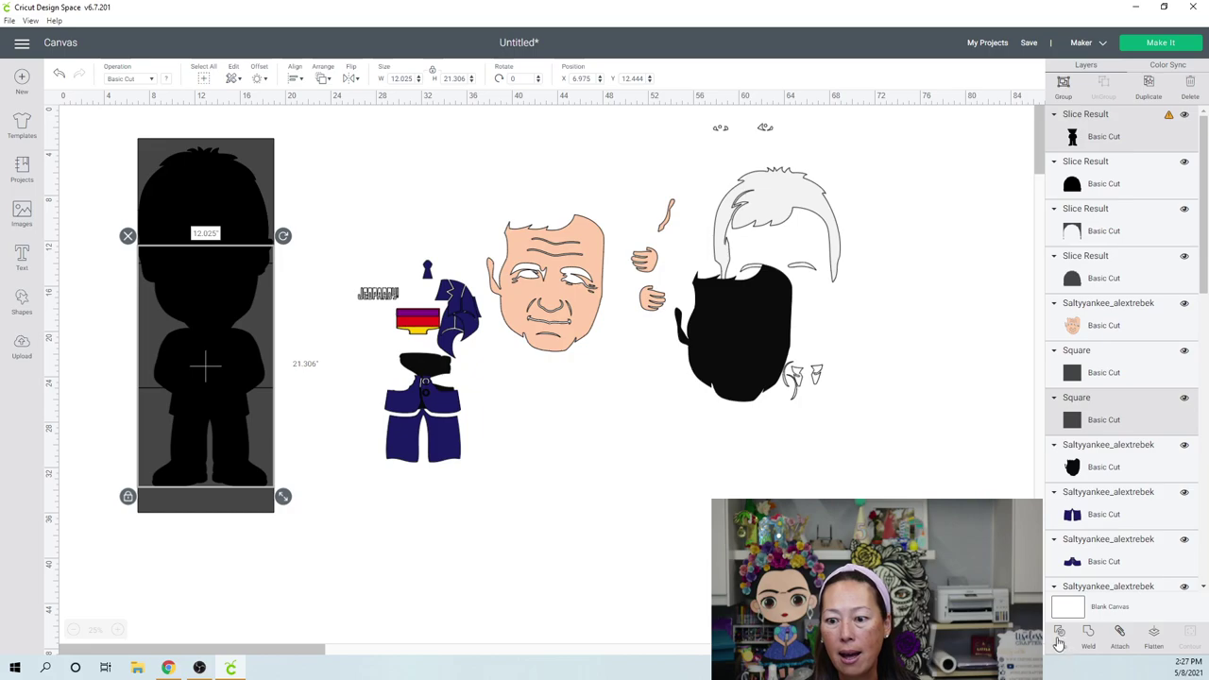
click(240, 344)
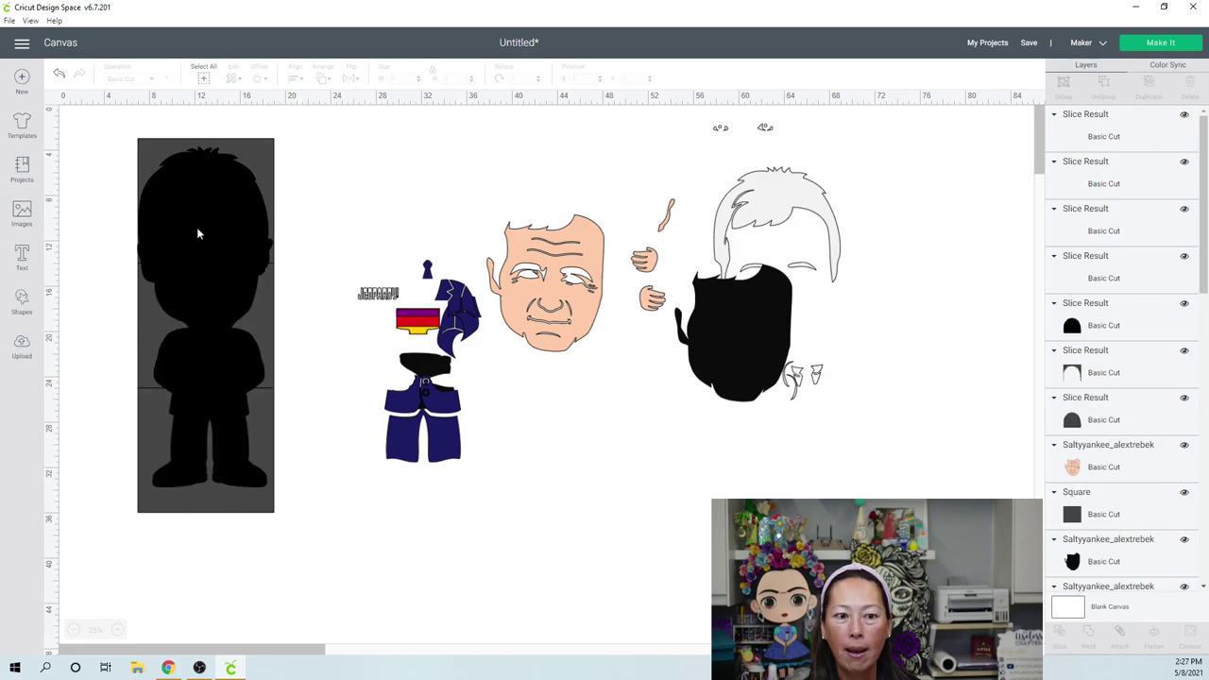
Pull the head and lower-body pieces out and hide the lower-body piece's stray cut line.
drag(196, 227, 586, 484)
drag(201, 279, 730, 454)
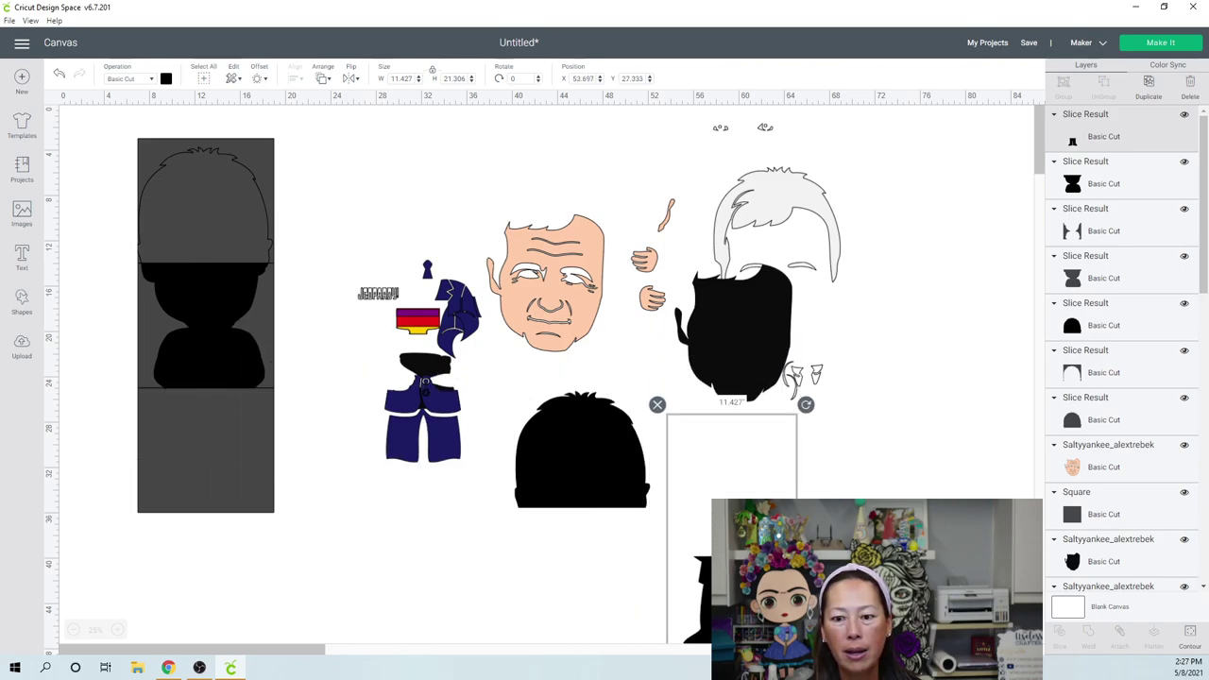
click(1190, 633)
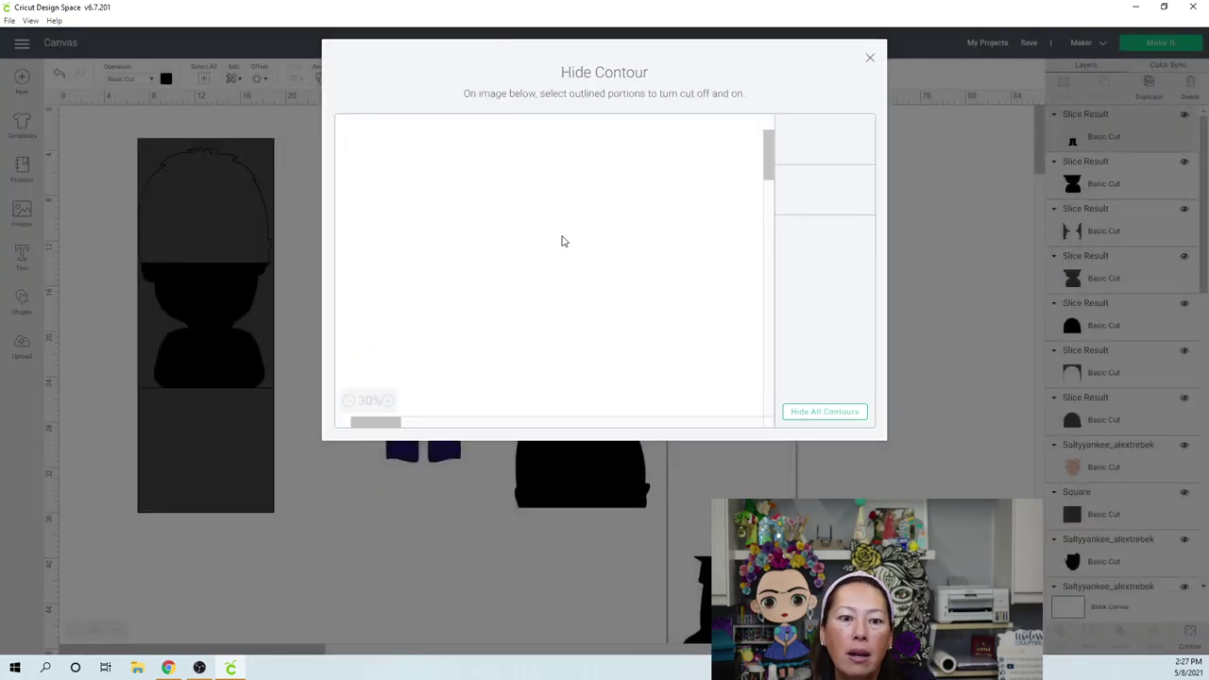
click(348, 133)
click(870, 58)
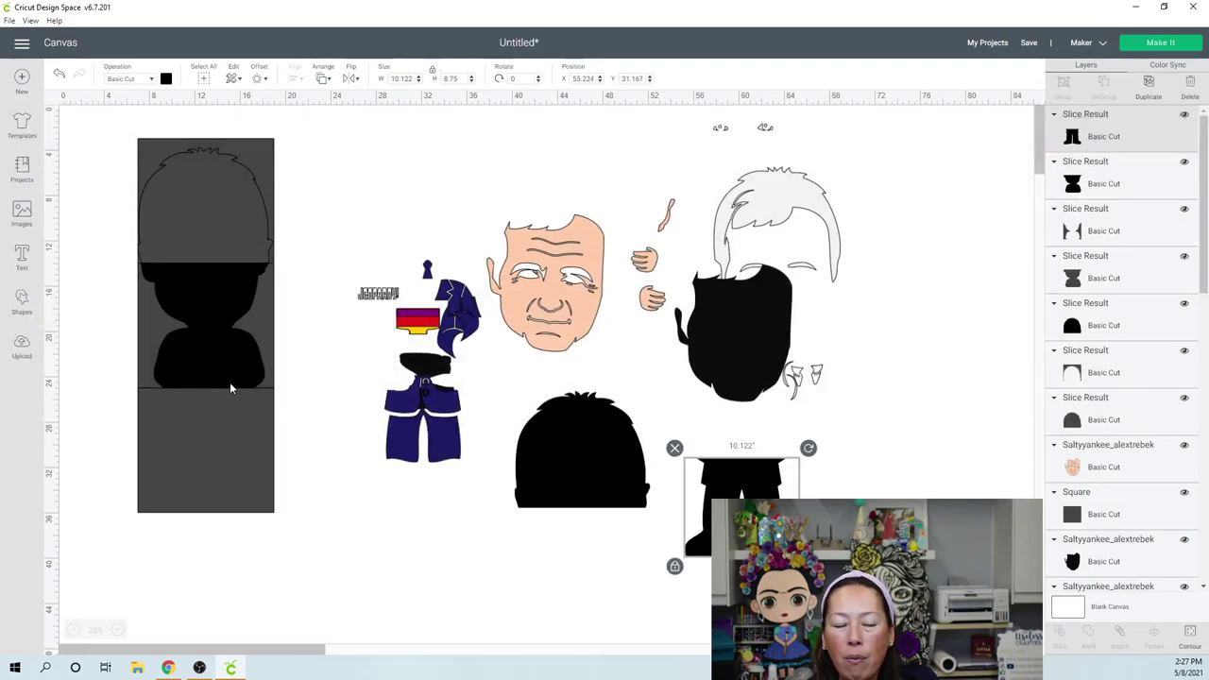
Move the torso piece out and delete the leftover grey panel.
click(218, 333)
drag(218, 333, 441, 571)
drag(94, 156, 238, 498)
key(Delete)
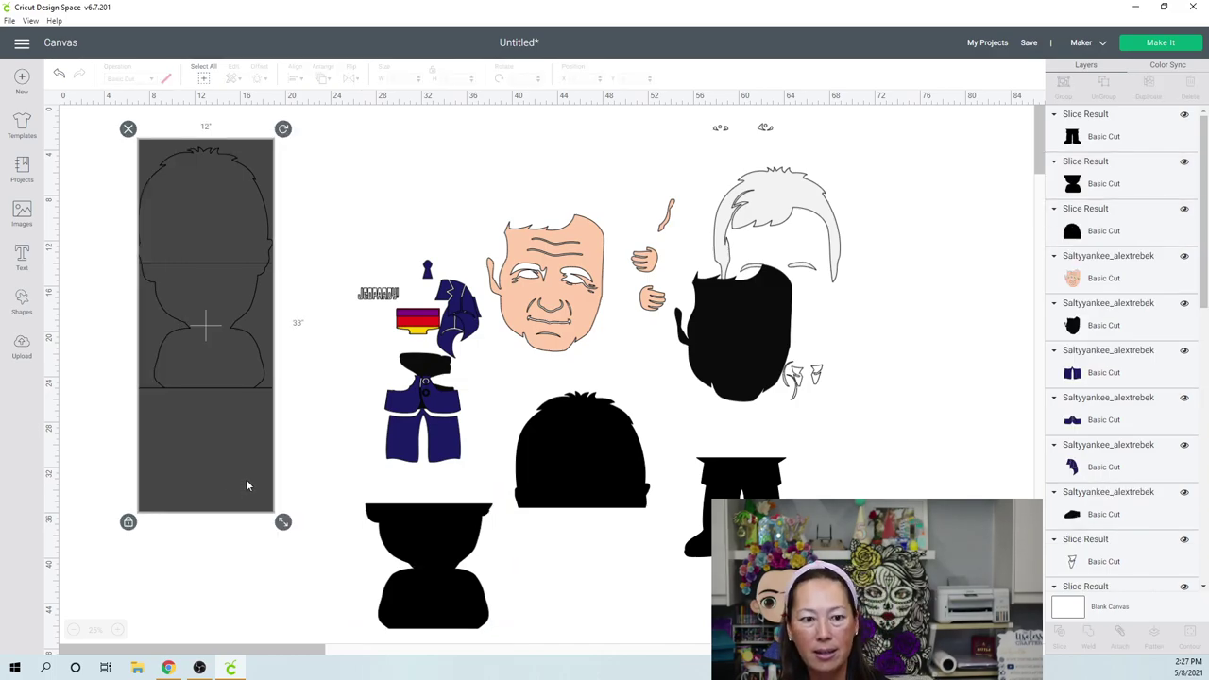
Save the project as 'Alex 30 inches'.
click(1029, 44)
text(Alex 30 inches)
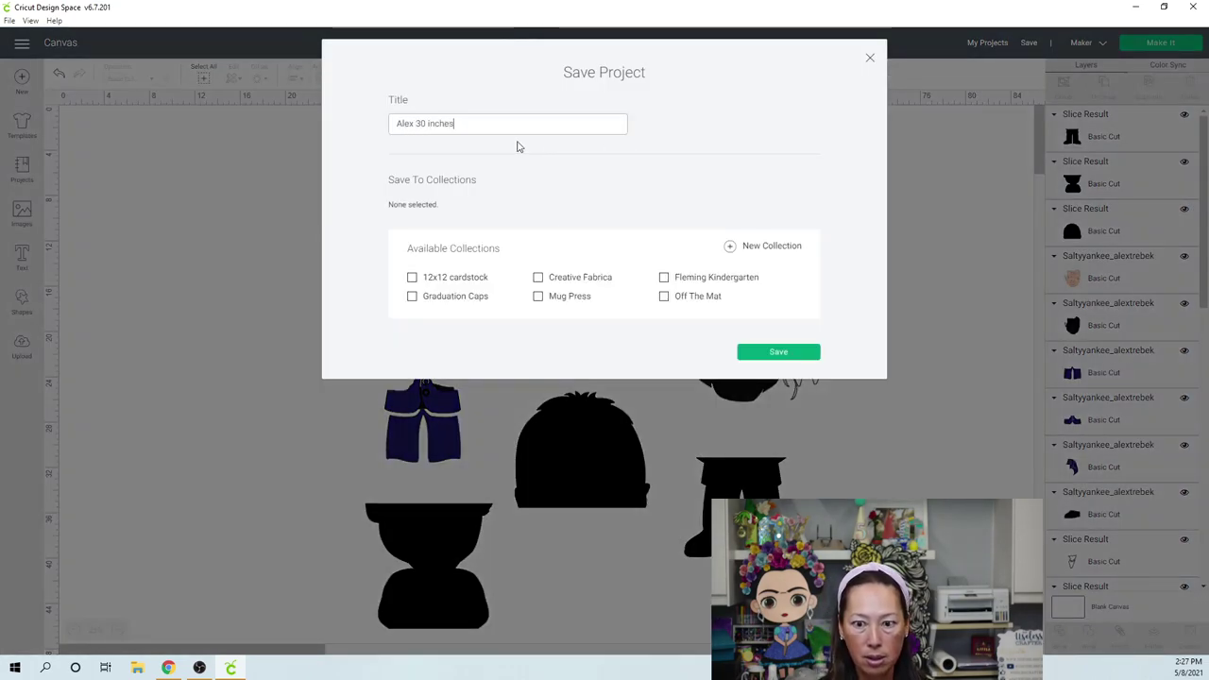
key(Return)
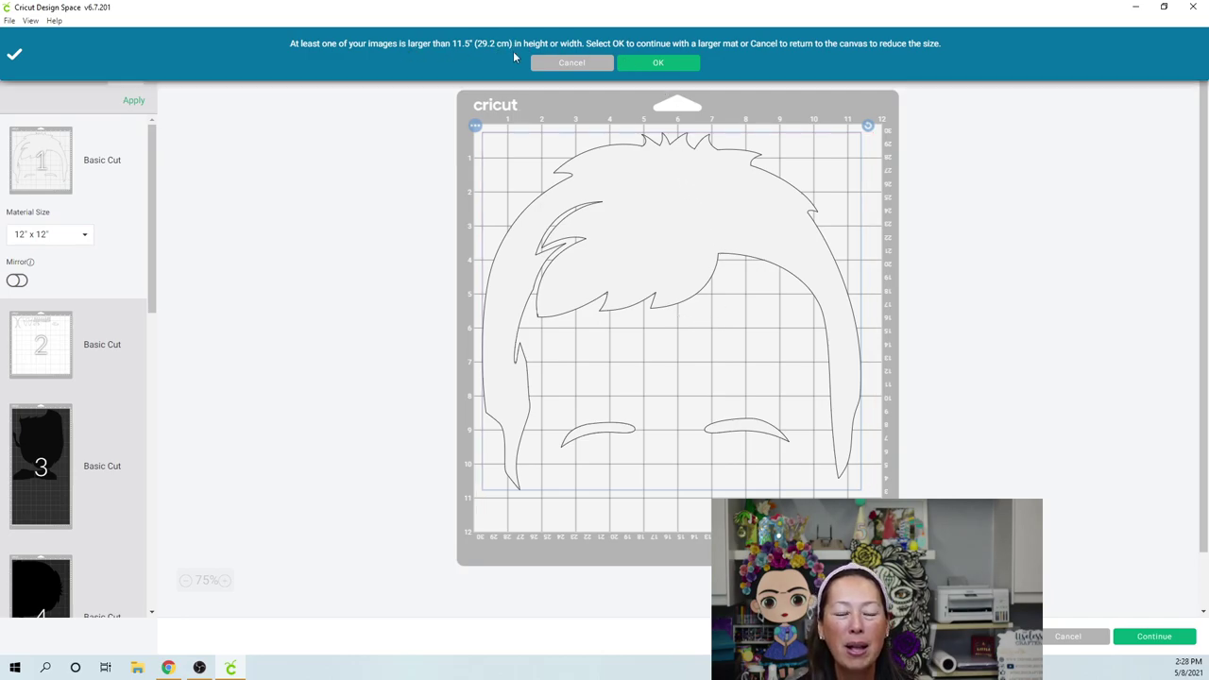
Accept larger mats and pack mat 2's arc, mask half, eye shapes and tilted JEOPARDY text into its corner.
click(659, 63)
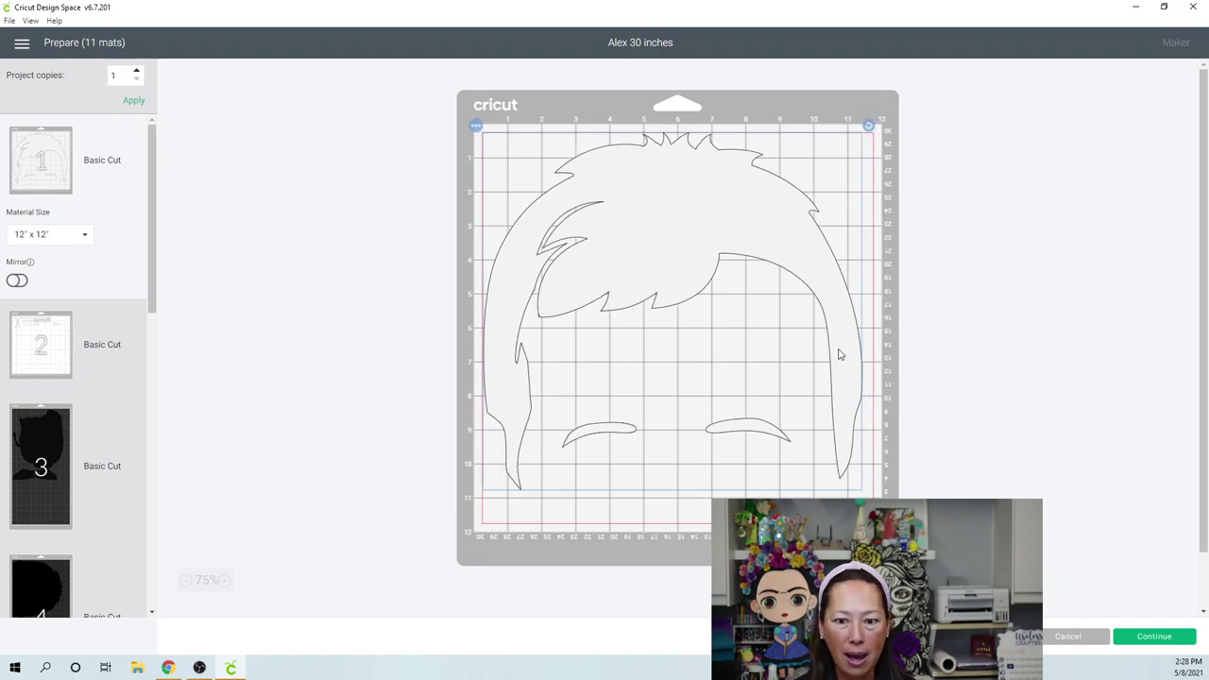
click(47, 346)
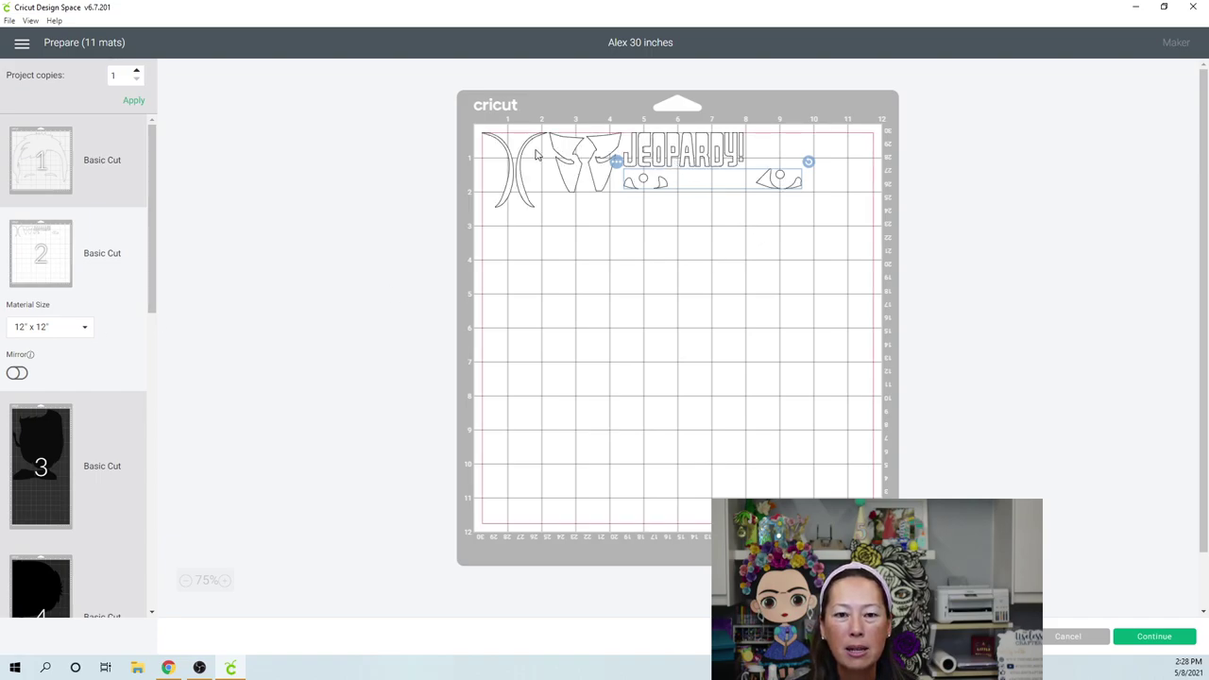
drag(520, 161, 514, 198)
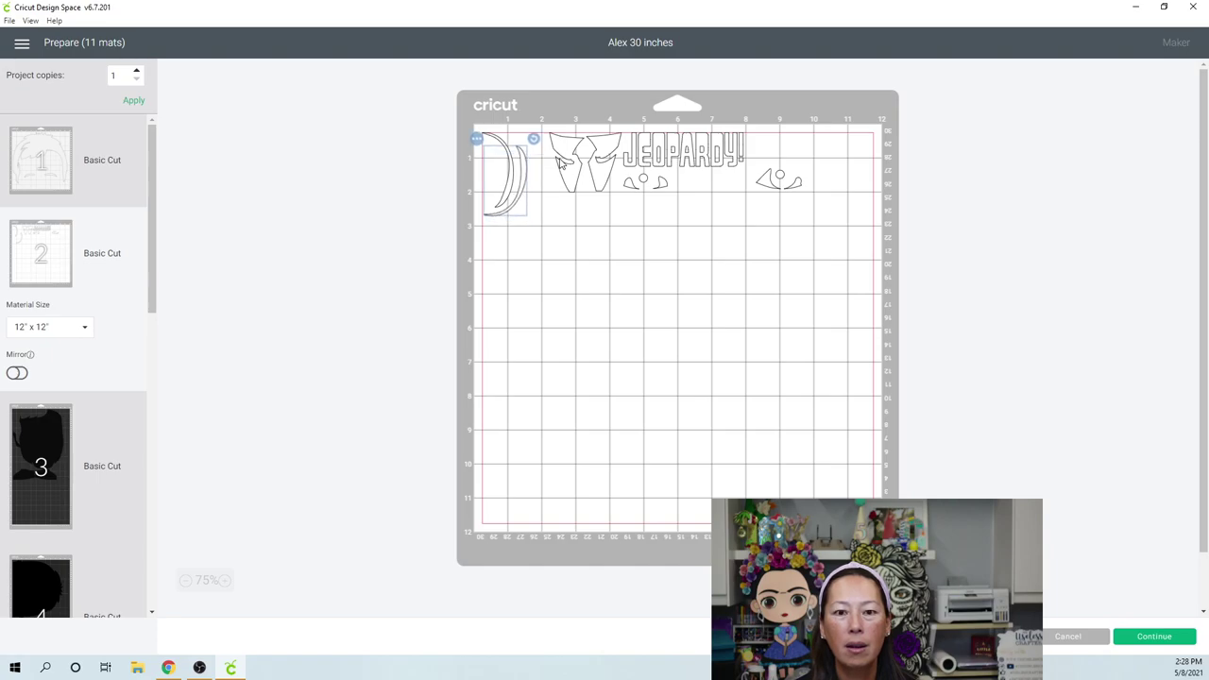
mouse_move(565, 165)
mouse_down()
mouse_move(538, 158)
mouse_move(579, 159)
mouse_move(562, 158)
mouse_up()
click(658, 185)
drag(662, 185, 558, 213)
click(695, 156)
drag(688, 168, 688, 132)
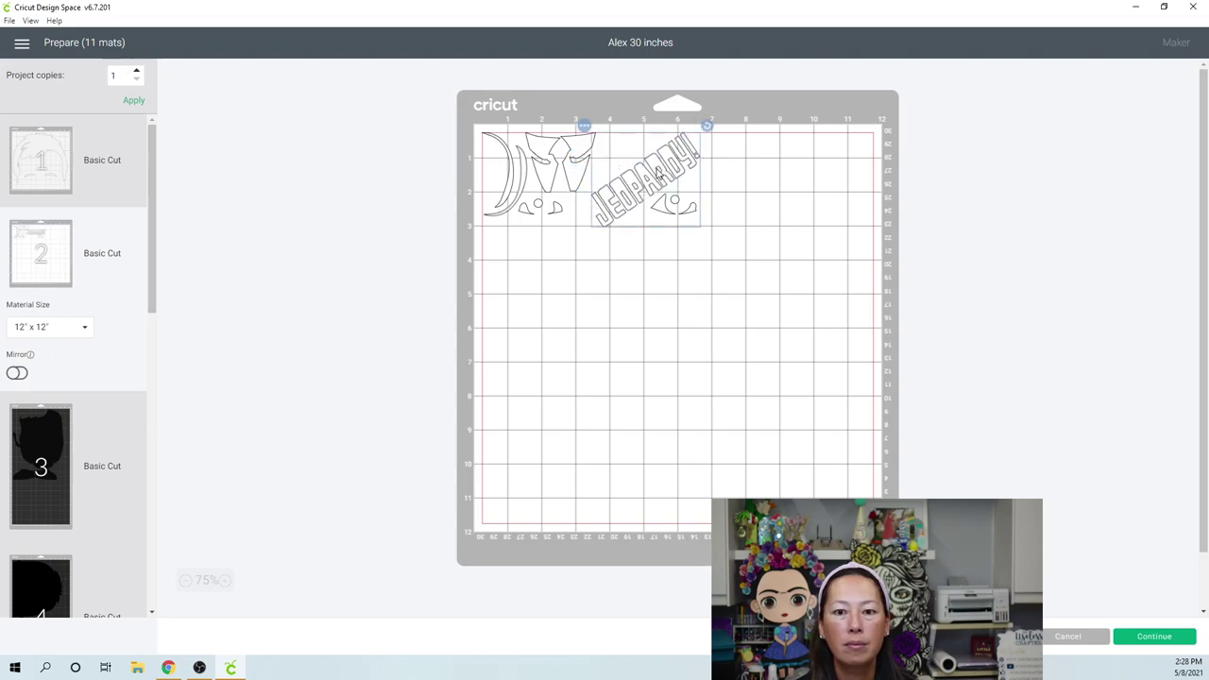
drag(660, 173, 650, 170)
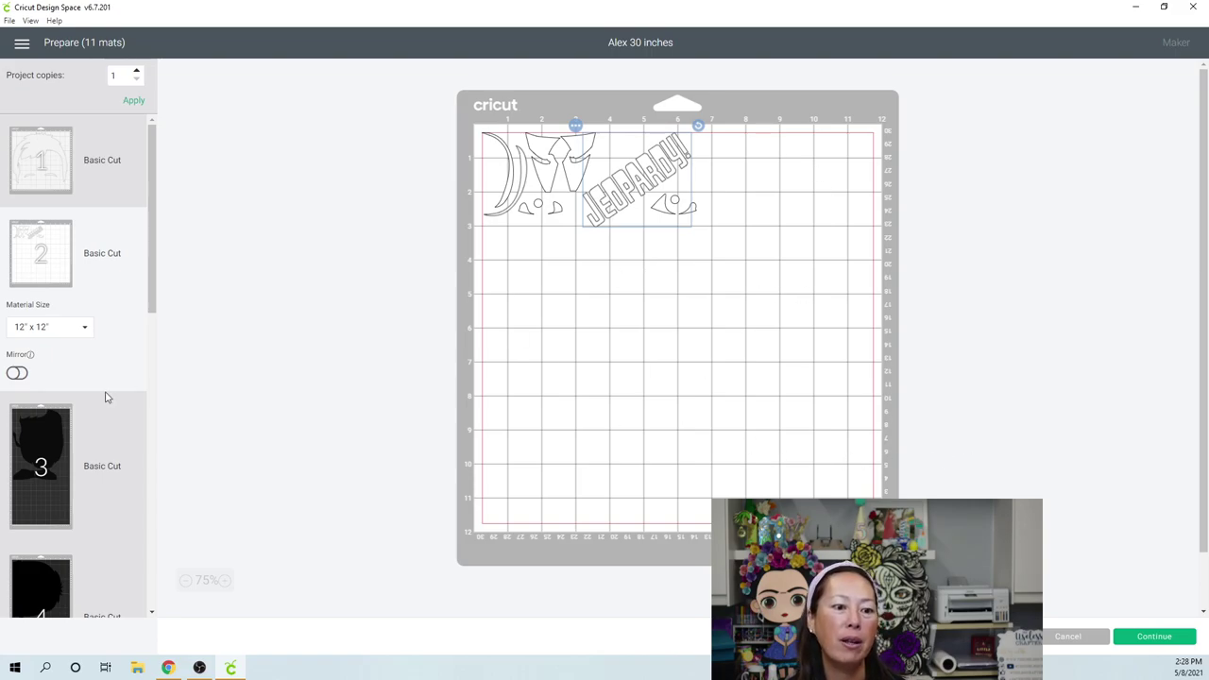
click(52, 450)
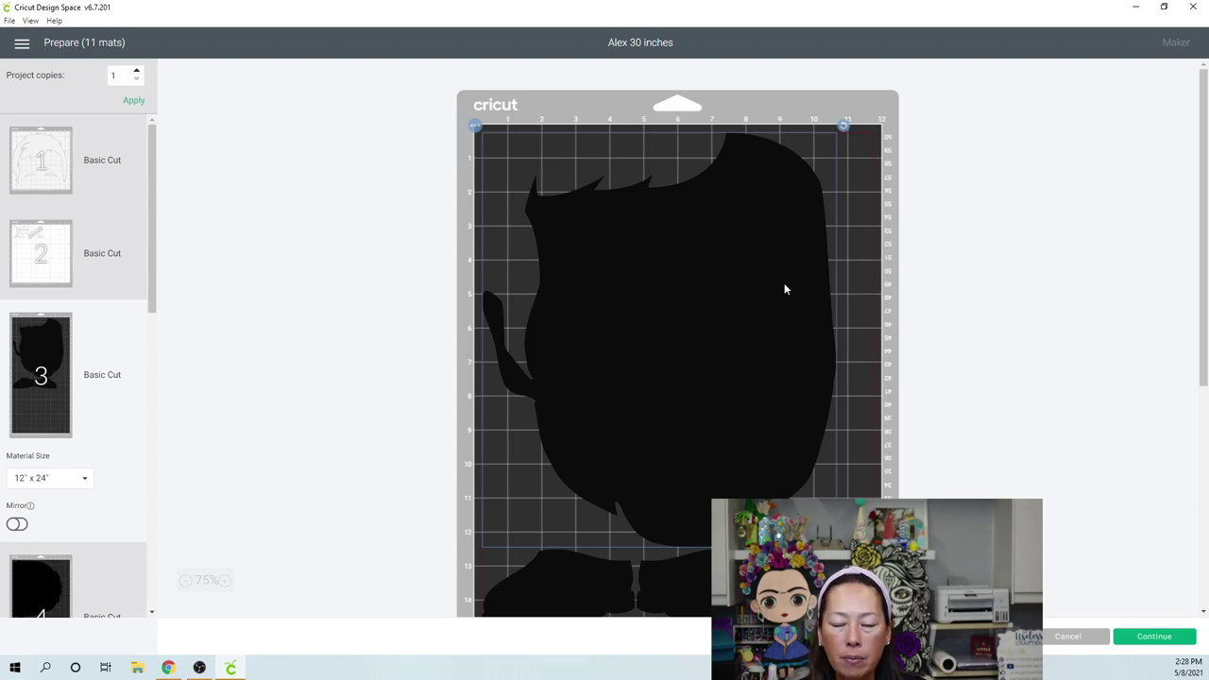
Tilt the big silhouette clockwise on mat 3 and move it top-left inside the 12-inch cut area.
drag(853, 127, 913, 199)
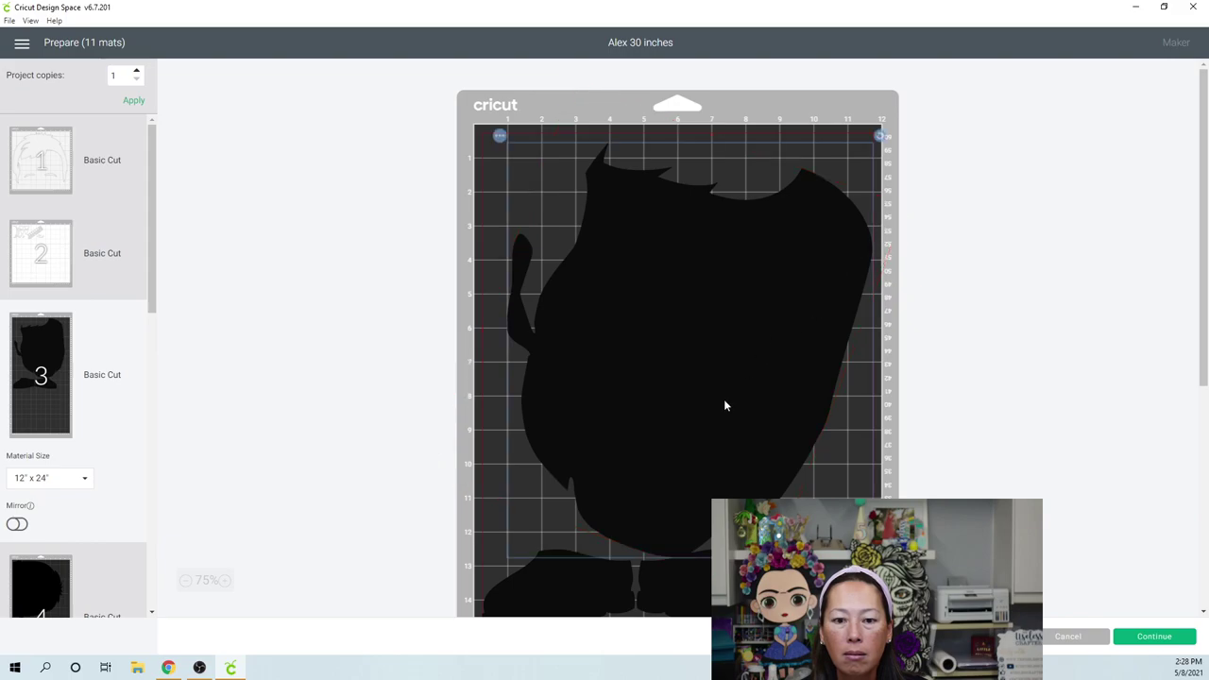
drag(714, 413, 624, 353)
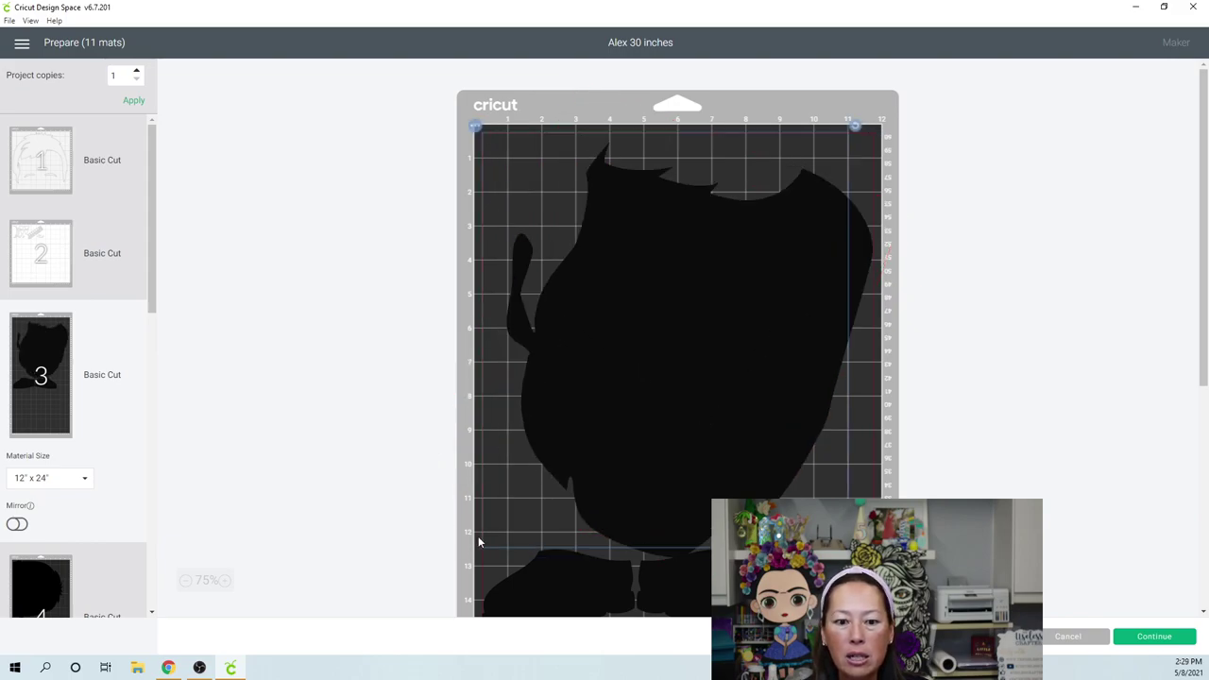
drag(851, 130, 886, 203)
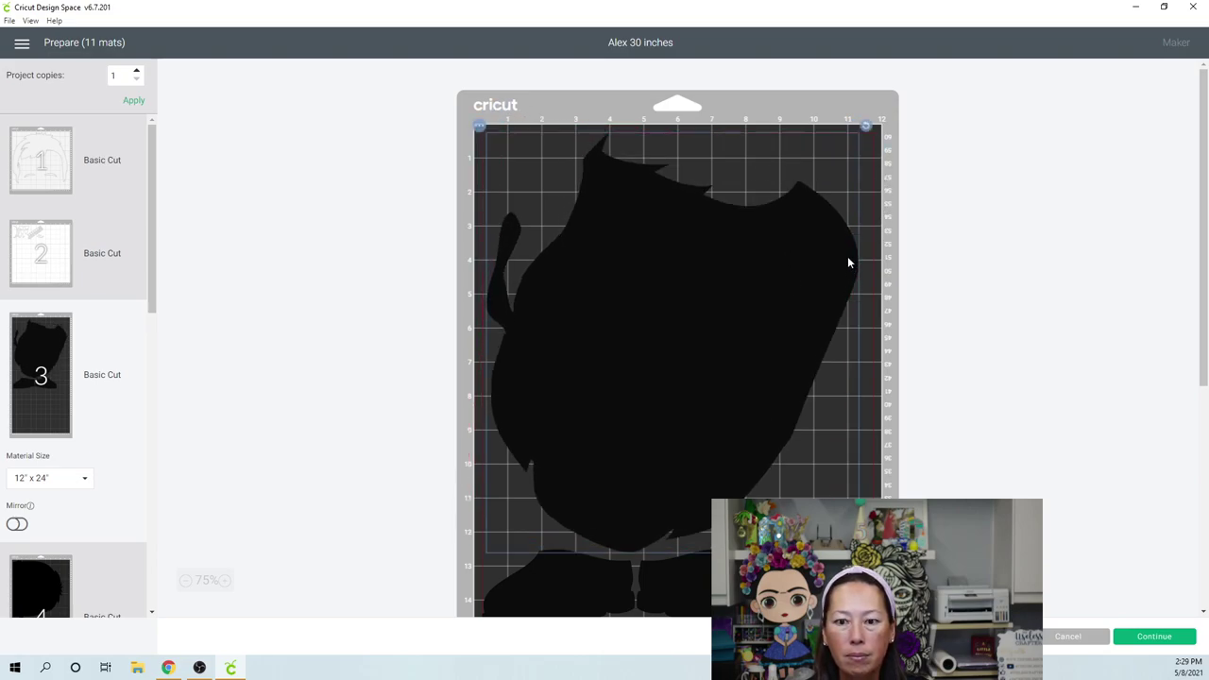
drag(860, 132, 892, 166)
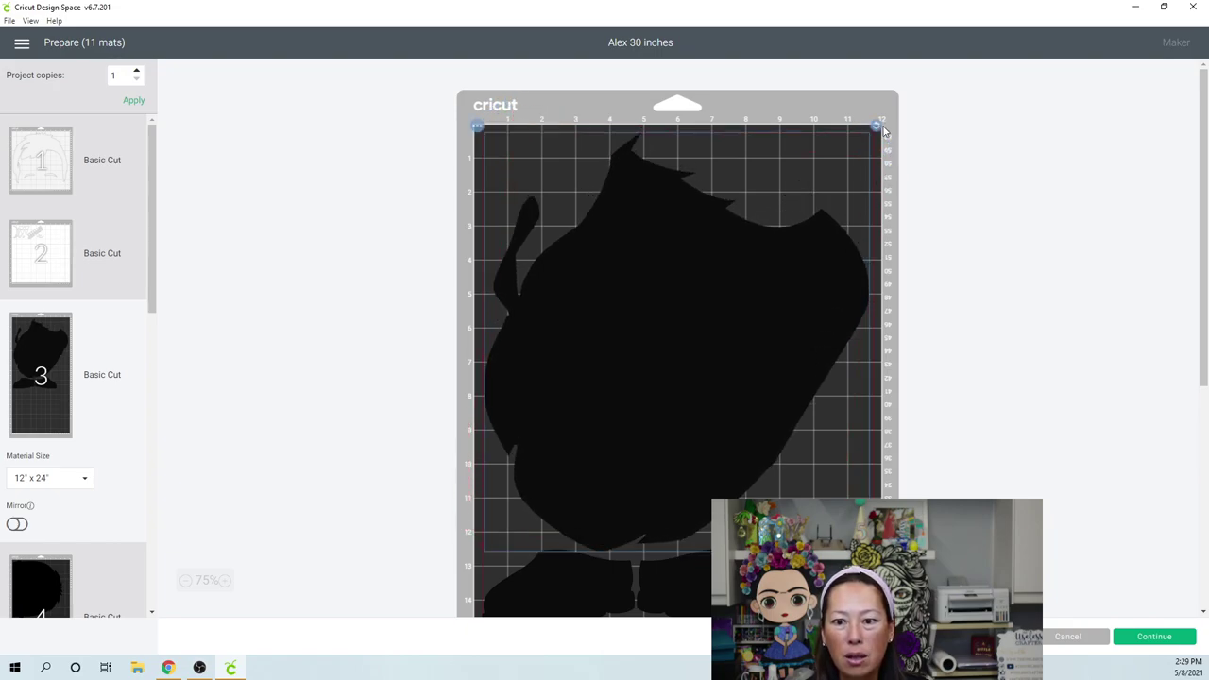
drag(886, 132, 890, 141)
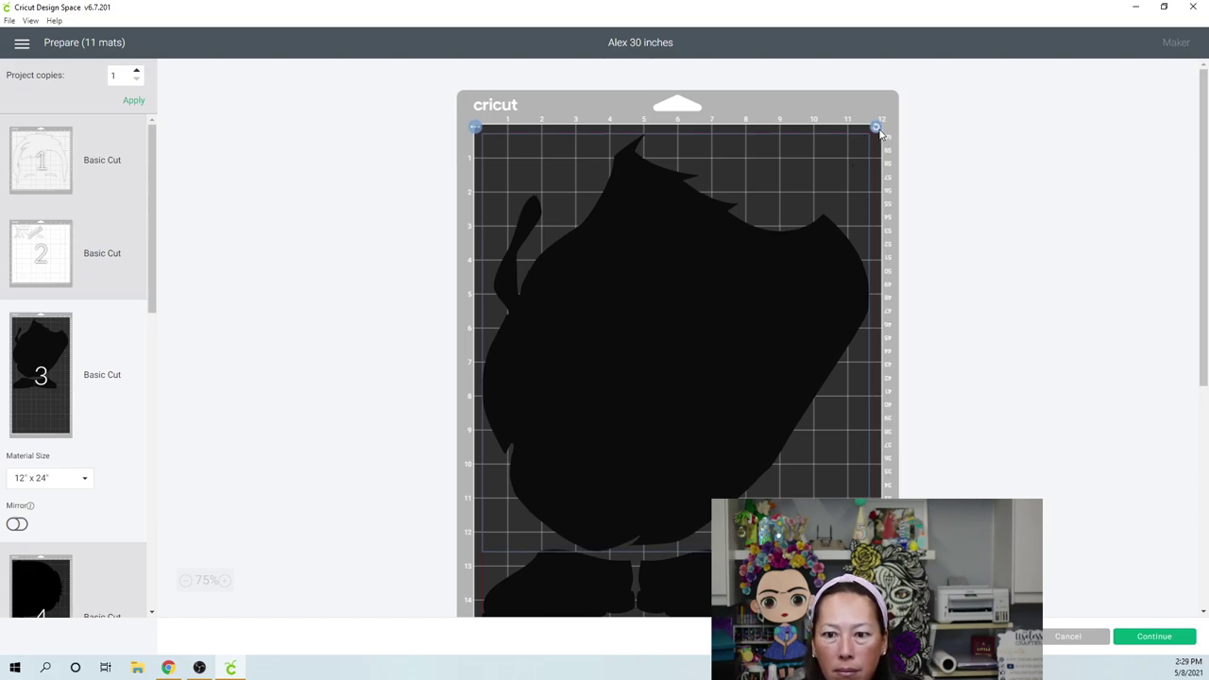
drag(878, 129, 884, 147)
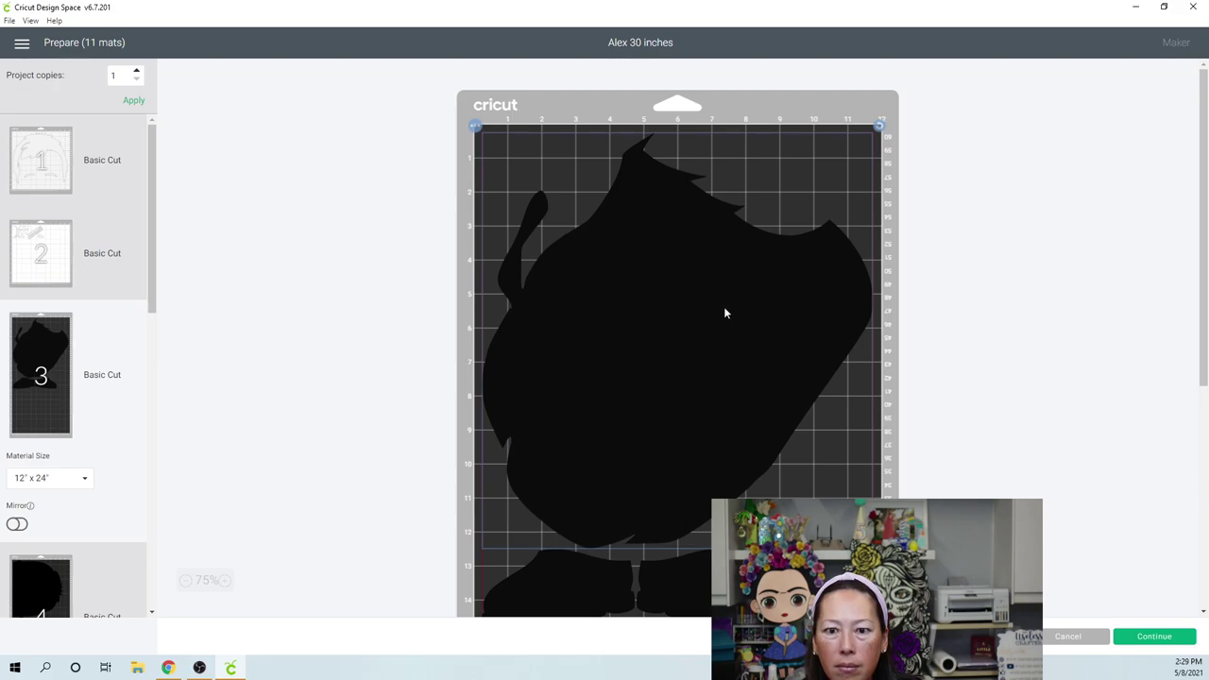
drag(881, 126, 884, 141)
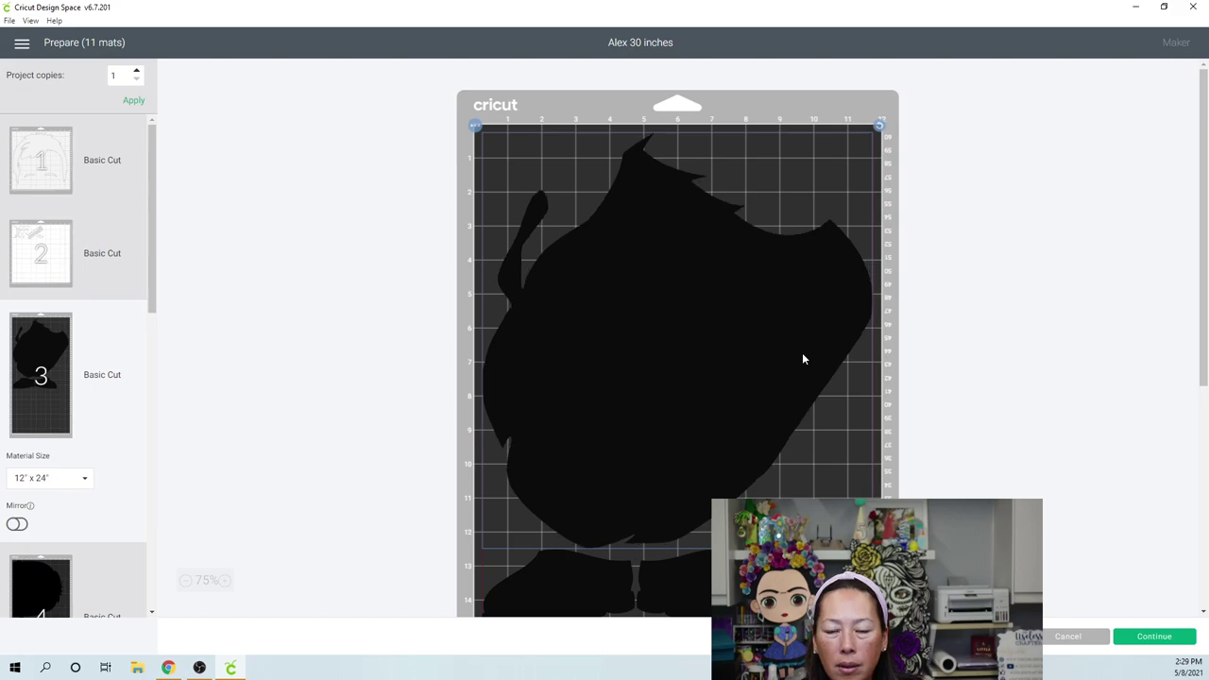
Move one shoe into mat 3's top-right corner and the other shoe lower on the mat.
scroll(802, 353, down, 1)
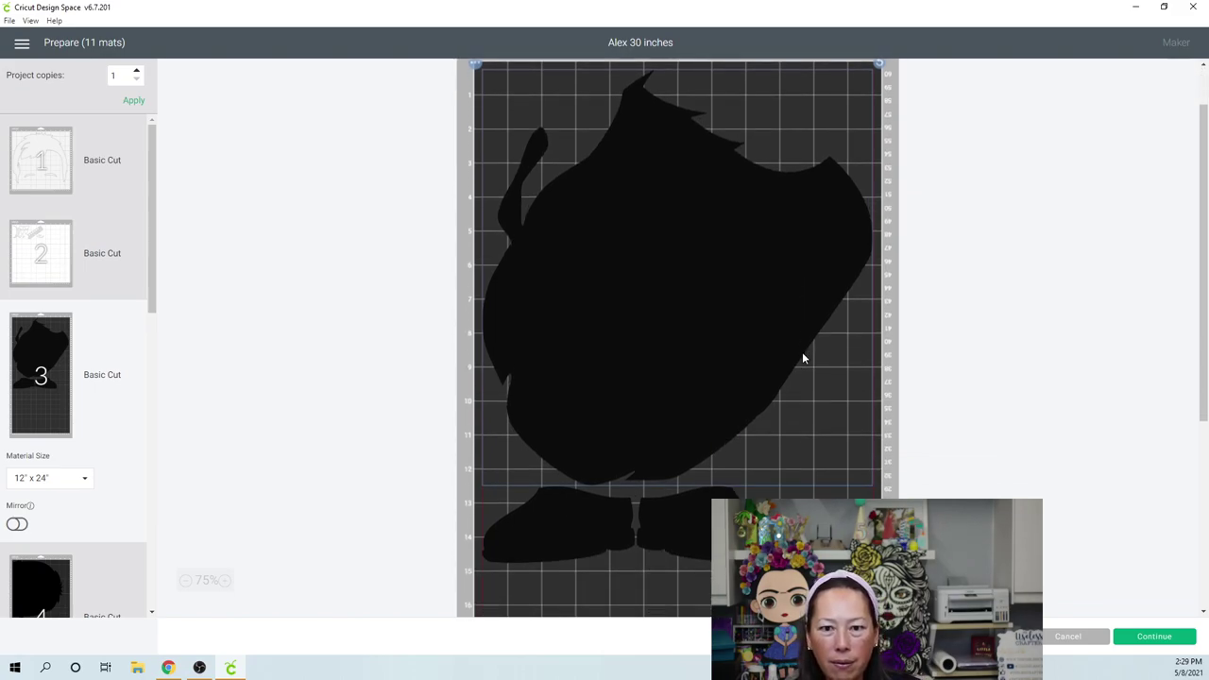
click(670, 539)
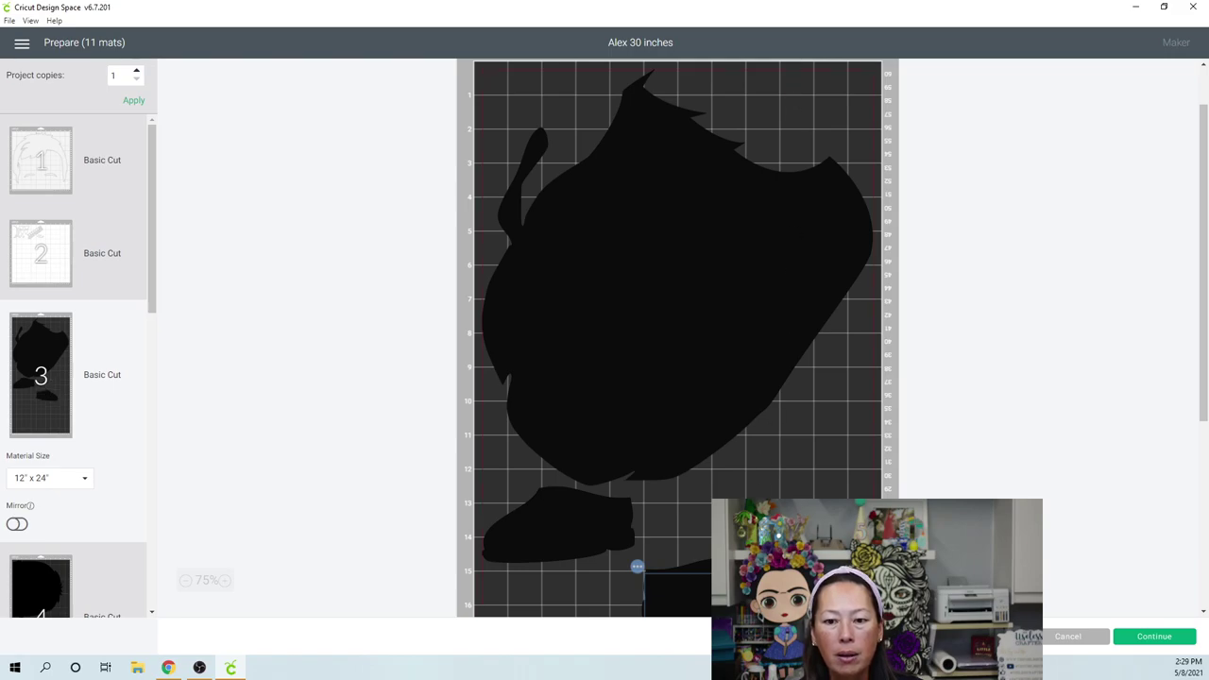
drag(727, 581, 819, 111)
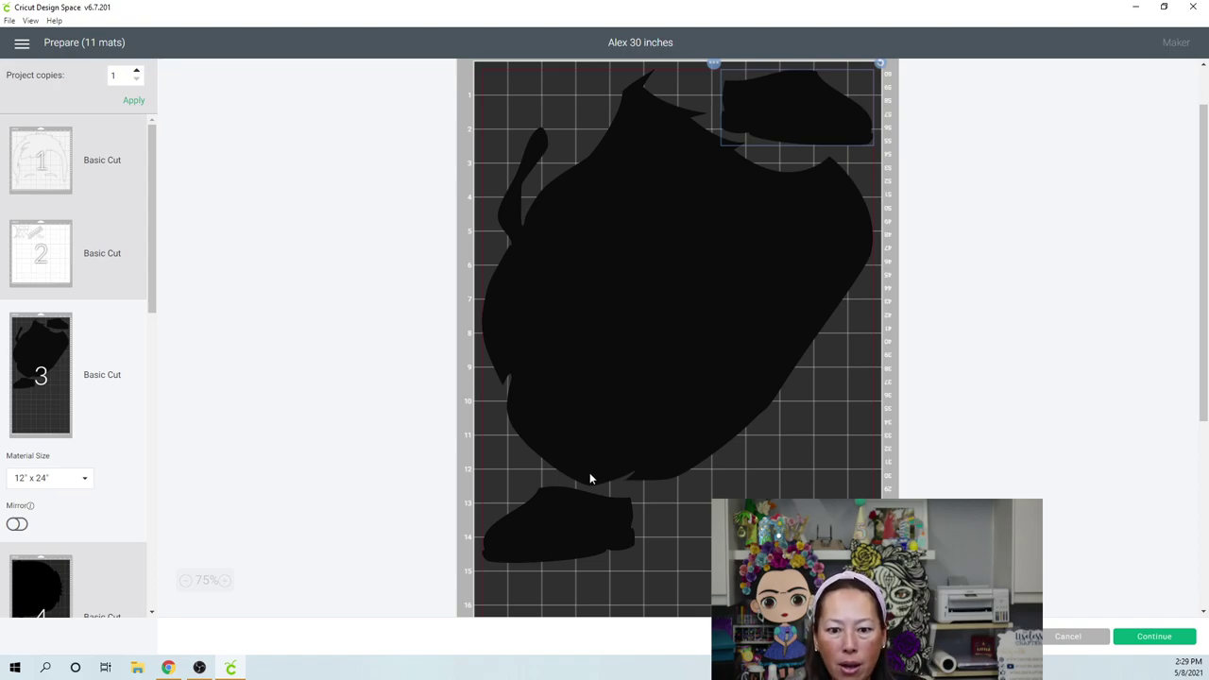
drag(770, 272, 770, 281)
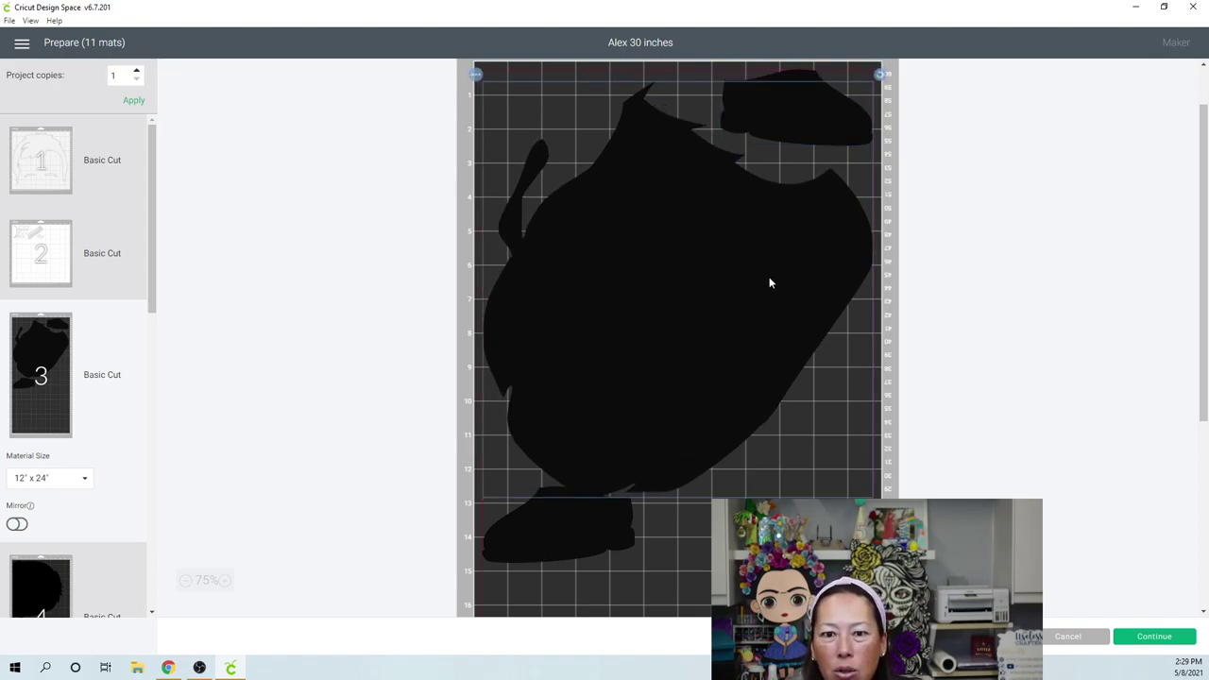
drag(805, 317, 743, 293)
click(590, 524)
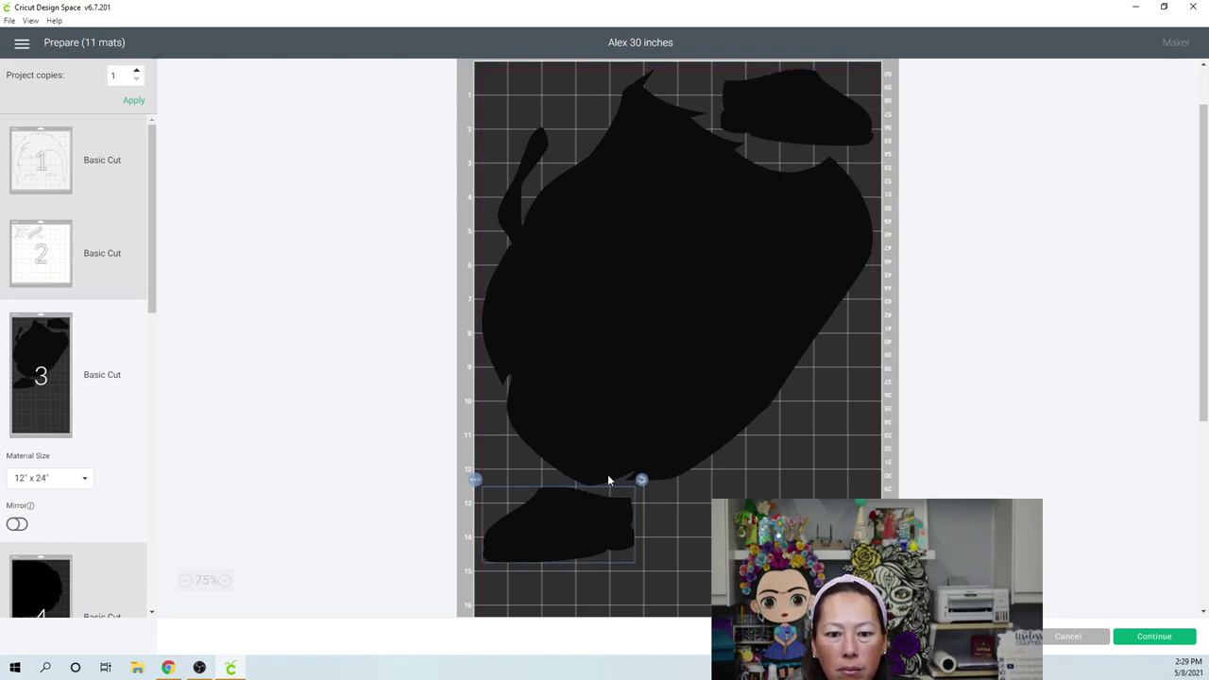
drag(565, 526, 585, 585)
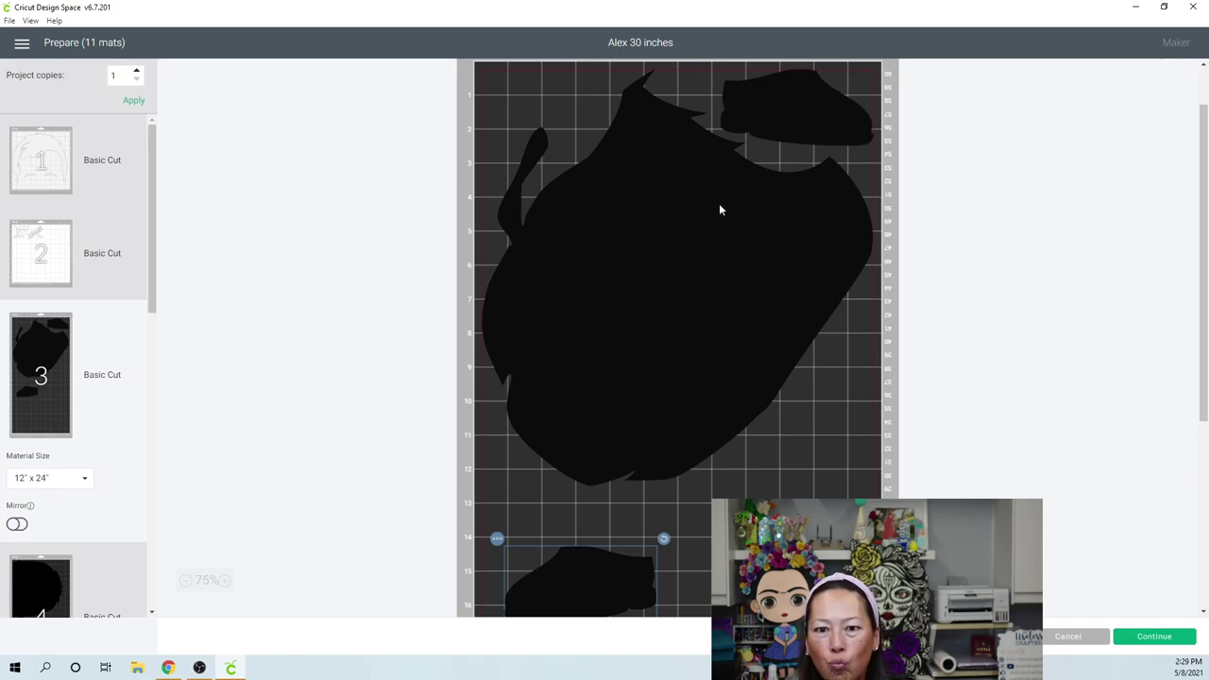
Rotate and shift the body group to a more upright angle within the cut area.
click(759, 244)
drag(878, 64, 886, 79)
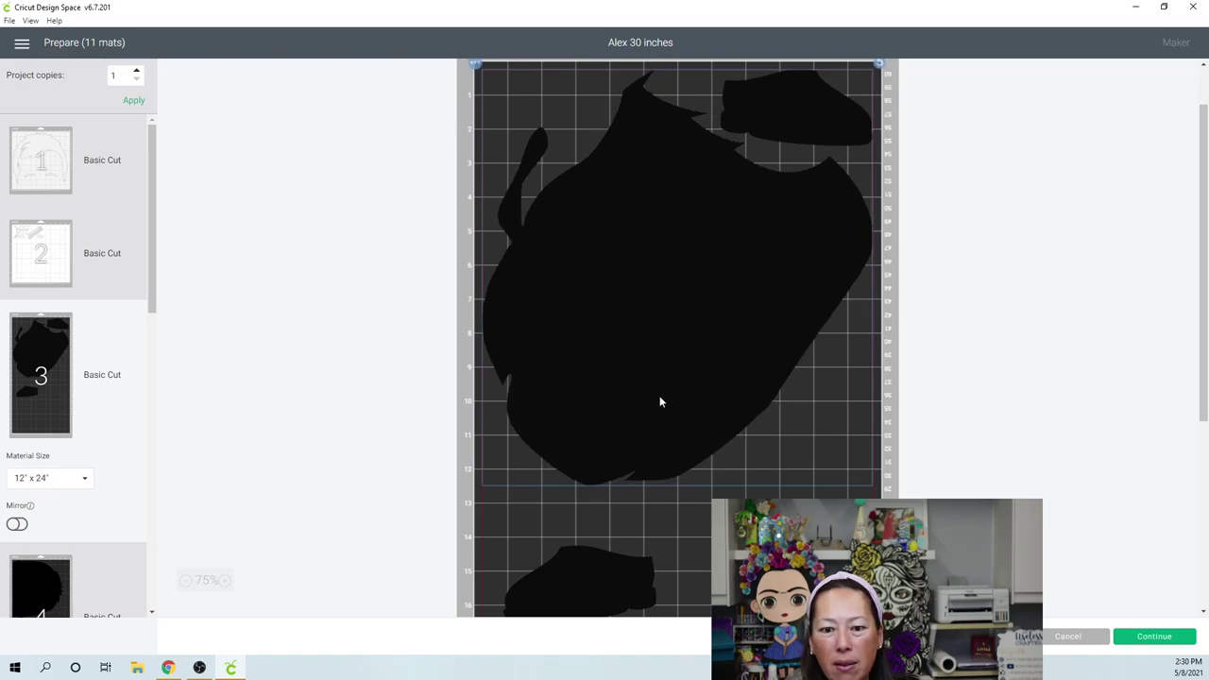
drag(641, 380, 645, 402)
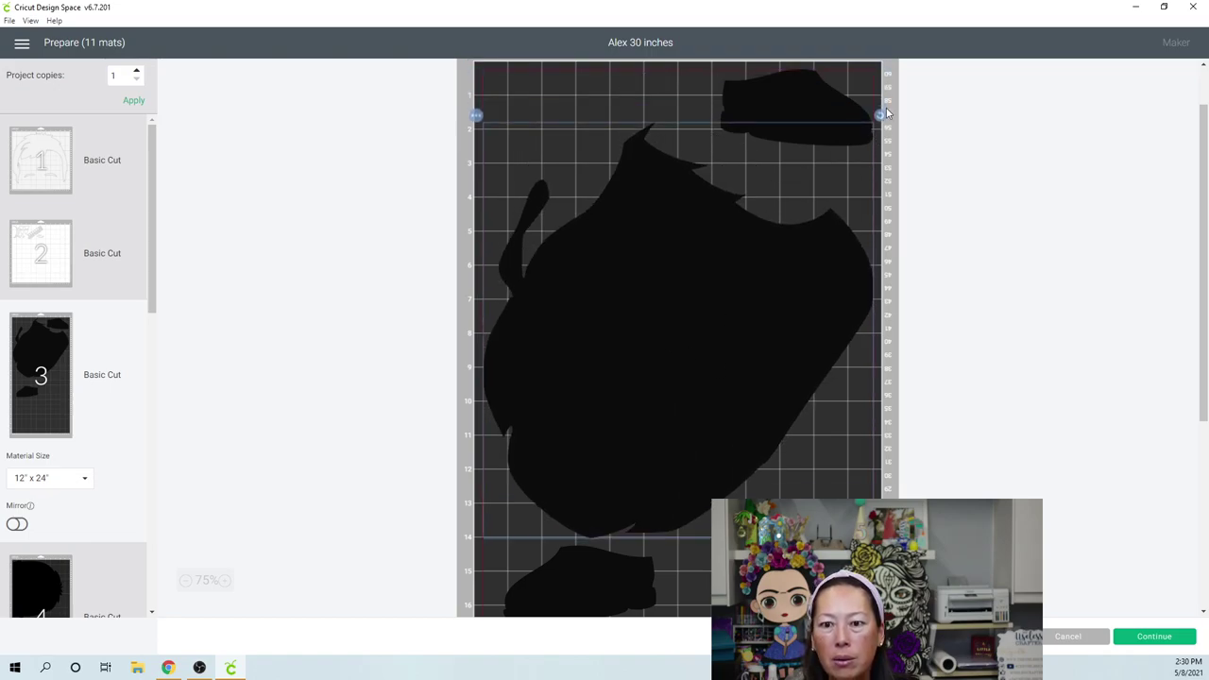
drag(878, 116, 525, 136)
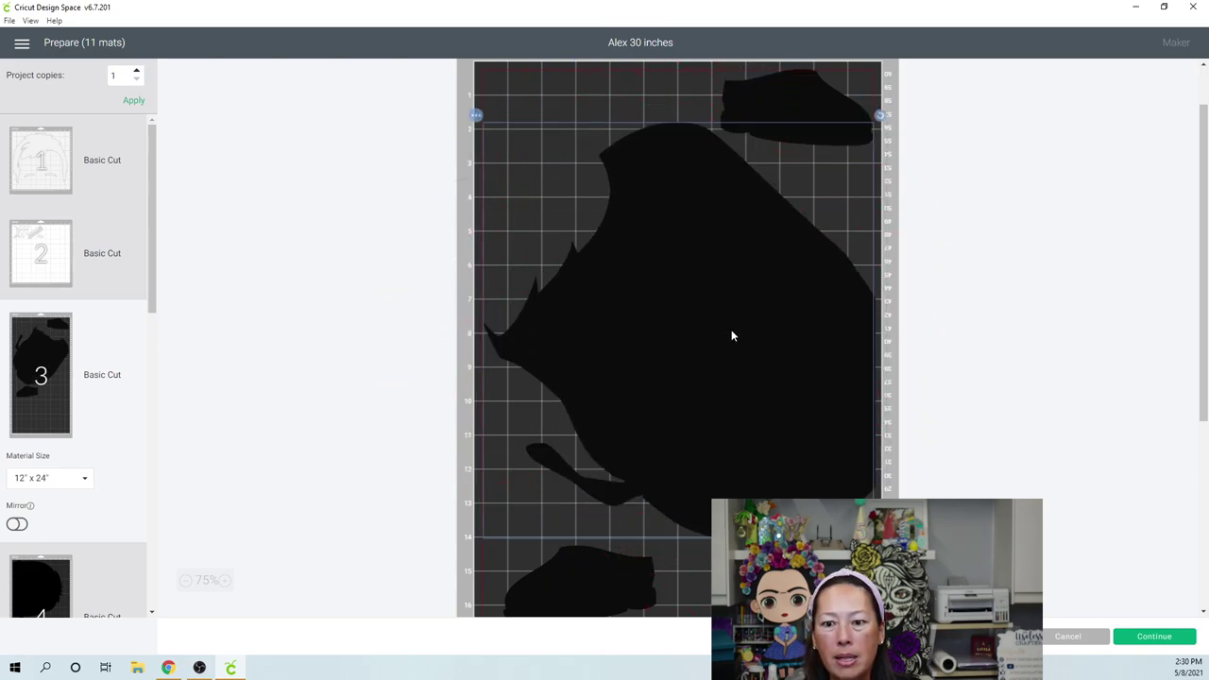
drag(879, 115, 598, 76)
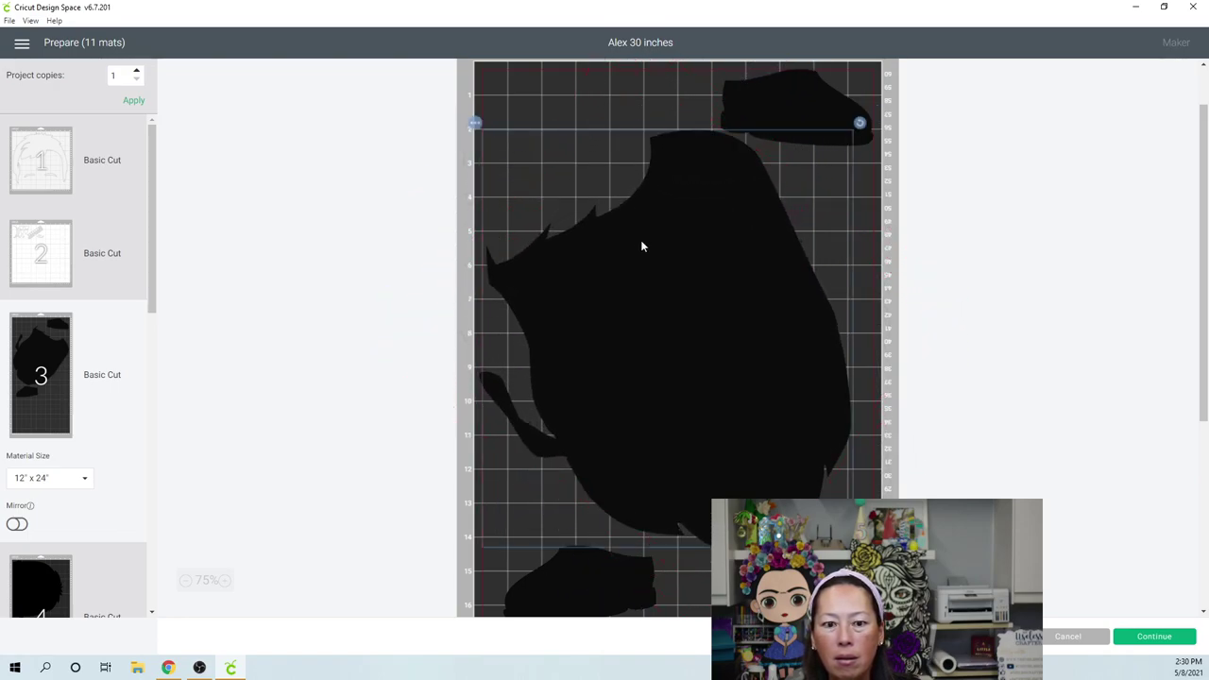
drag(673, 229, 674, 209)
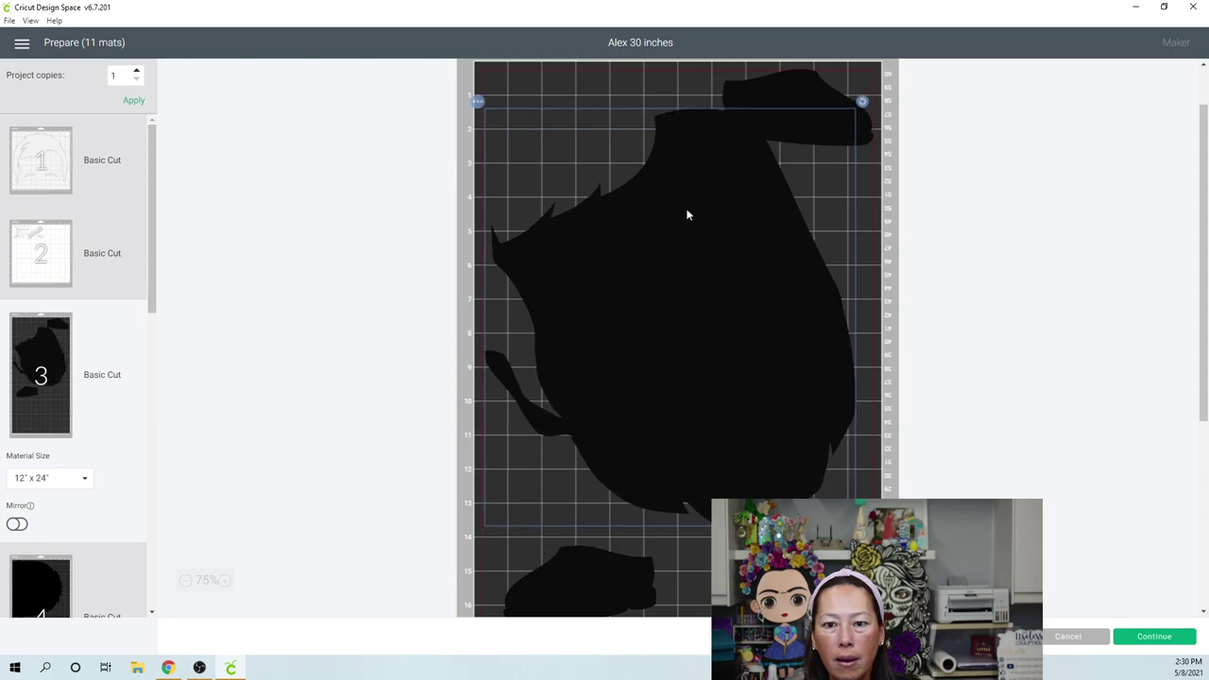
Move the top-right shoe back down and straighten the body silhouette on mat 3.
click(808, 76)
drag(807, 75, 803, 392)
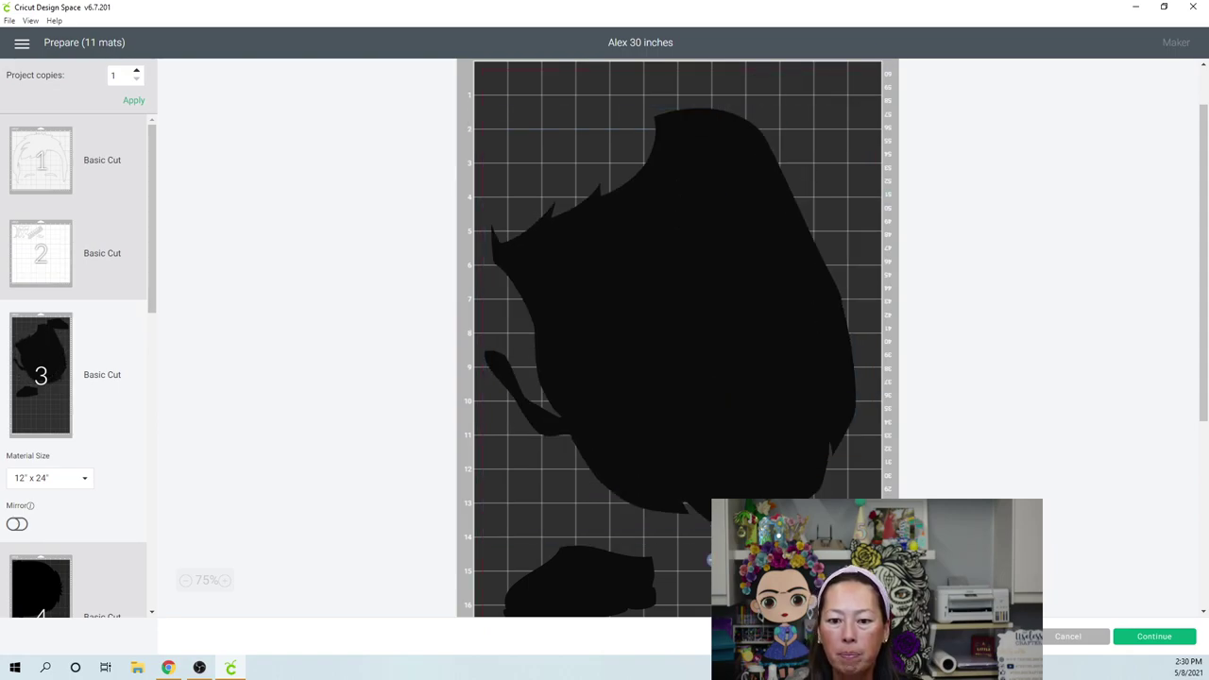
click(844, 116)
drag(866, 108, 833, 79)
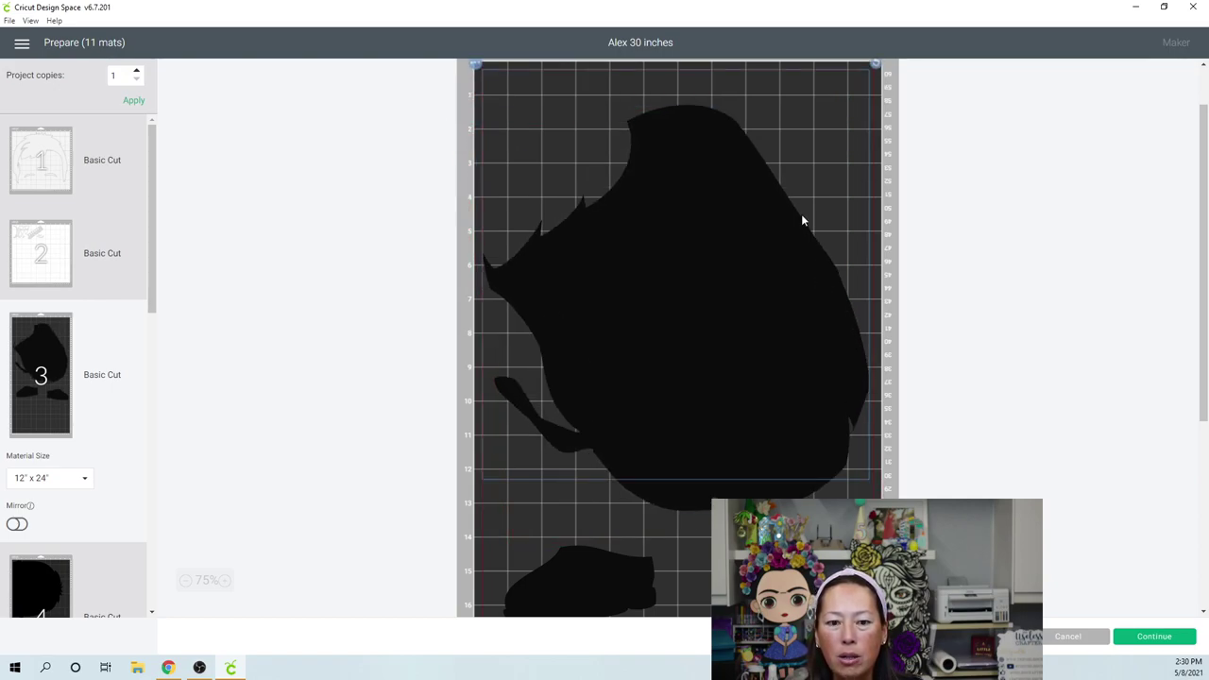
click(877, 64)
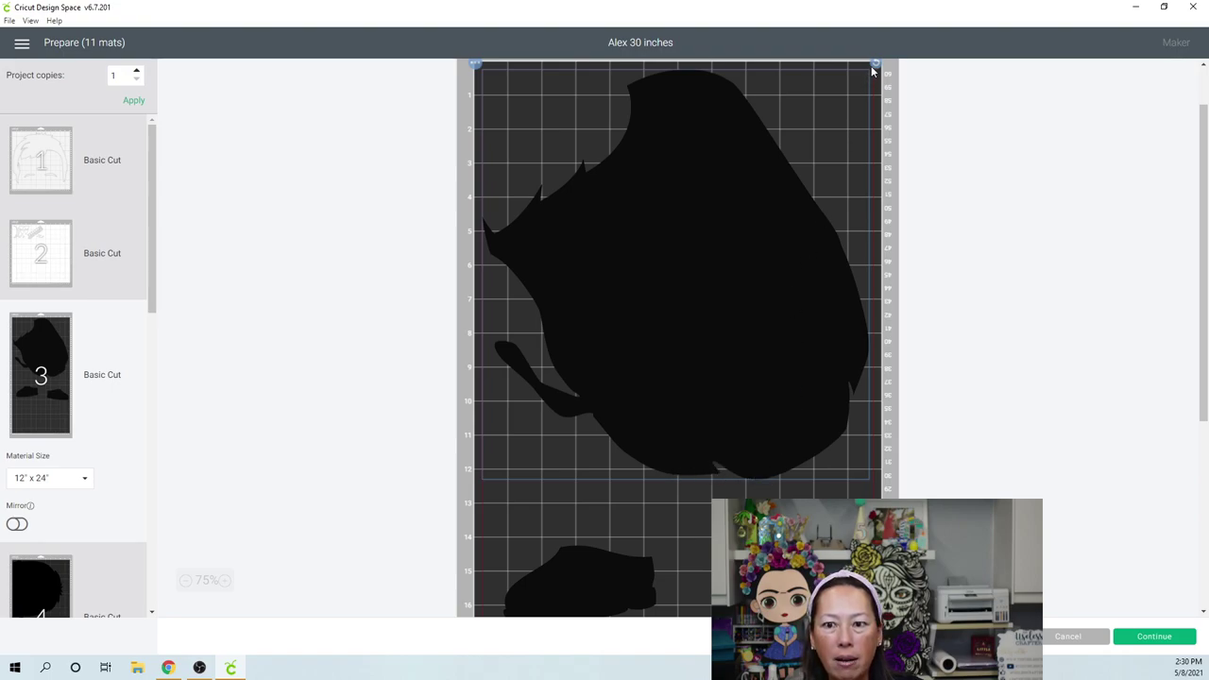
drag(873, 68, 858, 43)
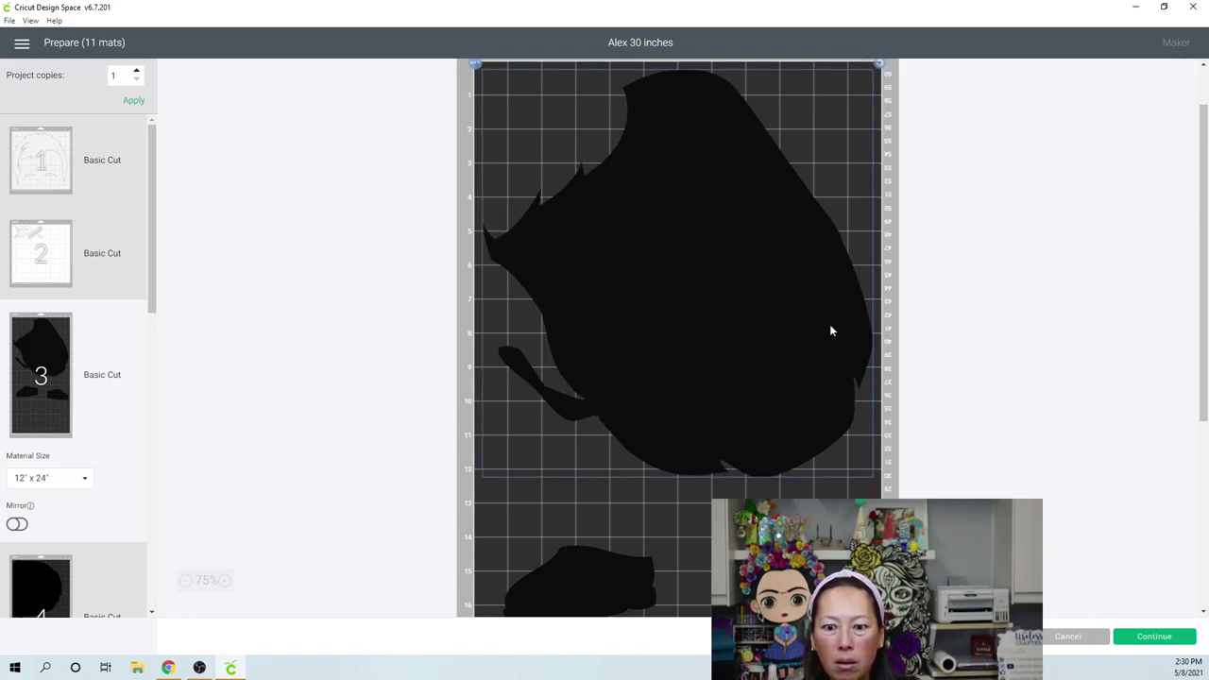
scroll(832, 321, up, 1)
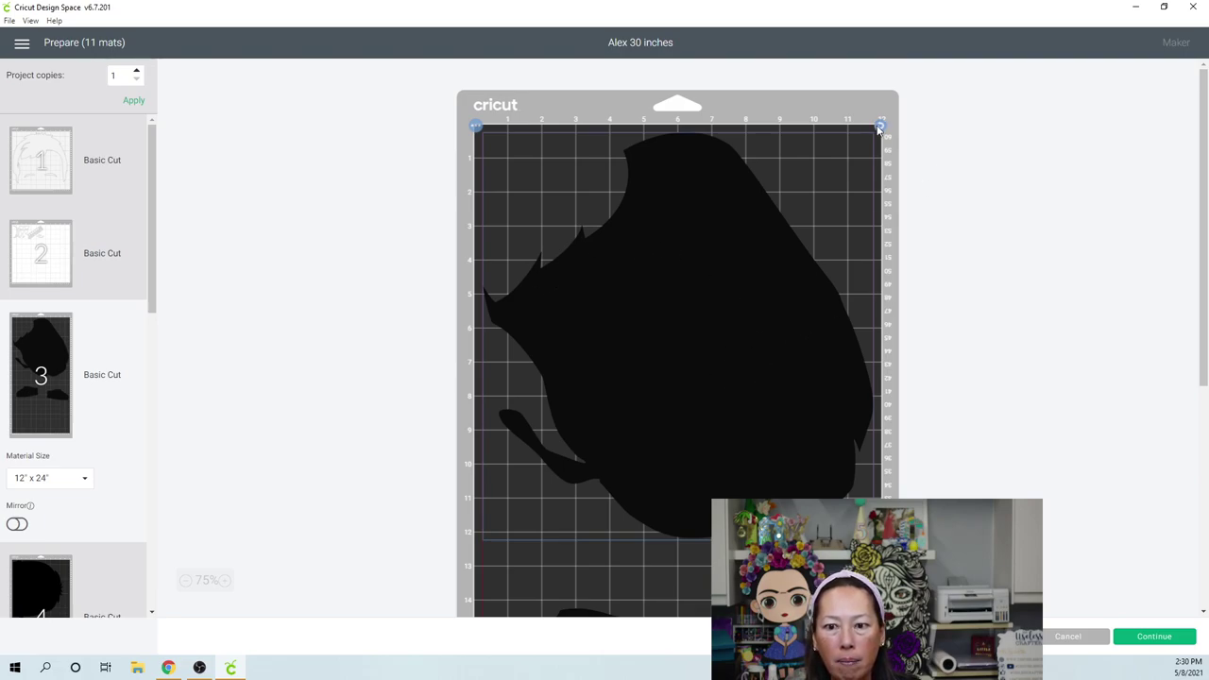
drag(881, 126, 869, 116)
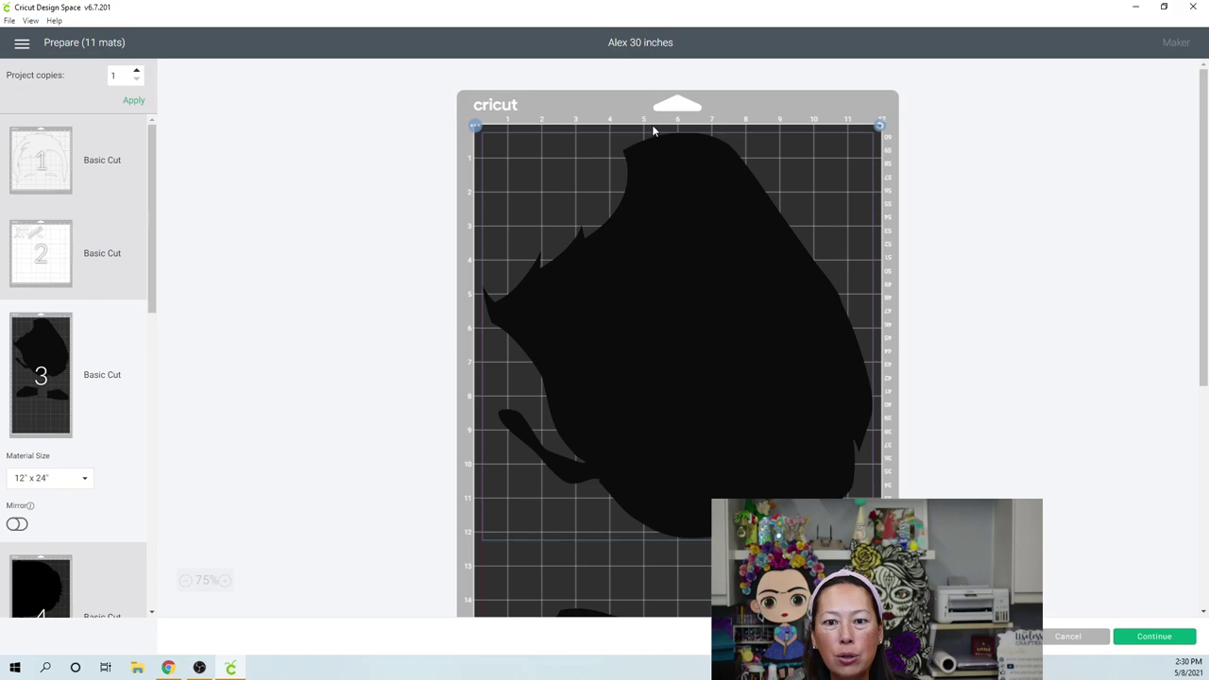
scroll(654, 157, down, 3)
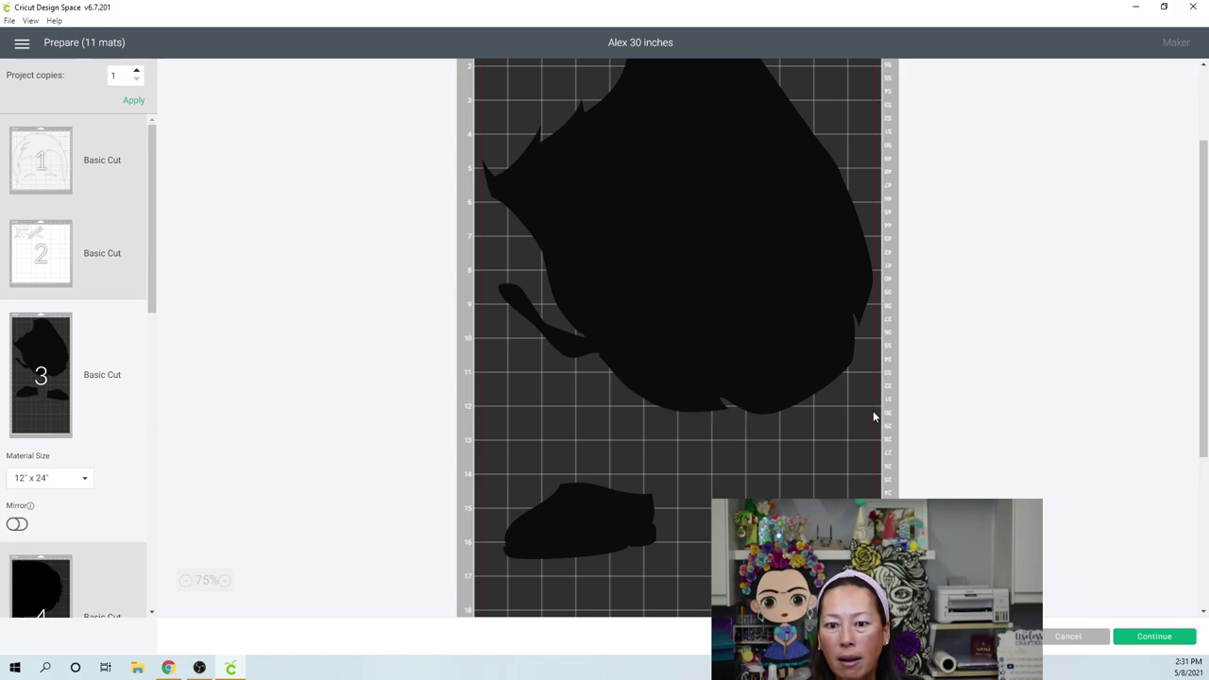
scroll(684, 263, down, 6)
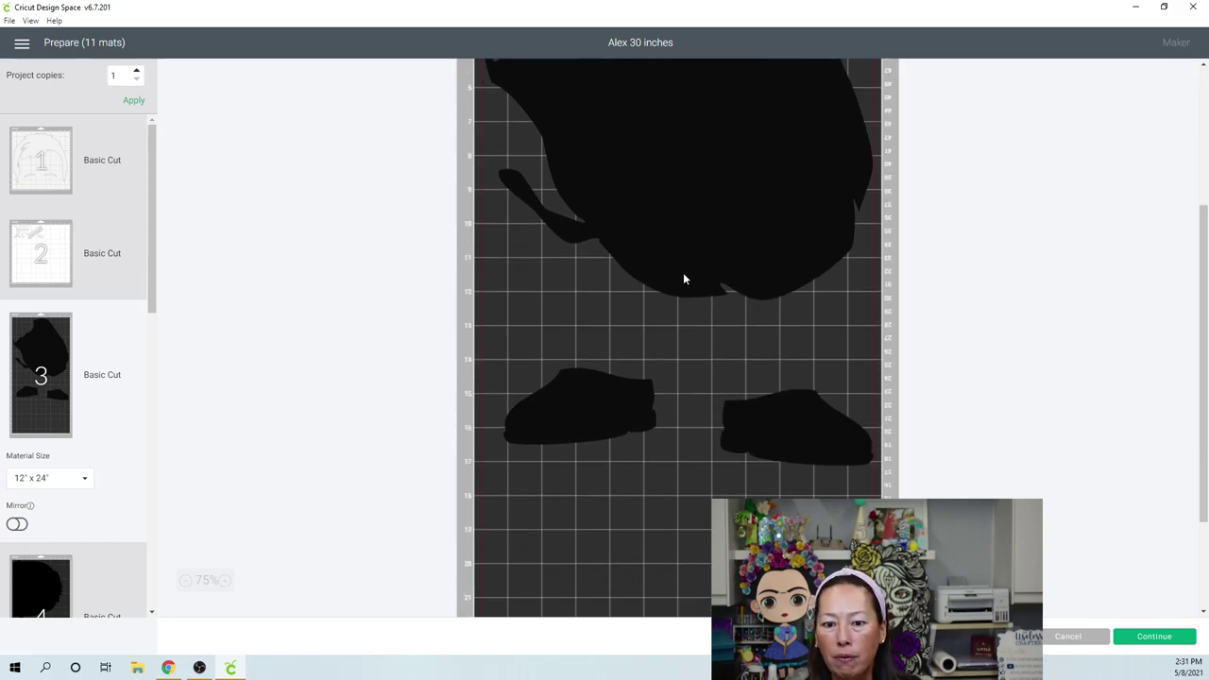
scroll(674, 284, up, 6)
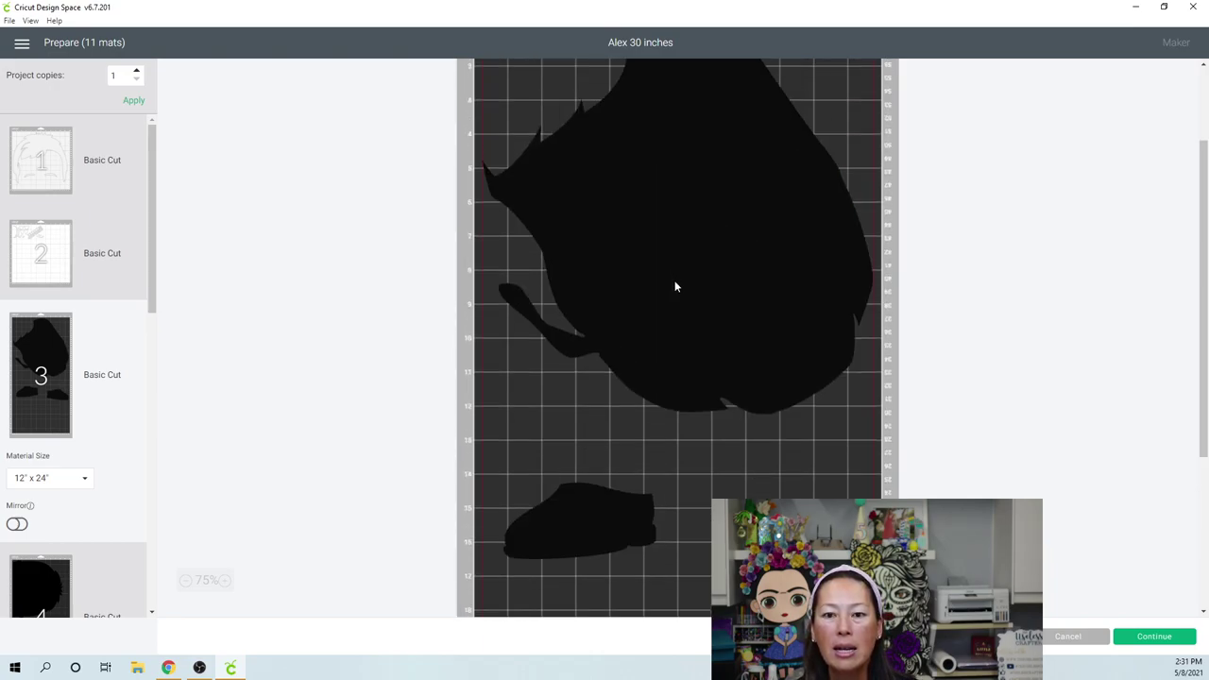
Bring the second shoe onto the mat, turn it diagonally and set it at the lower left.
drag(765, 529, 523, 54)
scroll(610, 170, up, 3)
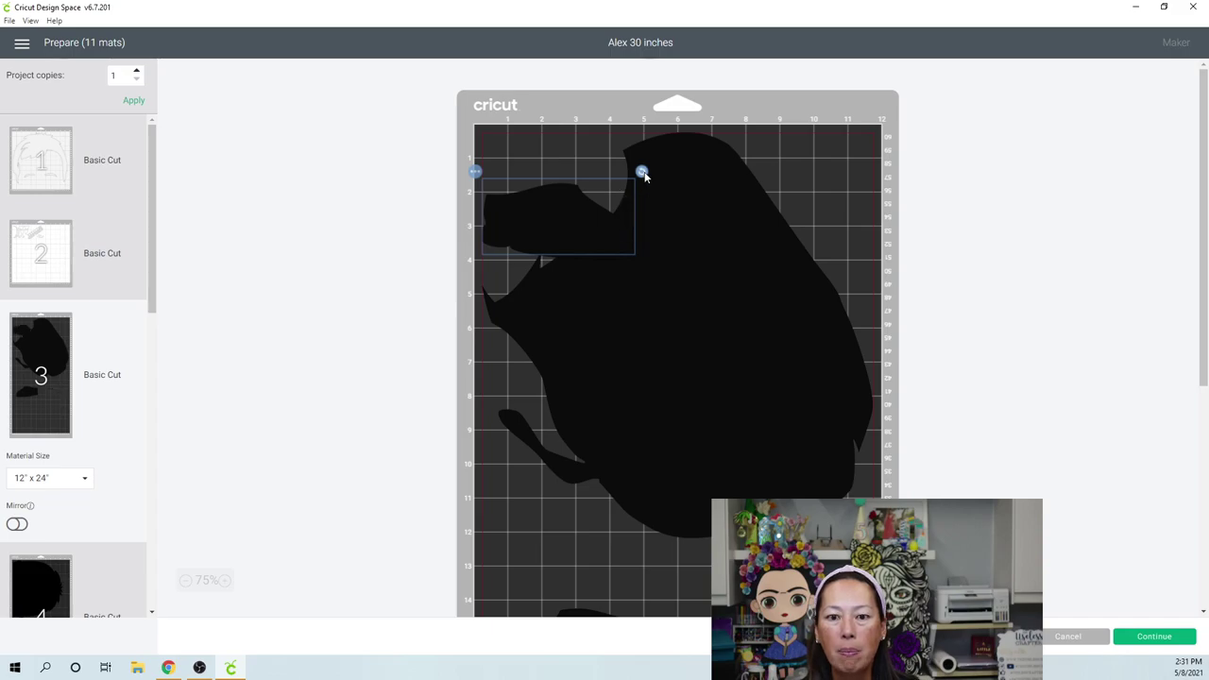
drag(643, 176, 551, 267)
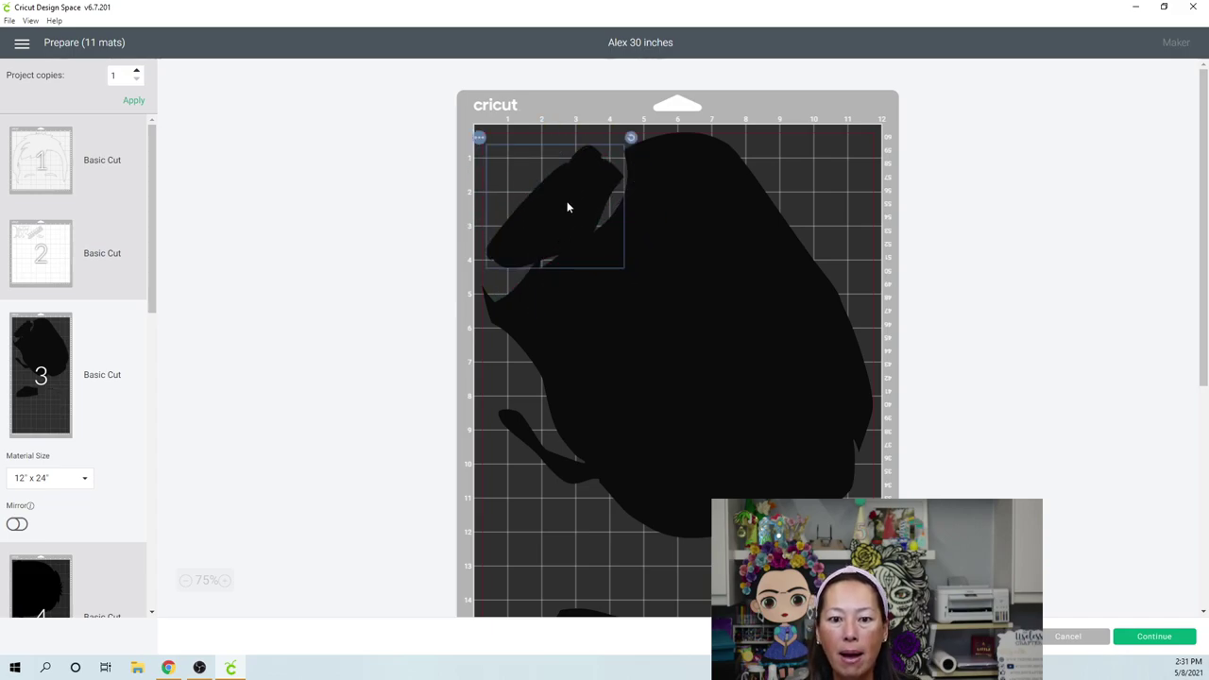
drag(568, 206, 529, 516)
Move the first shoe to the black legs-and-boots mat and place it under the boots at the left edge.
scroll(515, 444, down, 2)
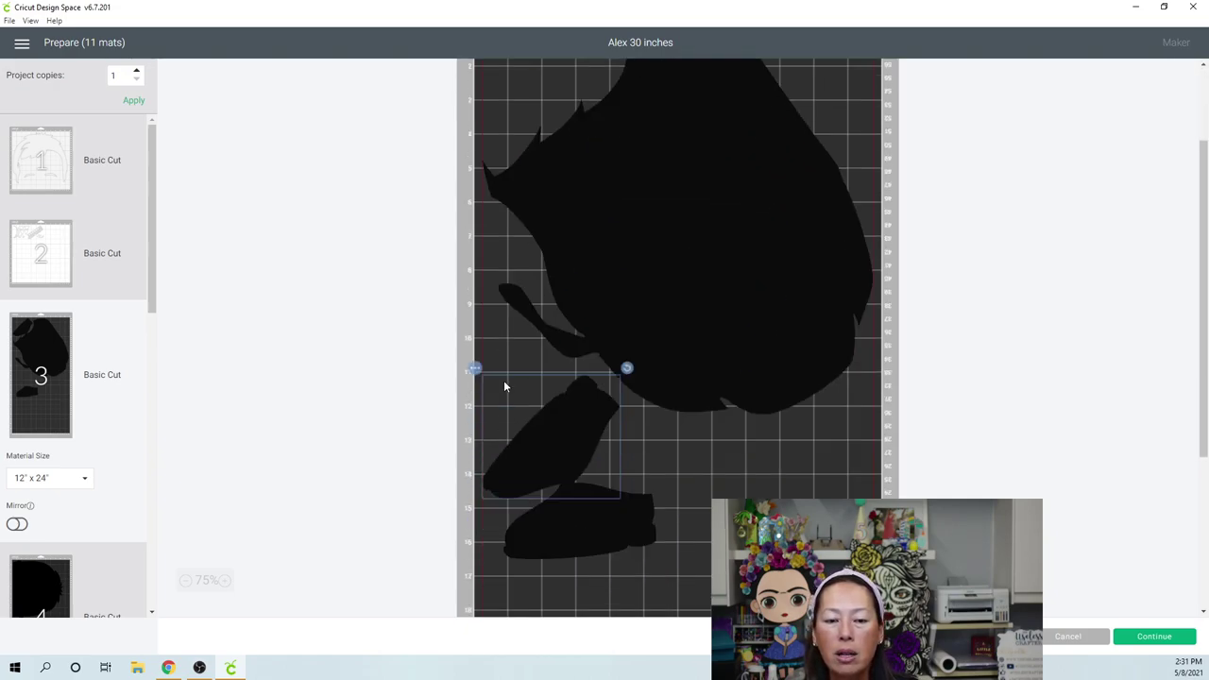
click(474, 368)
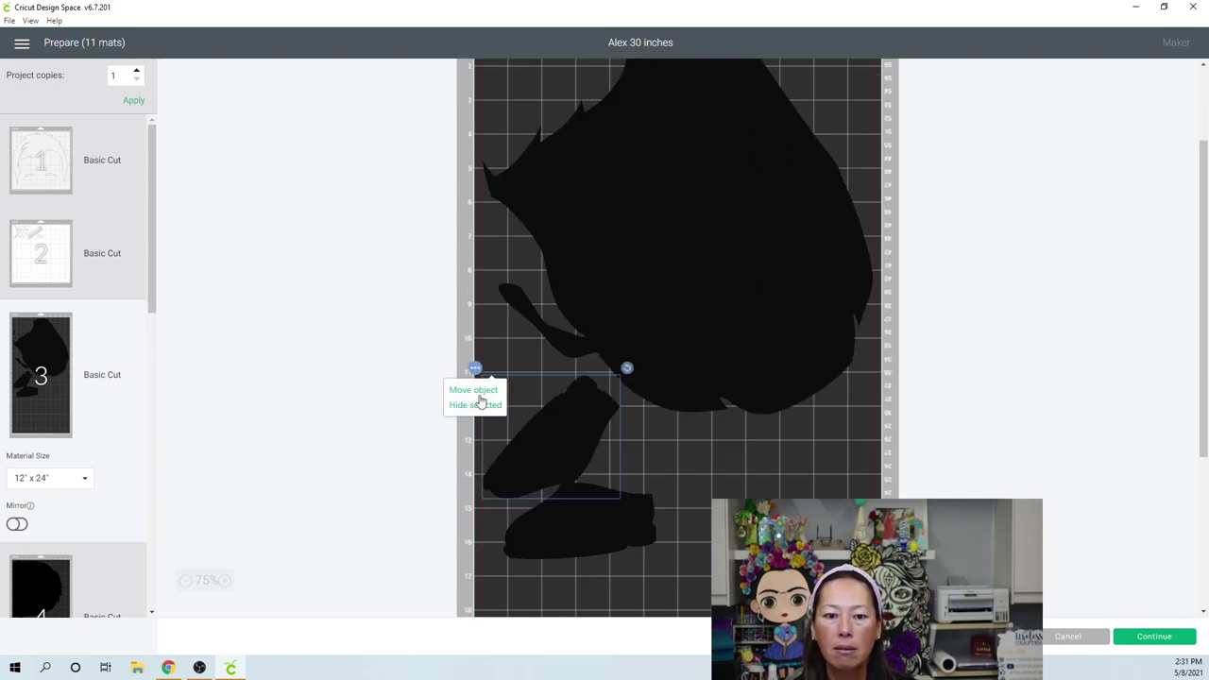
click(473, 390)
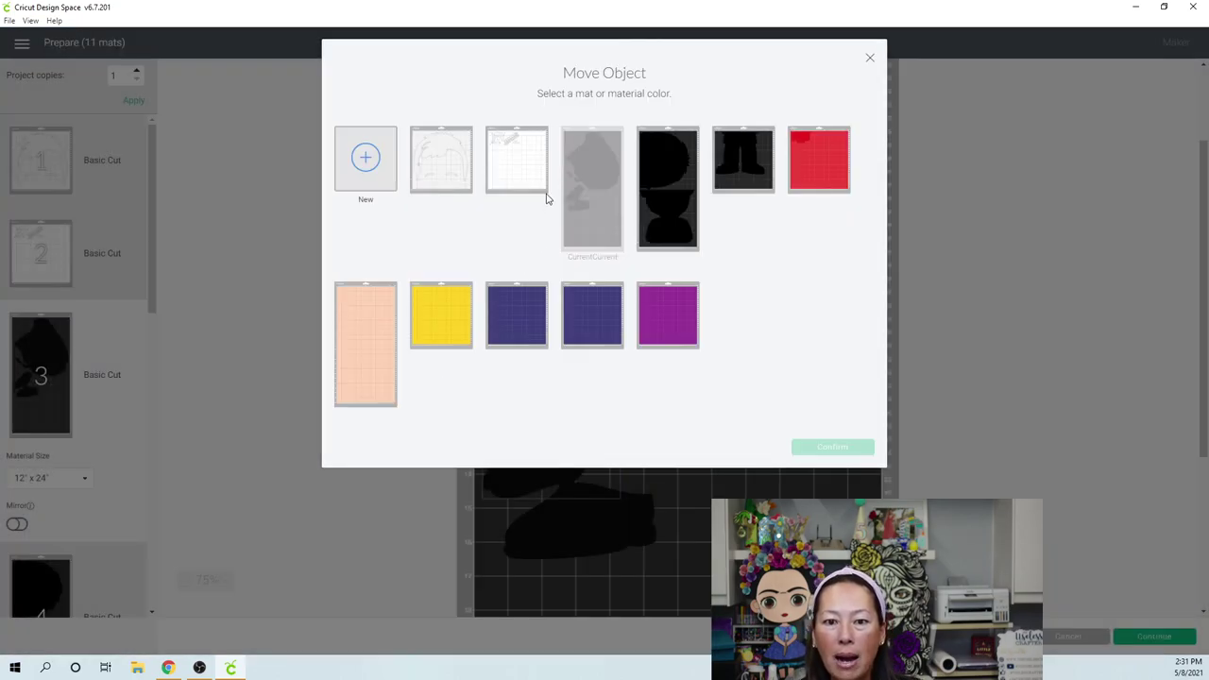
click(743, 185)
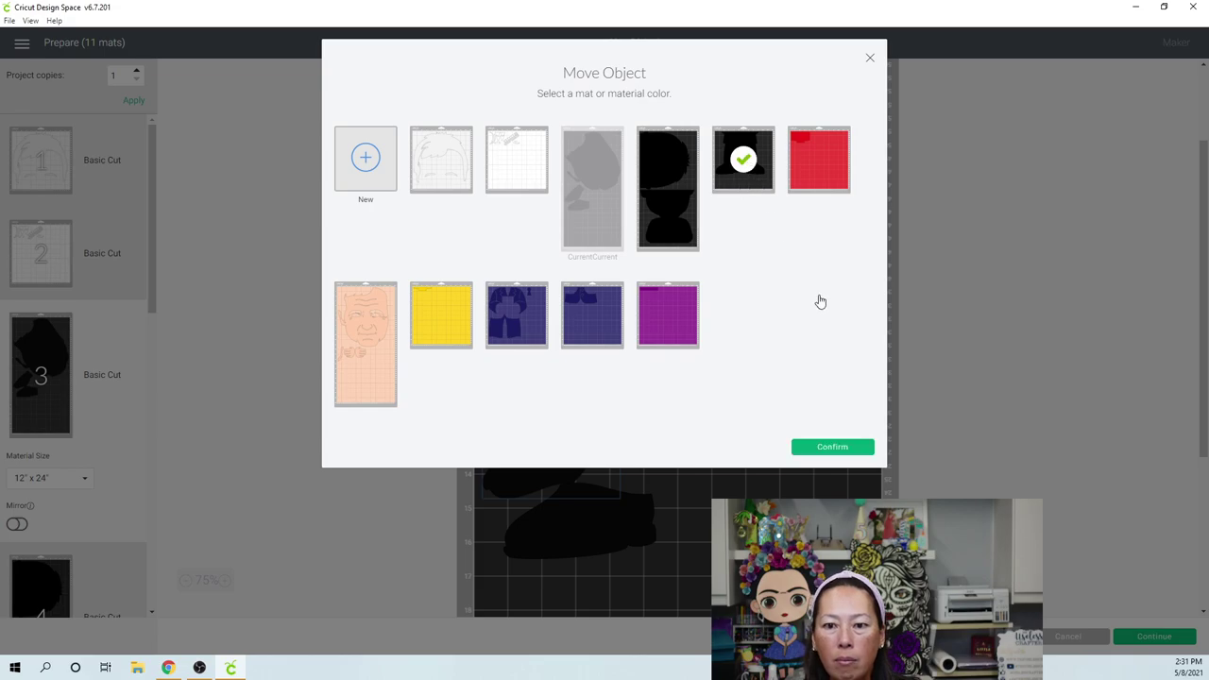
click(833, 445)
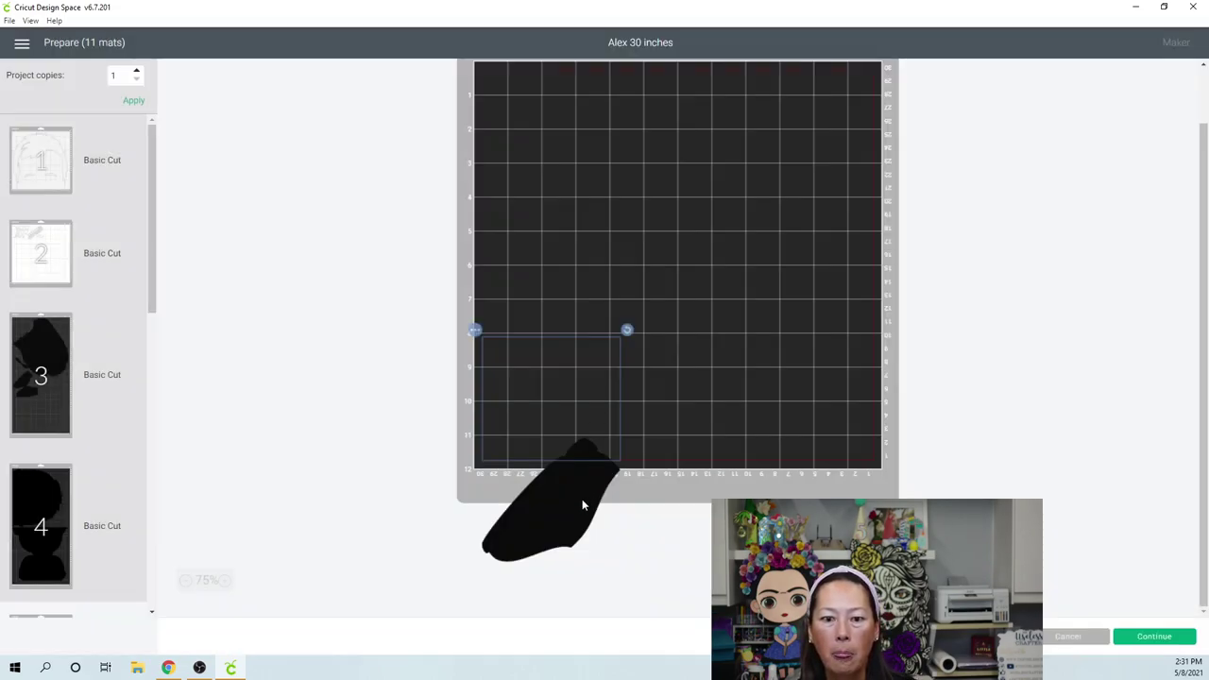
drag(582, 499, 578, 464)
click(558, 406)
drag(558, 405, 721, 408)
drag(635, 421, 578, 427)
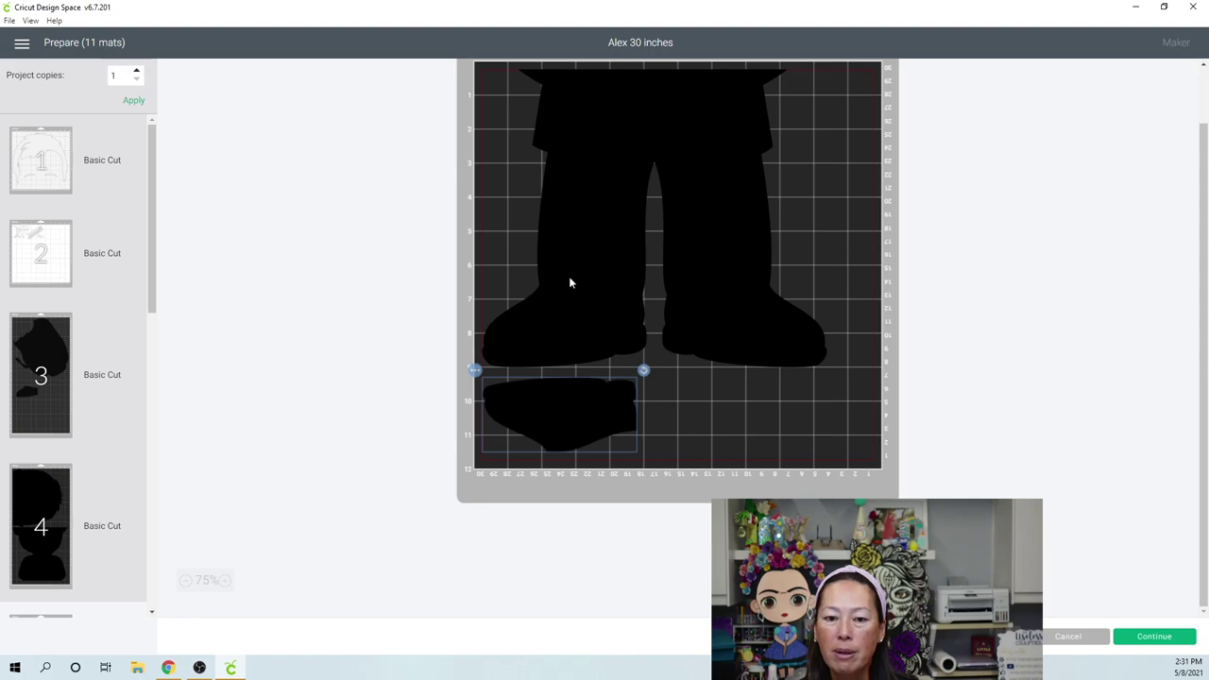
Move the small shoe from mat 3 to the same mat, beside the first shoe.
click(44, 402)
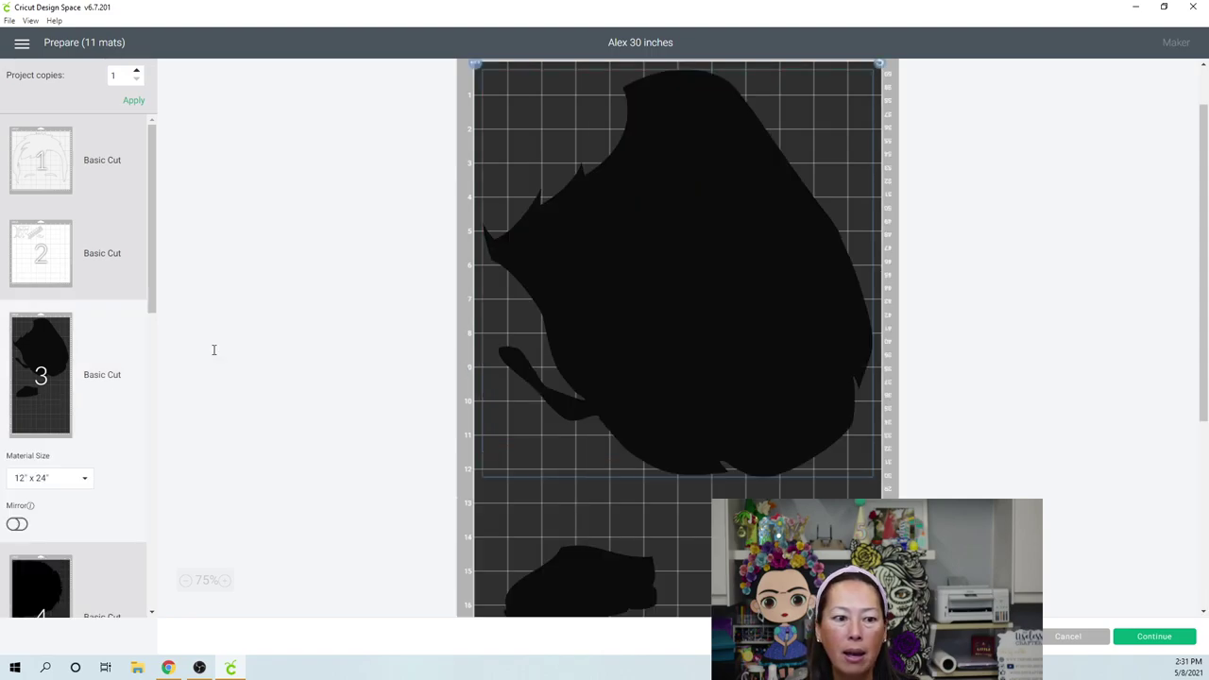
click(569, 562)
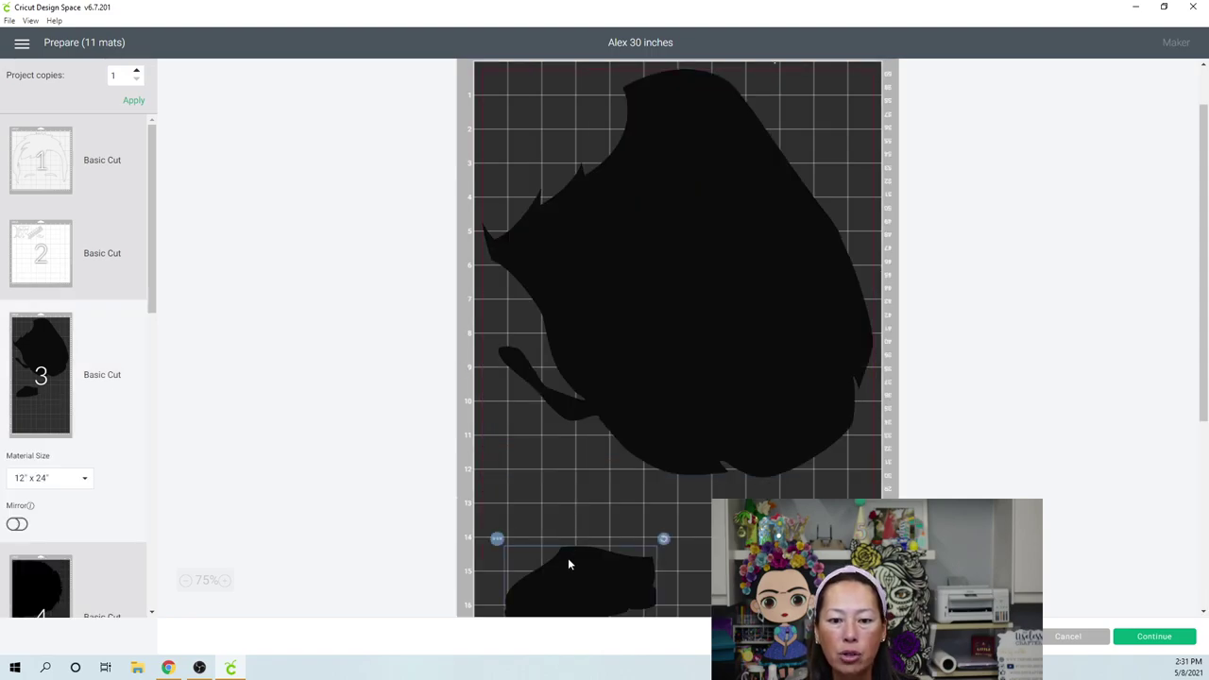
click(498, 539)
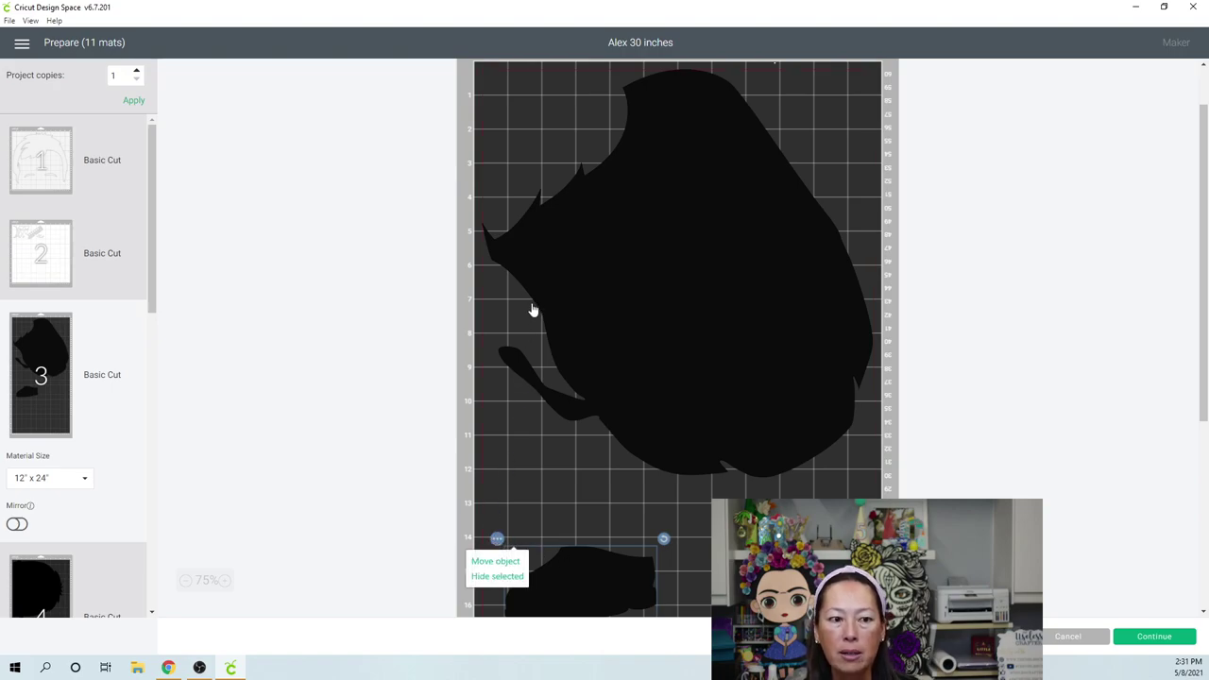
click(495, 561)
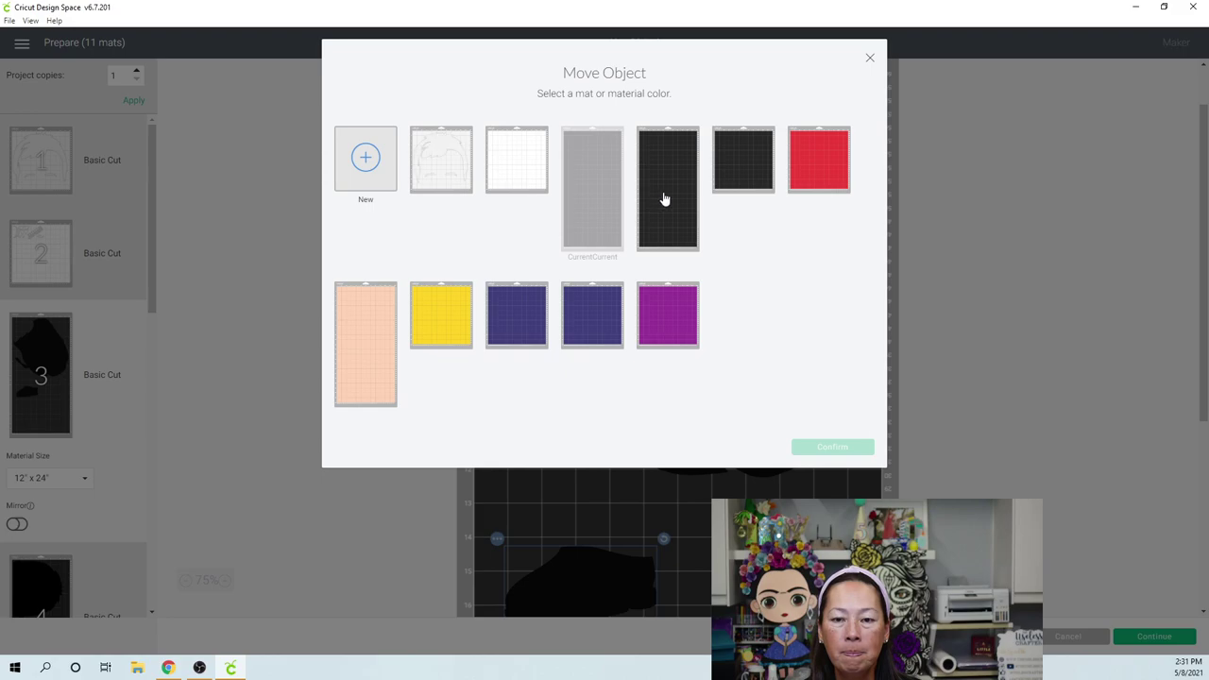
click(752, 170)
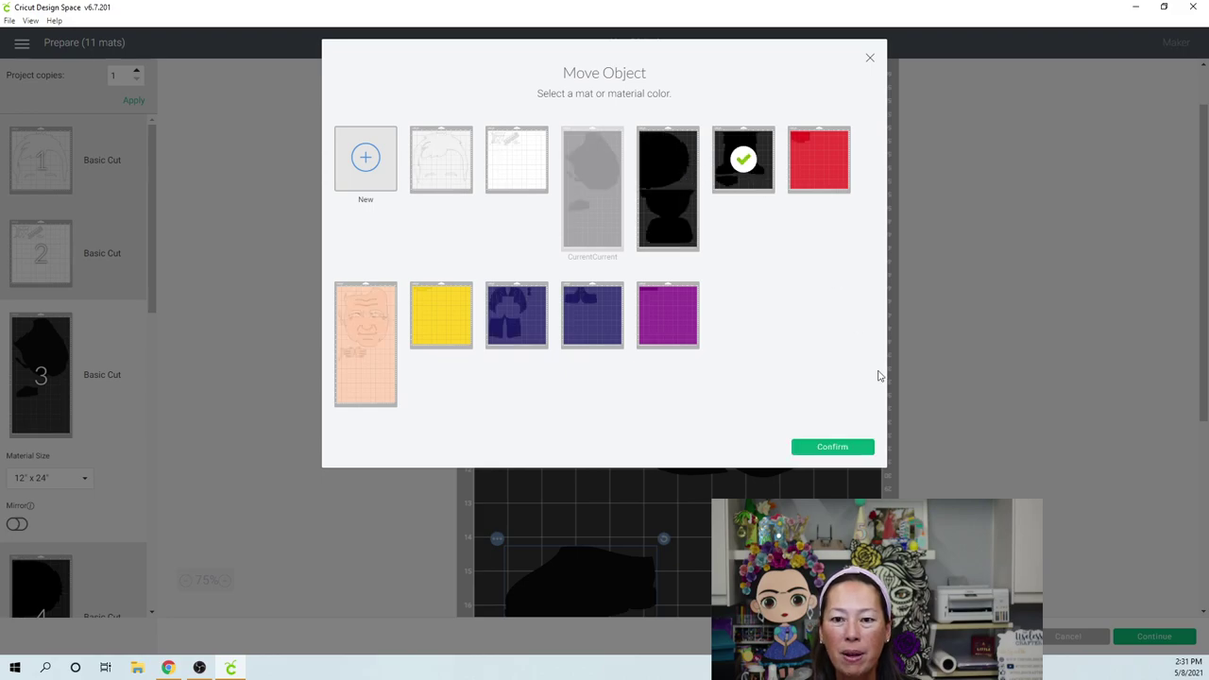
click(839, 448)
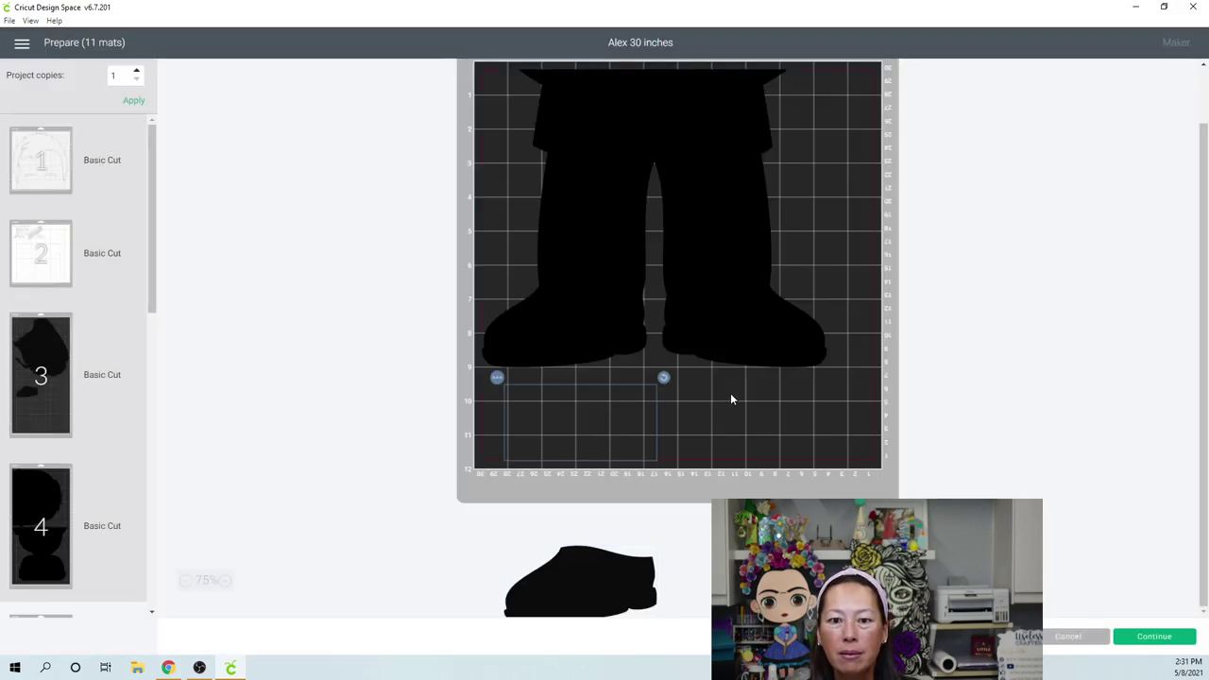
drag(605, 427, 810, 416)
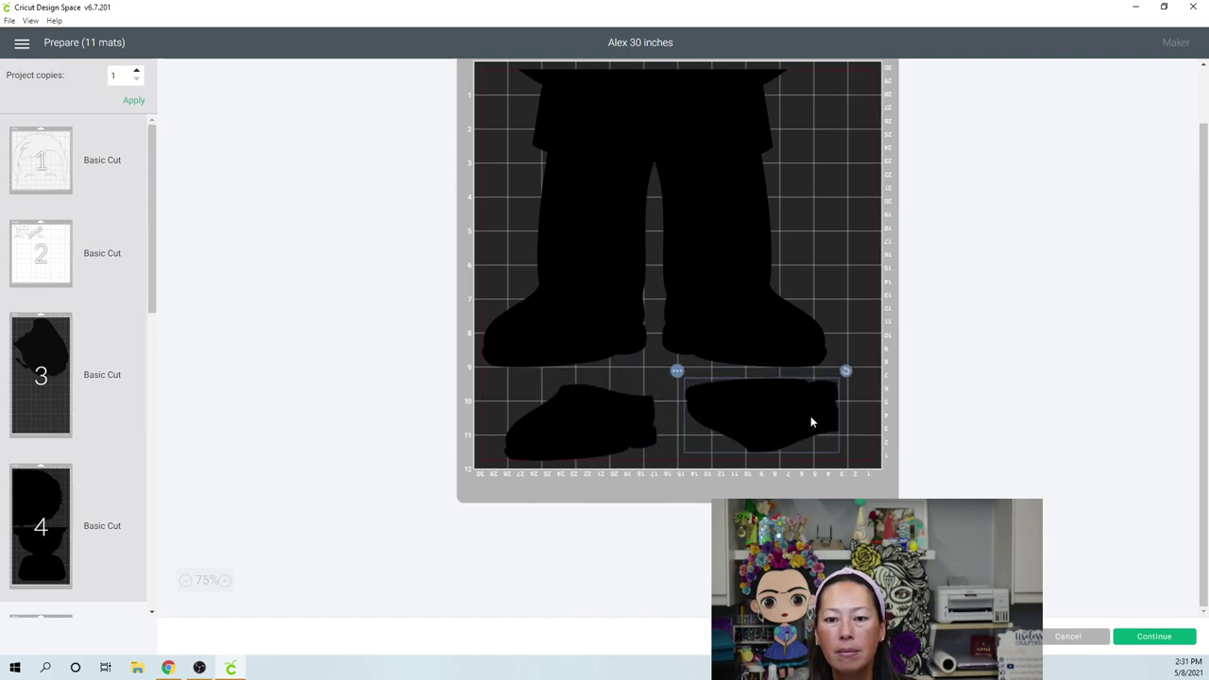
On mat 4, rotate the head piece until it fits within the cut area.
click(57, 515)
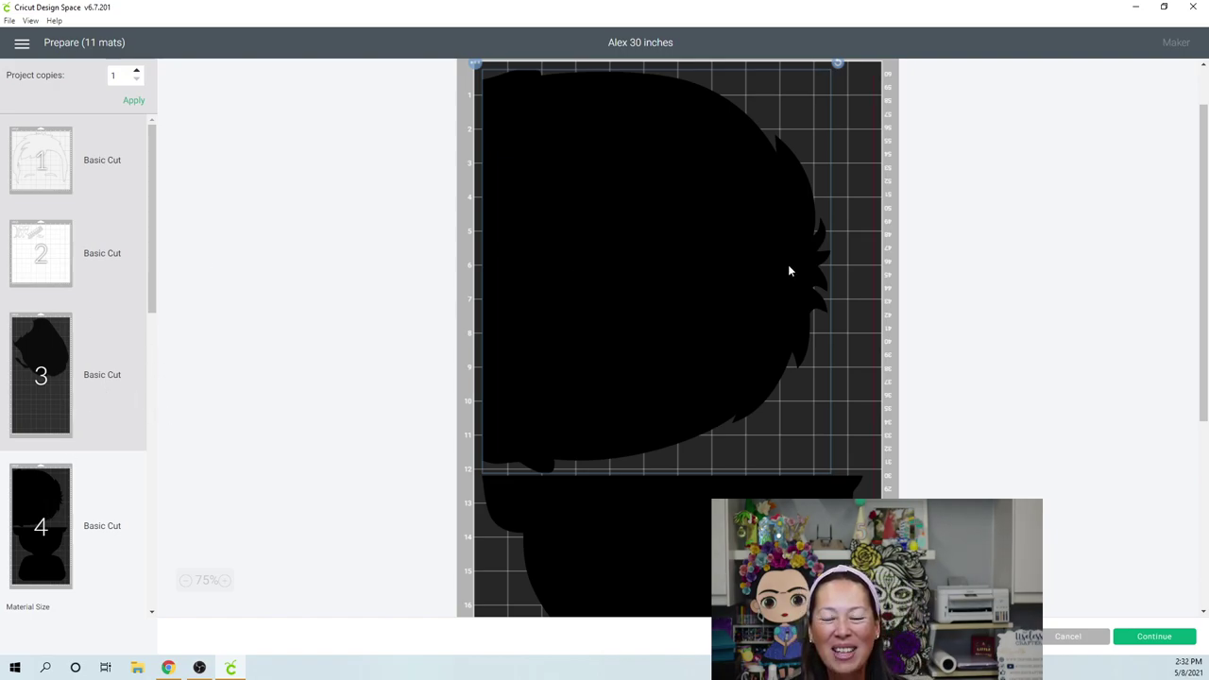
scroll(743, 339, up, 2)
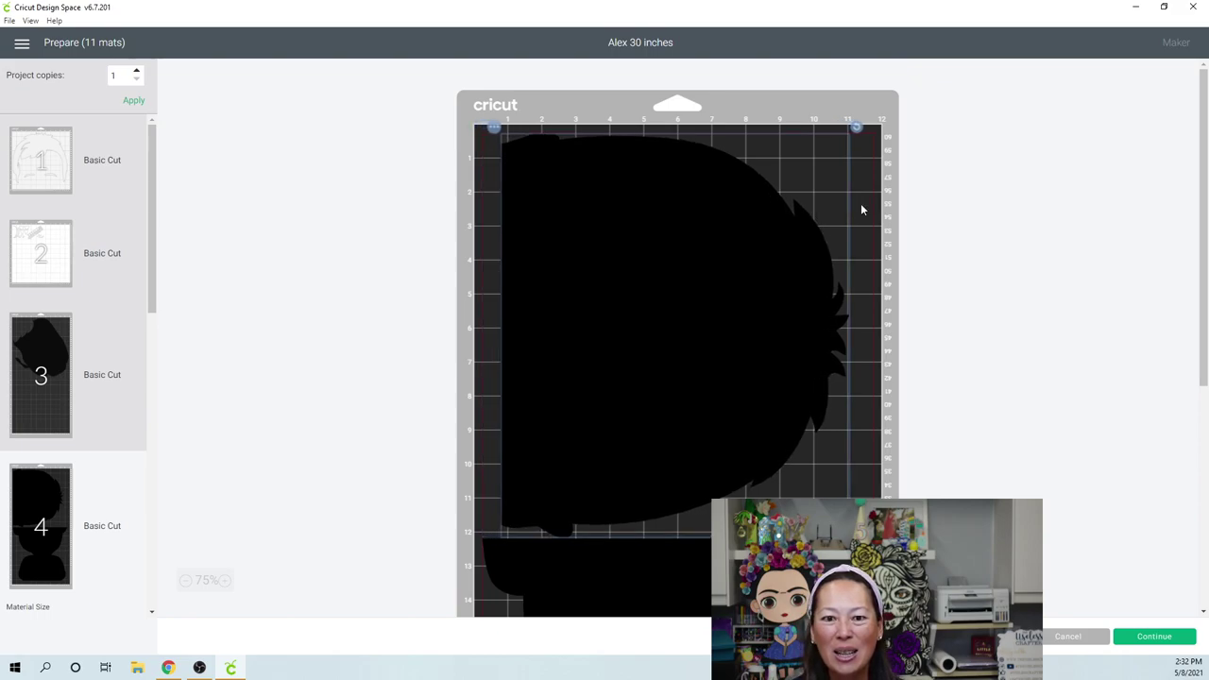
drag(780, 318, 797, 321)
drag(878, 137, 774, 119)
key(ctrl+z)
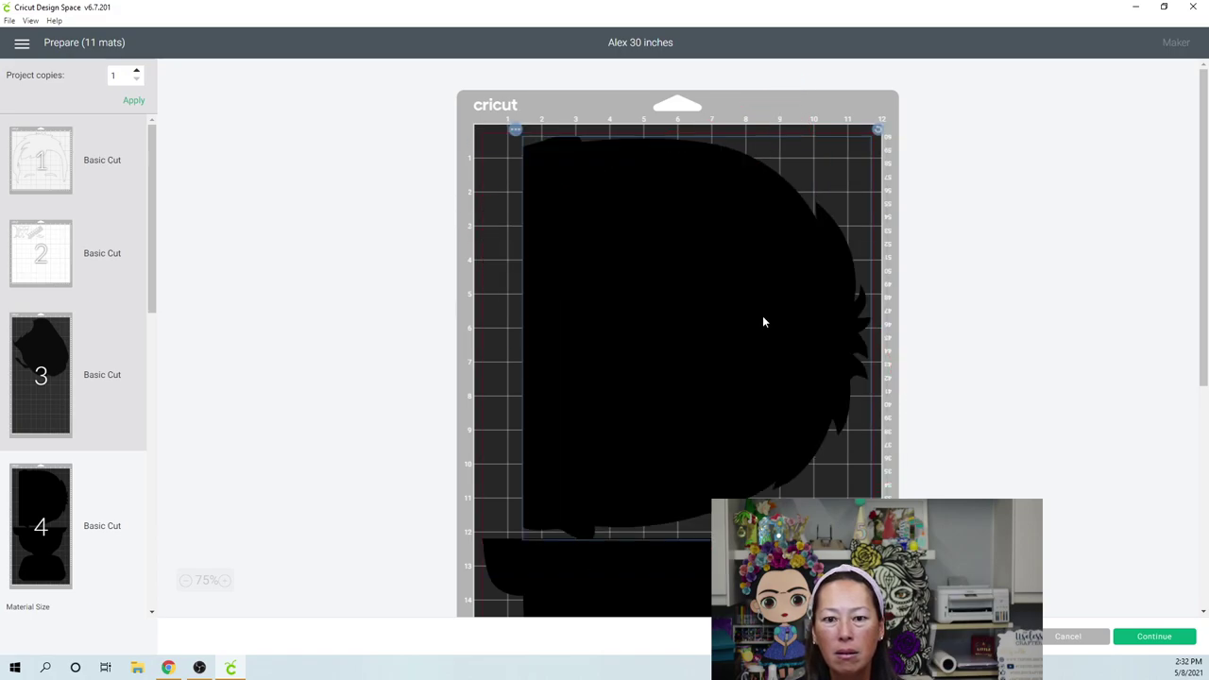
drag(878, 129, 905, 199)
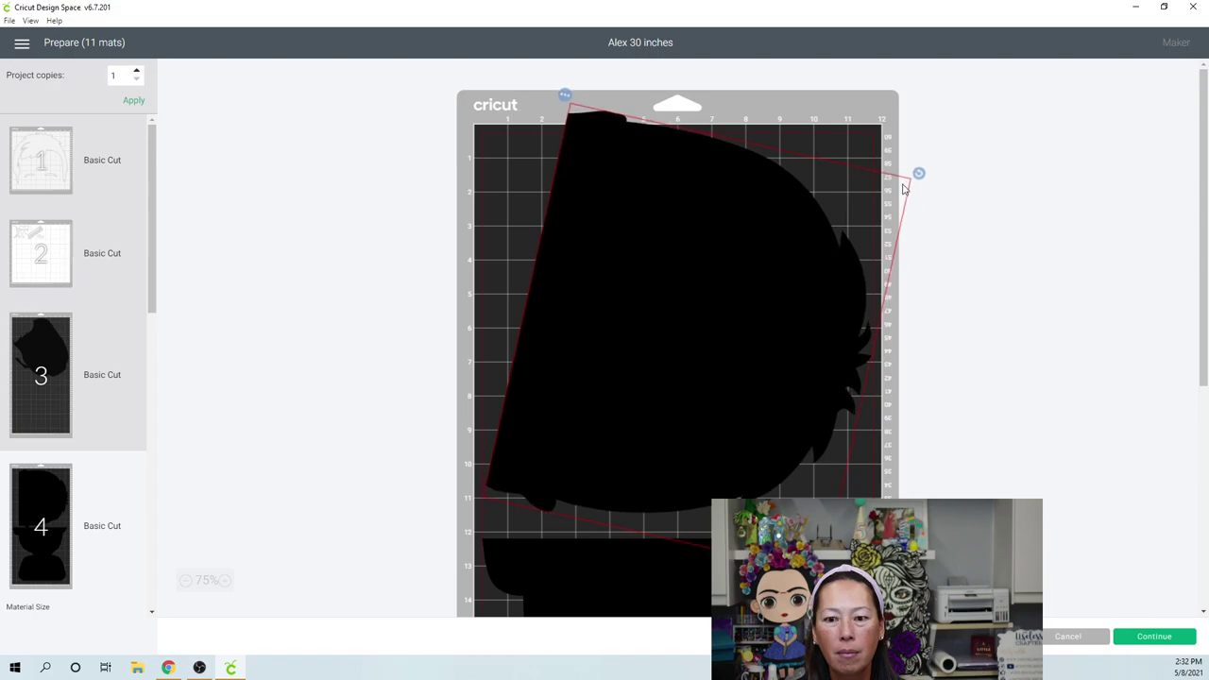
key(ctrl+z)
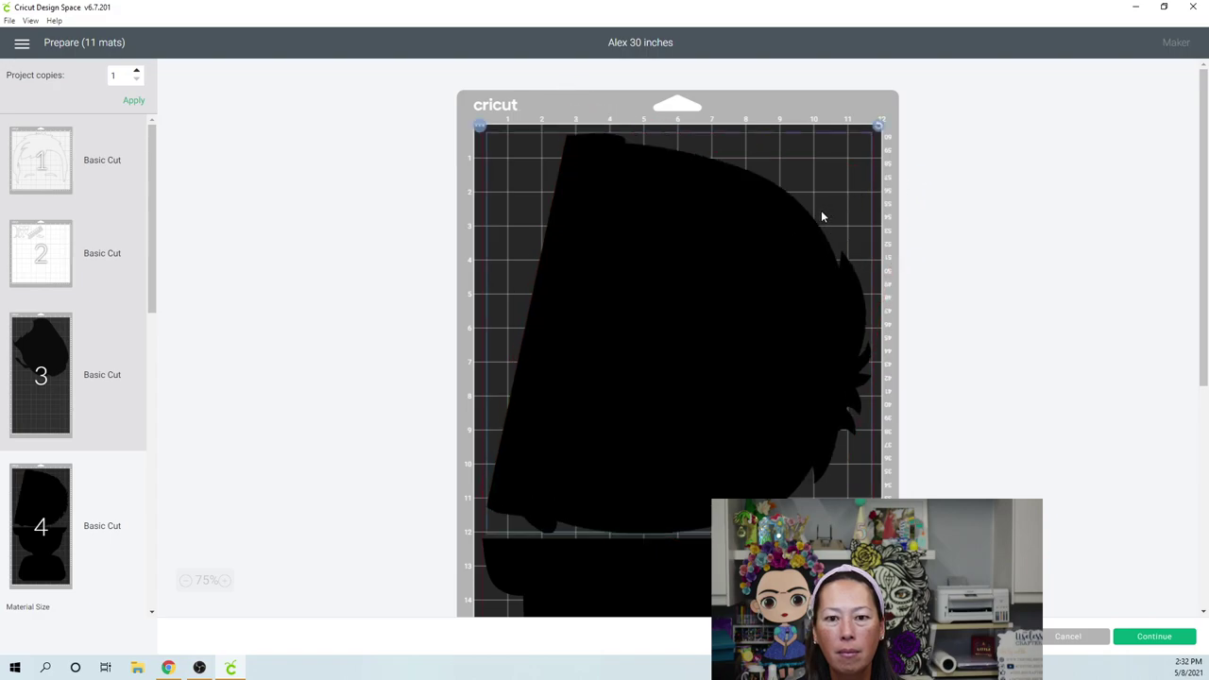
key(ctrl+z)
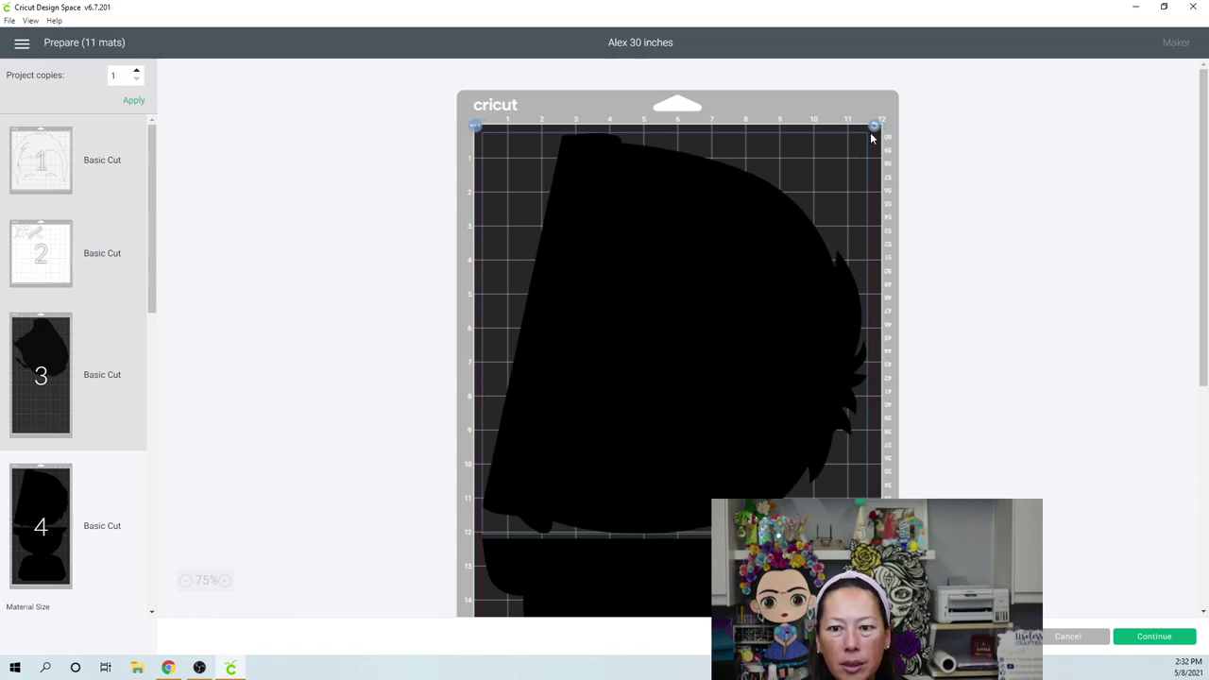
click(871, 138)
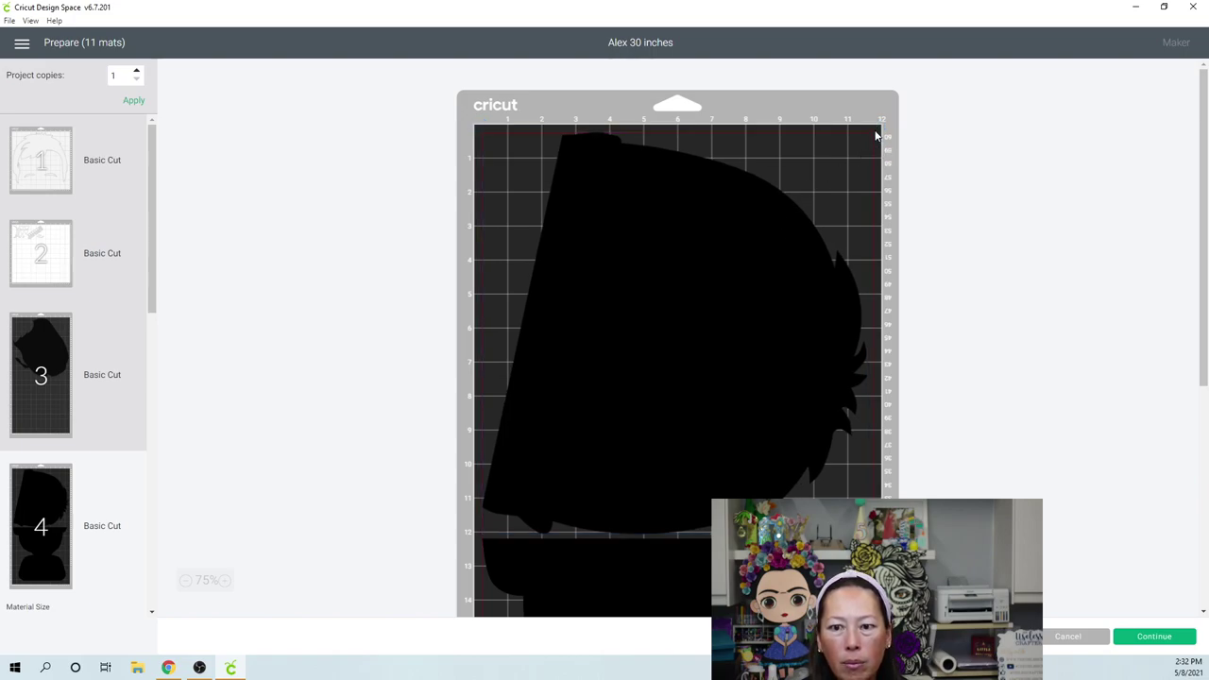
click(761, 254)
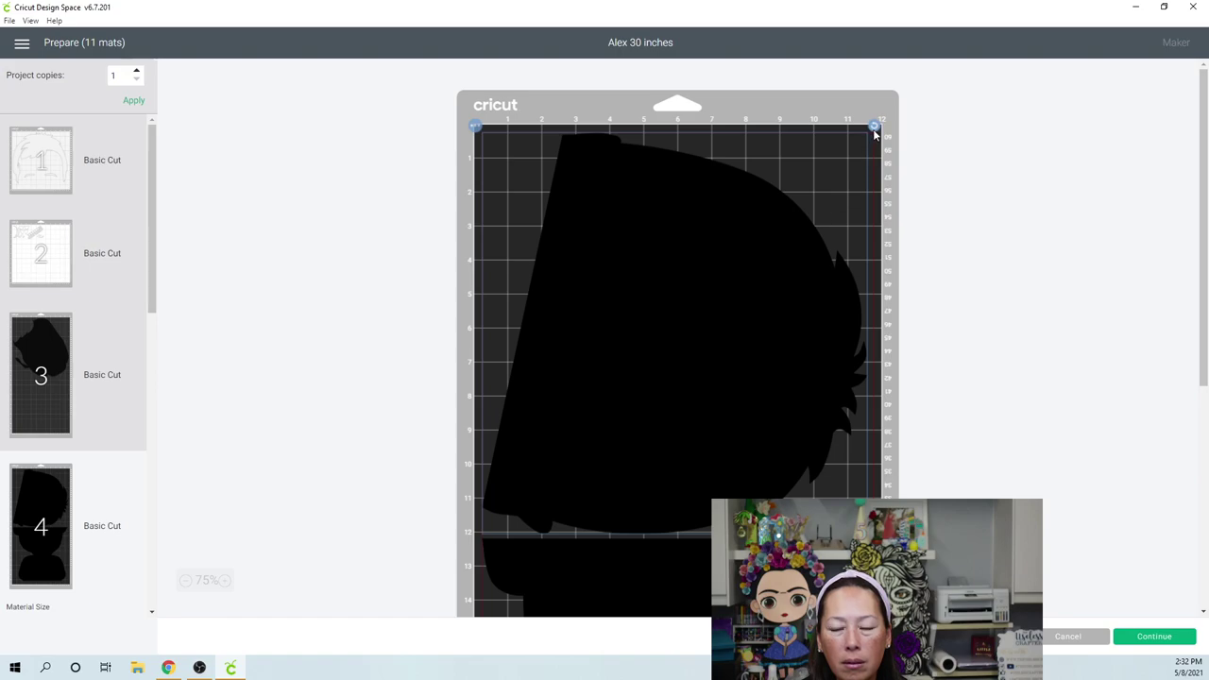
drag(879, 140, 771, 347)
Select the lower shoulders piece on mat 4.
scroll(761, 322, down, 5)
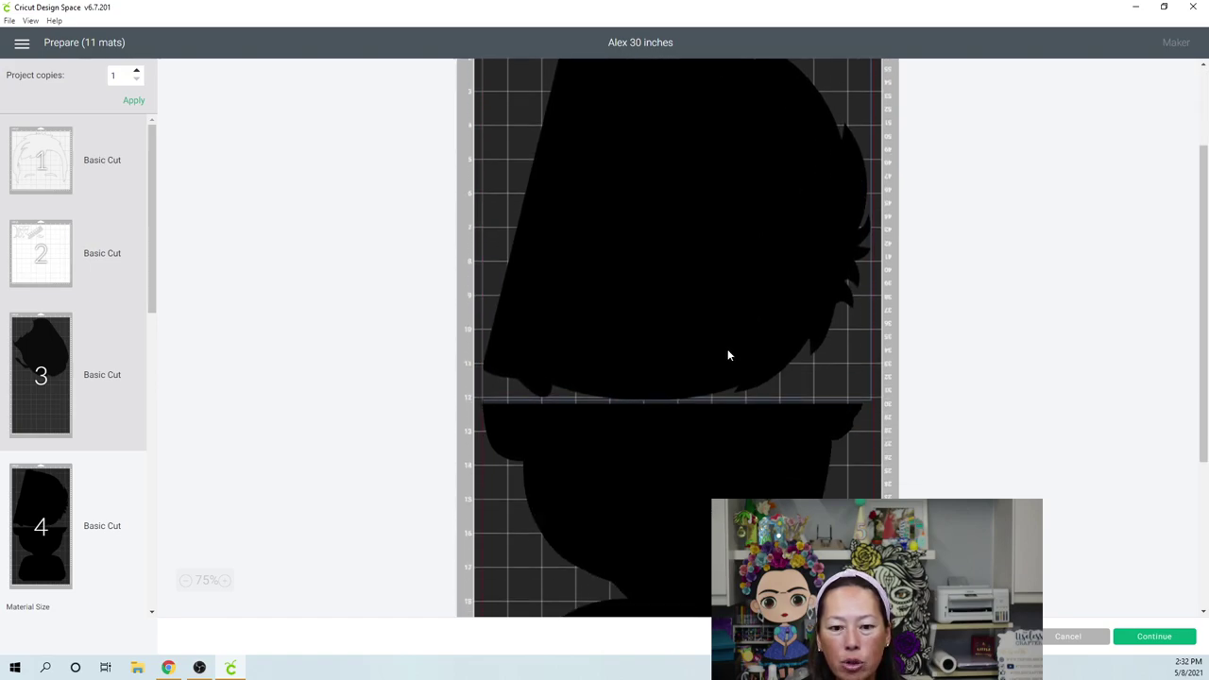
click(650, 400)
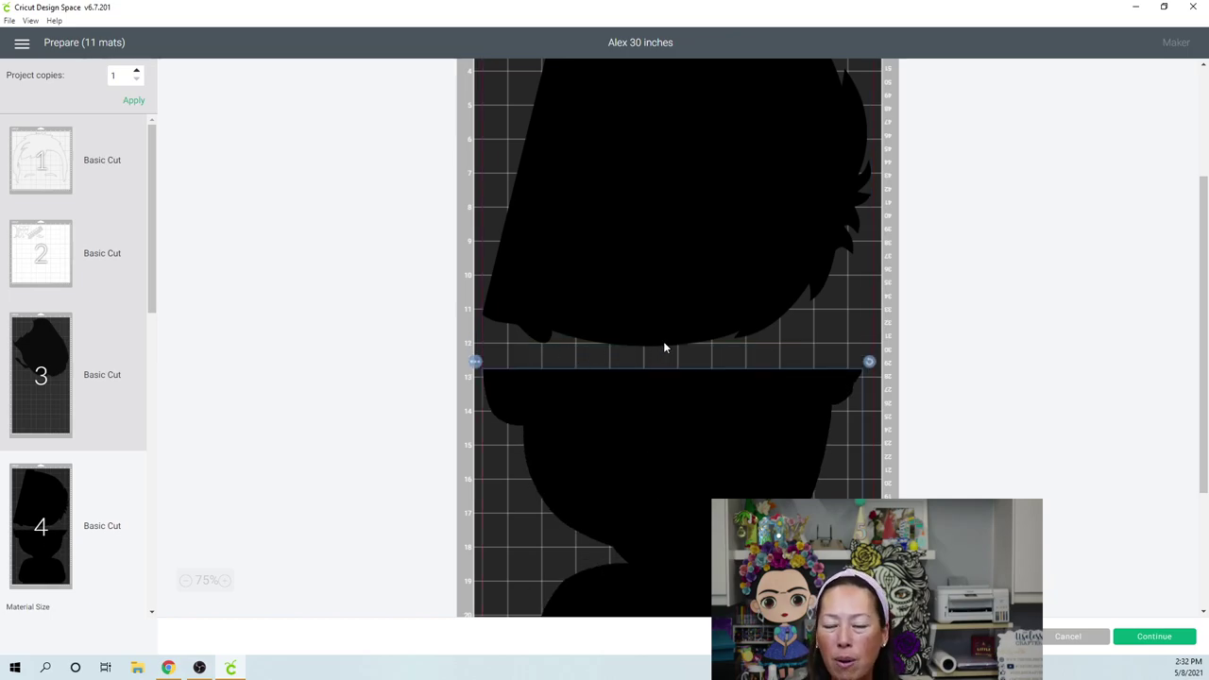
scroll(664, 347, up, 5)
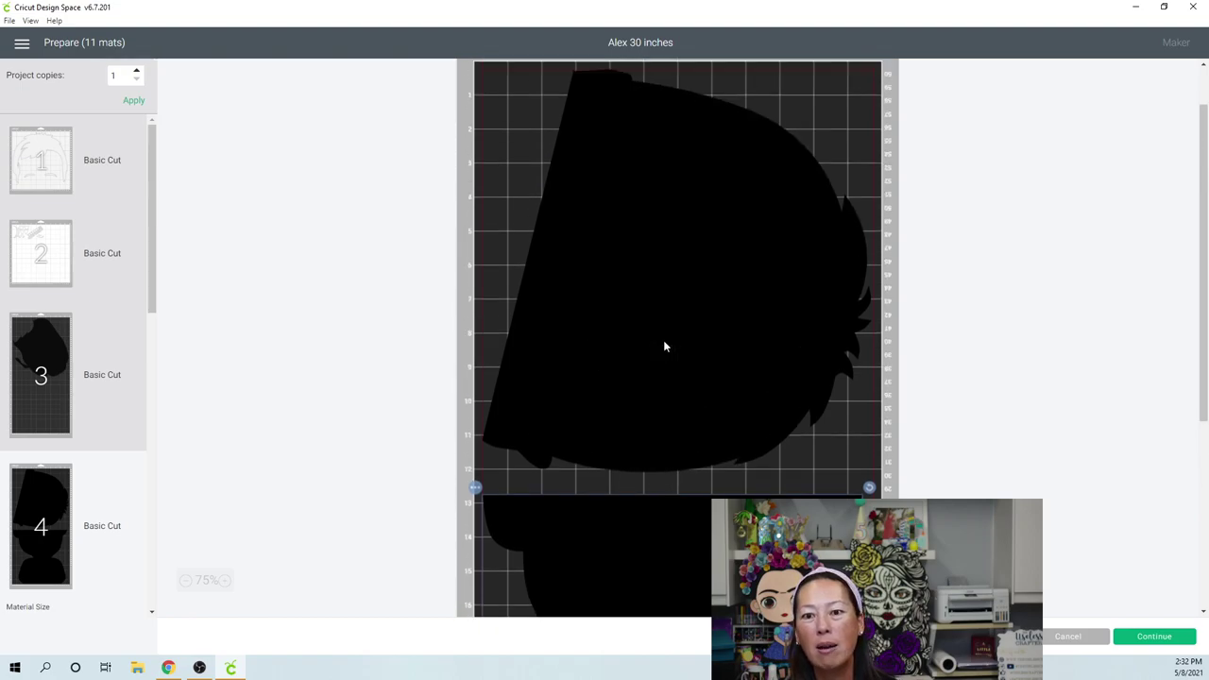
scroll(664, 346, down, 10)
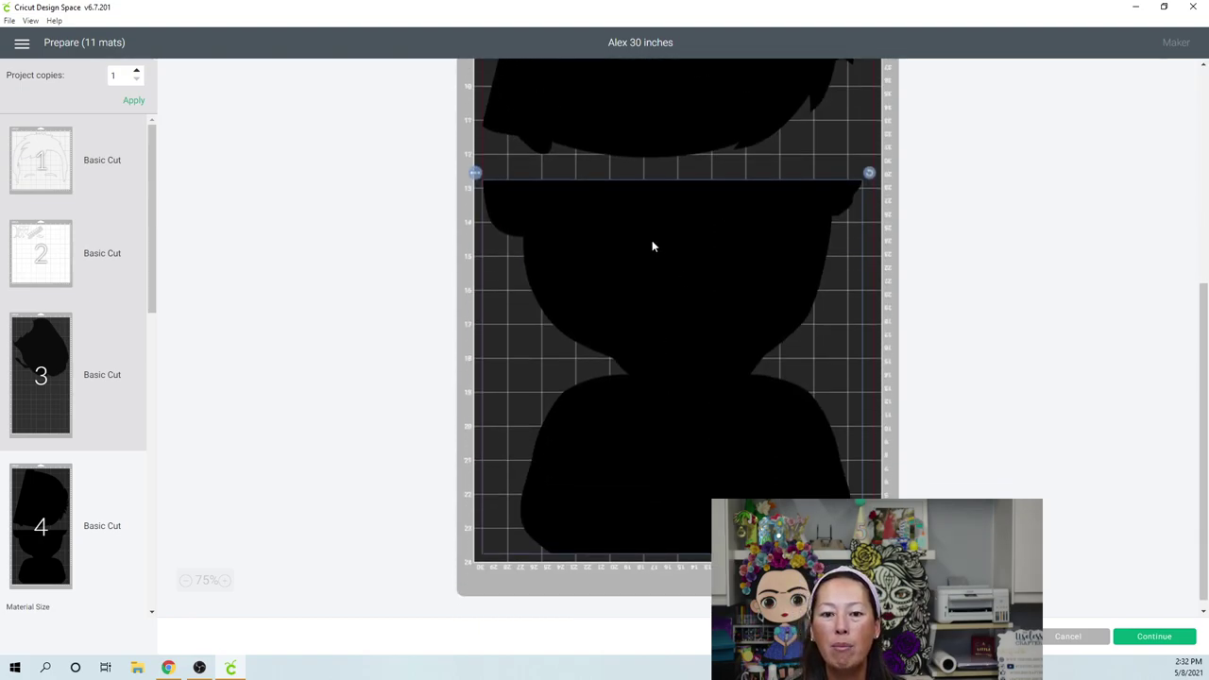
Move the shoulders piece to a new black mat.
click(476, 174)
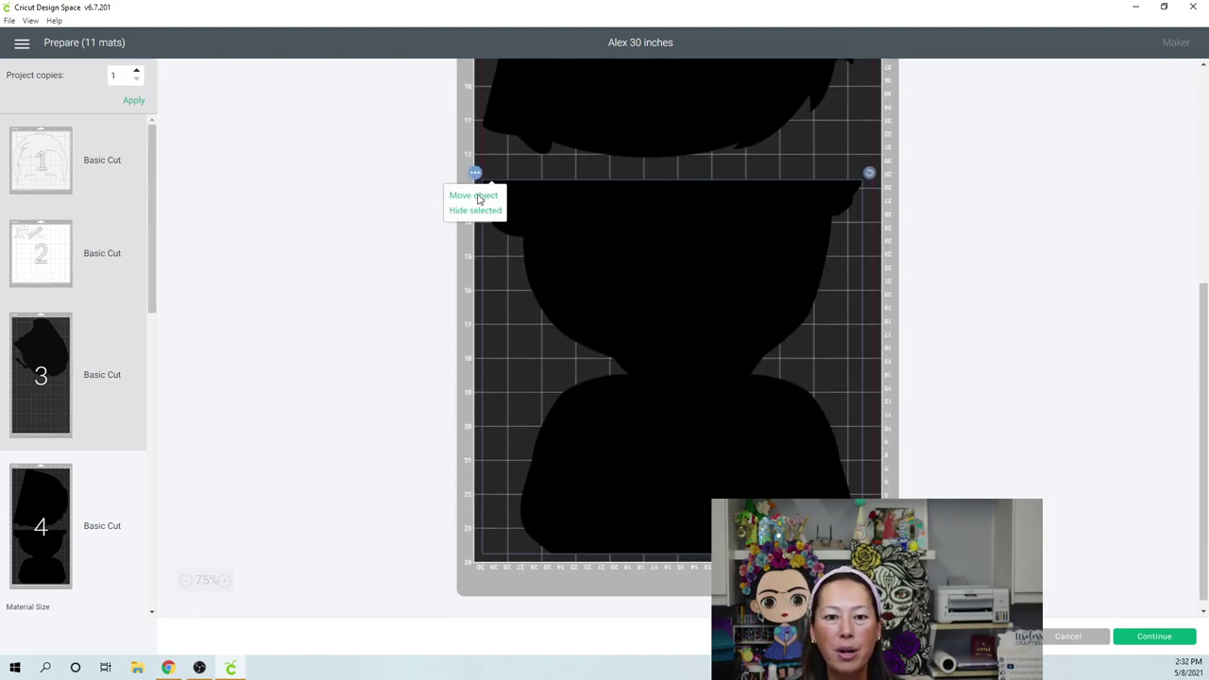
click(474, 196)
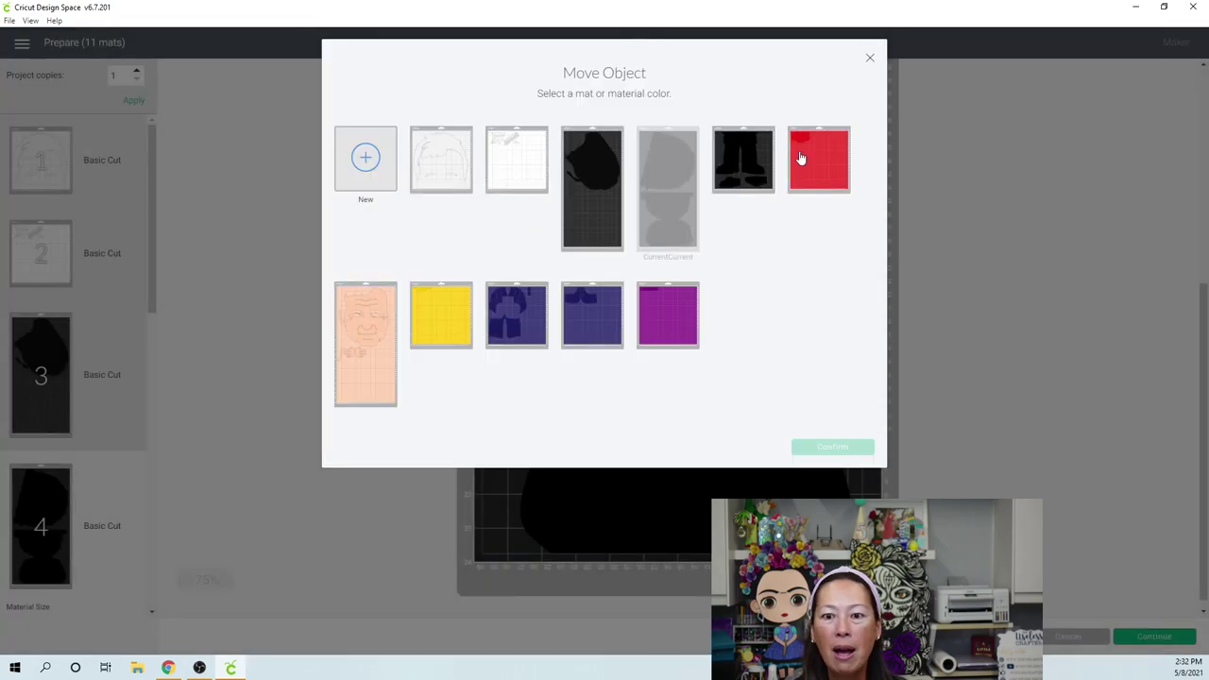
click(369, 160)
click(735, 155)
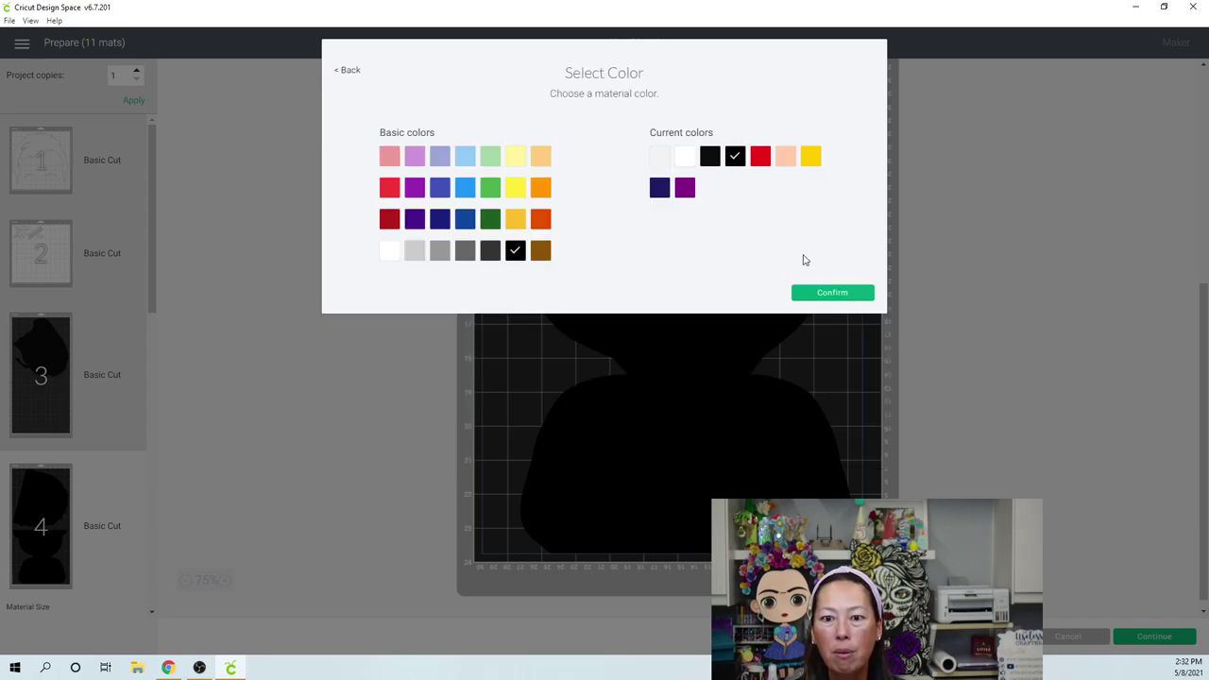
click(815, 294)
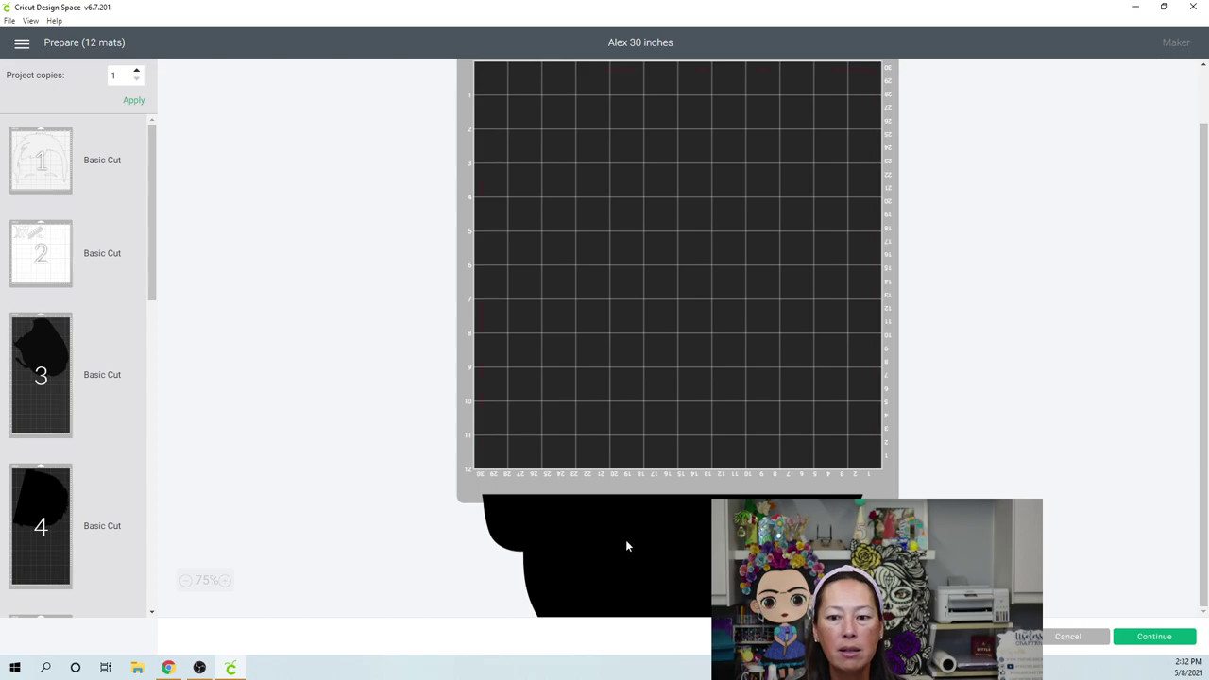
On peach mat 7, shift the face and tilt it counter-clockwise inside the 12-inch cut area.
scroll(71, 350, down, 5)
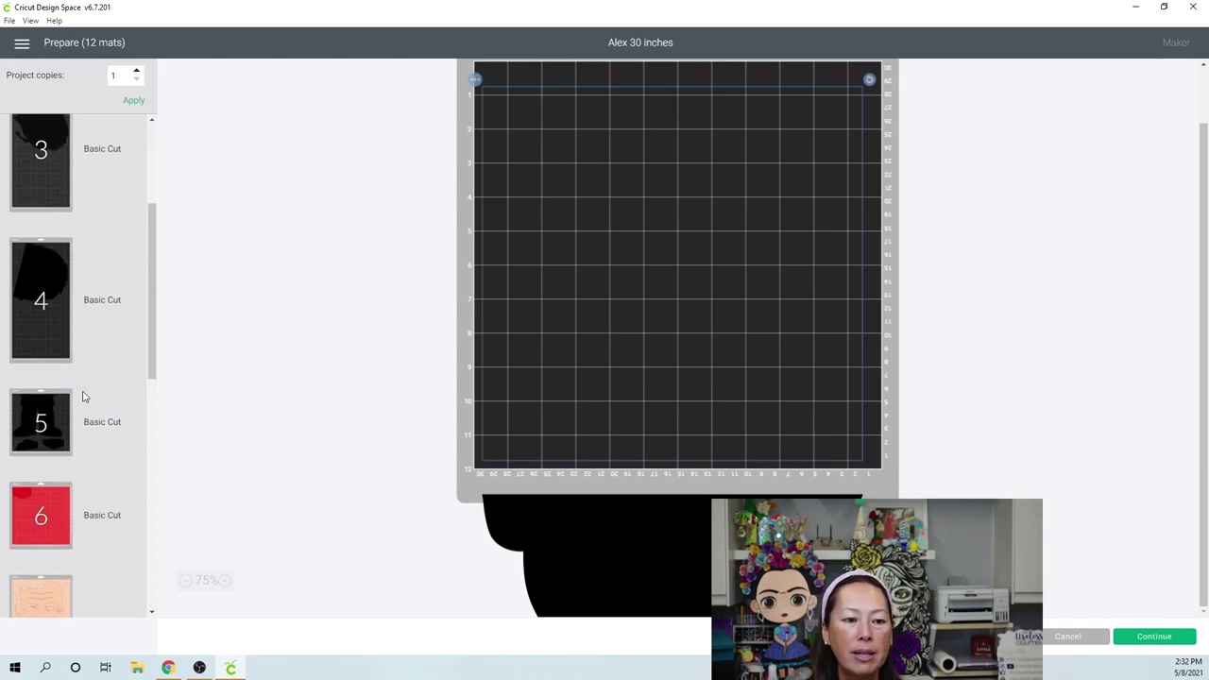
click(52, 358)
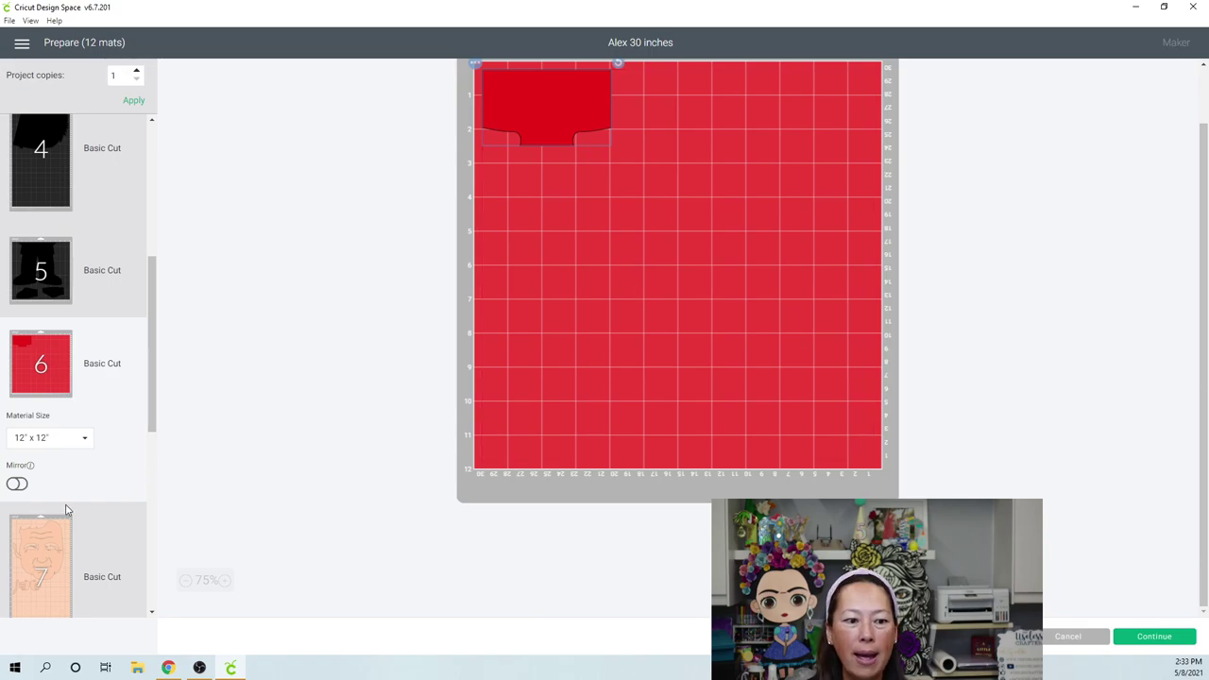
click(52, 529)
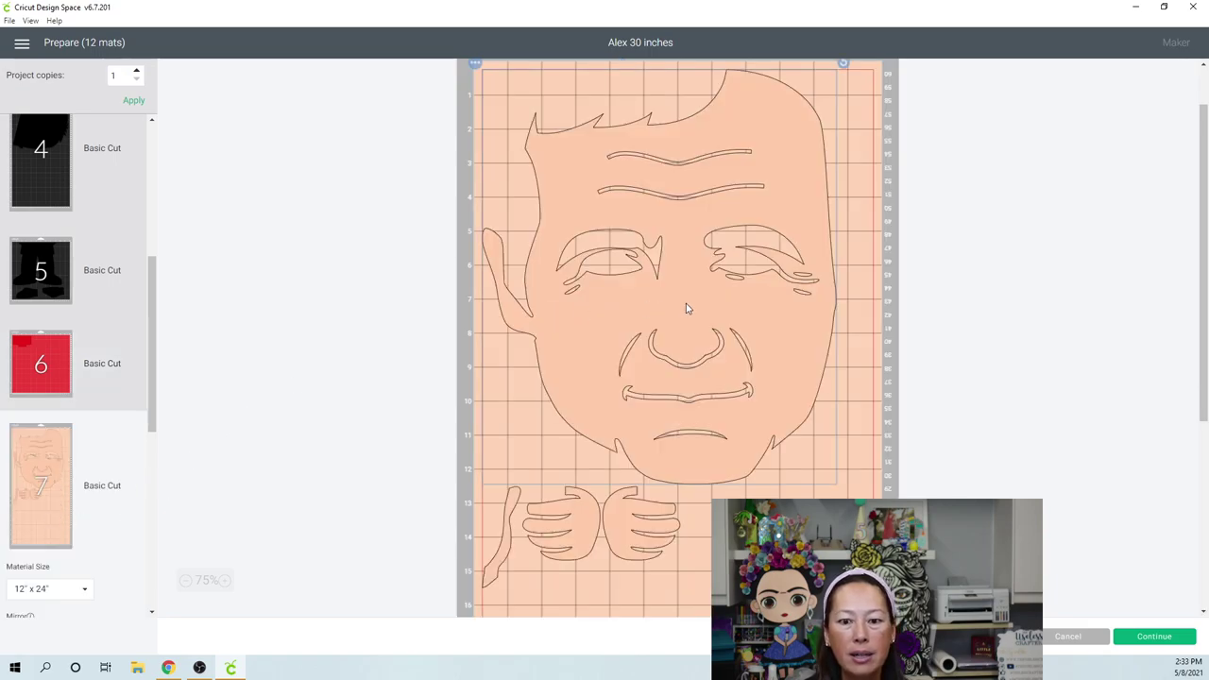
drag(686, 303, 711, 325)
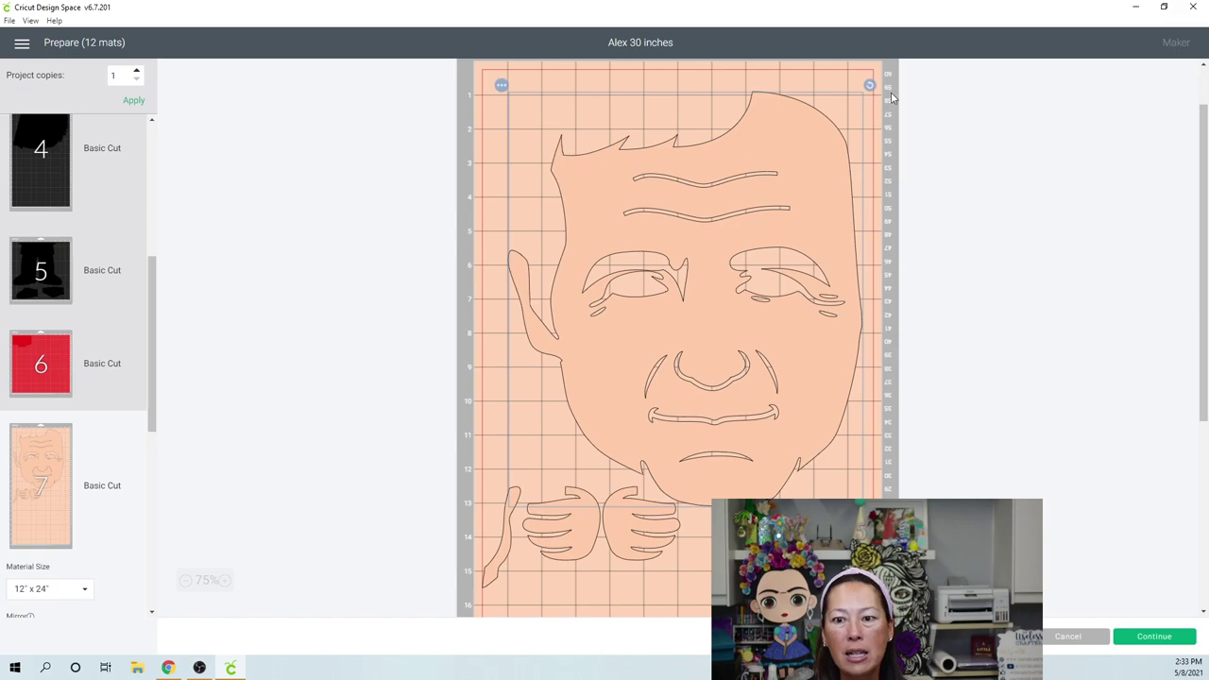
drag(869, 85, 754, 99)
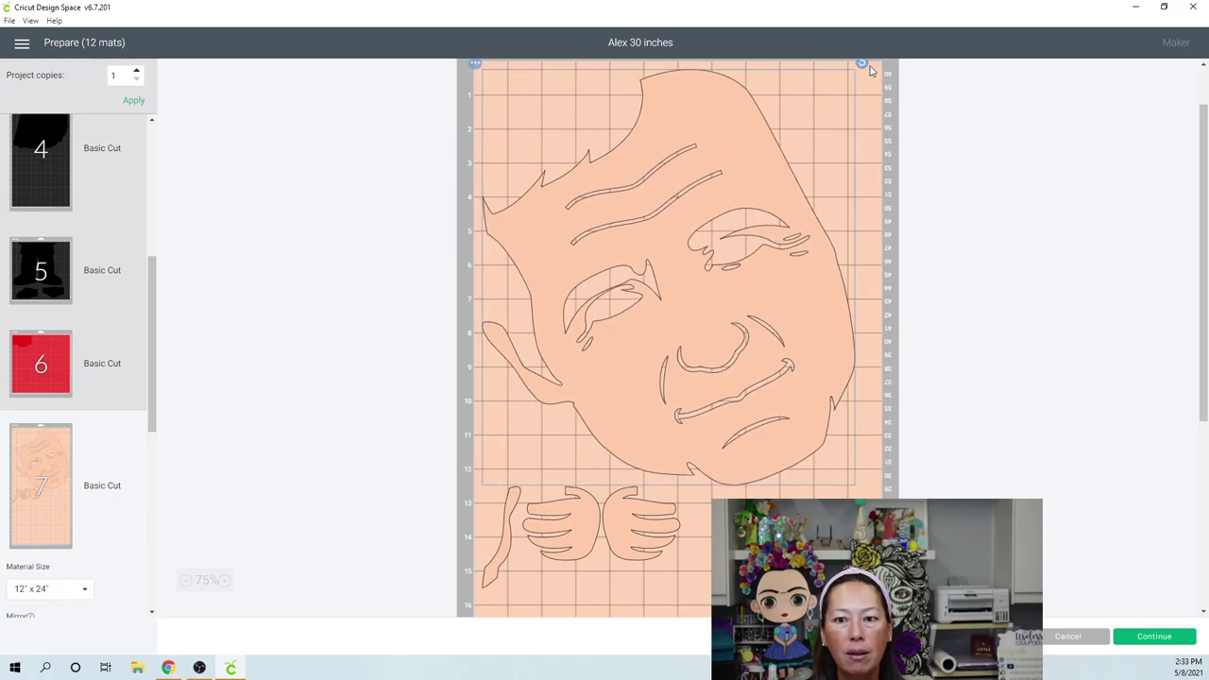
drag(861, 62, 818, 57)
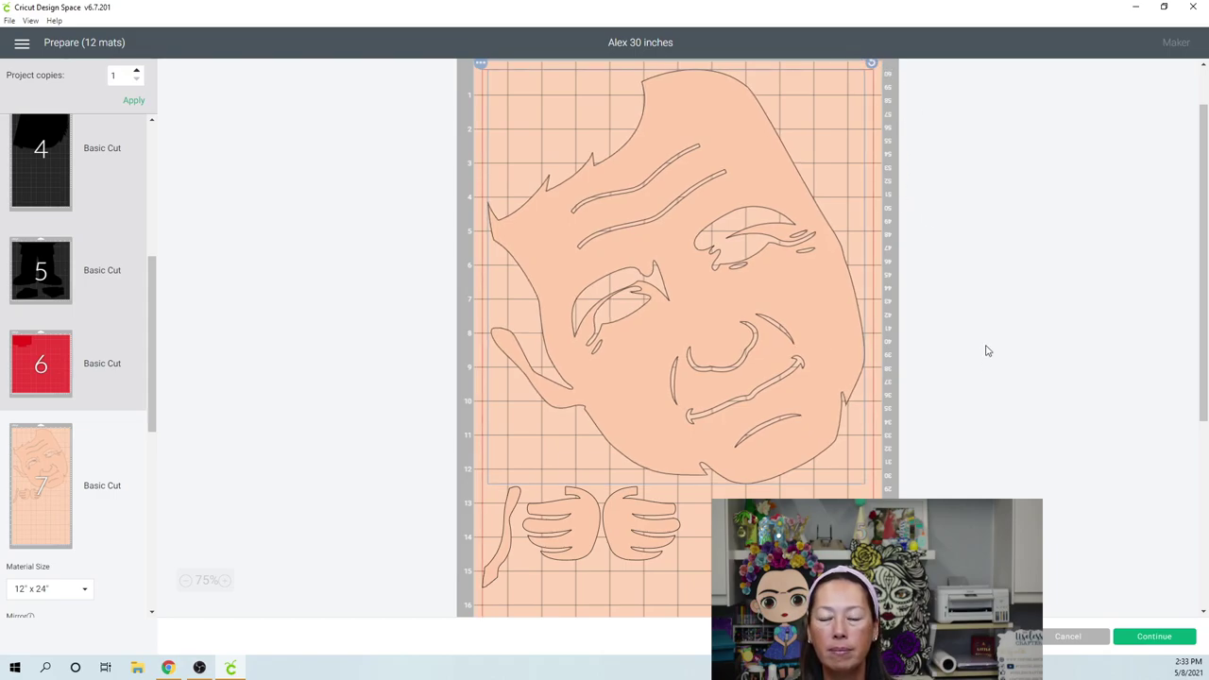
scroll(899, 197, up, 2)
drag(866, 122, 855, 118)
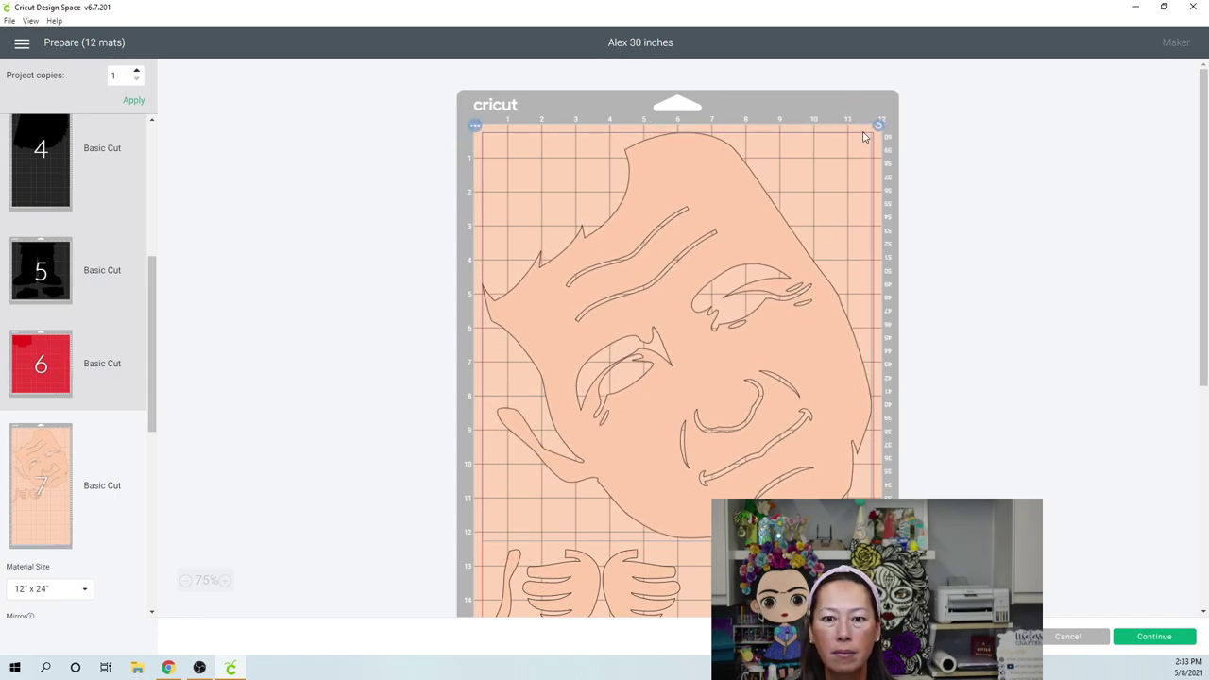
drag(878, 129, 877, 124)
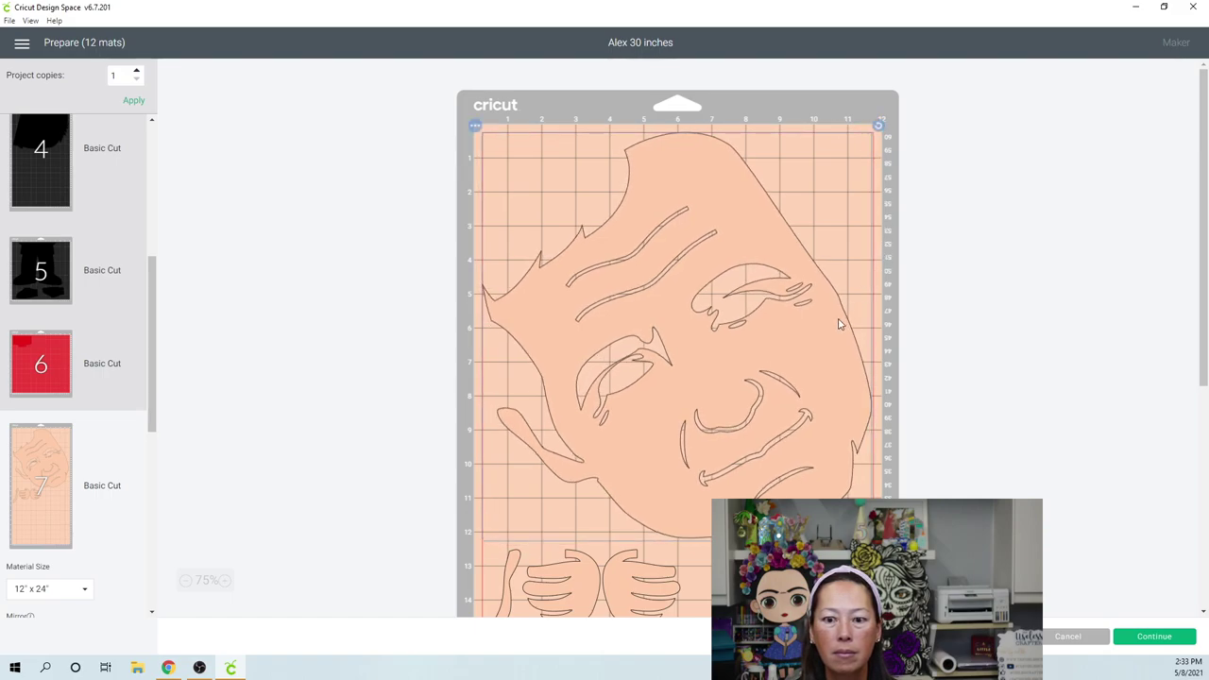
Place the two hands in the top-right and top-left corners of mat 7.
scroll(836, 293, down, 3)
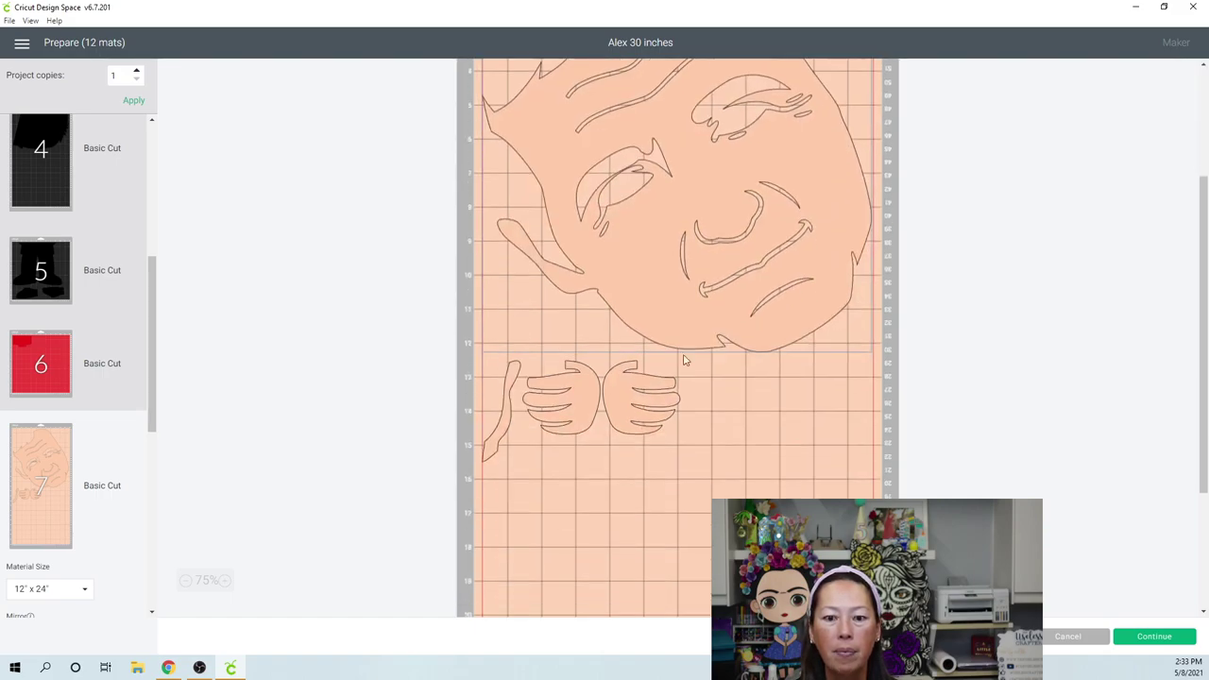
click(634, 395)
drag(634, 395, 786, 119)
scroll(848, 132, up, 3)
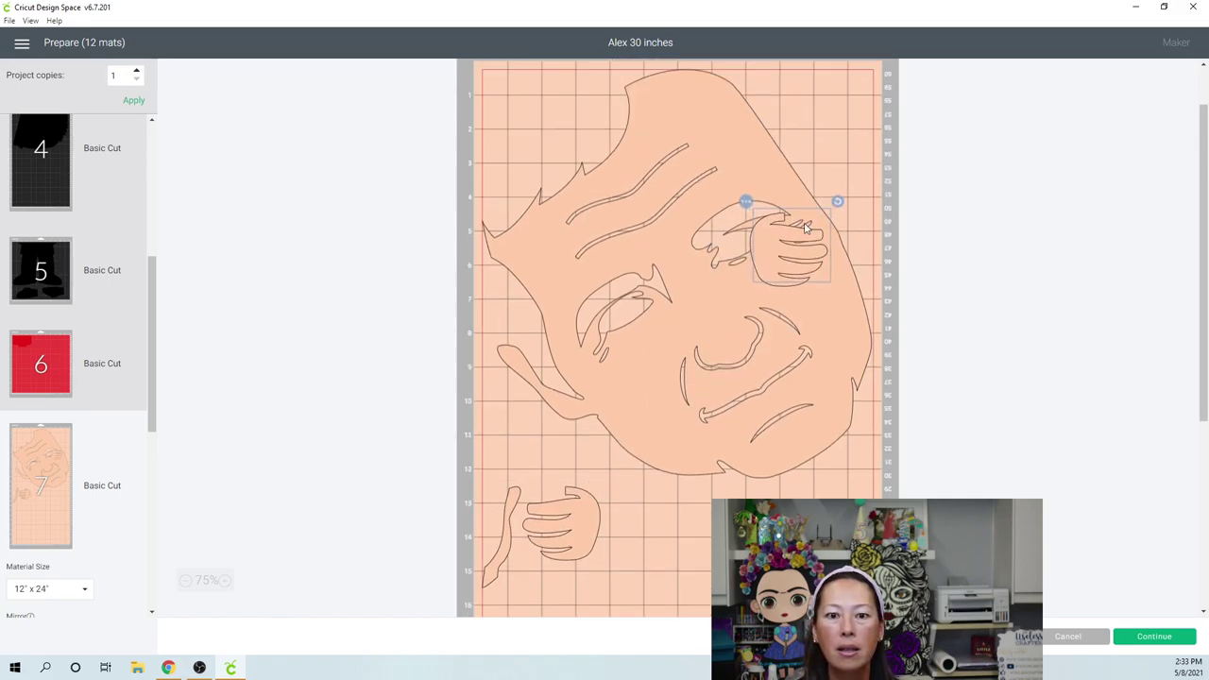
drag(808, 222, 848, 70)
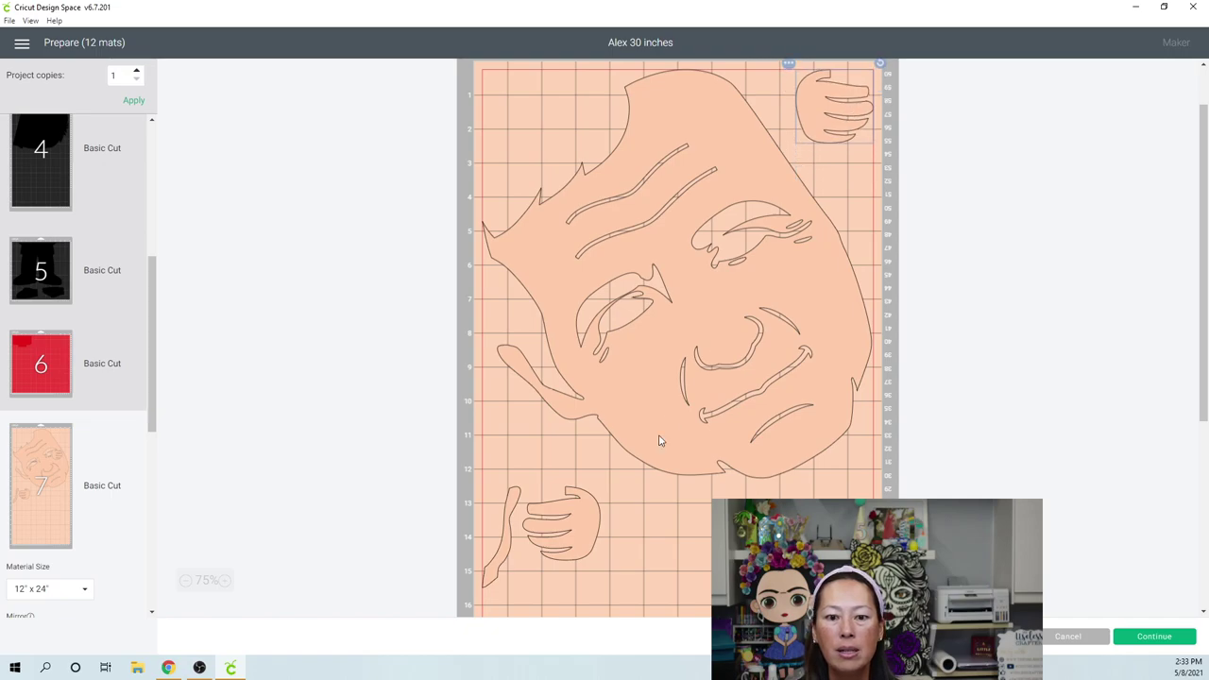
drag(575, 497, 534, 109)
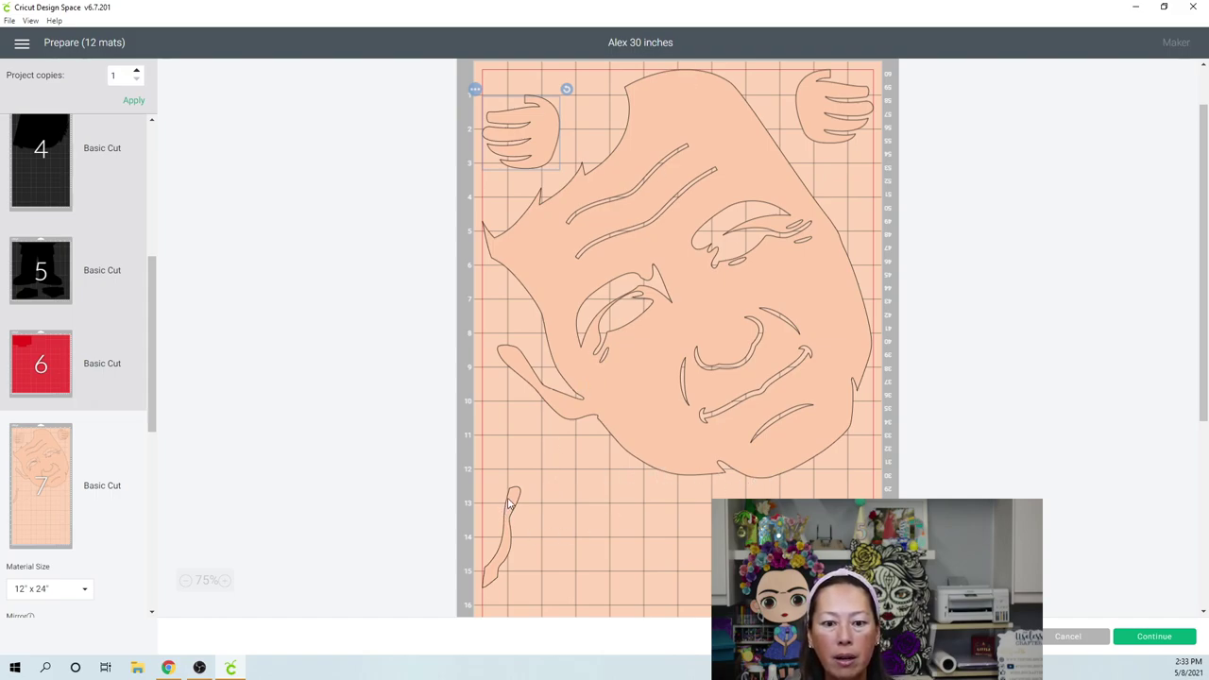
Move the ear piece up and left, against the face's left edge.
drag(505, 510, 482, 419)
drag(508, 325, 480, 326)
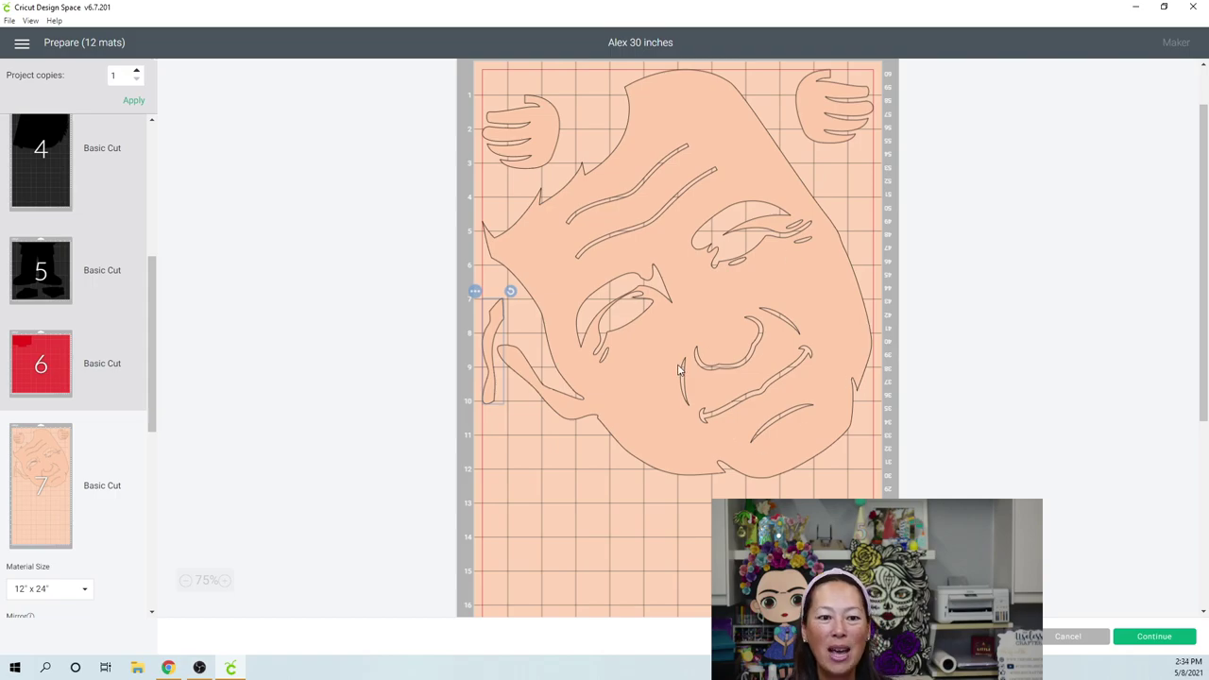
scroll(681, 372, down, 5)
Move mat 10's navy pieces onto the navy mat 9.
scroll(114, 401, down, 5)
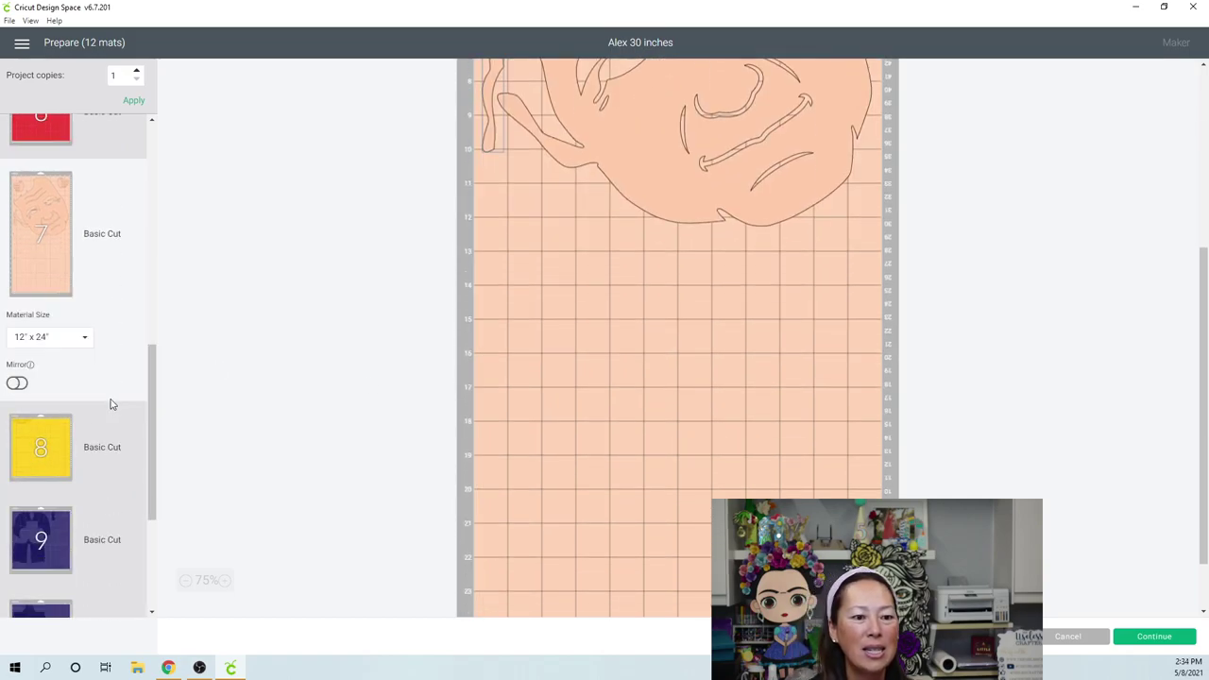
click(60, 439)
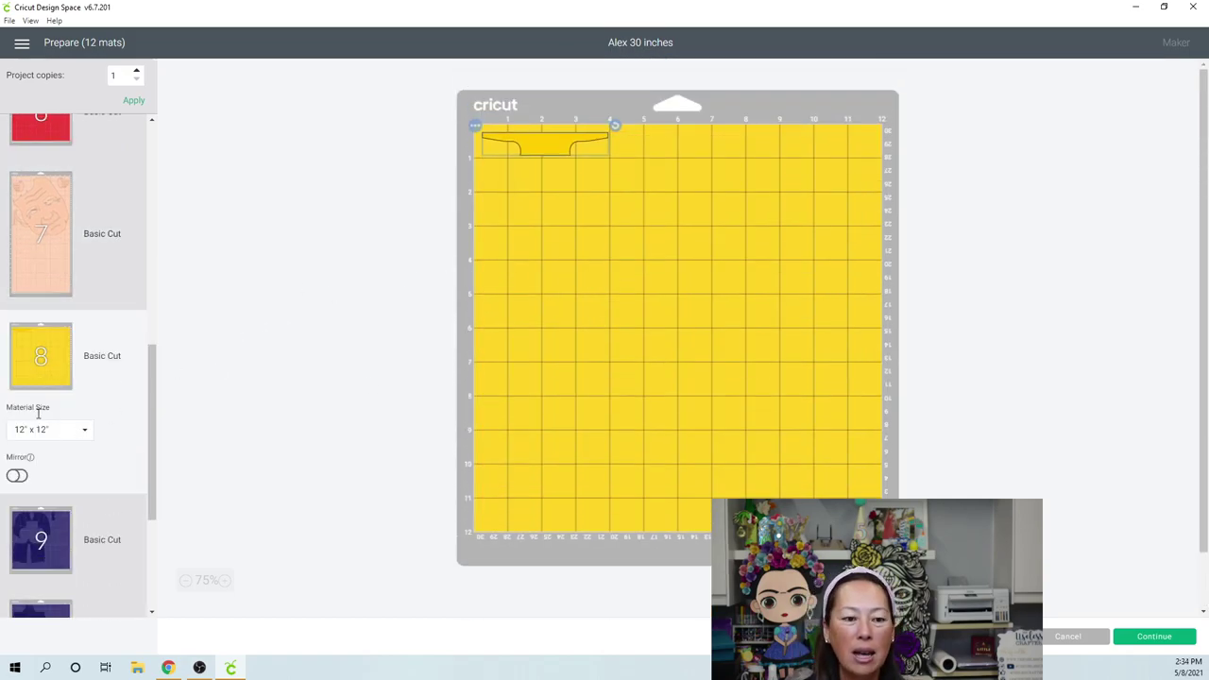
scroll(42, 406, down, 3)
click(43, 353)
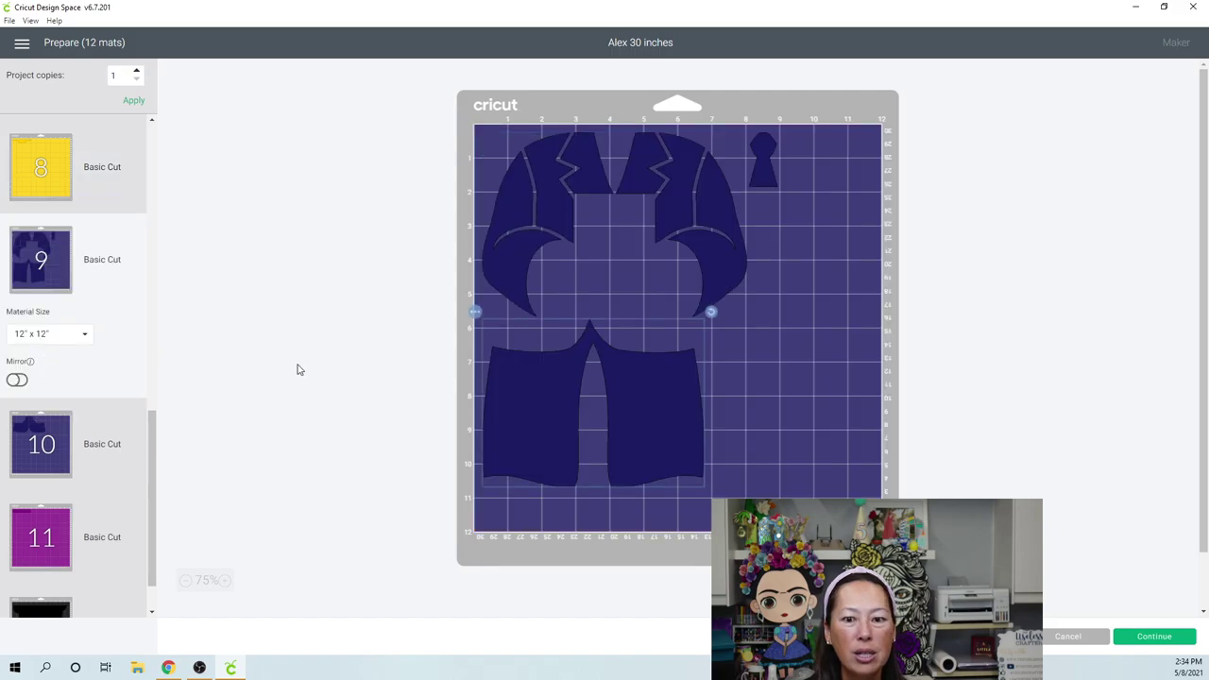
click(43, 444)
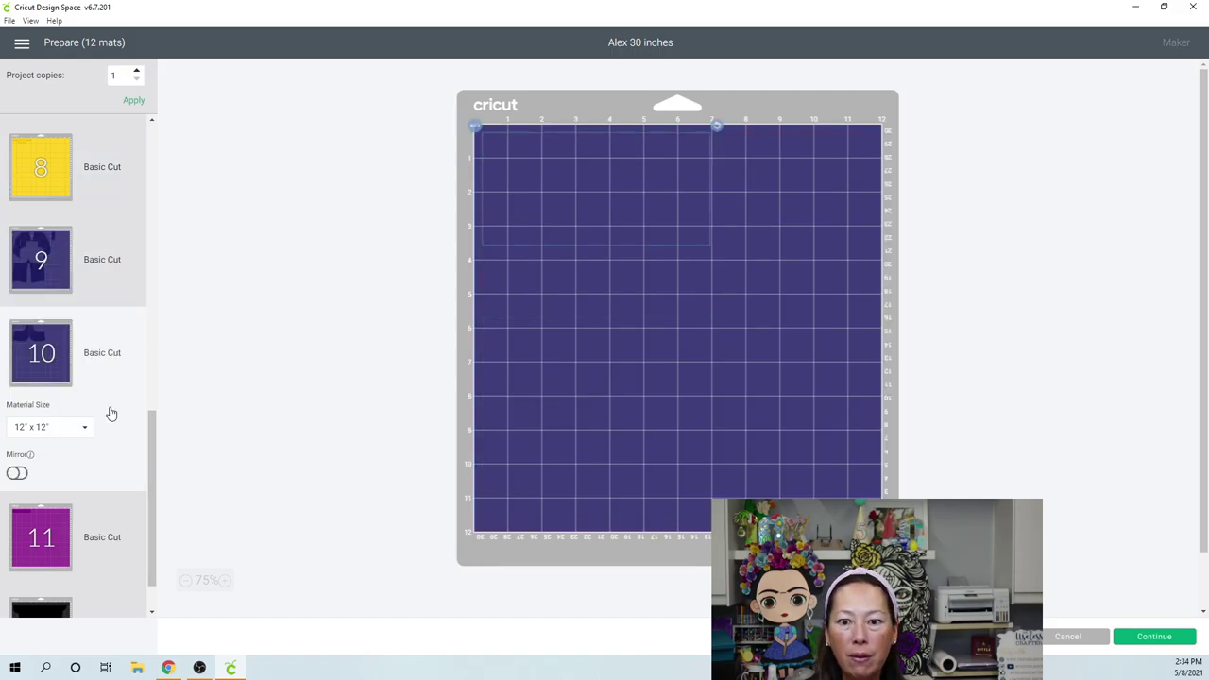
click(475, 126)
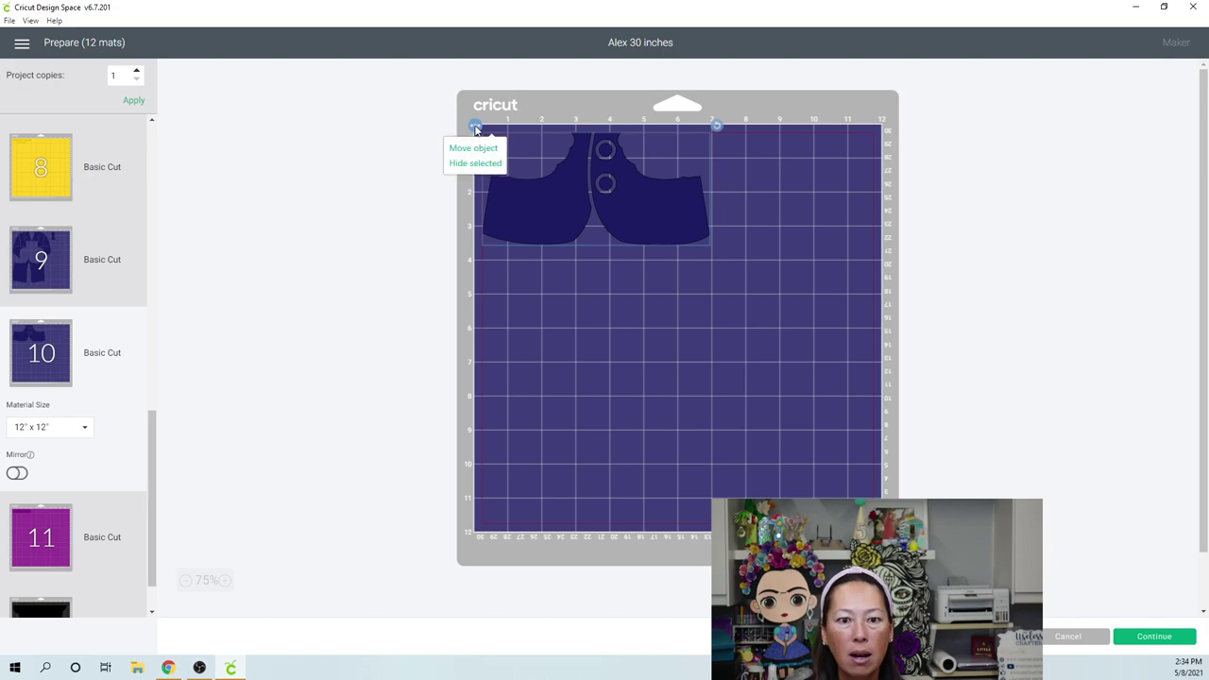
click(475, 148)
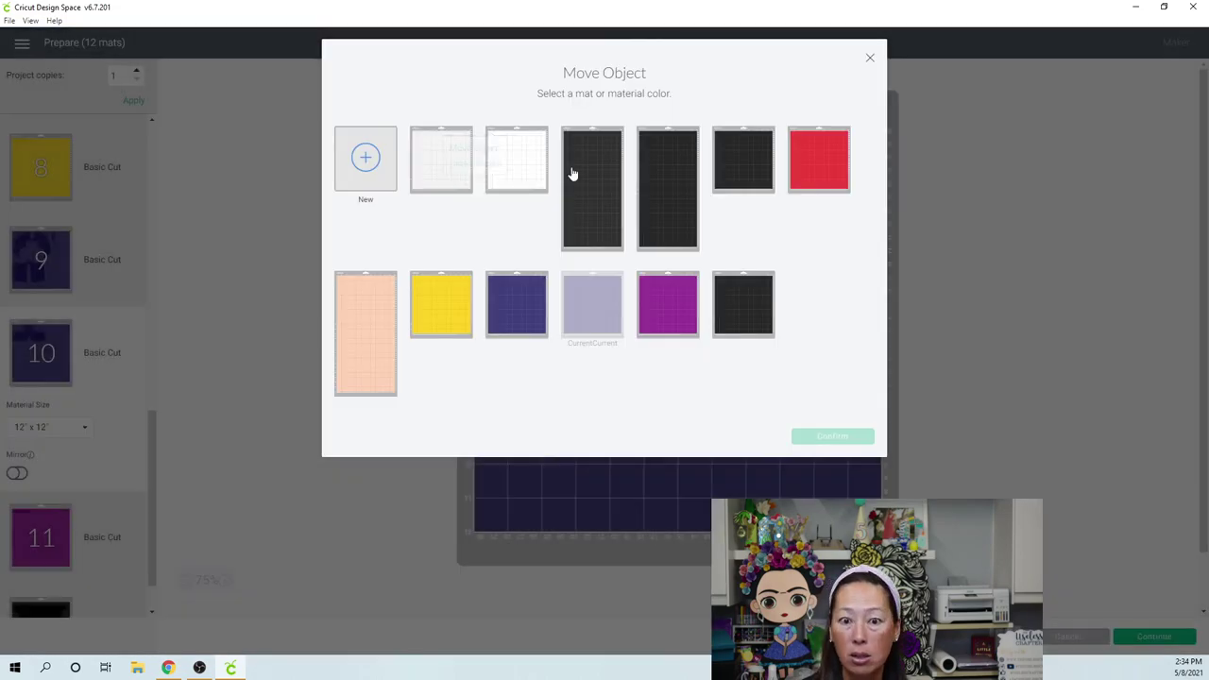
click(521, 318)
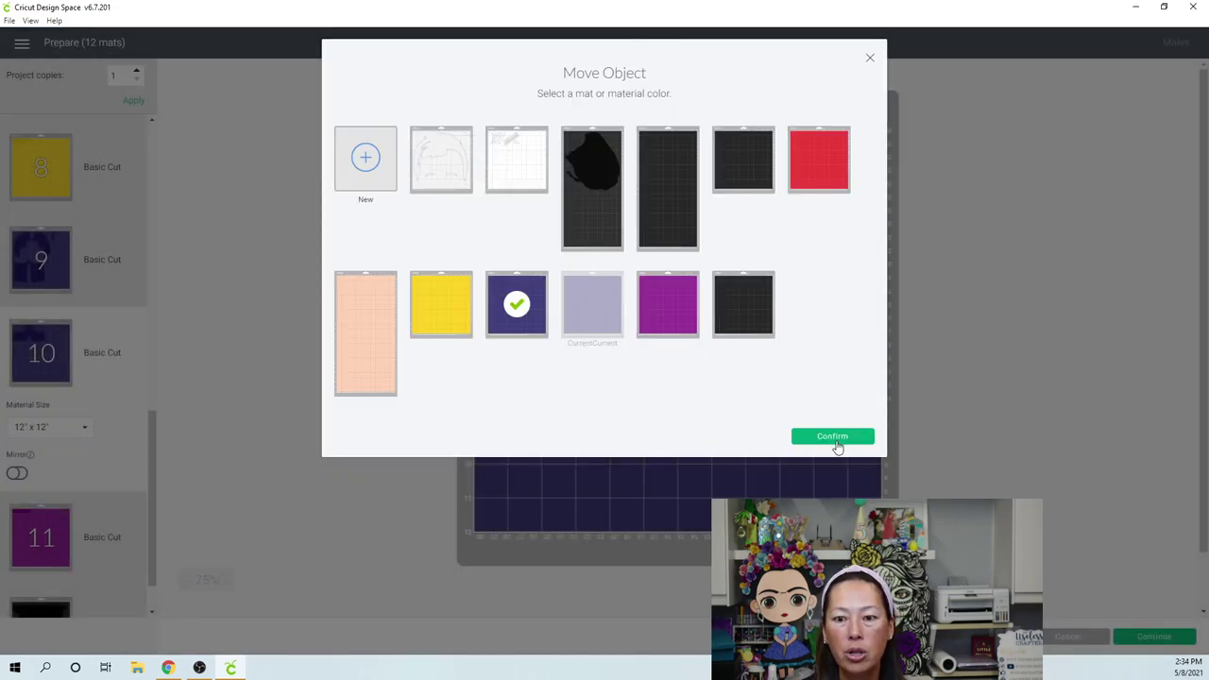
click(835, 441)
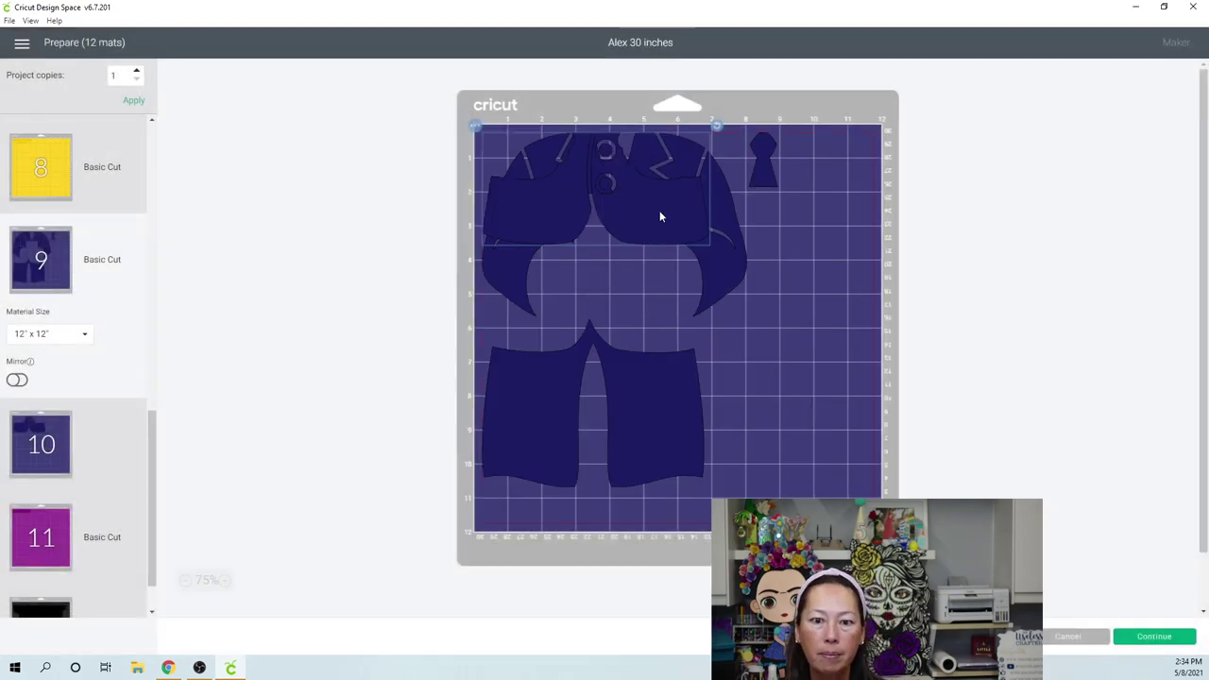
On mat 9, rearrange the sleeves, collar and keyhole, pushing a sleeve into the top-right corner.
drag(680, 312, 784, 460)
drag(690, 246, 766, 303)
drag(772, 147, 489, 301)
click(528, 324)
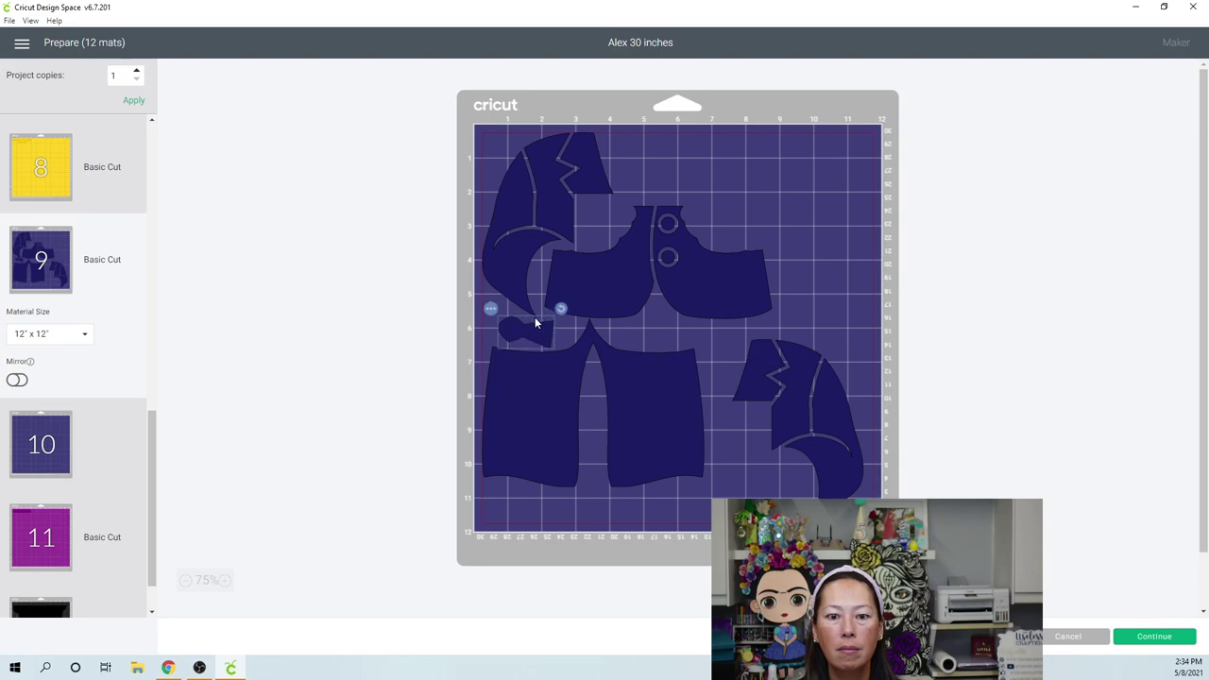
drag(816, 404, 765, 125)
drag(833, 223, 831, 176)
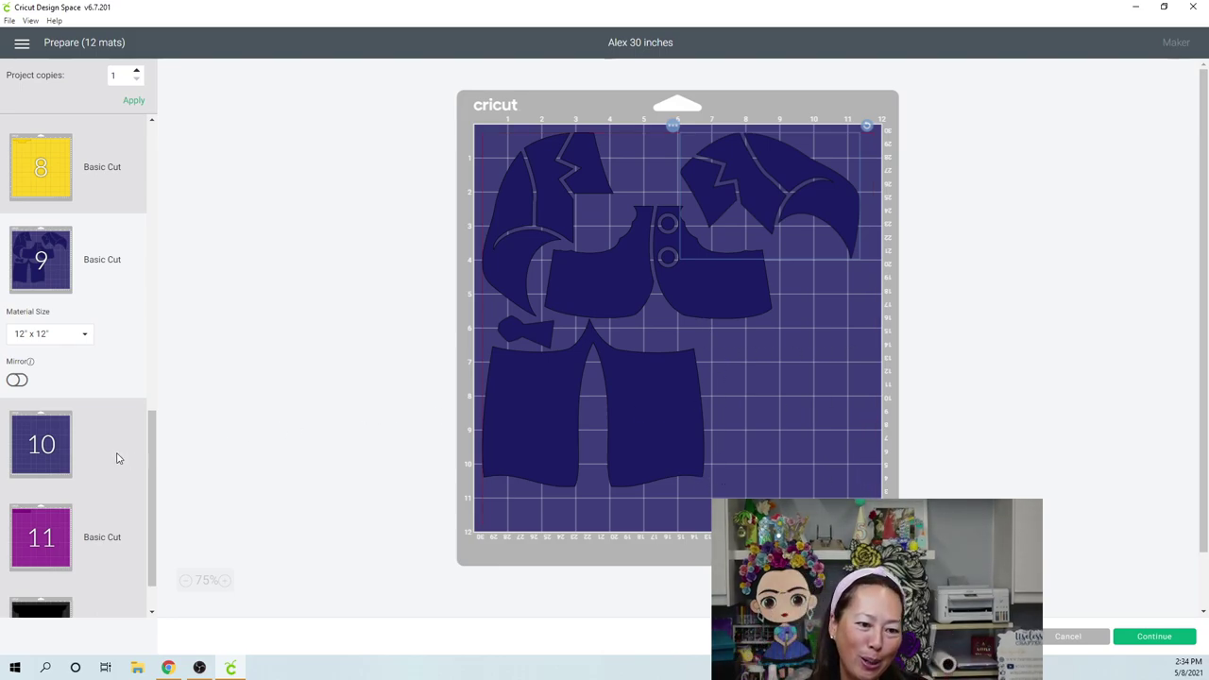
scroll(117, 459, down, 1)
Check mats 11, 12, 10 (now empty) and 2, ending on yellow mat 8.
click(13, 476)
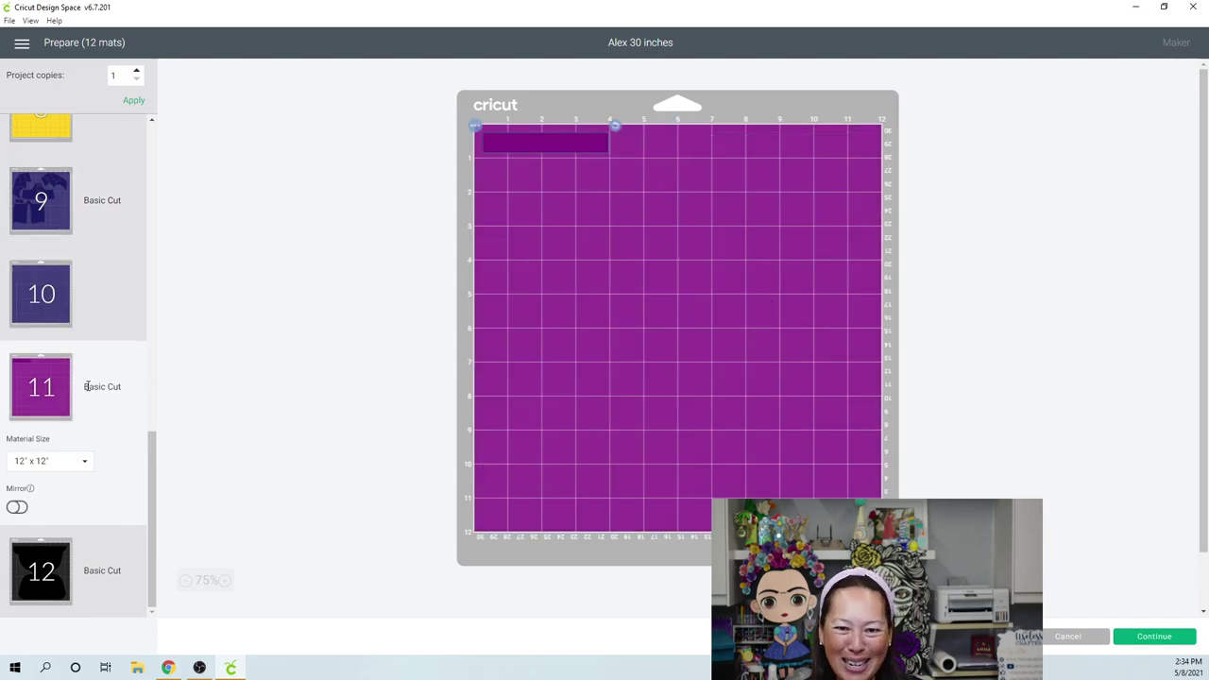
click(43, 555)
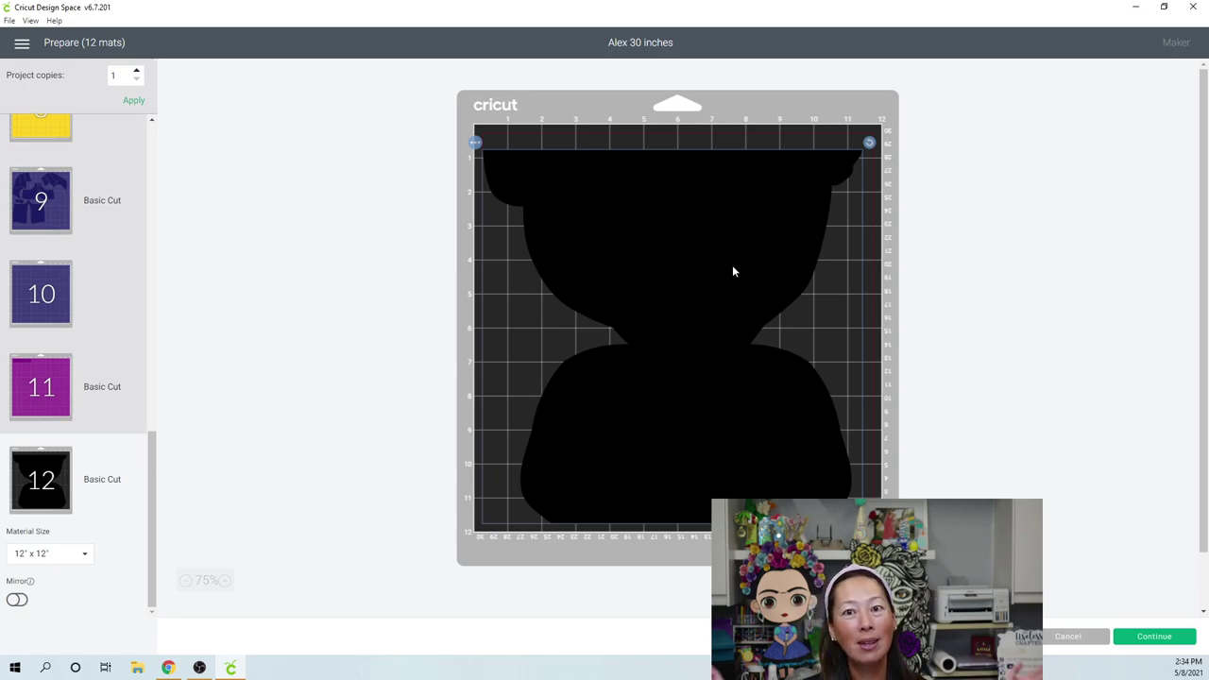
scroll(88, 477, up, 2)
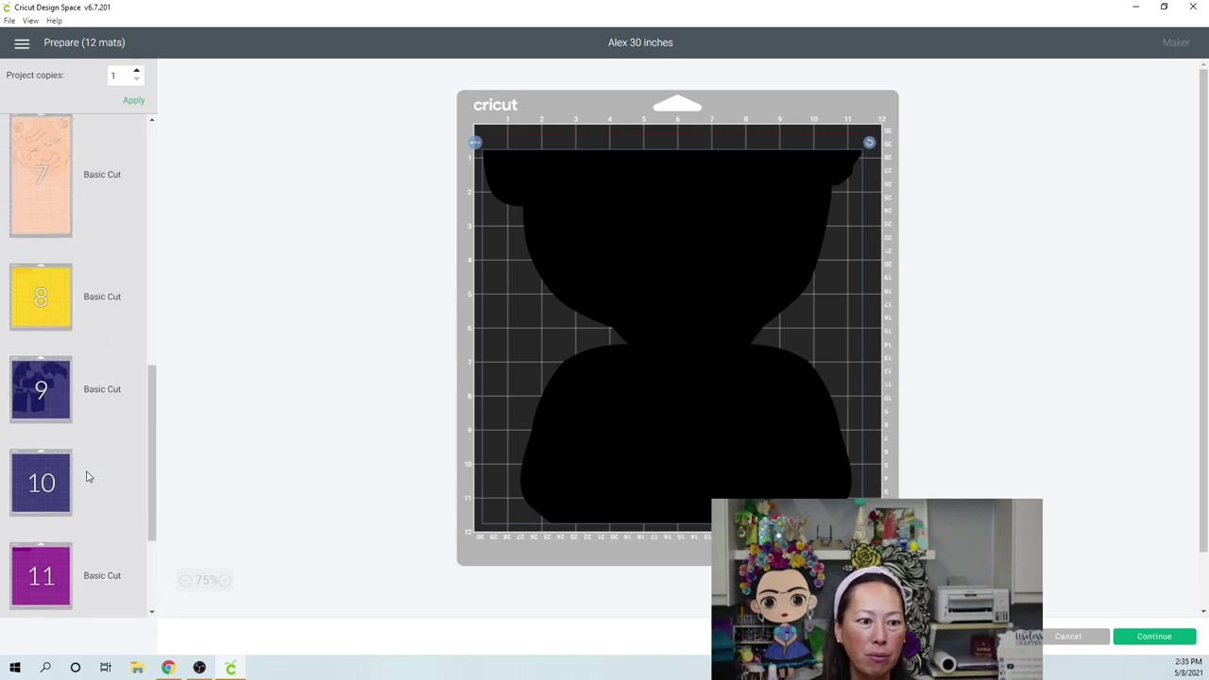
click(34, 463)
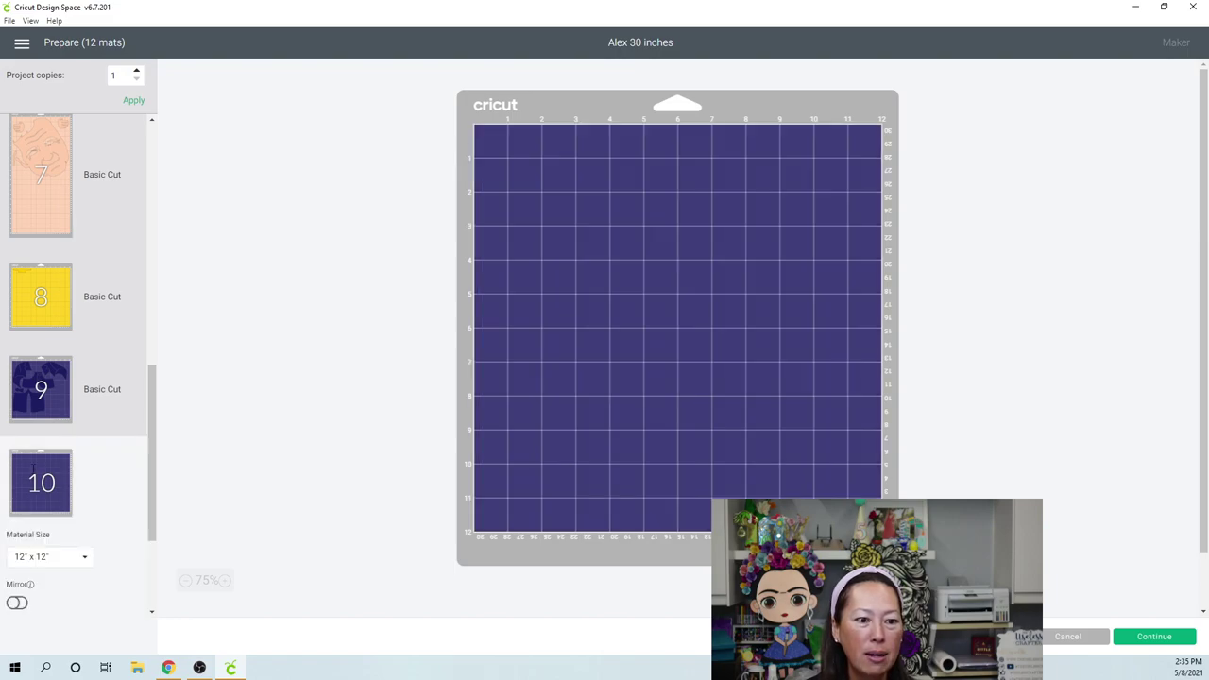
scroll(53, 289, up, 5)
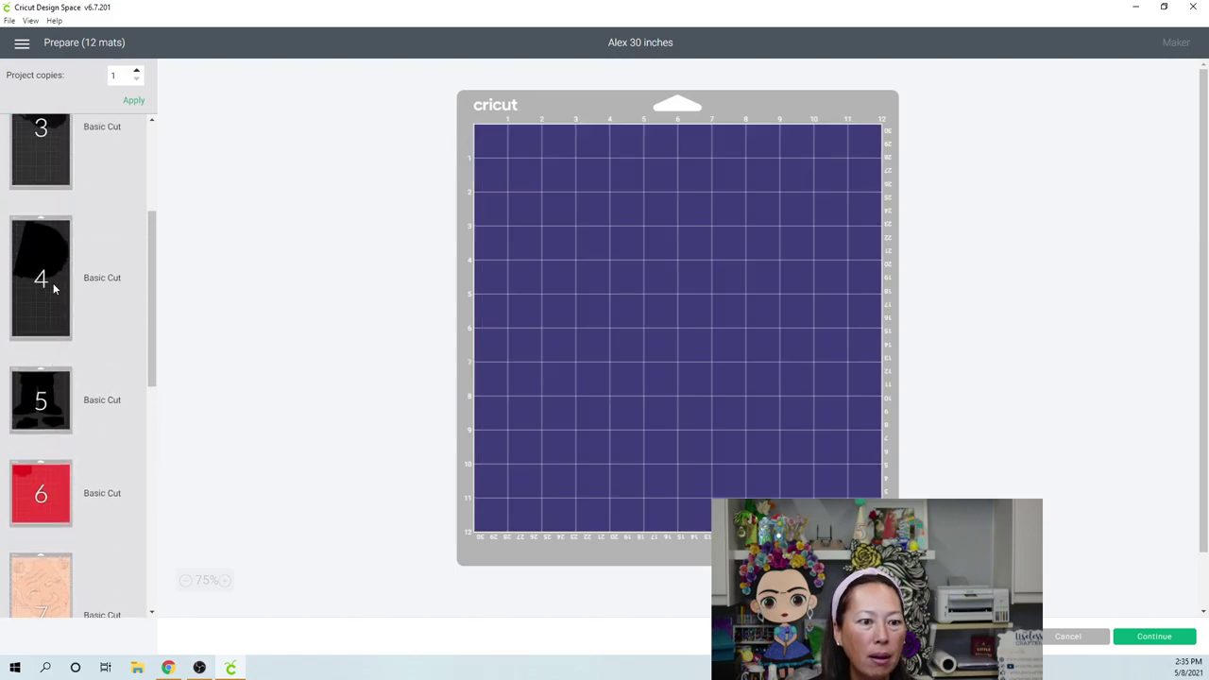
scroll(53, 289, up, 2)
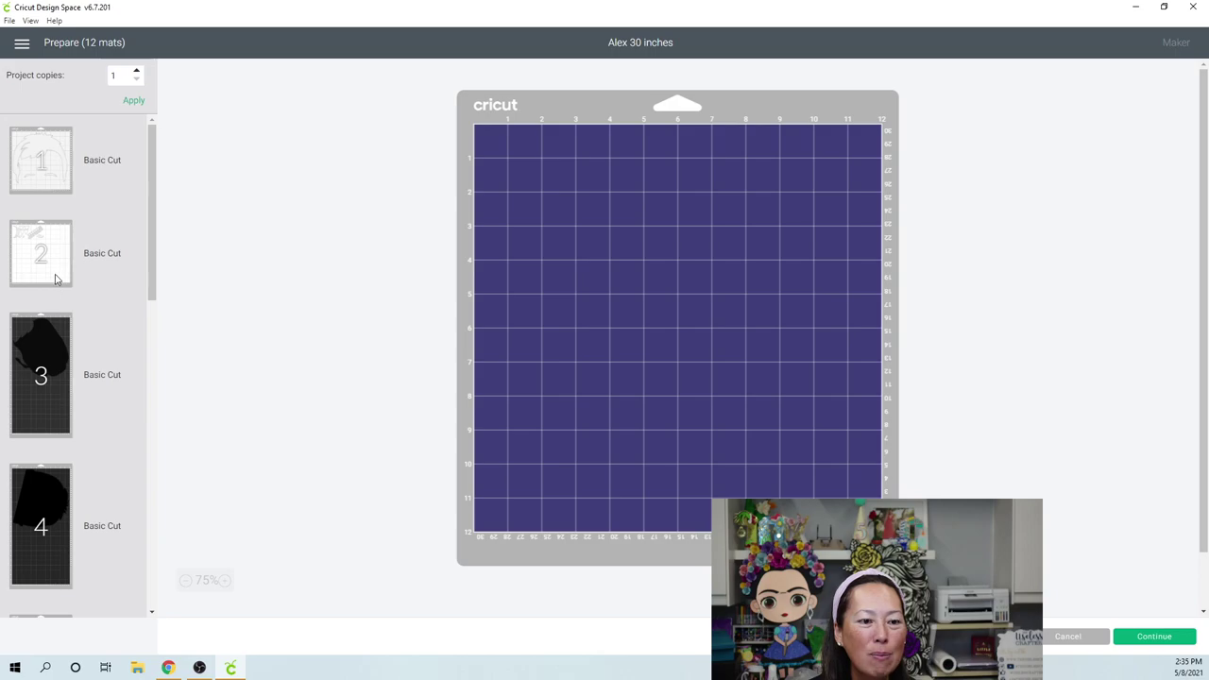
click(56, 262)
scroll(59, 267, down, 3)
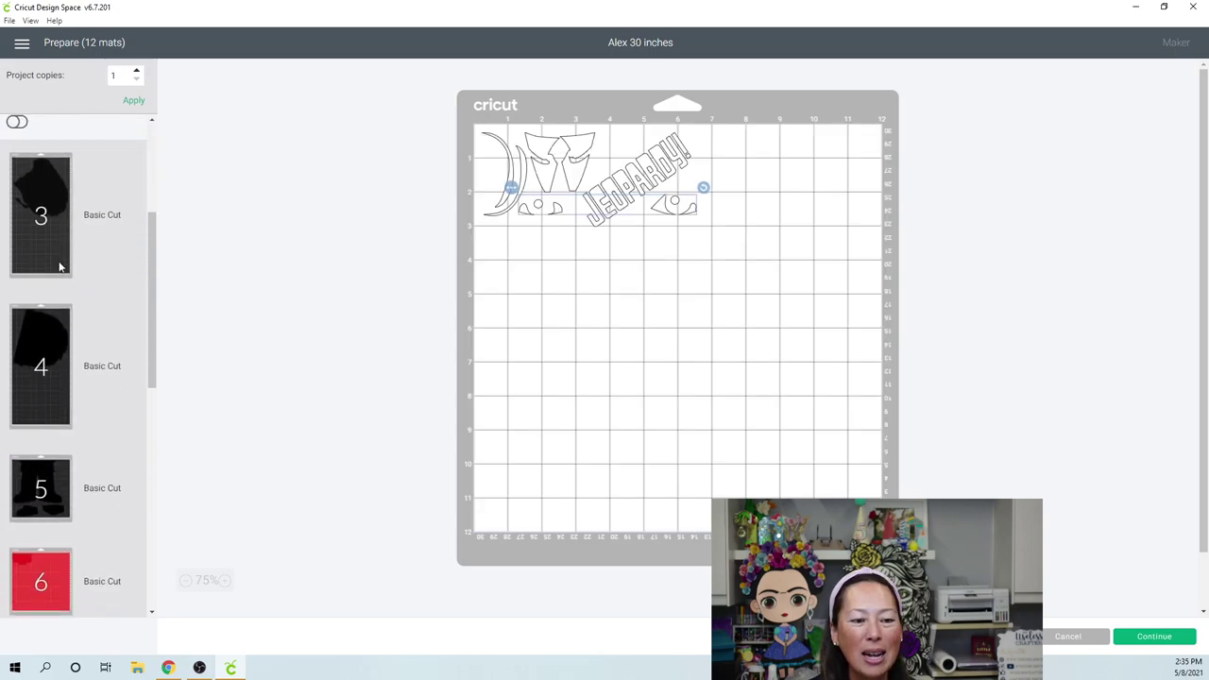
scroll(60, 268, down, 4)
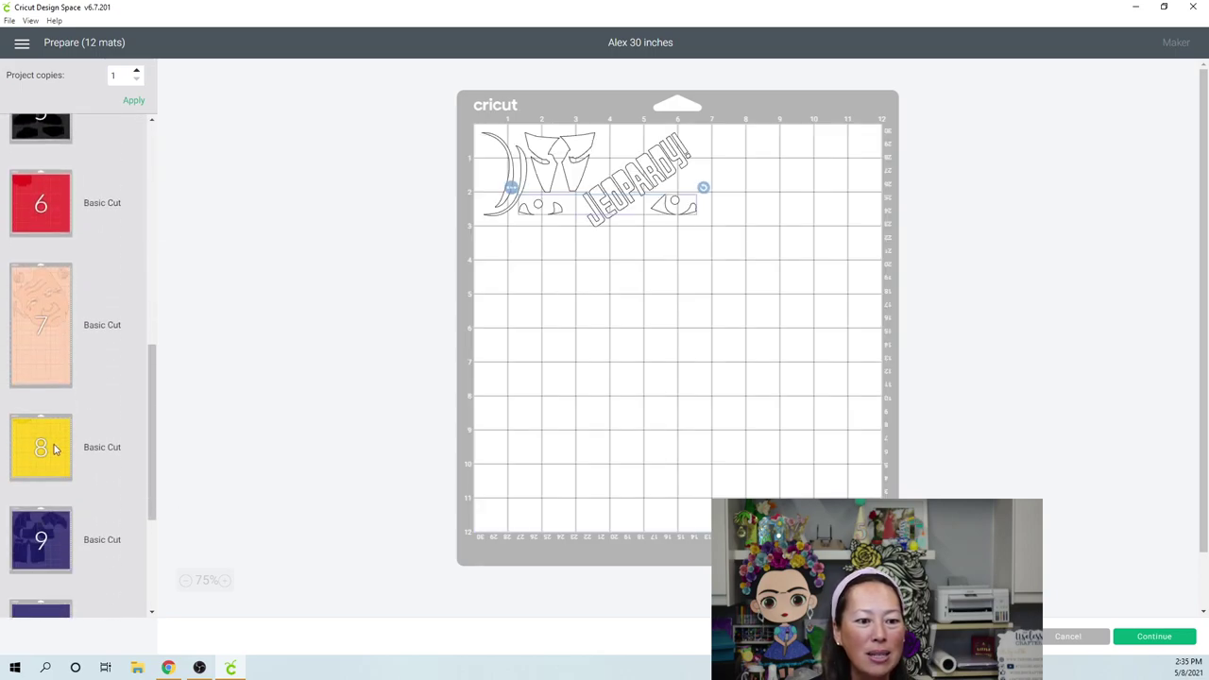
click(53, 449)
scroll(58, 451, down, 3)
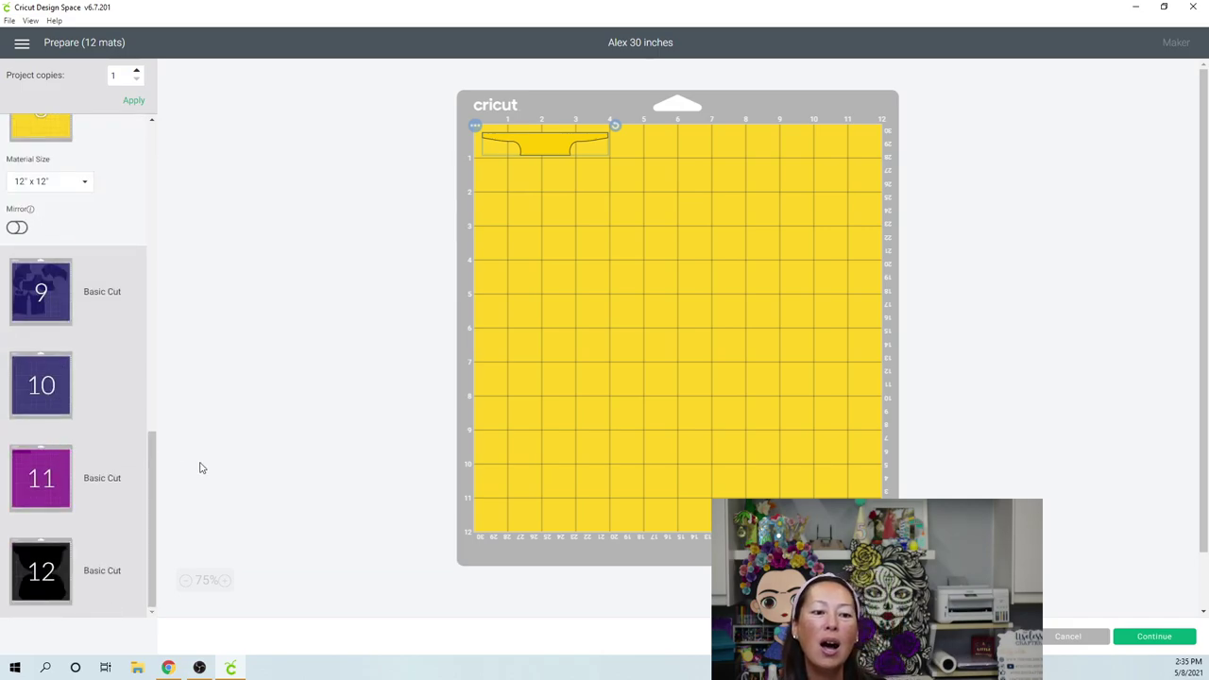